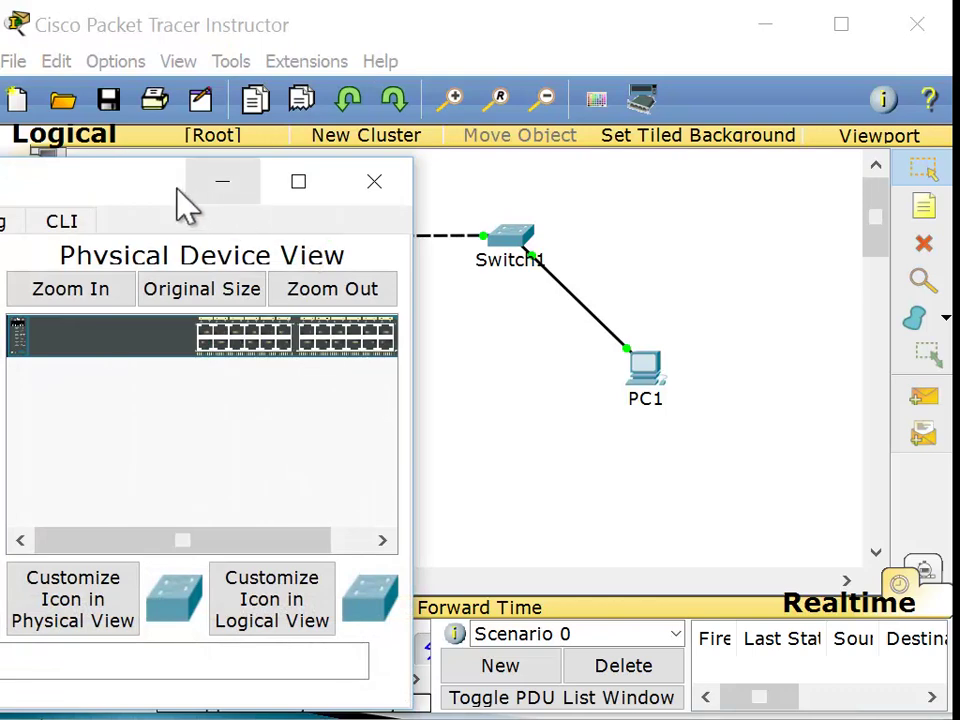
Move Switch0's device window into view and close it to show the Logical topology.
drag(178, 190, 485, 155)
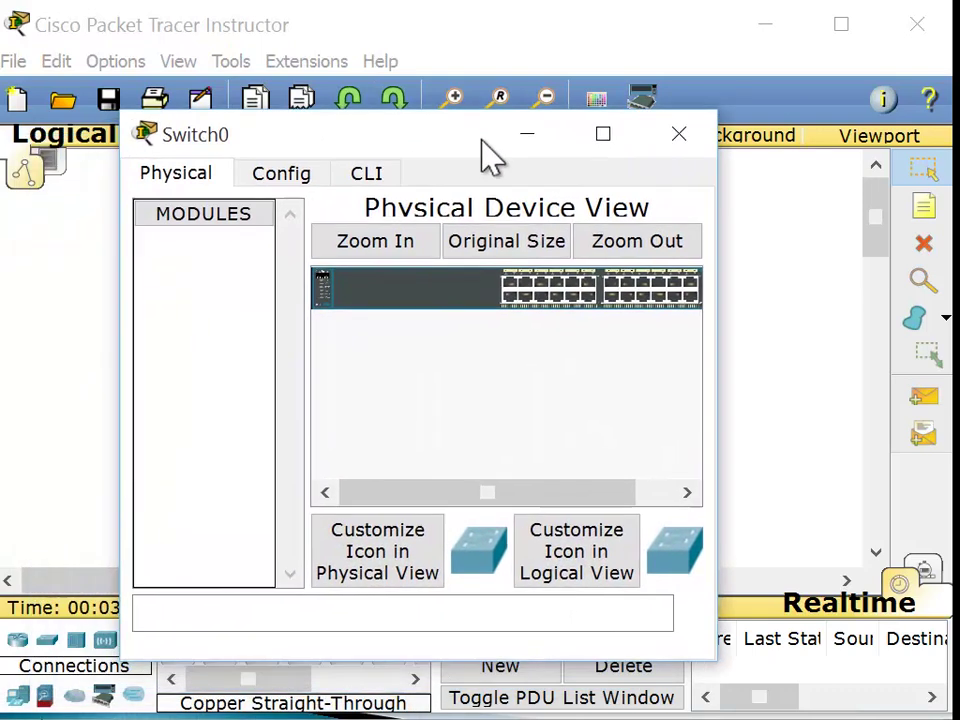
click(674, 128)
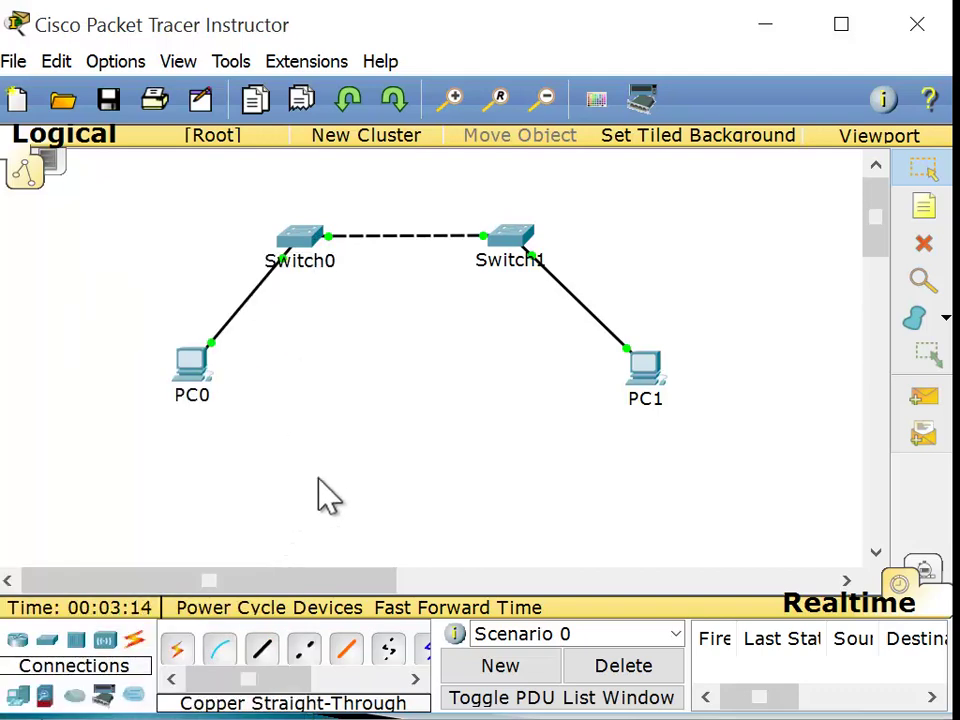
click(221, 651)
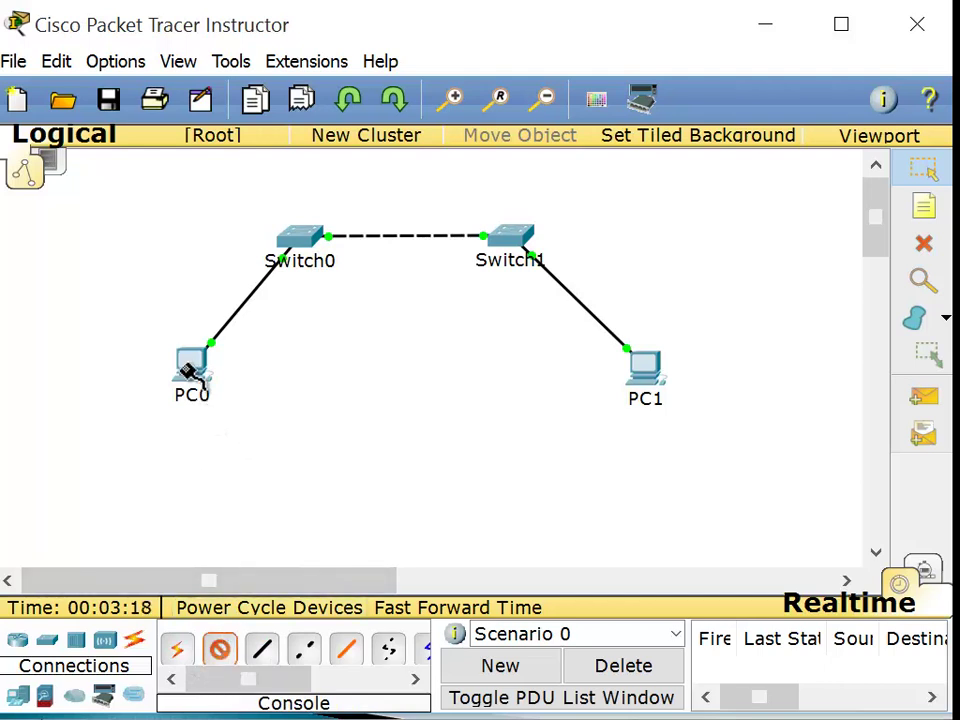
click(184, 369)
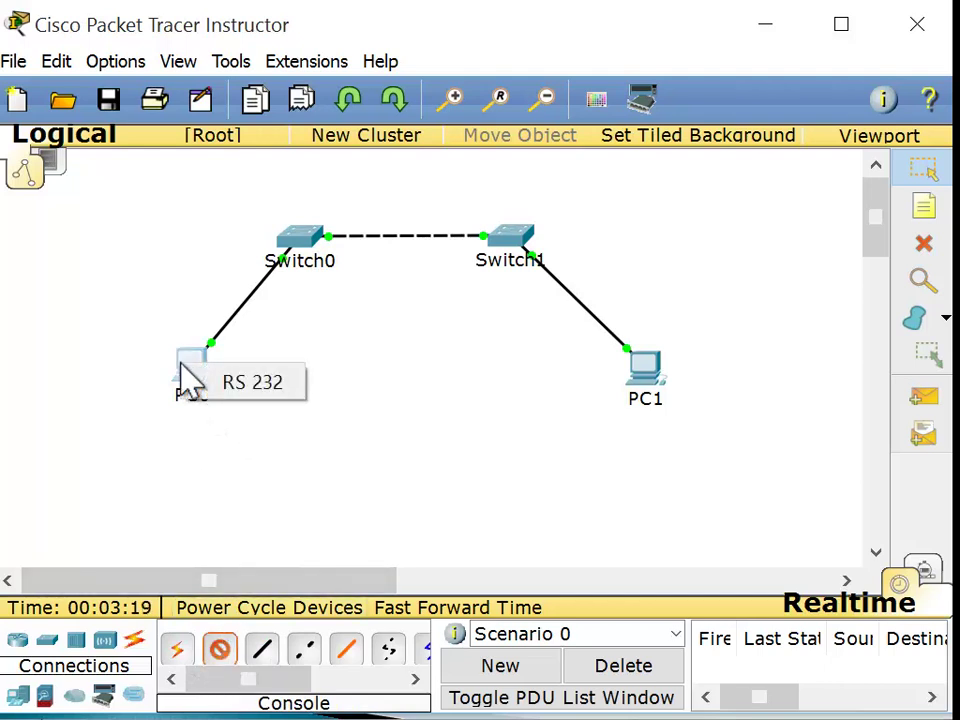
click(253, 383)
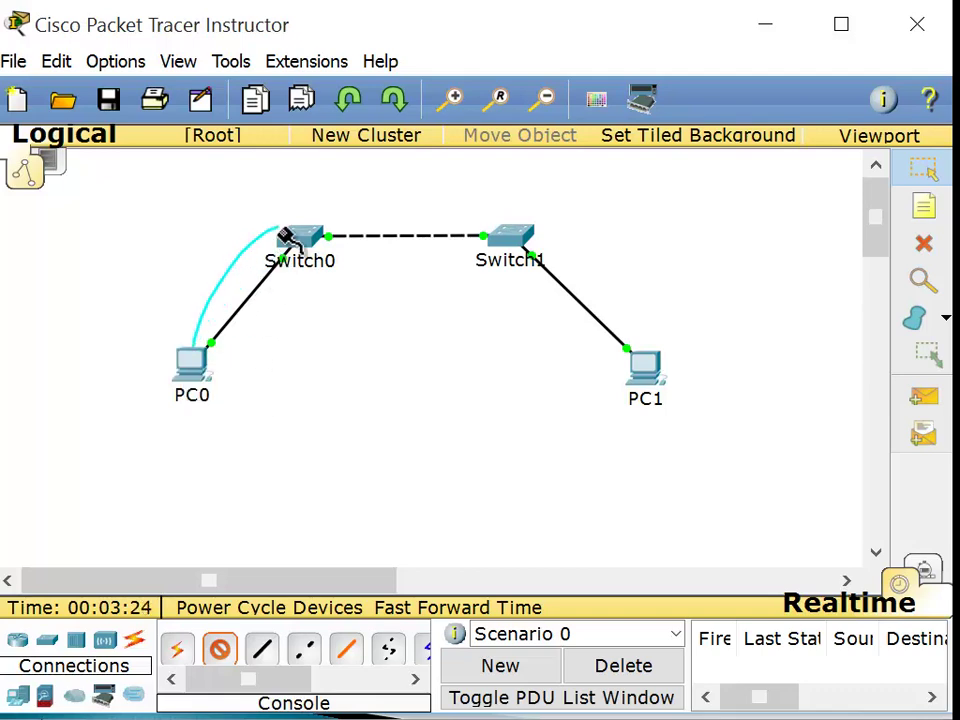
click(300, 250)
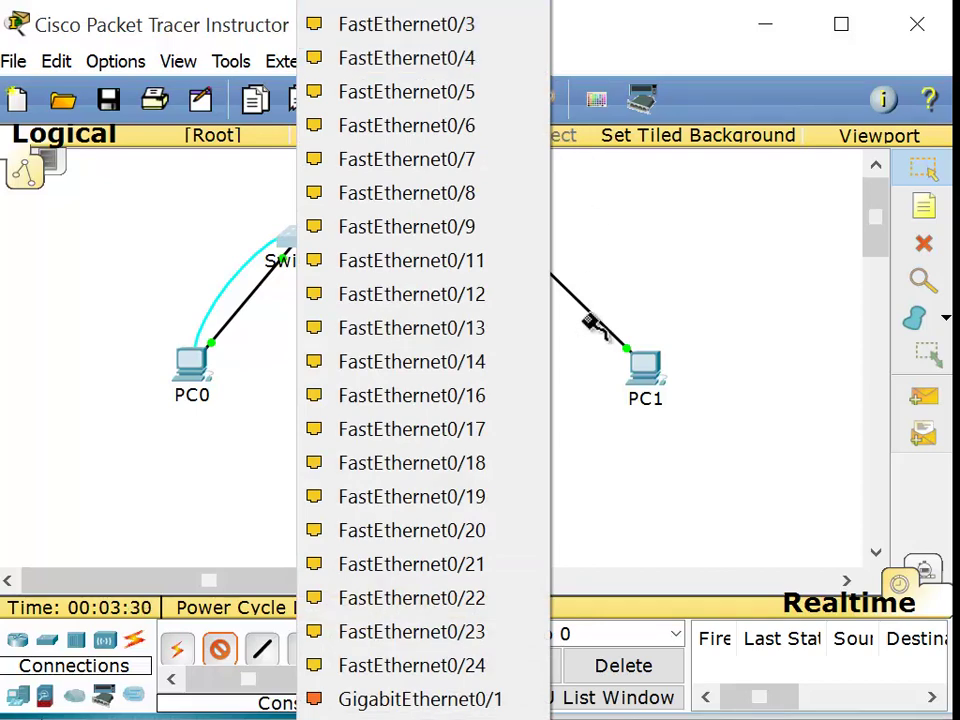
click(279, 422)
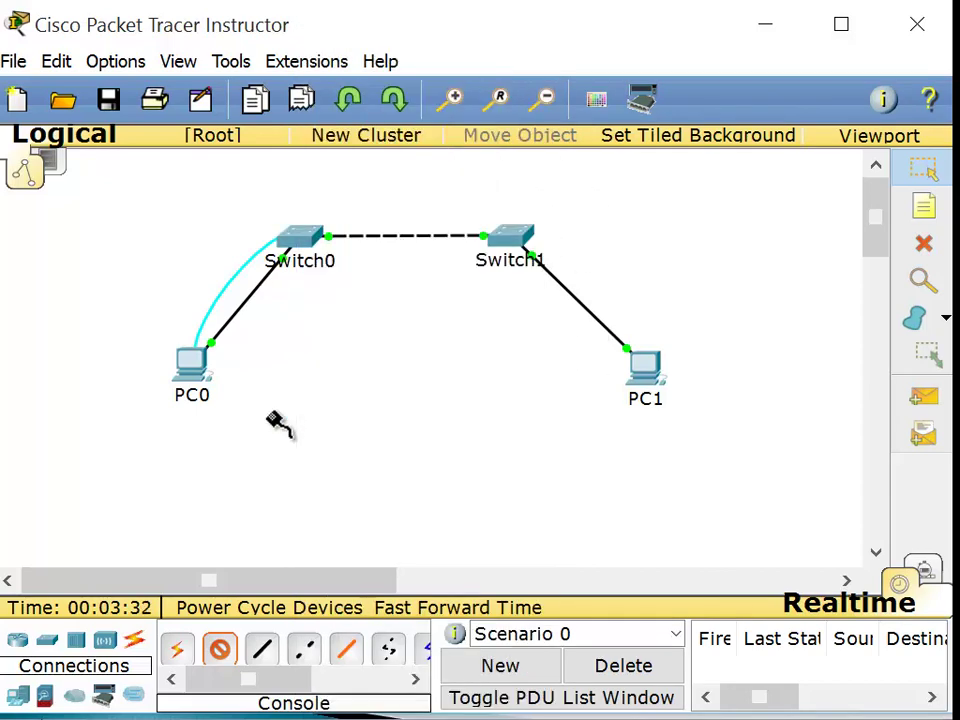
click(305, 237)
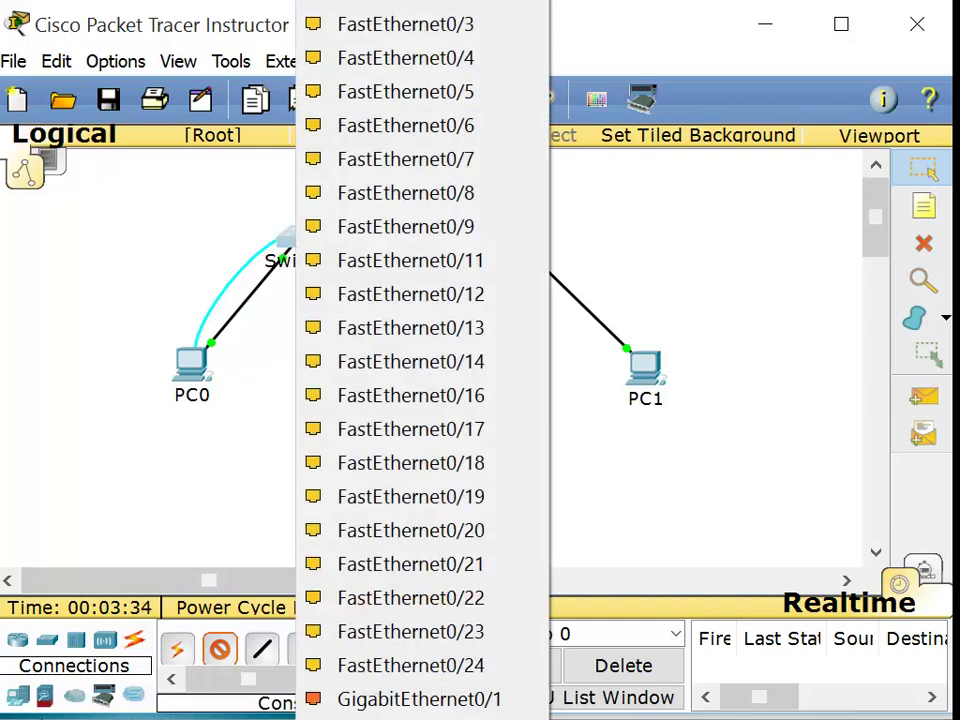
click(636, 476)
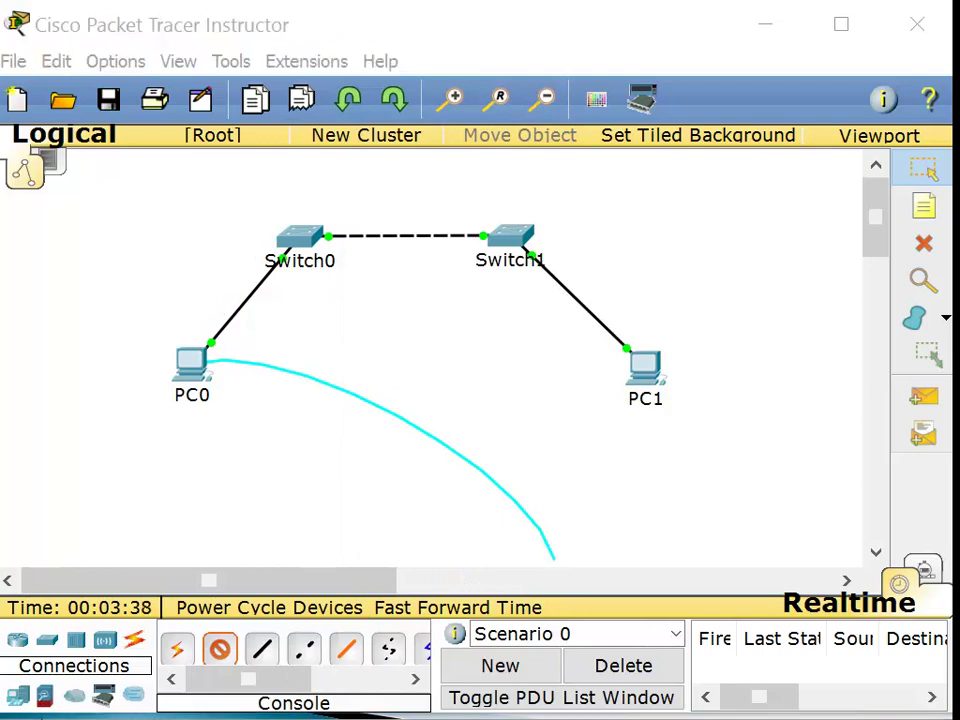
click(294, 240)
click(400, 24)
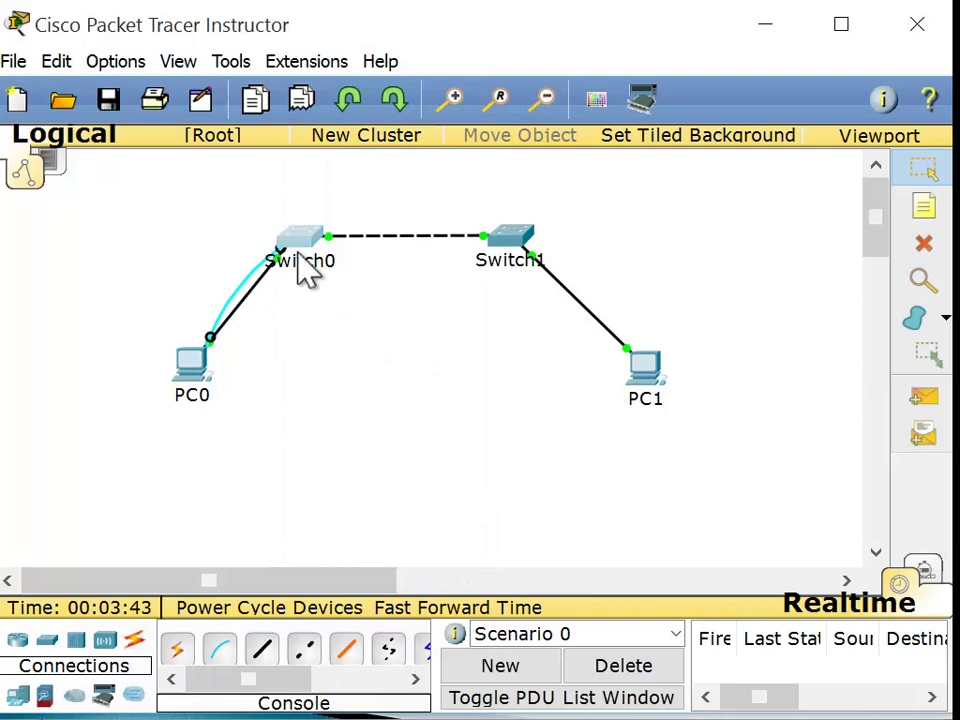
click(307, 268)
click(390, 188)
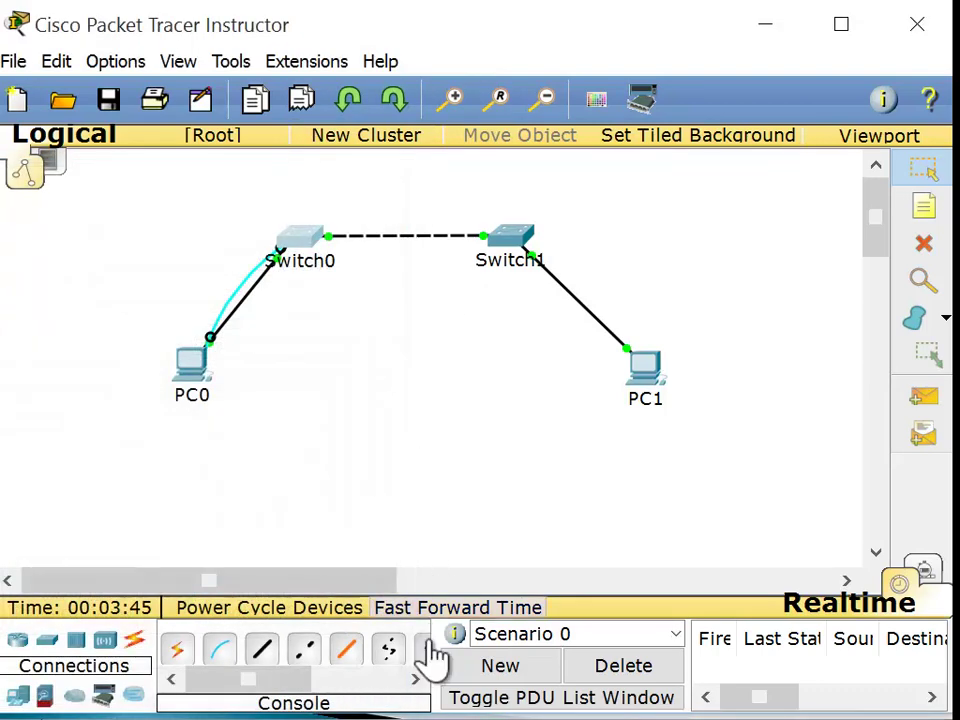
click(924, 243)
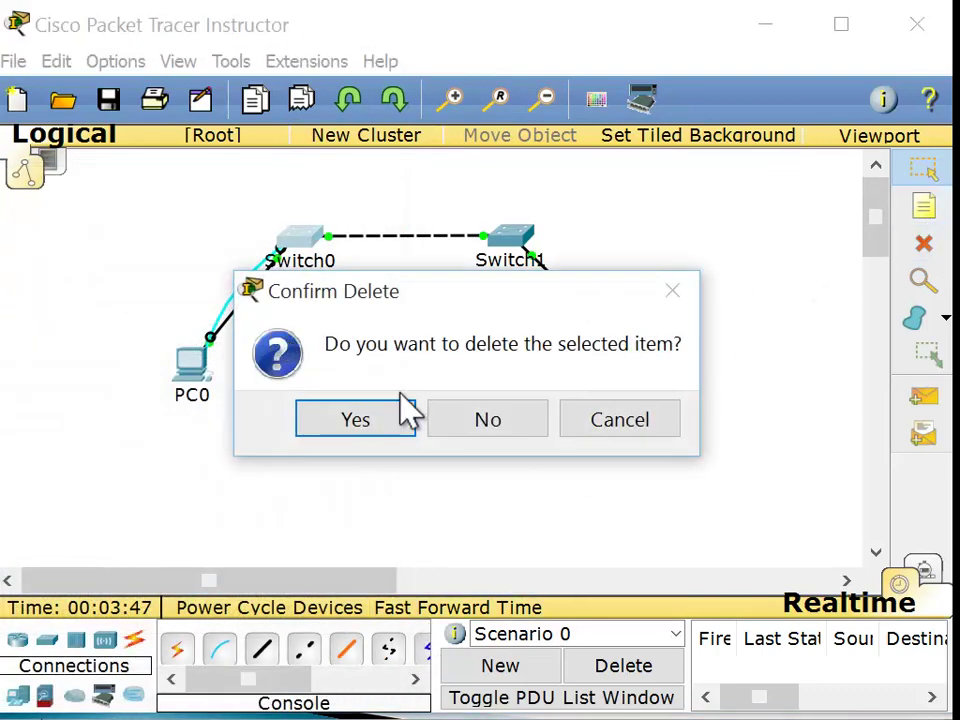
click(476, 422)
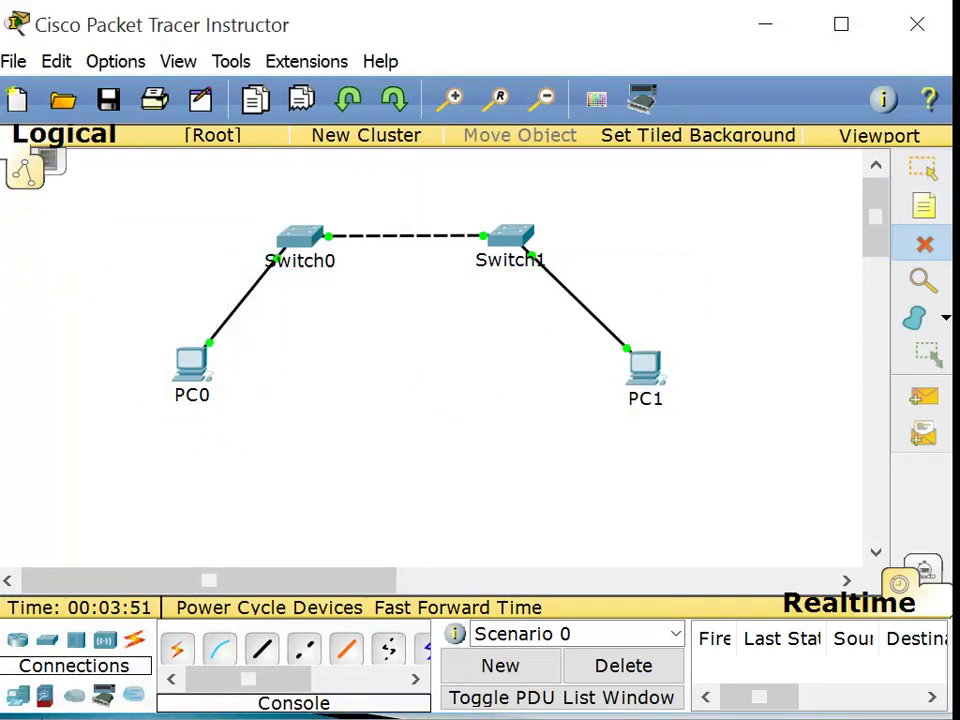
click(924, 170)
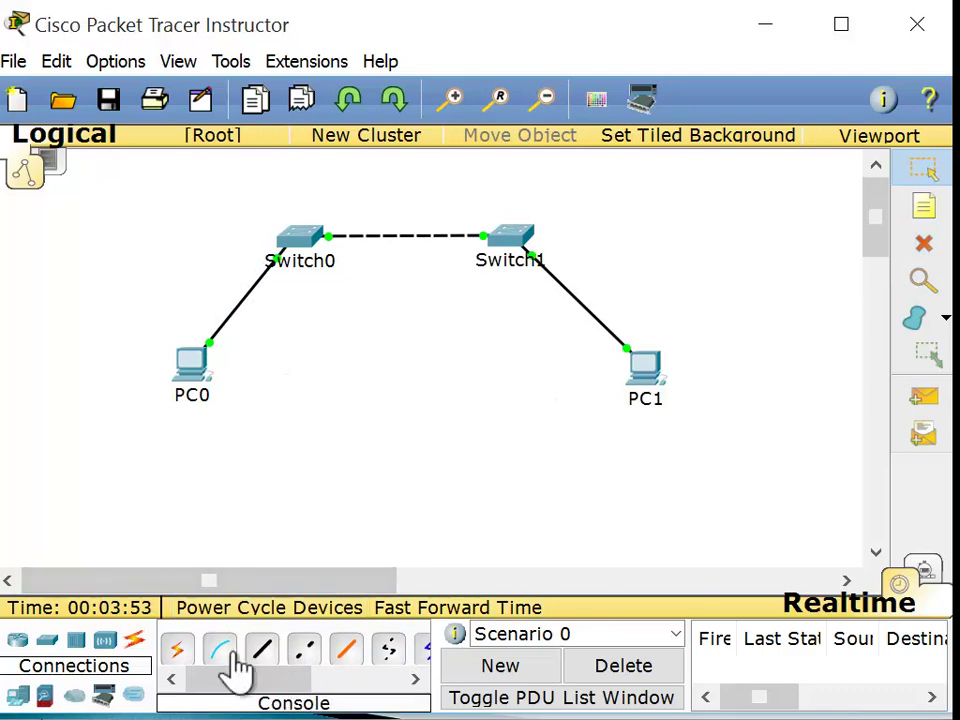
Run a console cable from PC0's RS 232 port and list Switch0's ports for the far end.
click(222, 652)
click(194, 380)
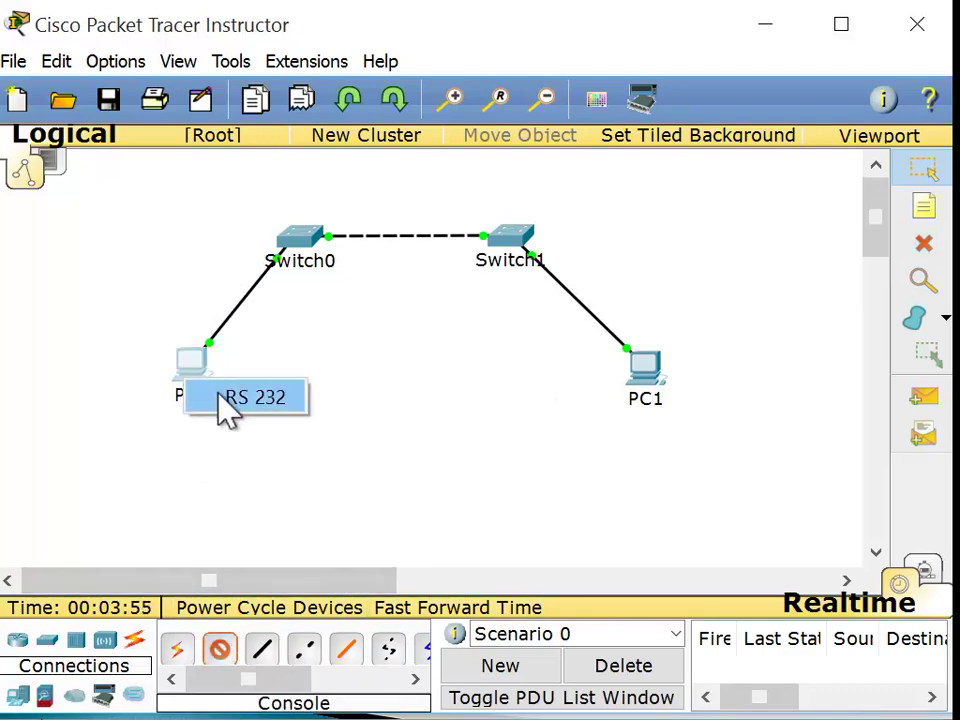
click(227, 402)
click(302, 248)
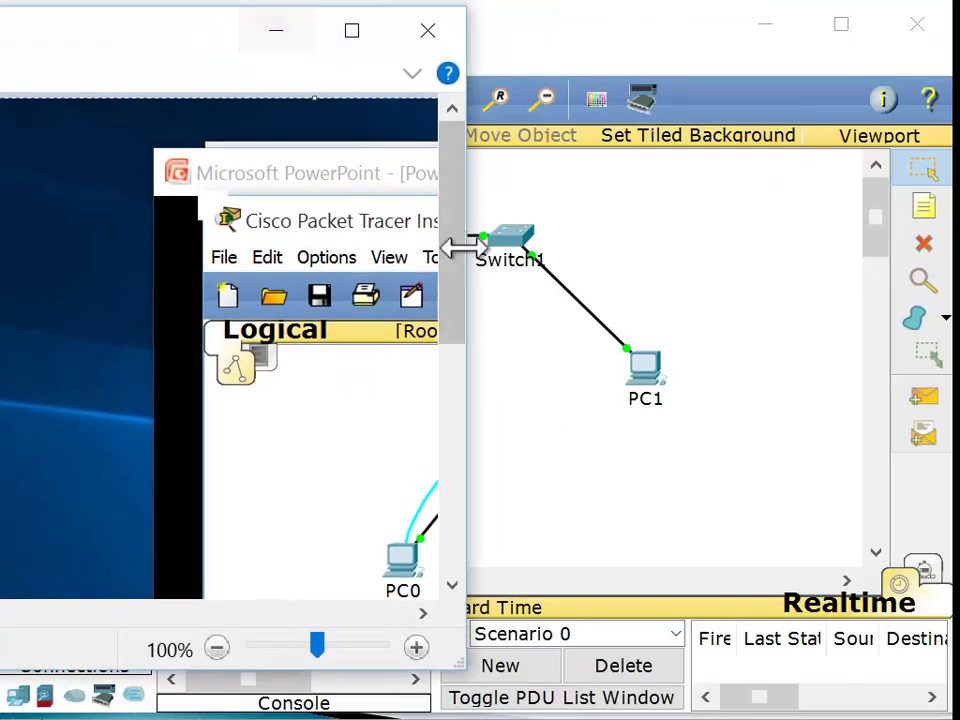
Widen and reposition the port-list screenshot, then close it without saving.
drag(485, 258, 789, 253)
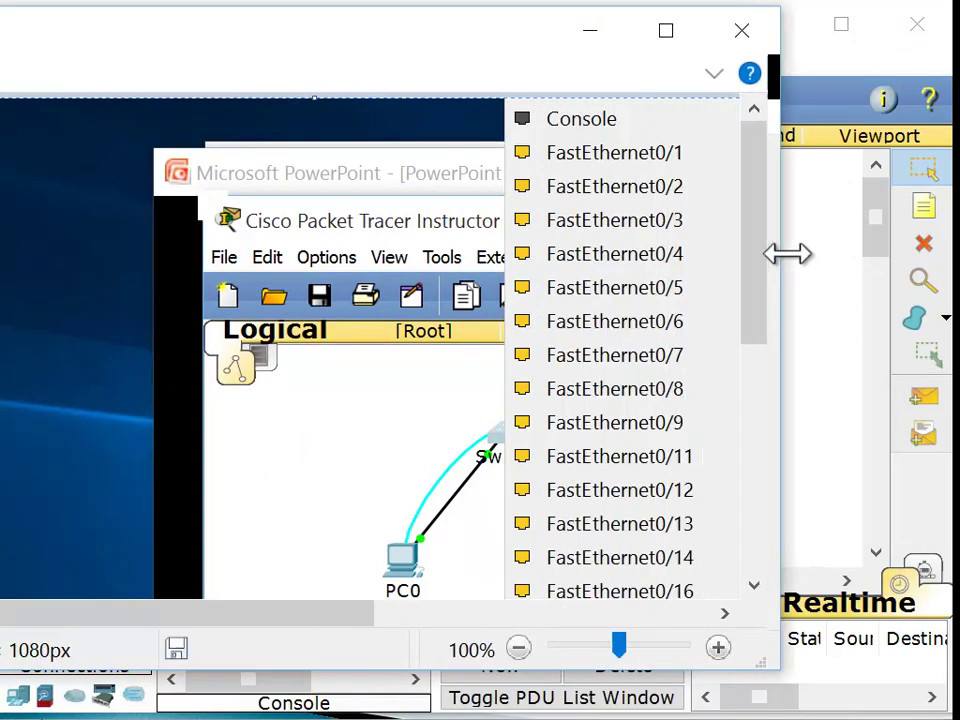
drag(470, 62, 537, 118)
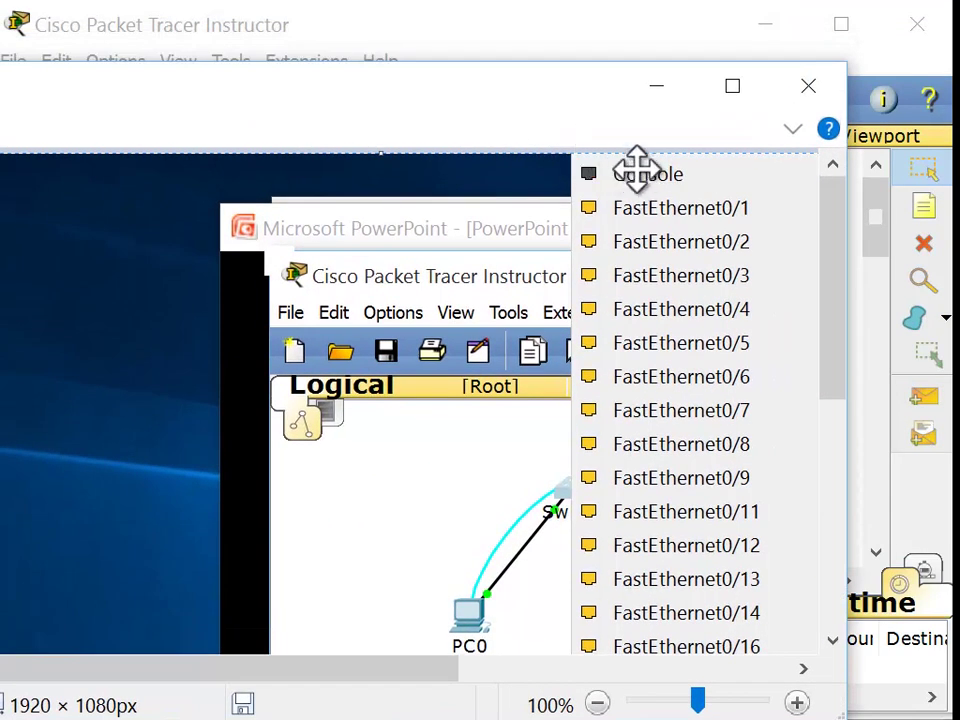
click(827, 98)
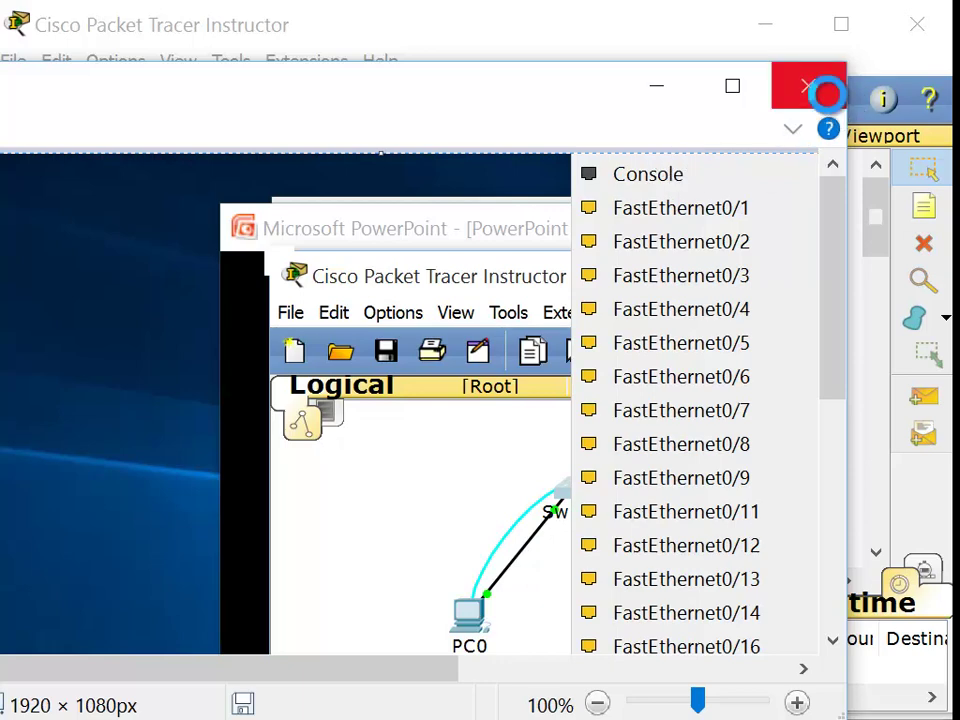
click(302, 408)
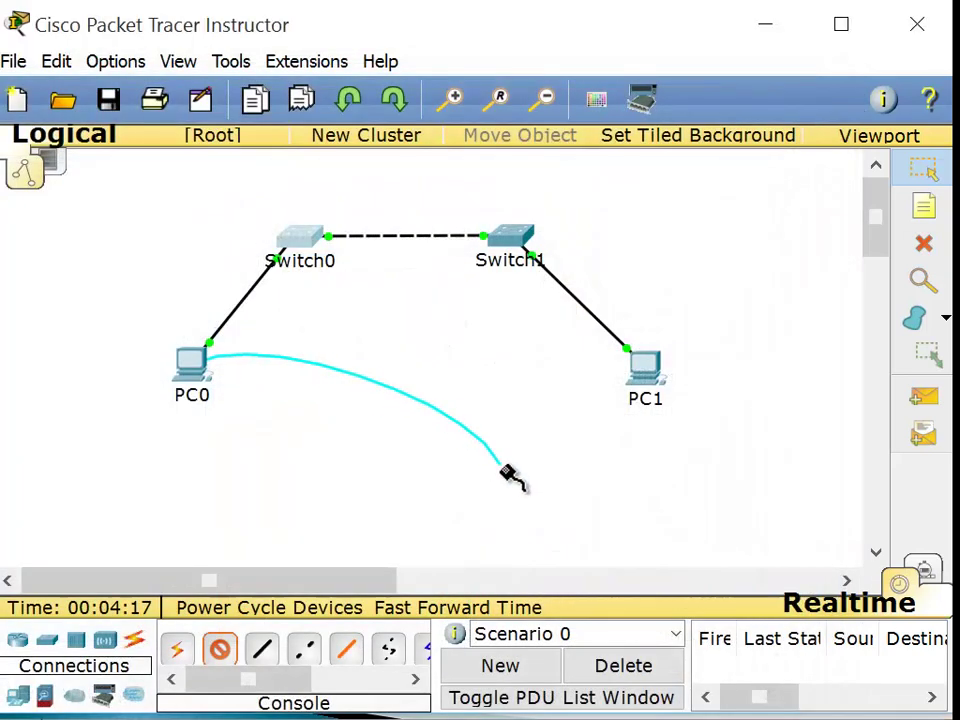
Plug the console cable into Switch0's Console port, then bring up PC0's device window.
click(288, 240)
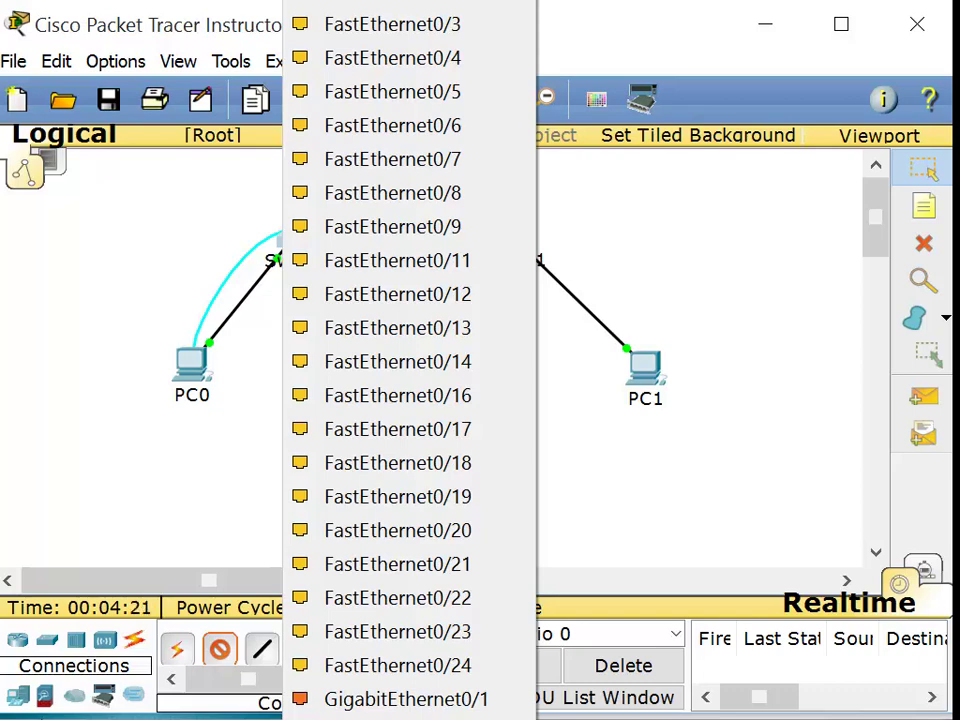
click(392, 294)
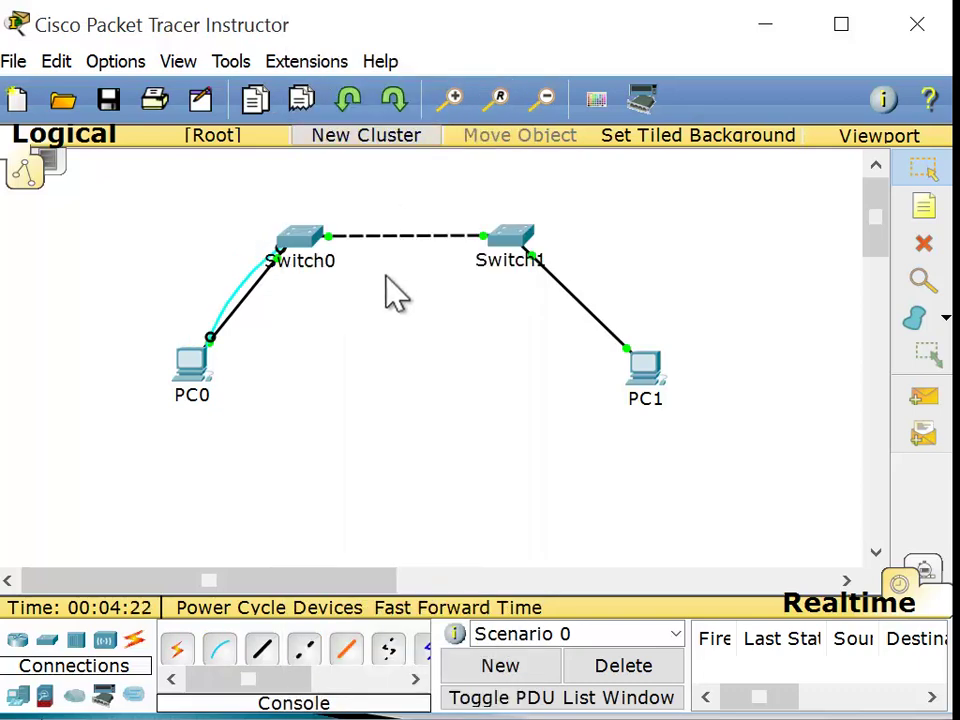
click(192, 385)
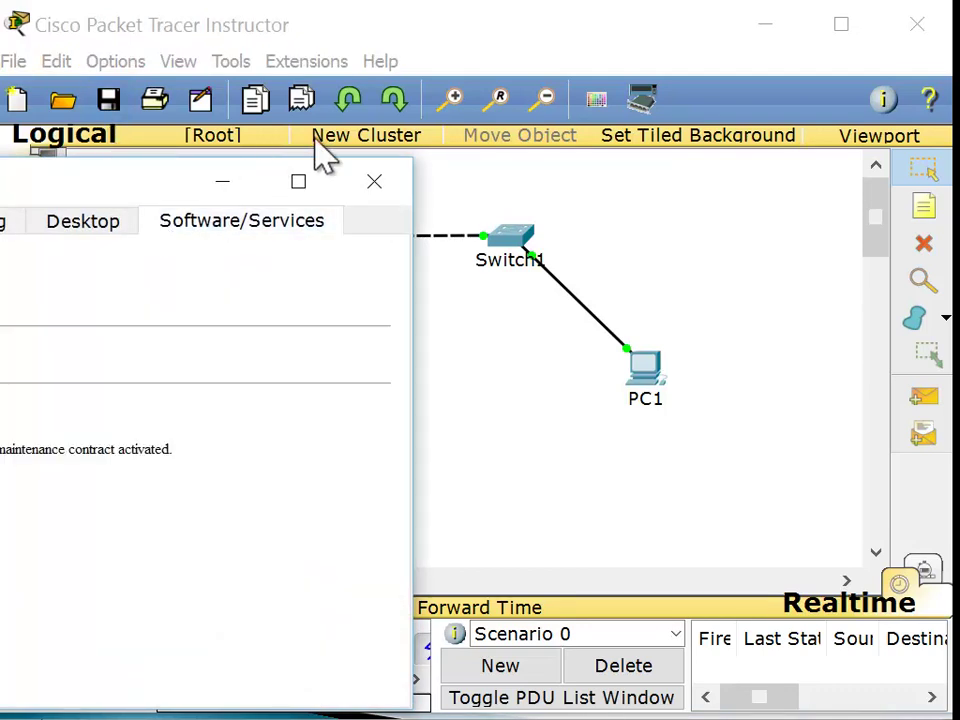
Enlarge PC0's window and open its Desktop Terminal with the default 9600-baud settings.
drag(161, 198, 339, 43)
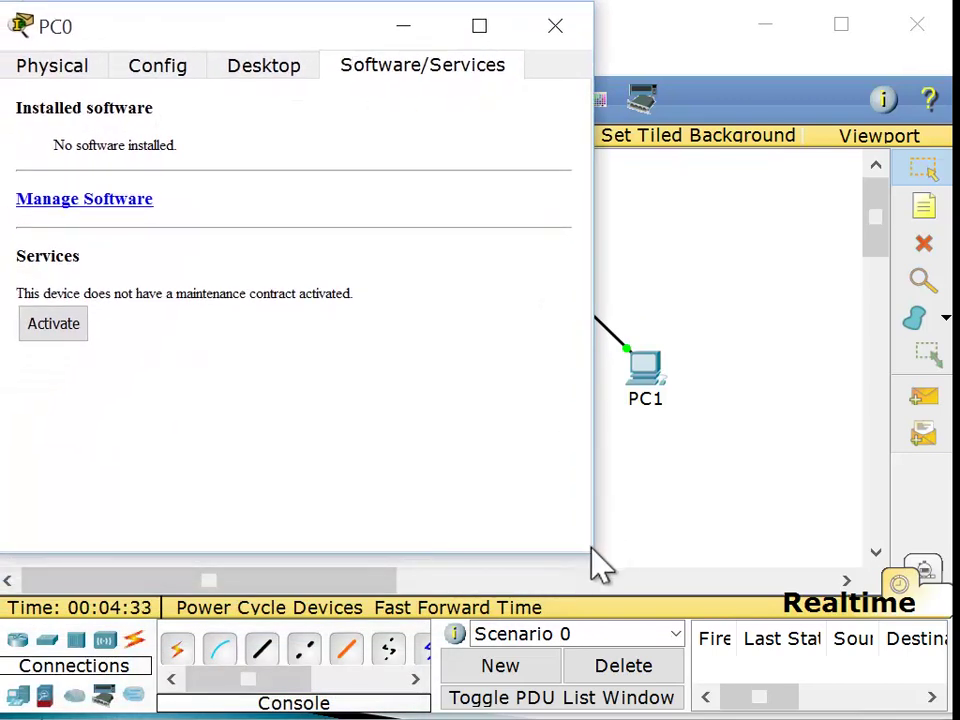
drag(590, 553, 925, 688)
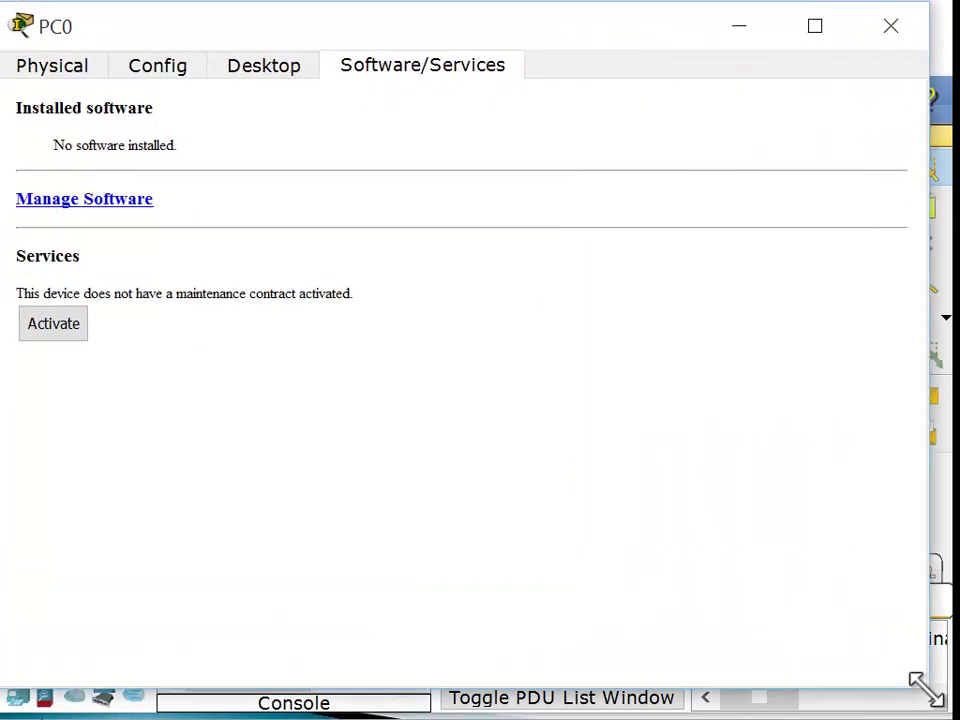
click(265, 70)
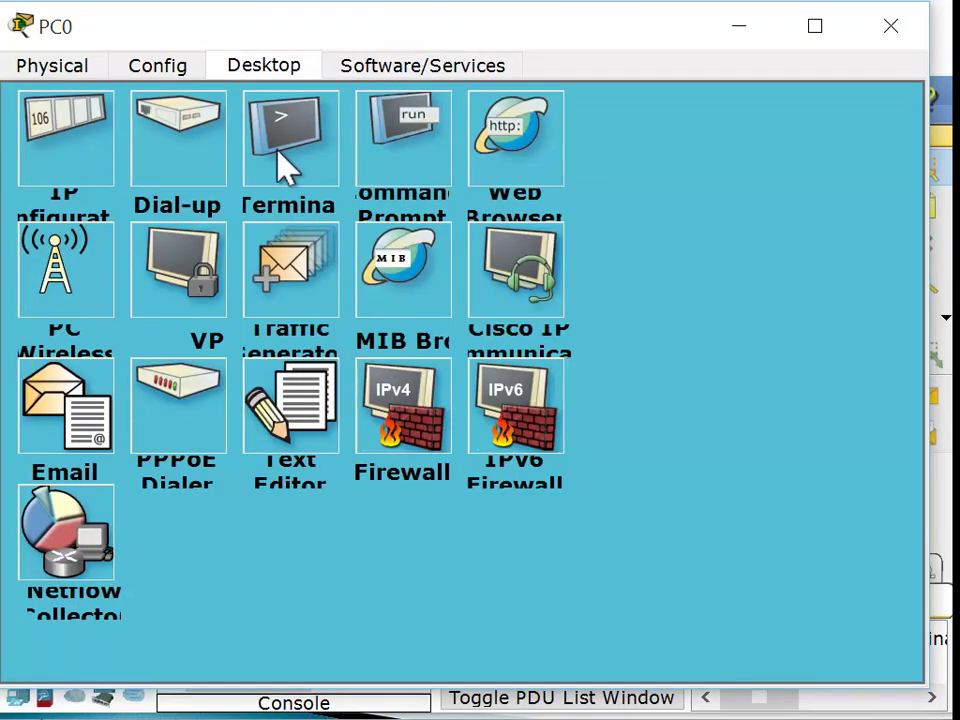
click(279, 158)
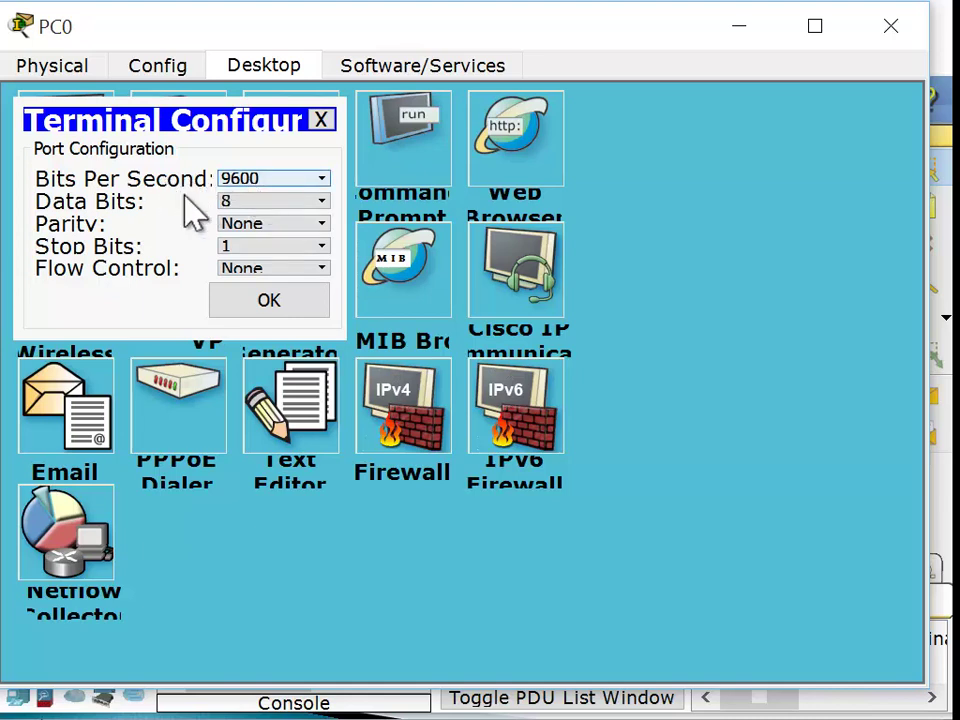
click(240, 201)
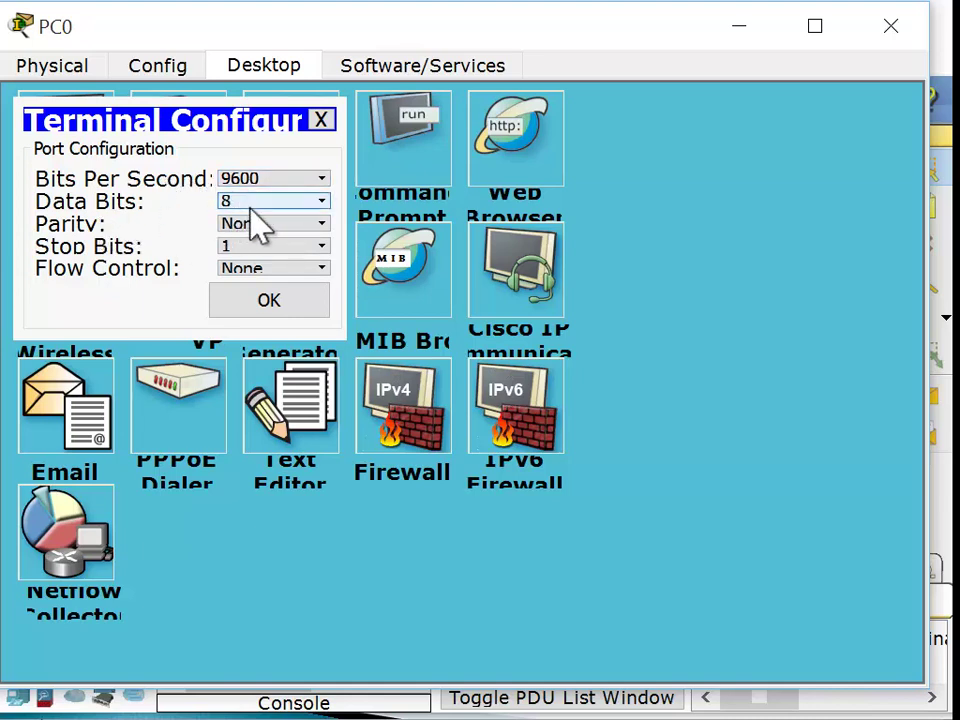
click(270, 303)
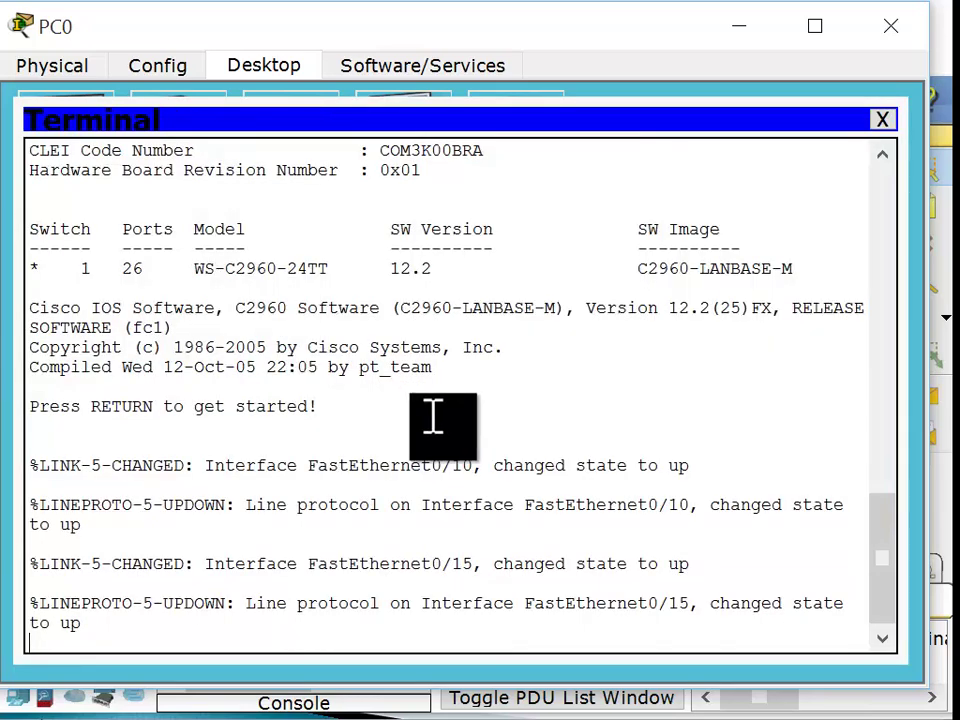
Wake the console to the Switch> prompt and run enable to reach Switch#.
key(Return)
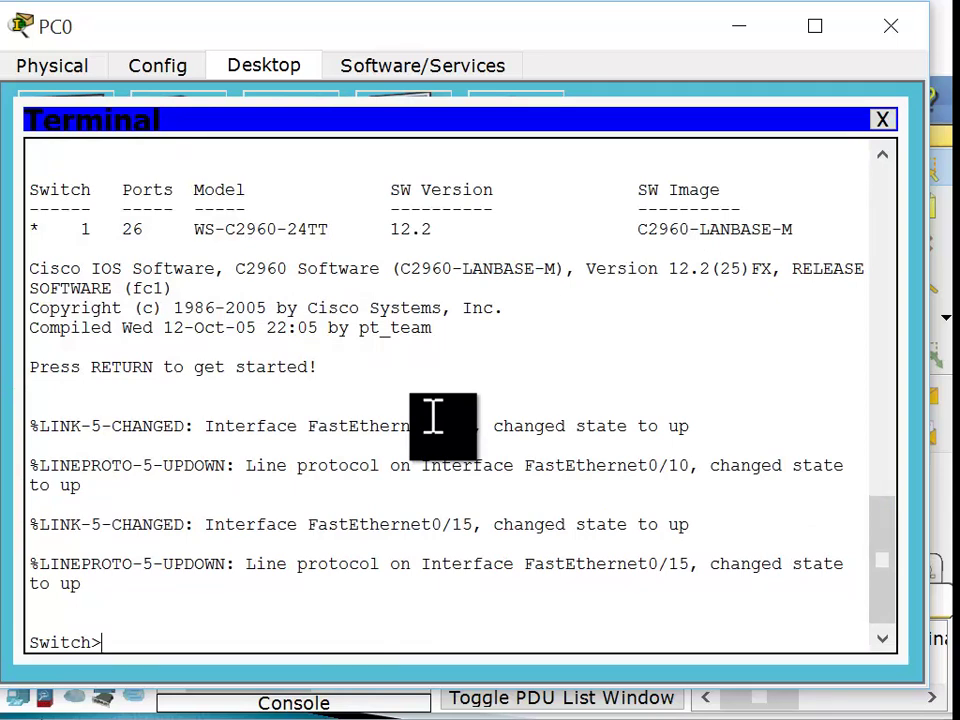
drag(92, 640, 24, 650)
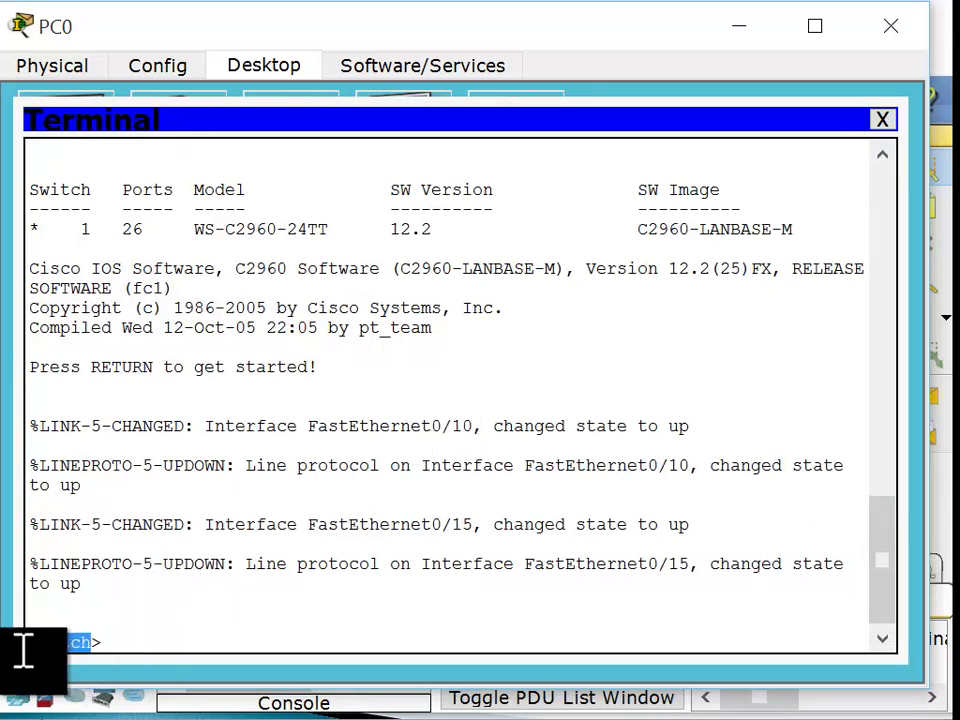
click(103, 640)
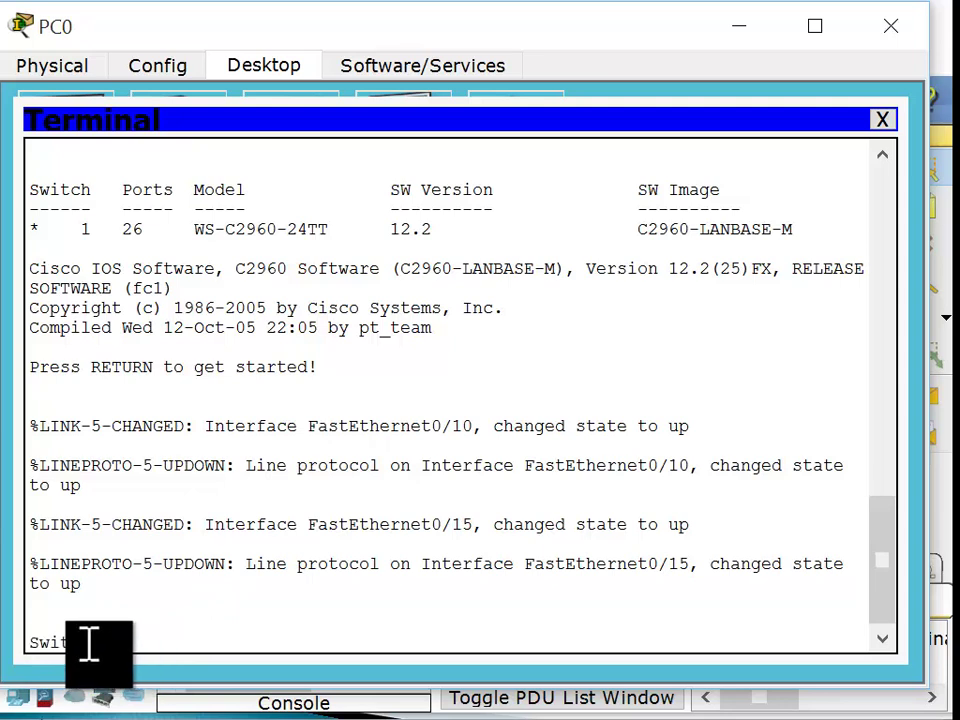
drag(94, 640, 133, 643)
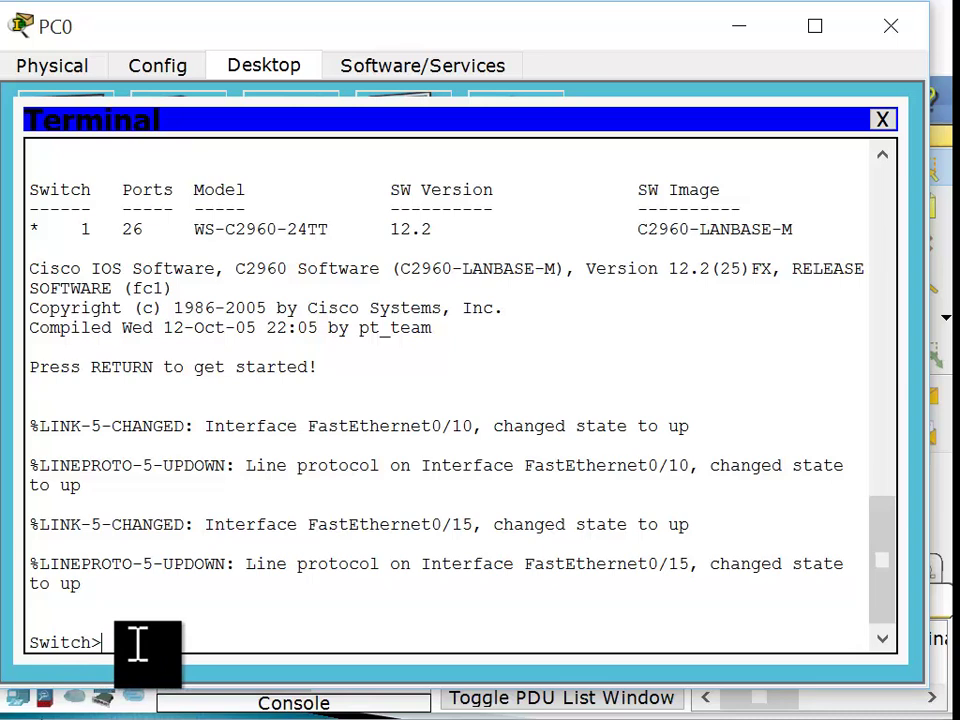
text(enable)
key(Return)
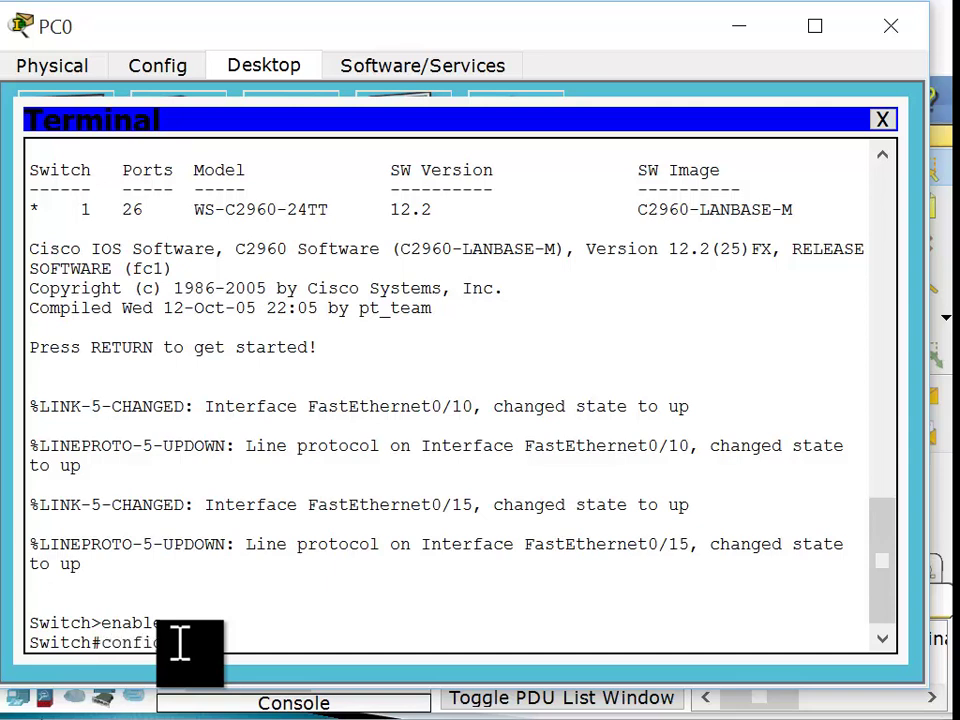
Enter configure terminal, set hostname Sw0, and re-run the recalled hostname command after erasing junk text.
key(Return)
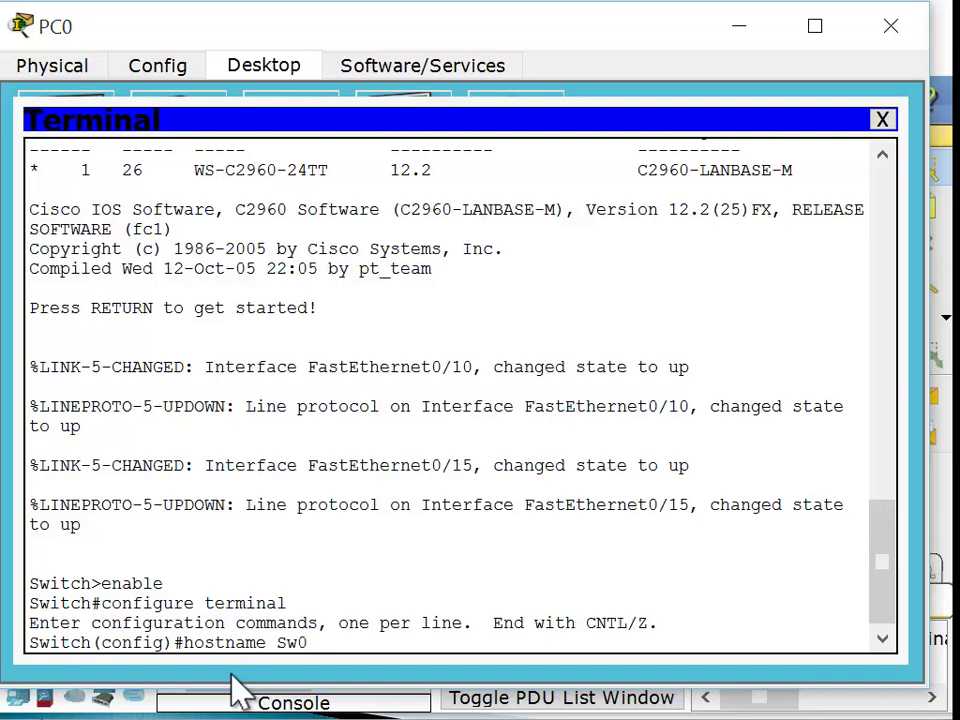
key(Return)
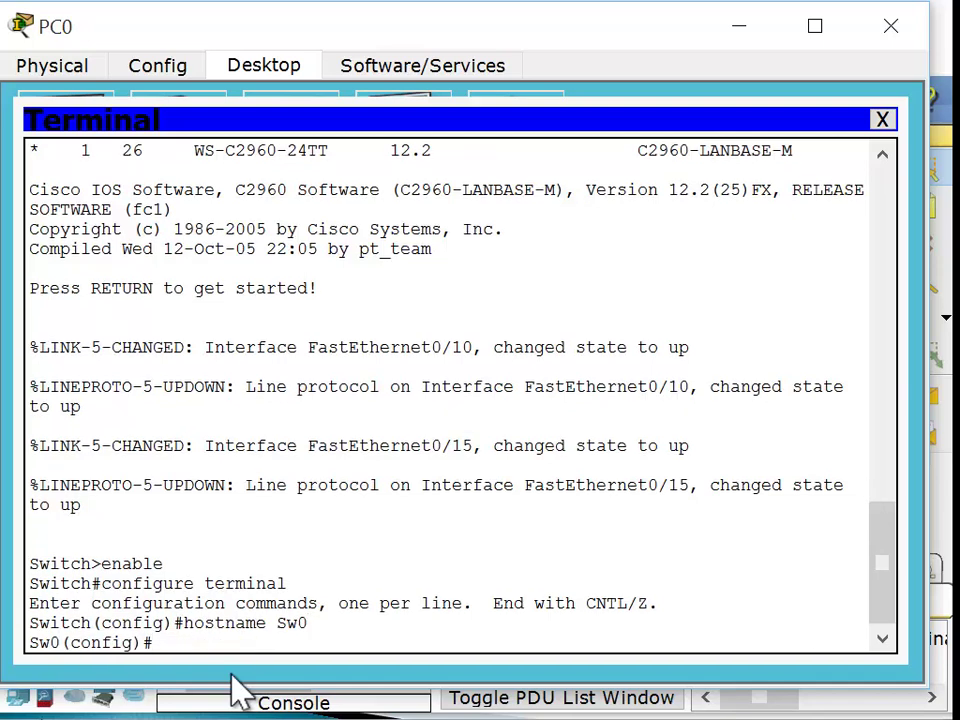
key(Up)
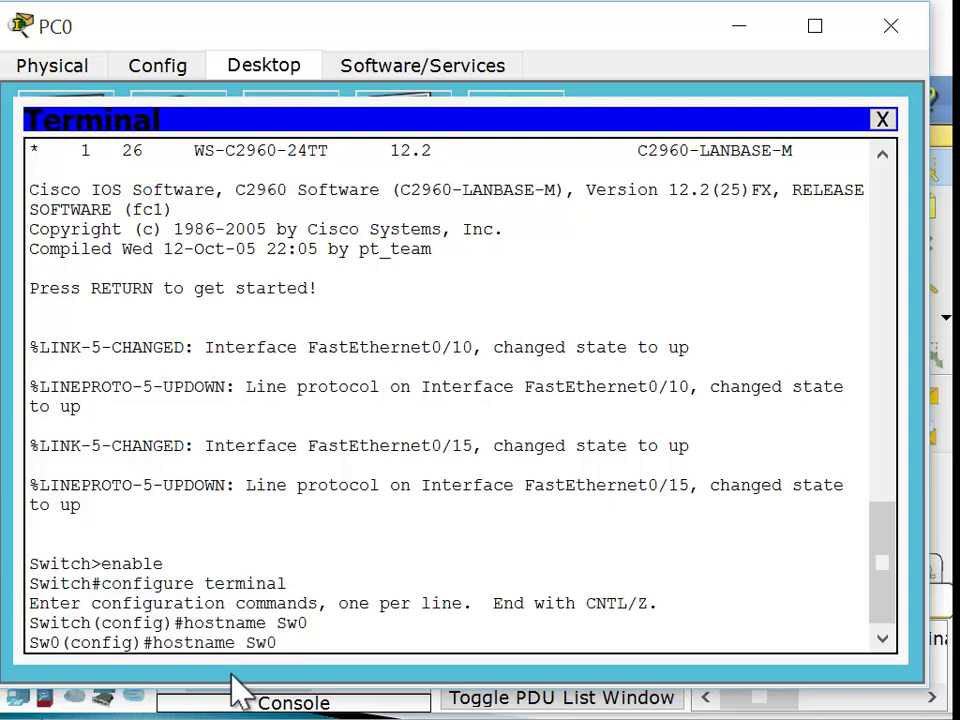
text(djfasldfj)
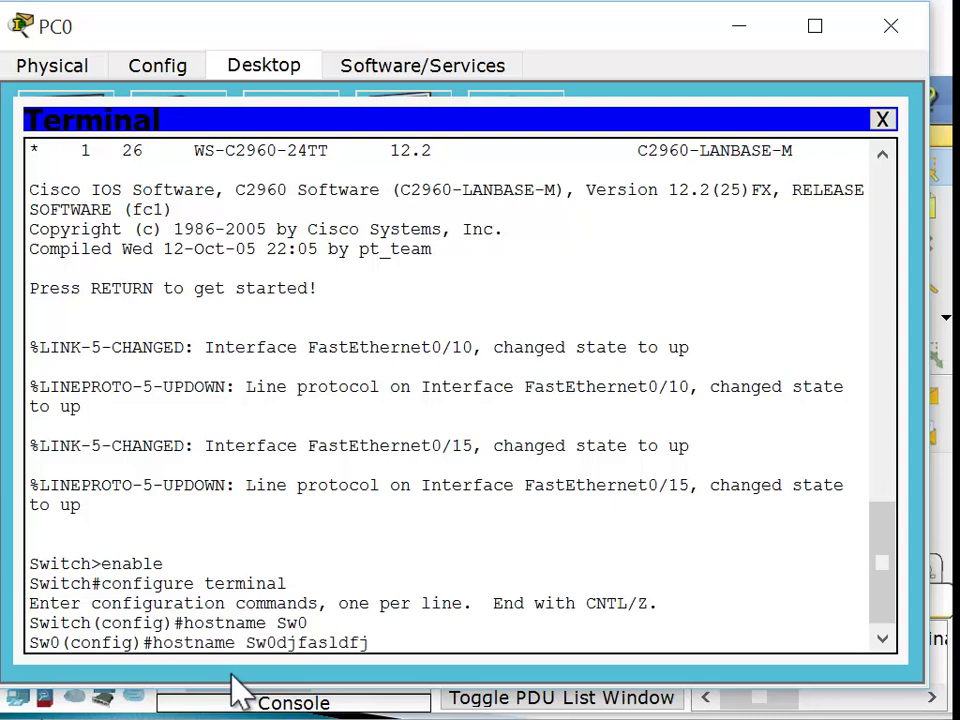
text(asoidfasdghsaghaoigsoig )
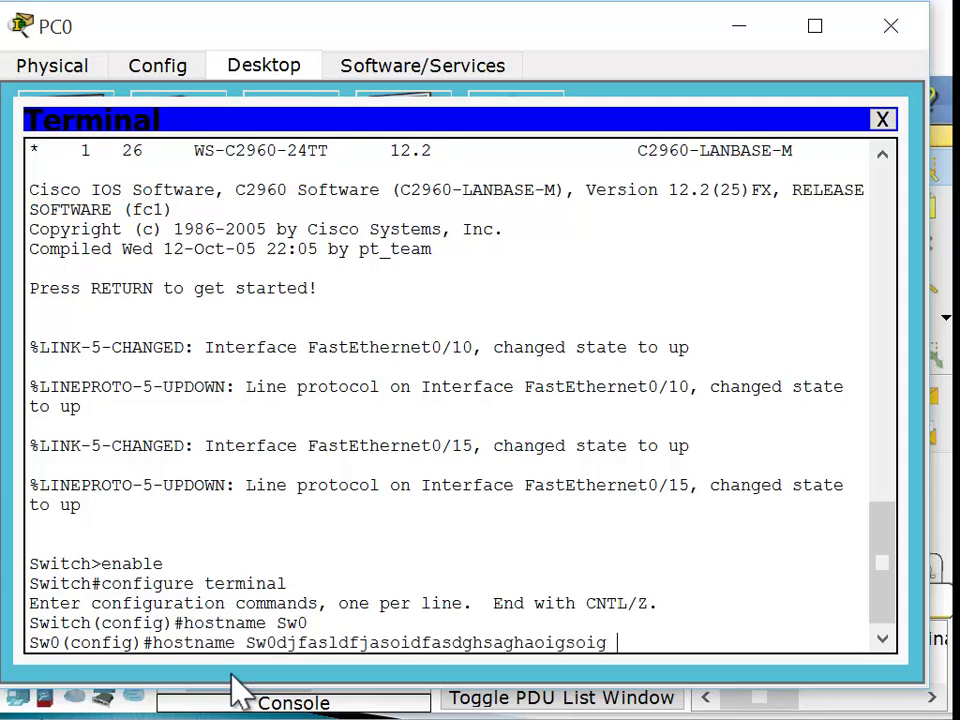
text(ldfjasdlfjaid ldfja)
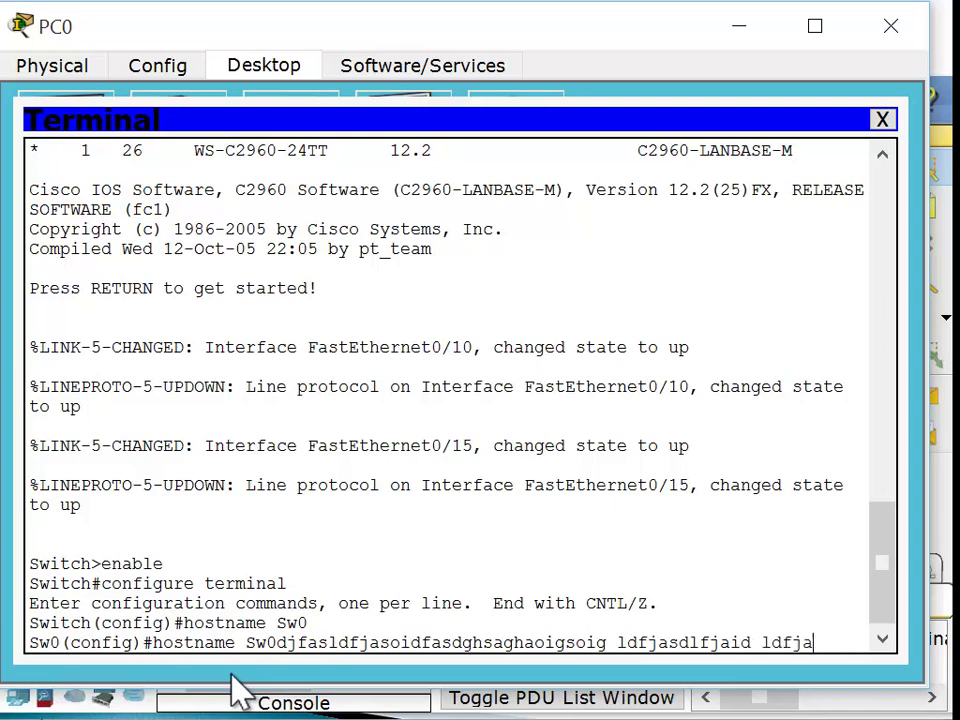
key(BackSpace)
key(BackSpace)
key(BackSpace)
key(BackSpace)
key(BackSpace)
key(BackSpace)
key(BackSpace)
key(BackSpace)
key(BackSpace)
key(BackSpace)
key(BackSpace)
key(BackSpace)
key(BackSpace)
key(BackSpace)
key(BackSpace)
key(BackSpace)
key(BackSpace)
key(BackSpace)
key(BackSpace)
key(BackSpace)
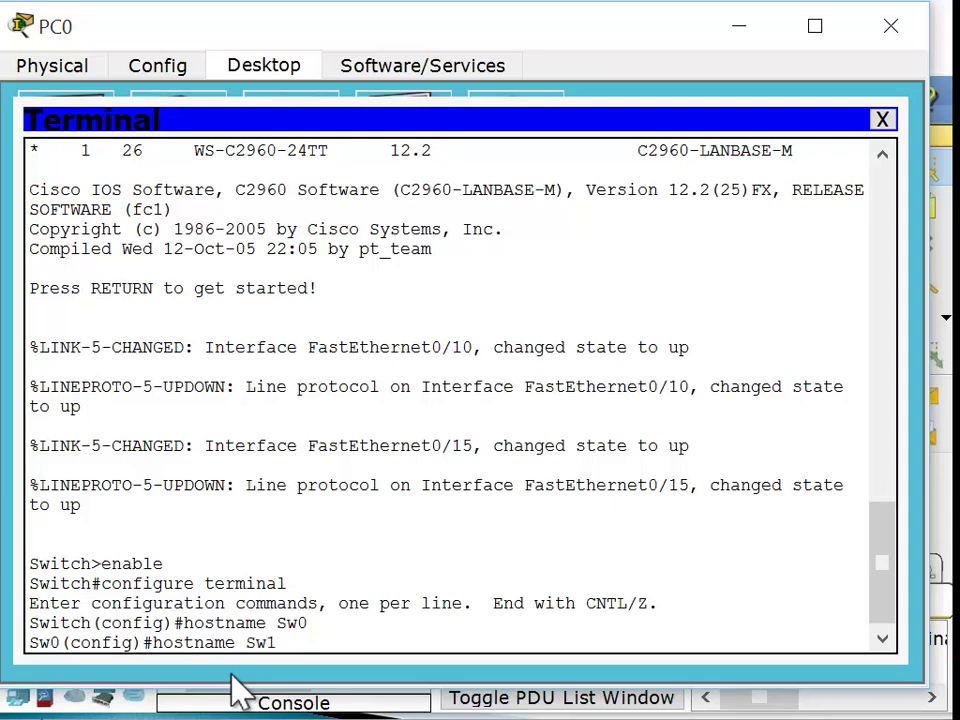
key(Return)
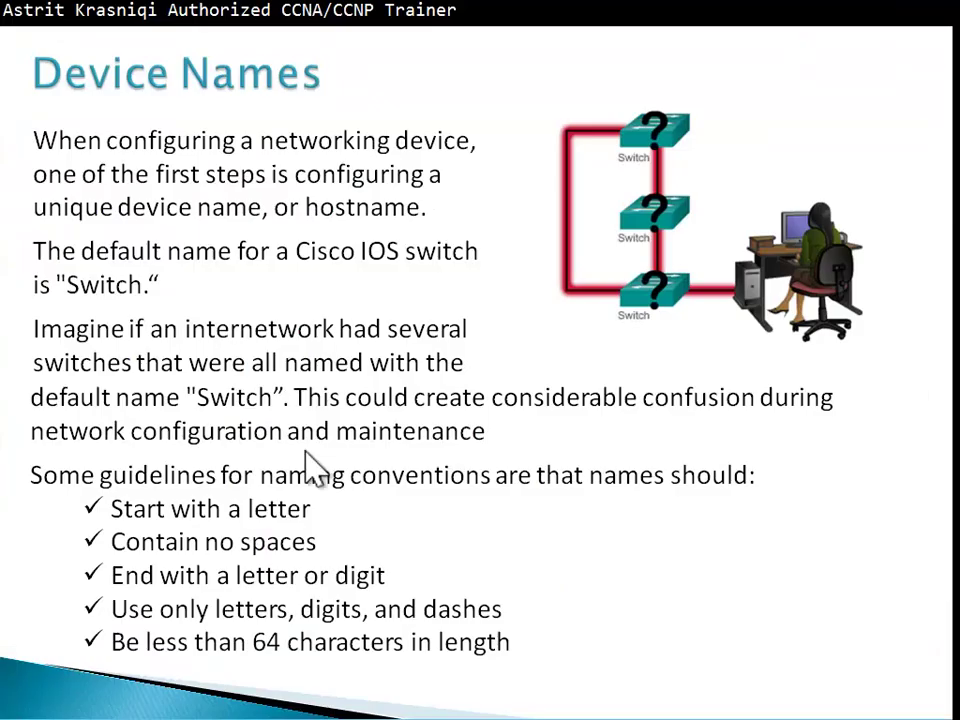
Advance the PowerPoint slideshow to the Configuring Hostnames slide with the hostname example.
click(306, 464)
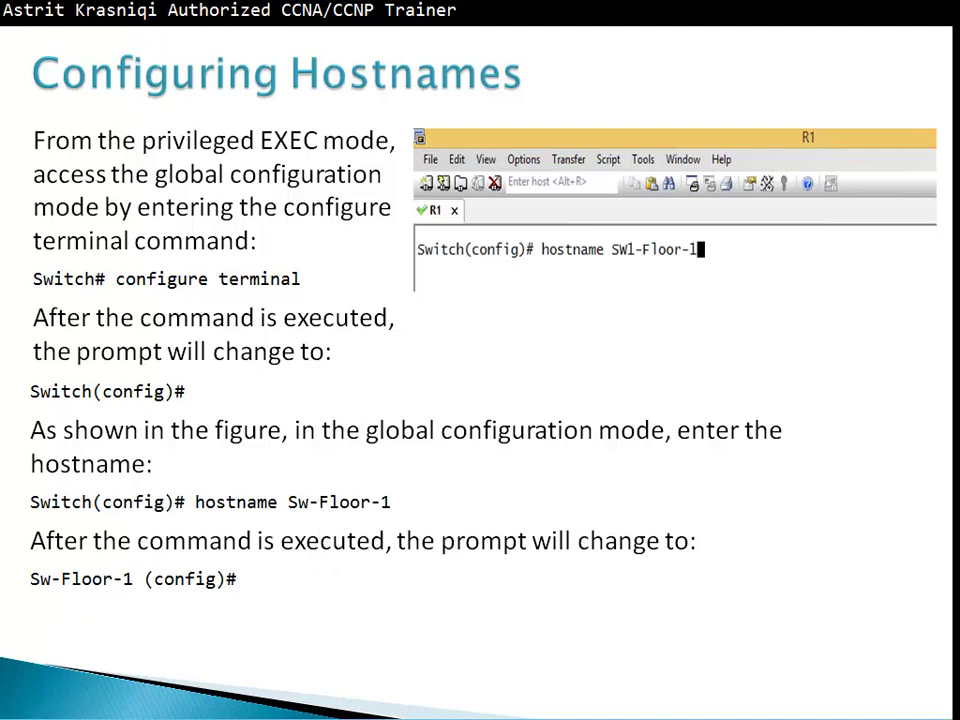
In PC0's terminal, run hostname Sw1-Floor-1 so the prompt reads Sw1-Floor-1(config)#.
mouse_move(257, 712)
click(270, 630)
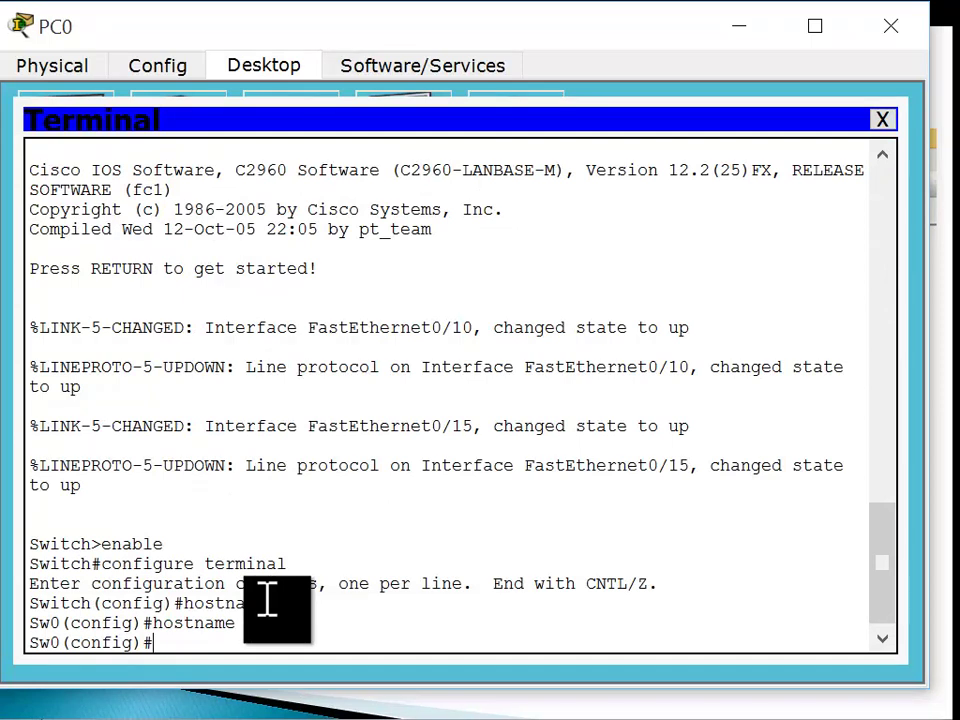
text(hostname Sw)
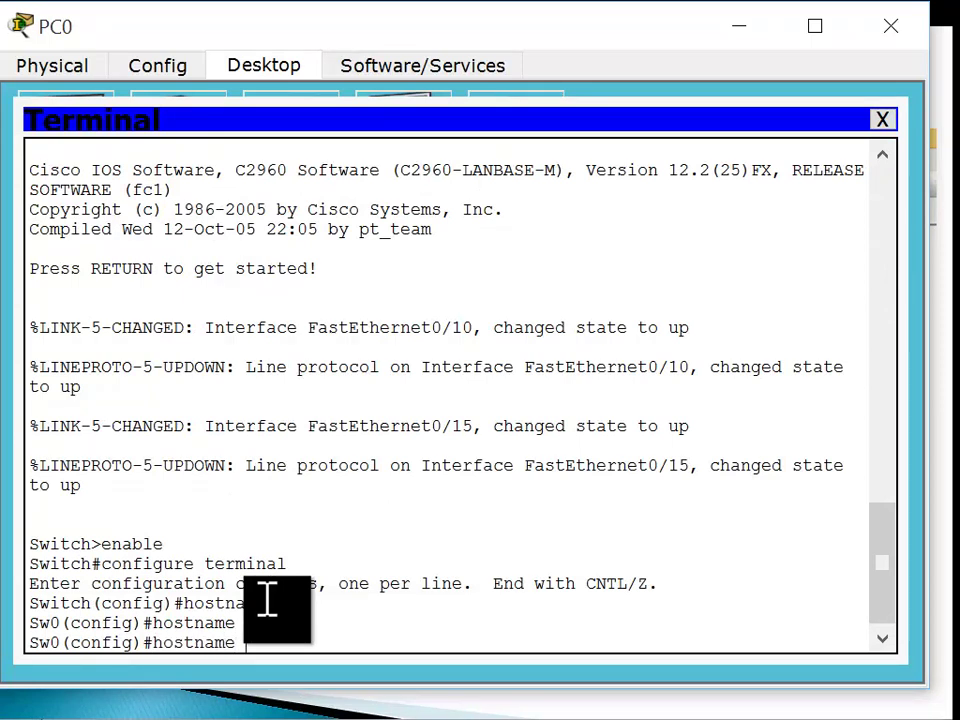
text(1-Floor-1)
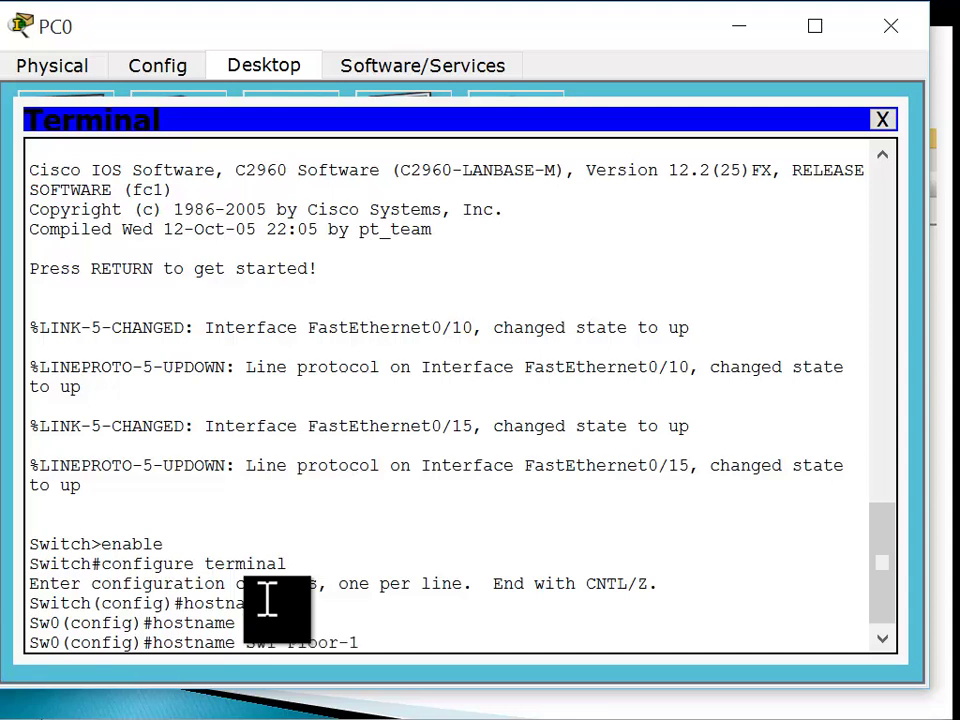
key(Return)
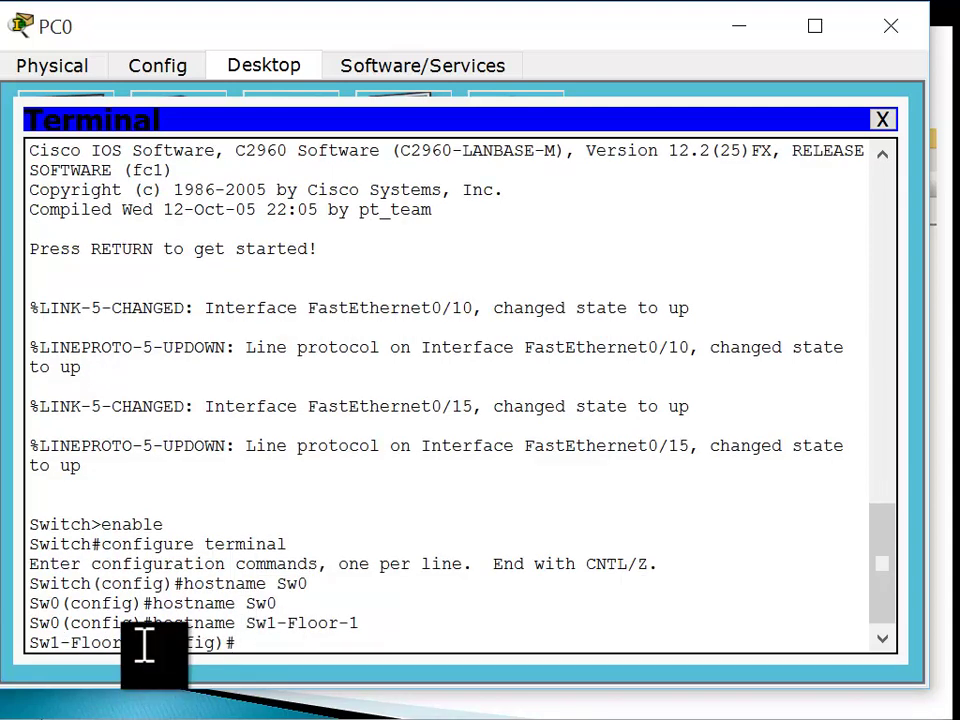
key(Return)
key(Return)
key(Return)
key(Return)
key(Return)
key(Return)
key(Return)
key(Return)
key(Return)
key(Return)
key(Return)
key(Return)
key(Return)
key(Return)
key(Return)
key(Return)
key(Return)
key(Return)
key(Return)
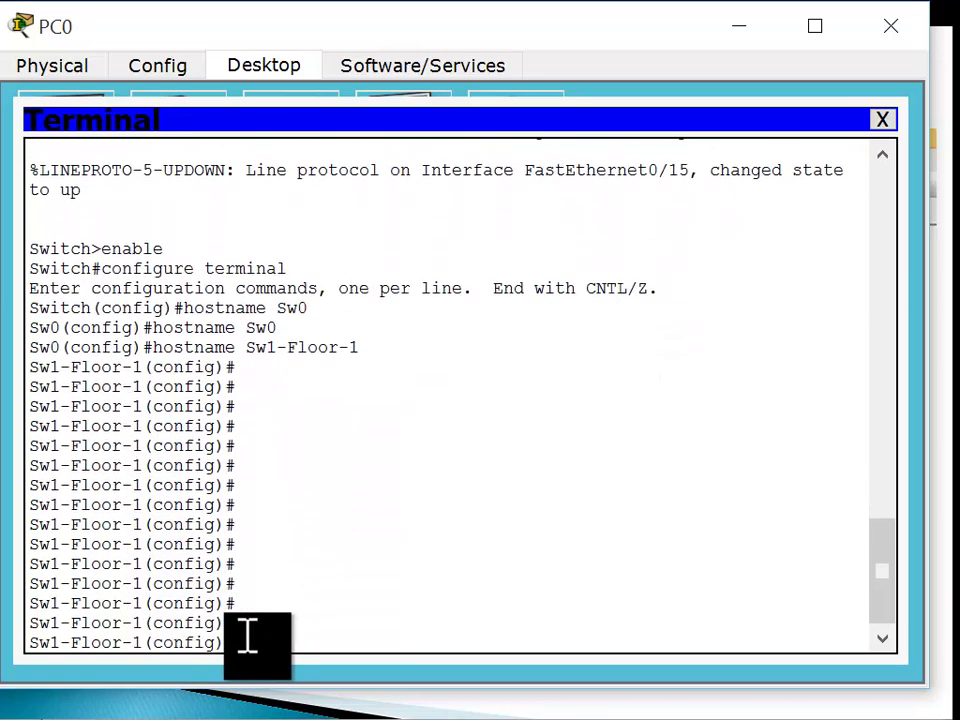
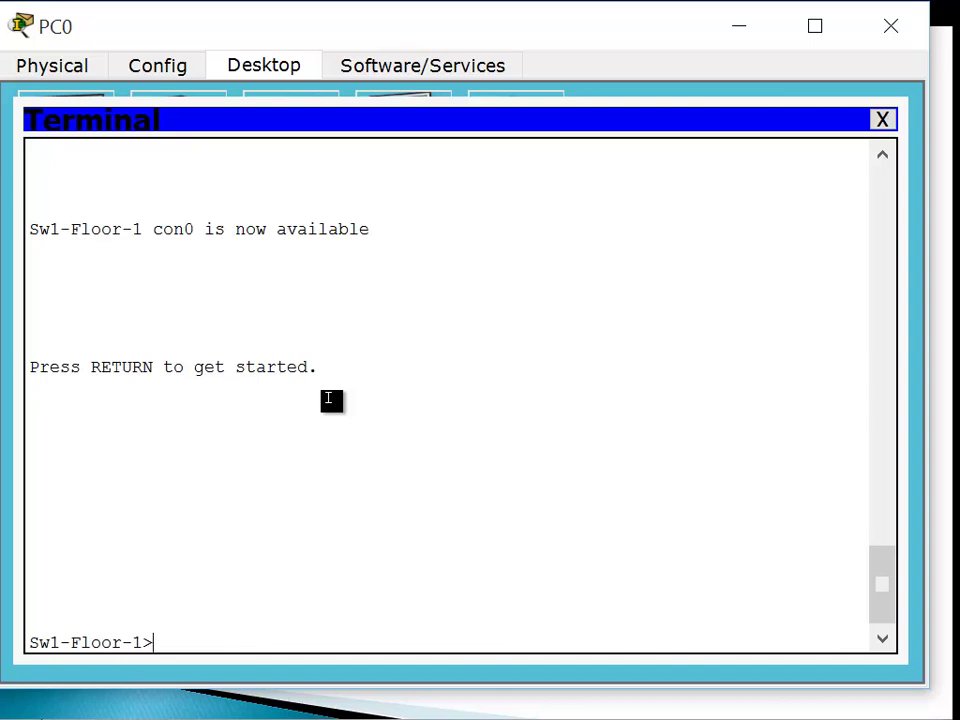
Enter privileged mode with enable, then global configuration mode with configure terminal.
text(enable)
key(Return)
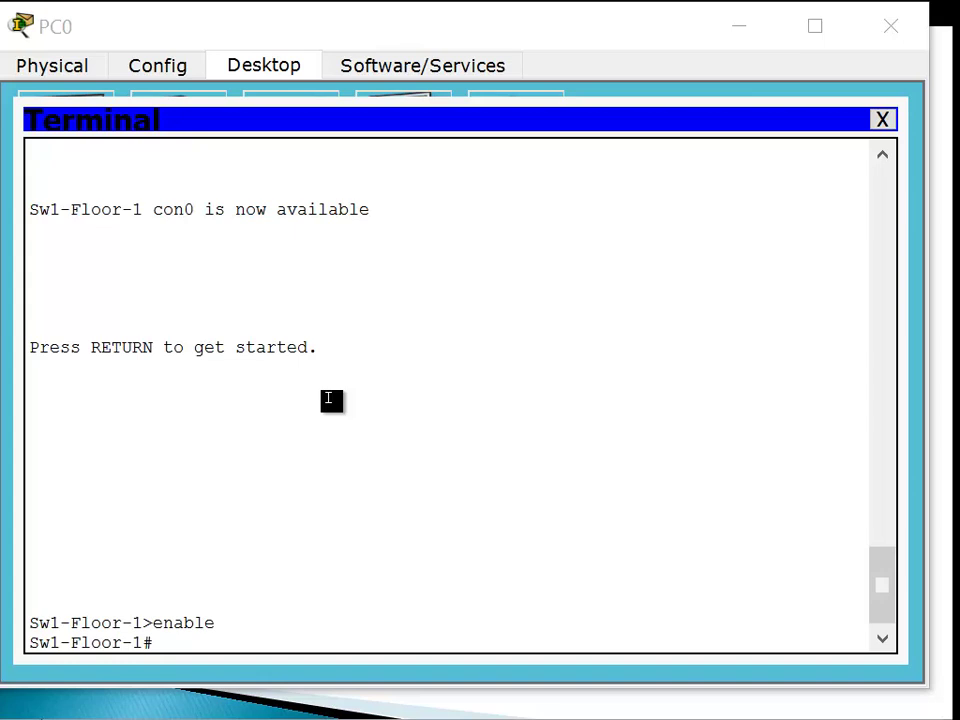
click(212, 605)
drag(214, 636, 153, 622)
click(293, 633)
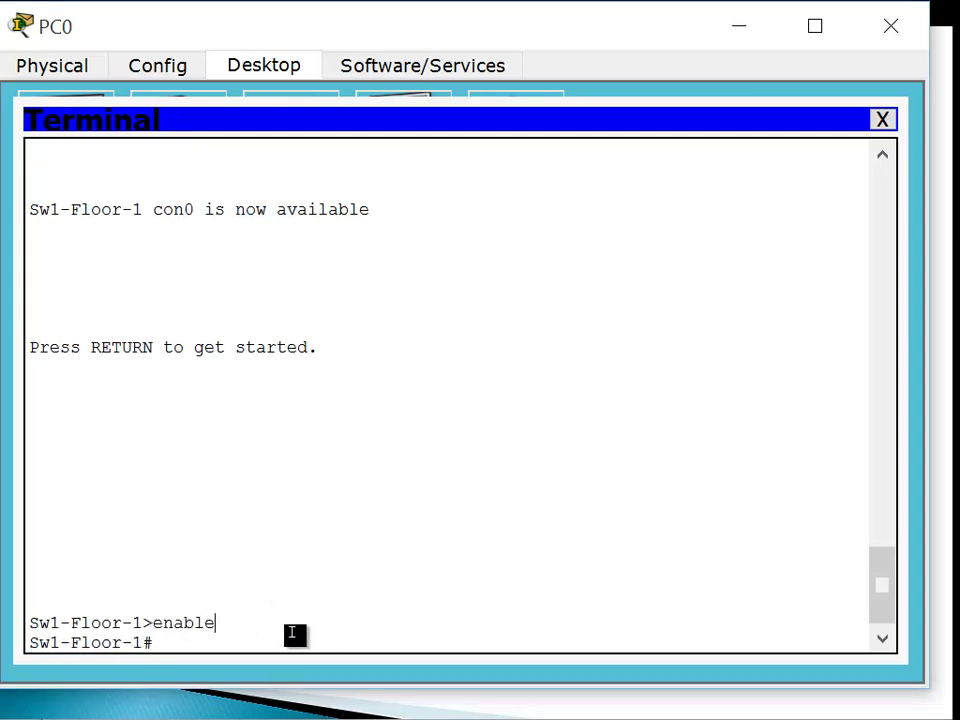
key(Return)
text(c)
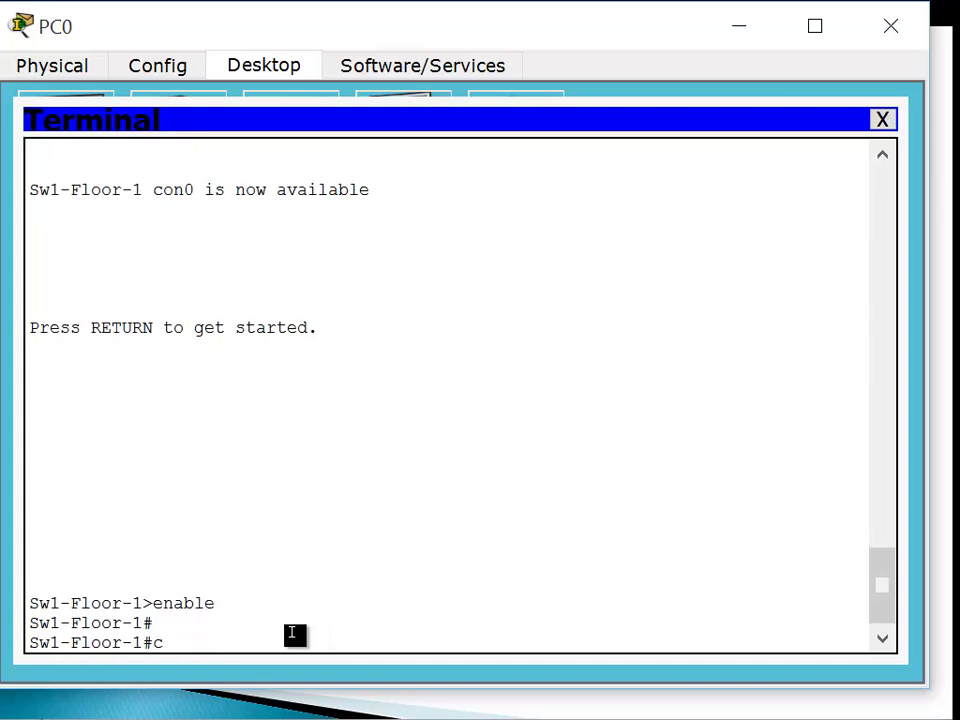
text(onfigure terminal)
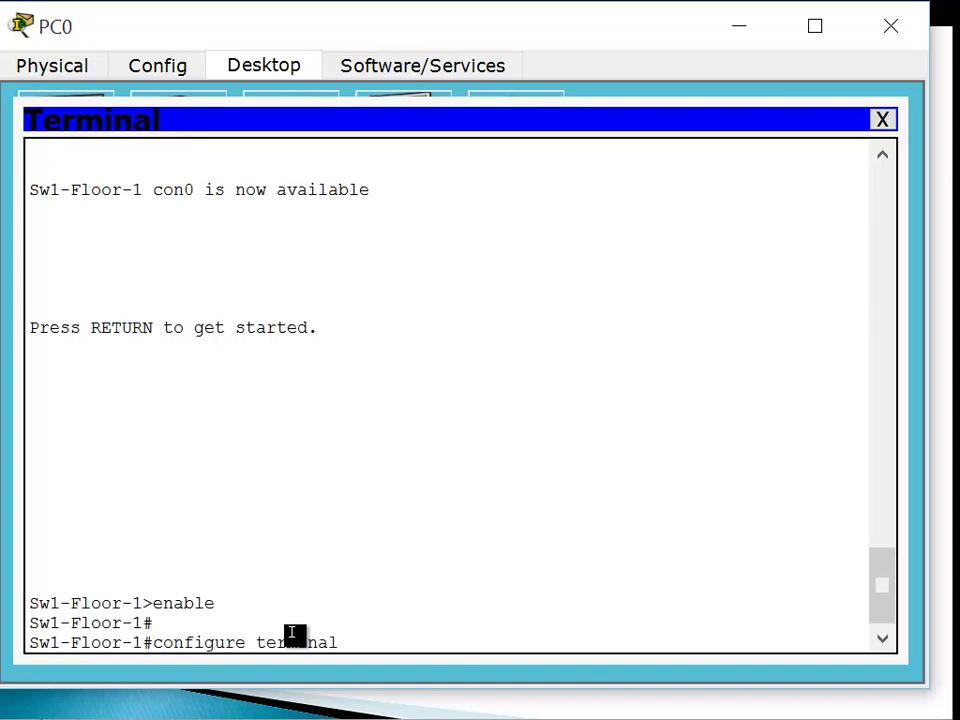
key(Return)
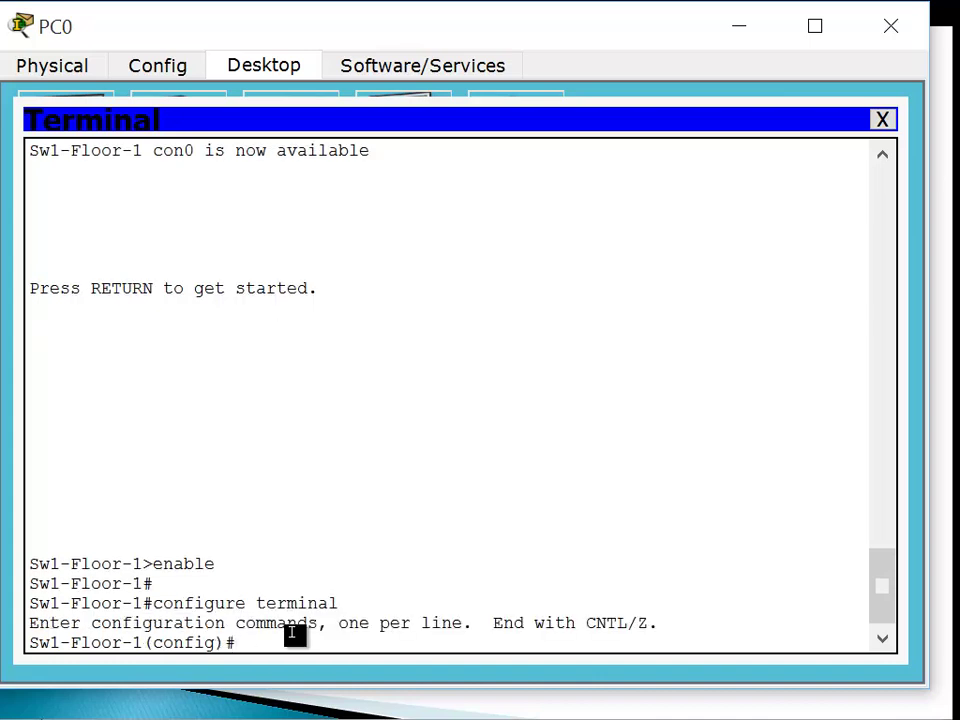
key(Return)
key(Return)
Set the switch's enable secret password.
text(e)
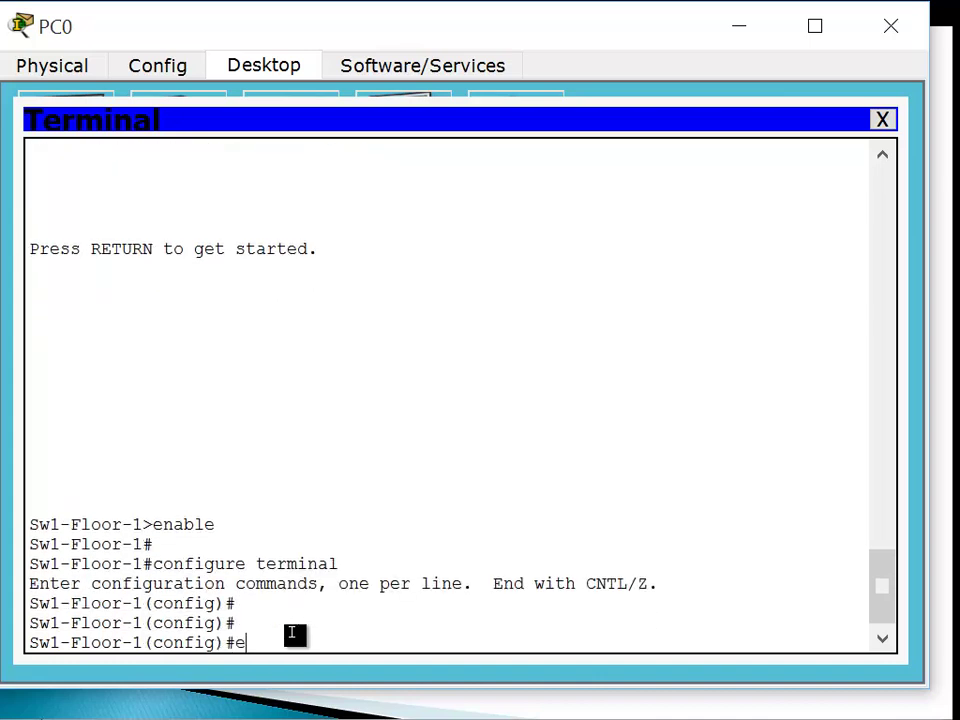
text(nable)
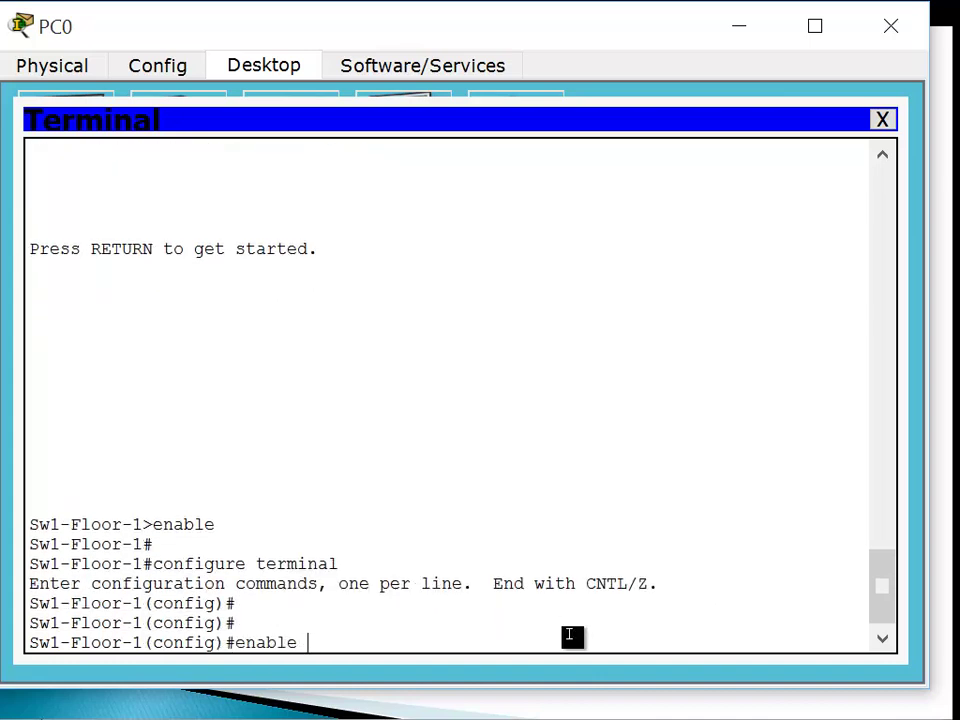
text( sec)
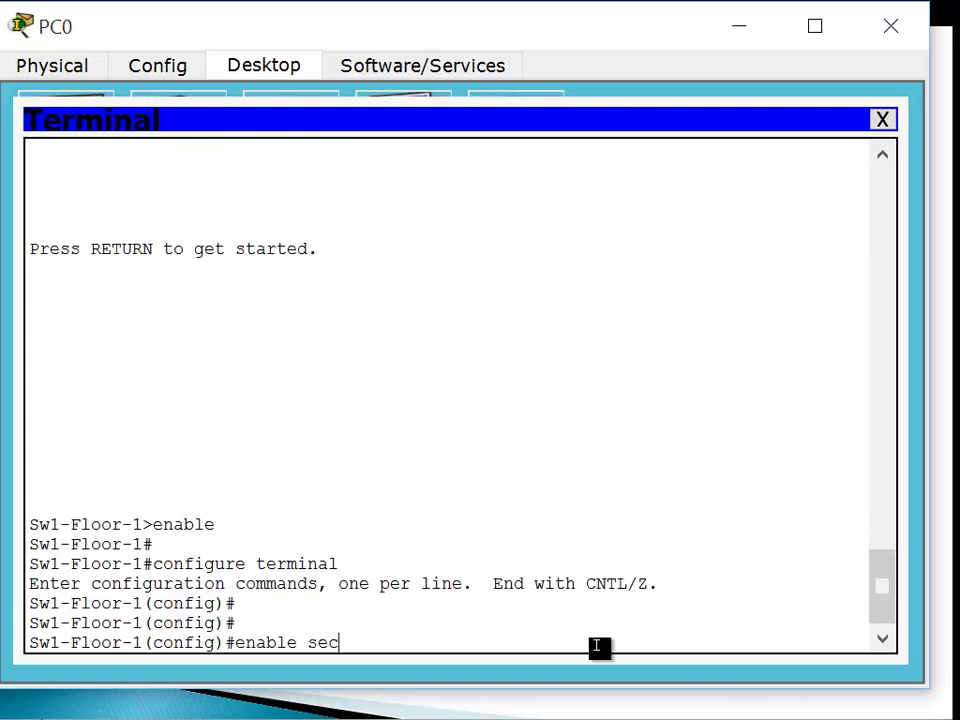
text(ret class)
double_click(281, 643)
double_click(343, 645)
double_click(400, 643)
triple_click(454, 645)
click(459, 645)
key(Return)
Exit configuration mode and log out of the console session.
text(exit)
key(Return)
text(exit)
key(Return)
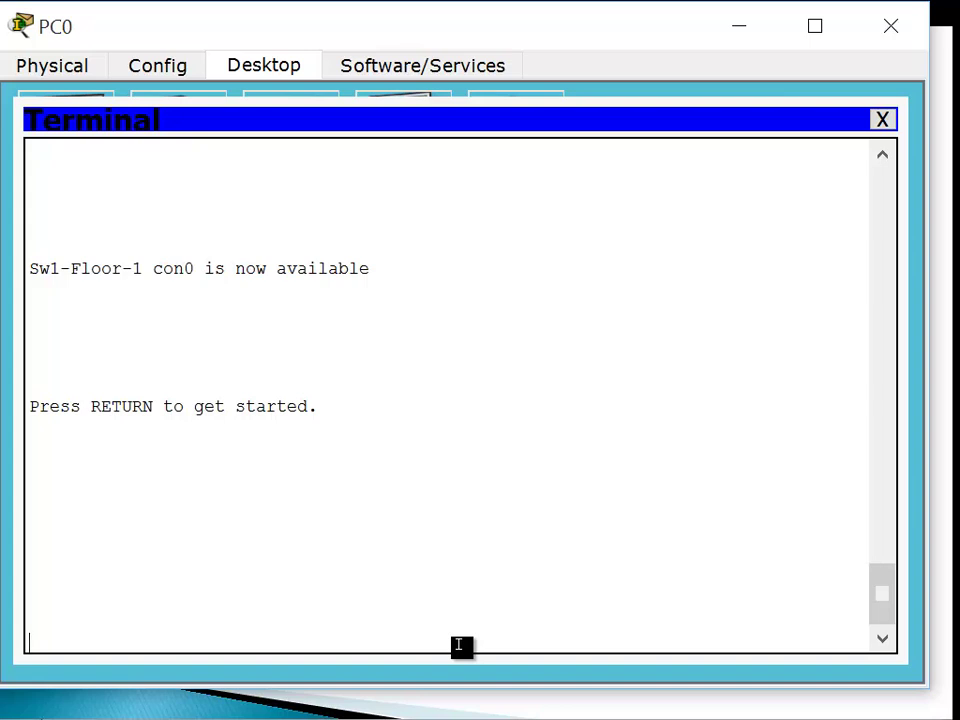
Start a new console session and enter privileged mode by supplying the enable secret.
key(Return)
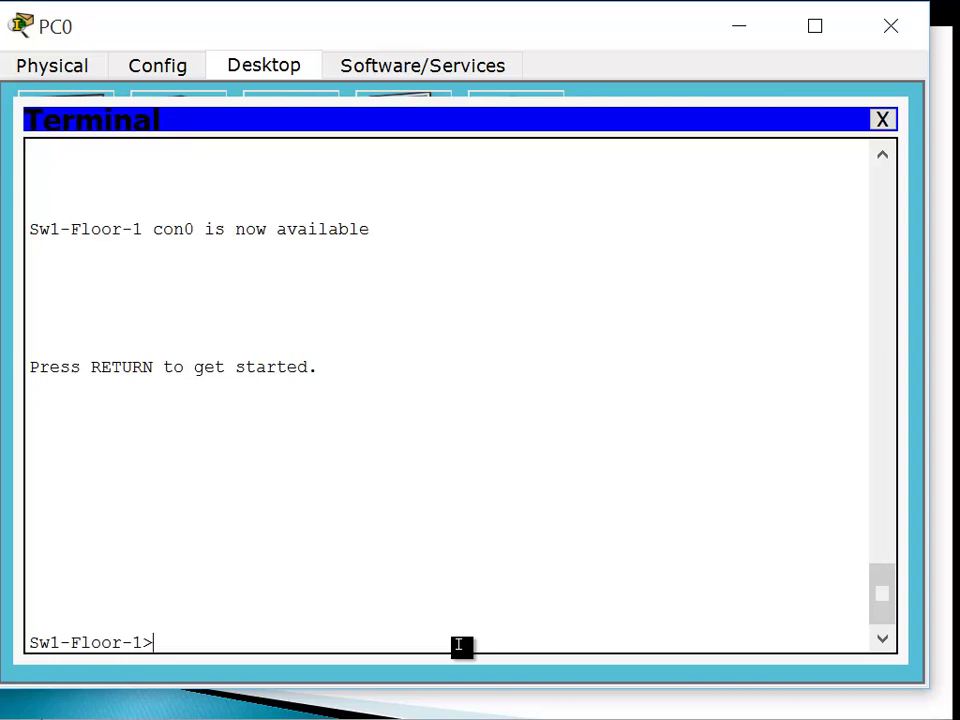
text(enable)
key(Return)
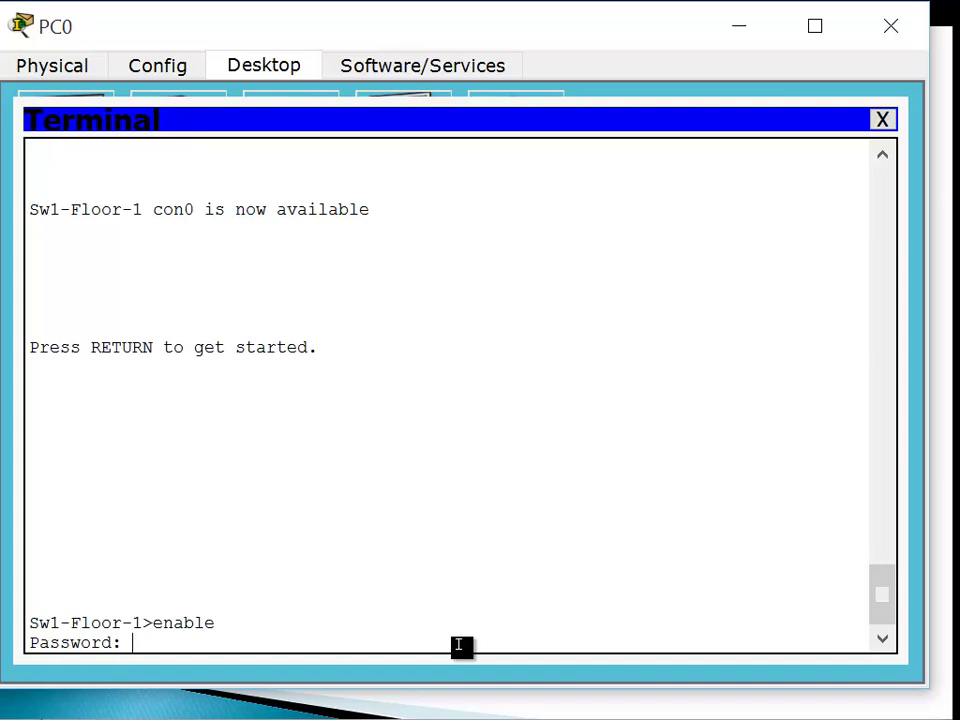
key(Return)
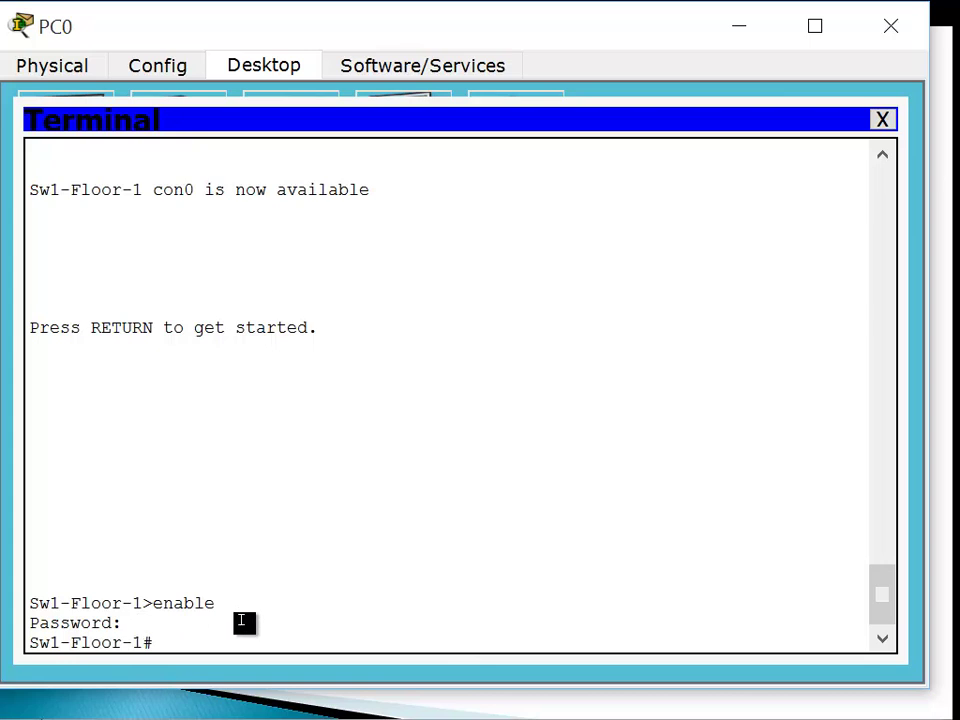
Drop to user mode with disable, then re-enter privileged mode, succeeding on the second password attempt.
text(disable)
key(Return)
key(Return)
key(Return)
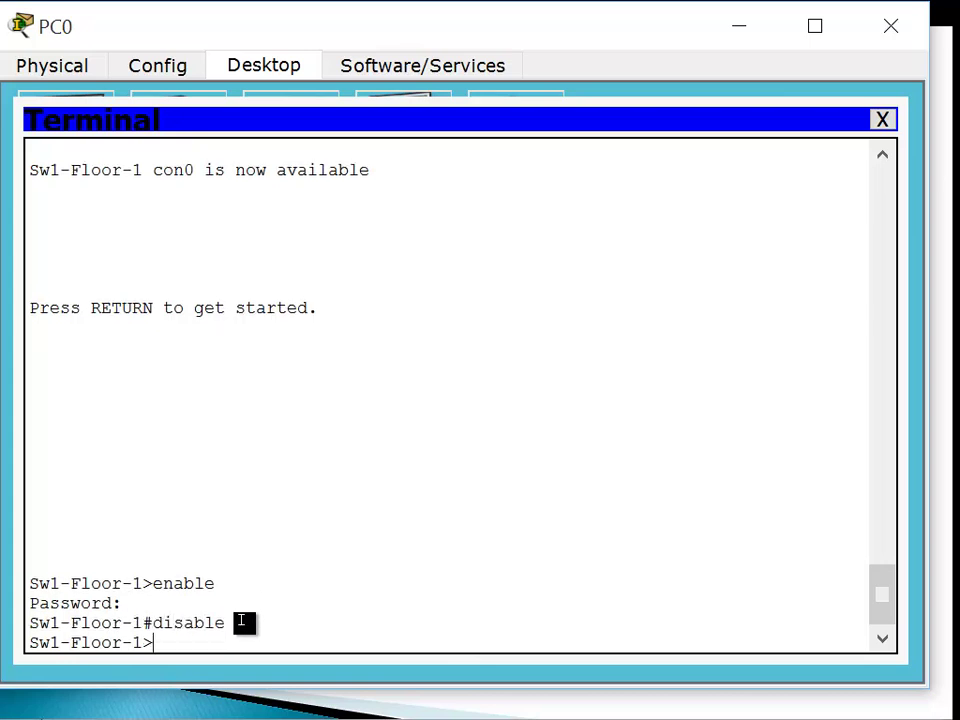
key(Return)
key(Return)
text(enable)
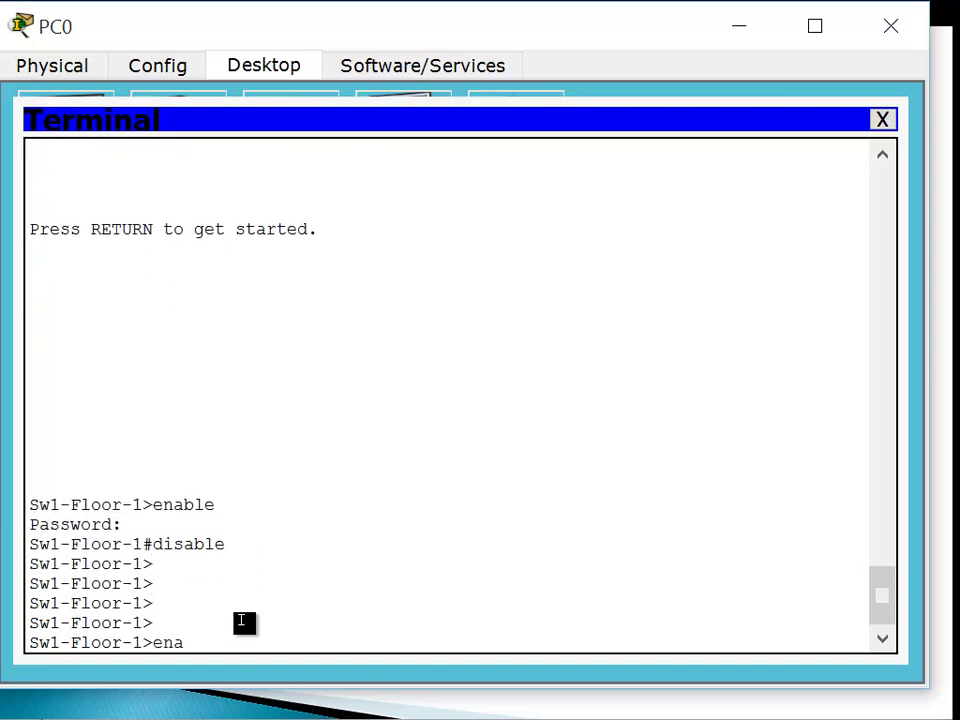
key(Return)
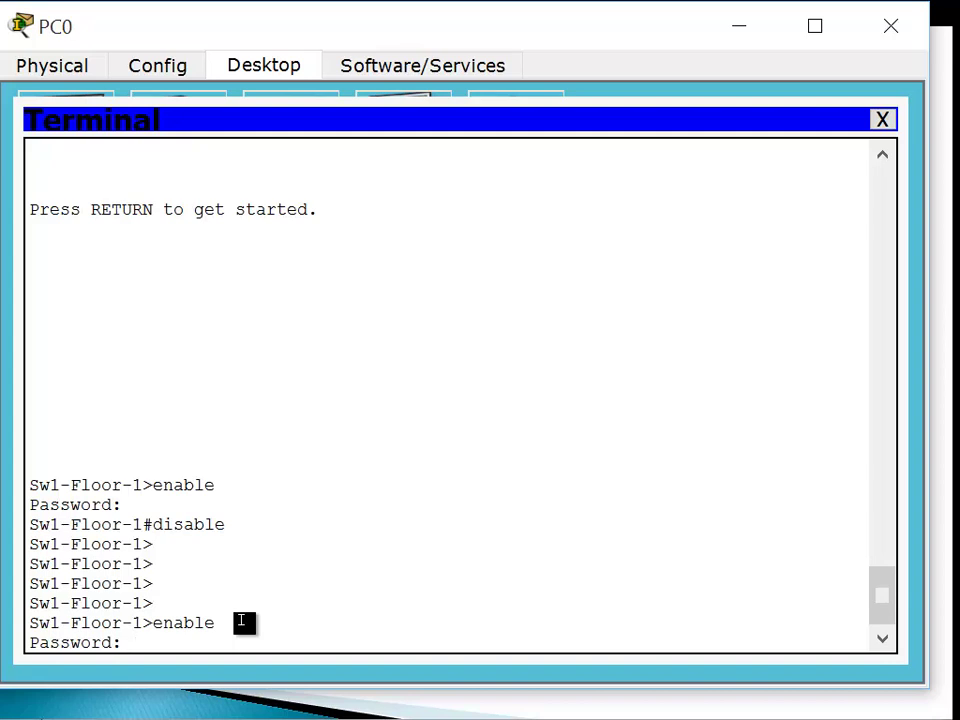
key(Return)
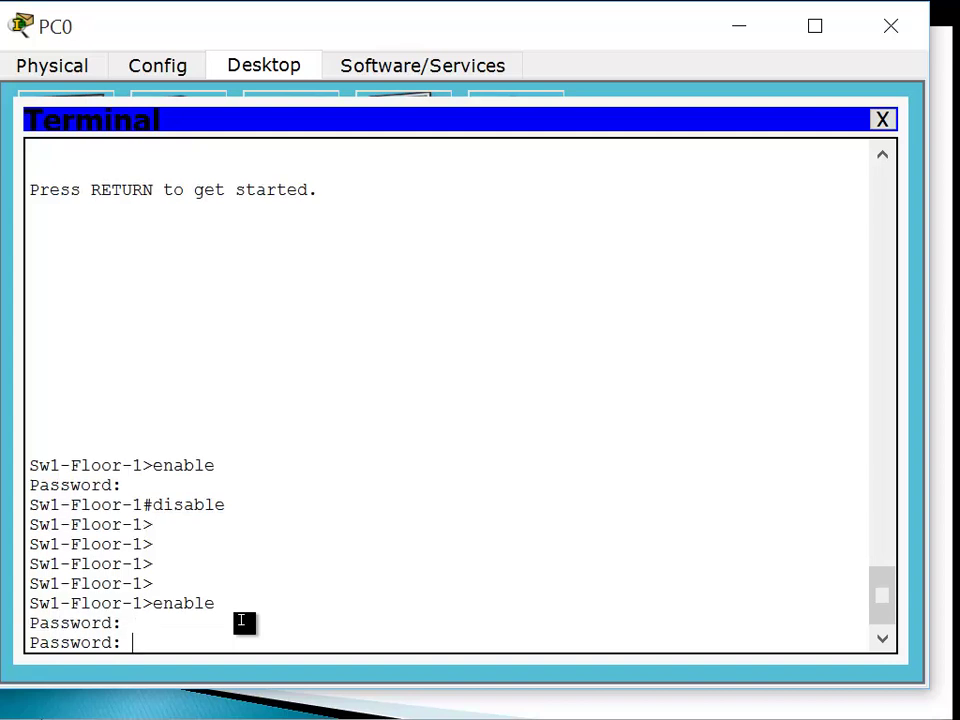
key(Return)
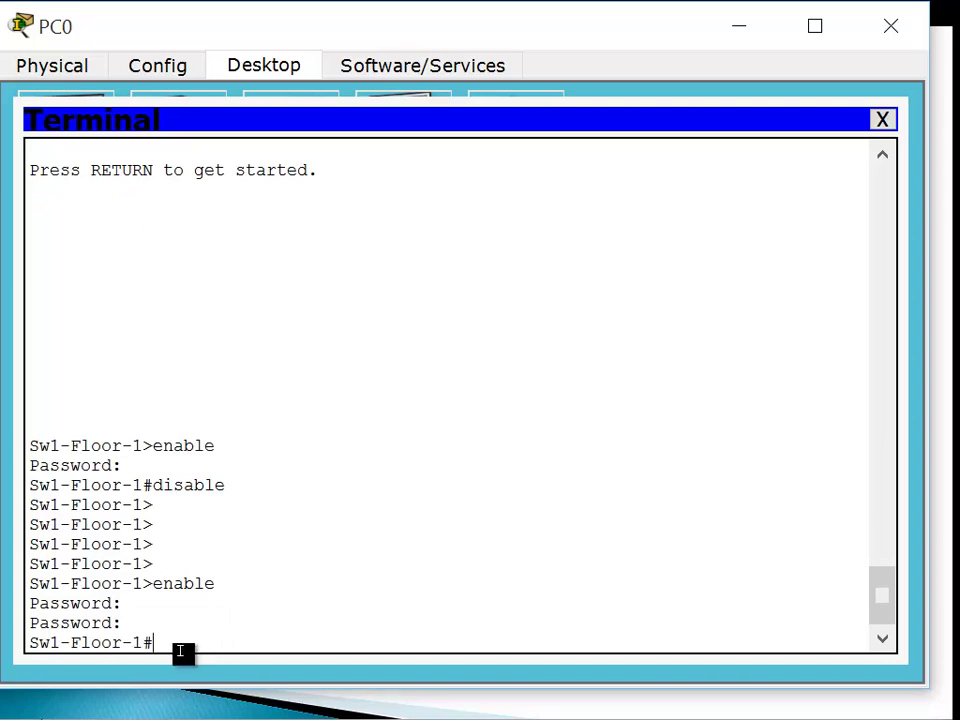
mouse_move(154, 510)
mouse_down()
mouse_move(134, 505)
mouse_move(167, 519)
mouse_move(146, 510)
mouse_up()
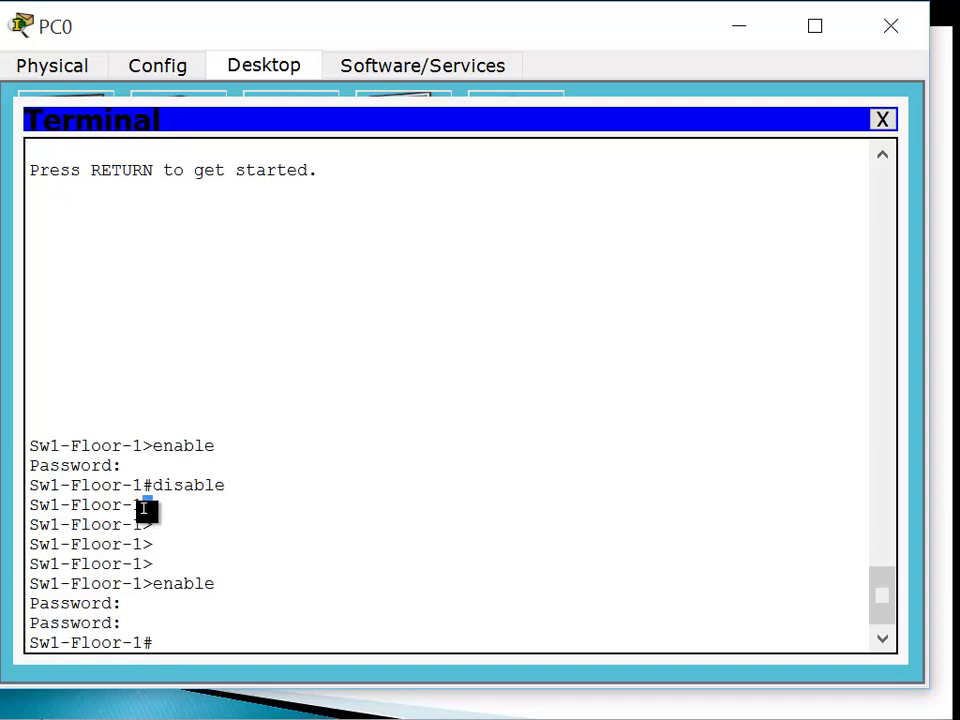
Enter global configuration mode, retyping configure terminal after a misspelling.
click(240, 652)
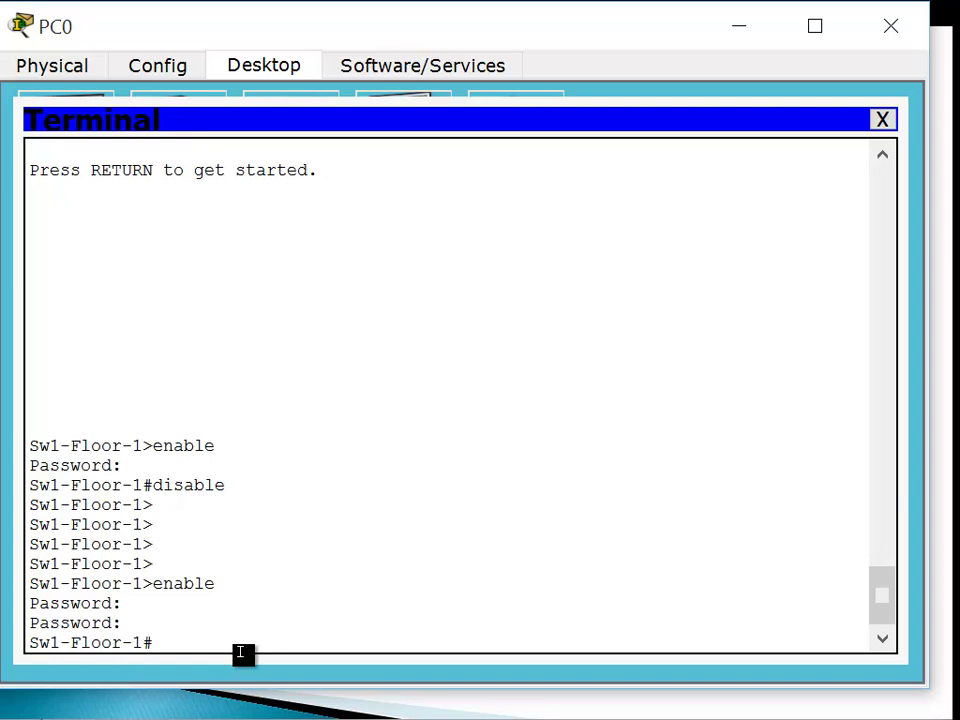
text(line)
key(BackSpace)
key(BackSpace)
key(BackSpace)
key(BackSpace)
key(BackSpace)
text(confiugre terminal)
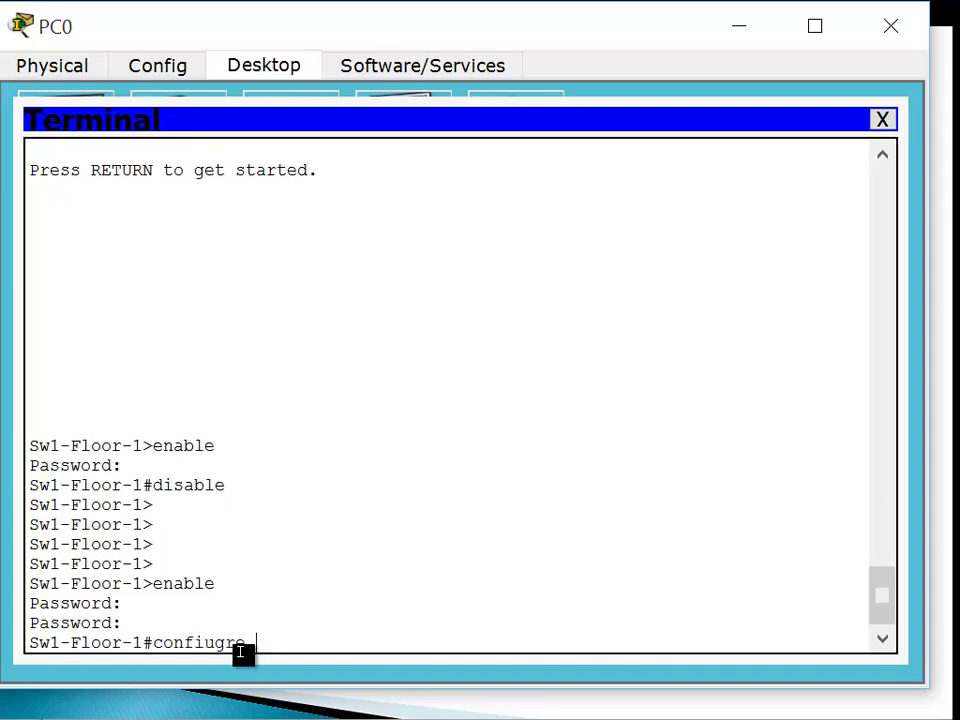
key(Return)
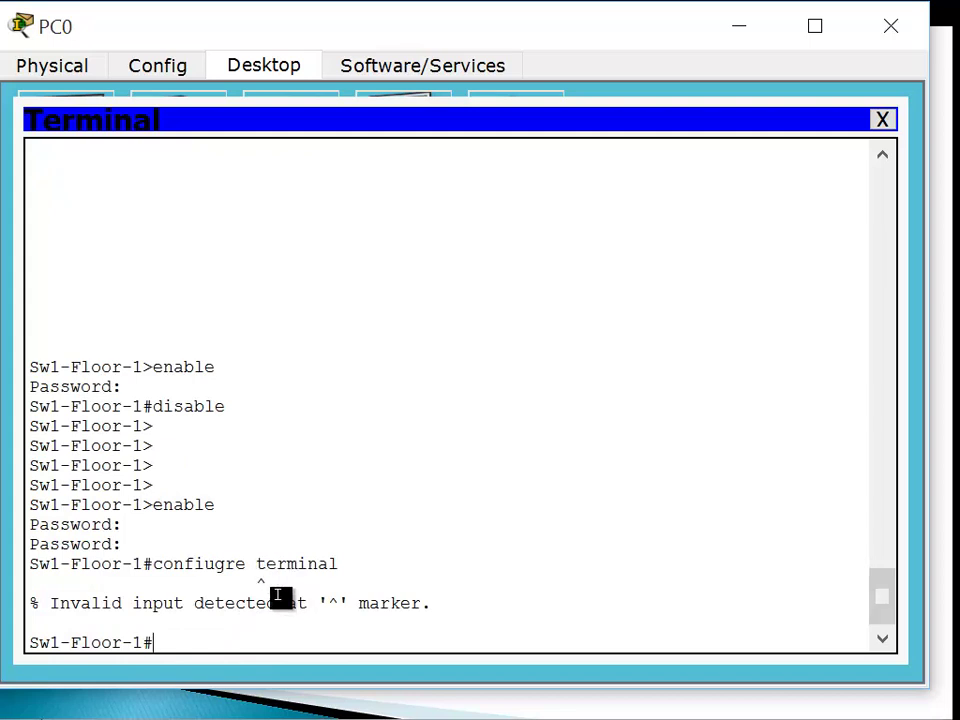
key(Return)
text(c)
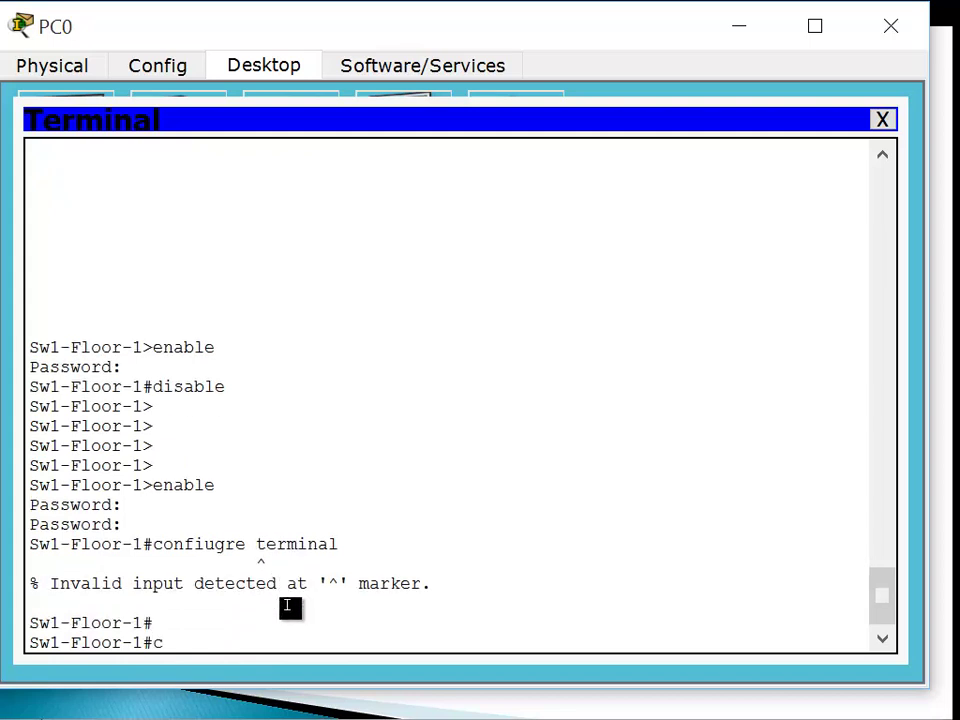
text(onfigure terminal)
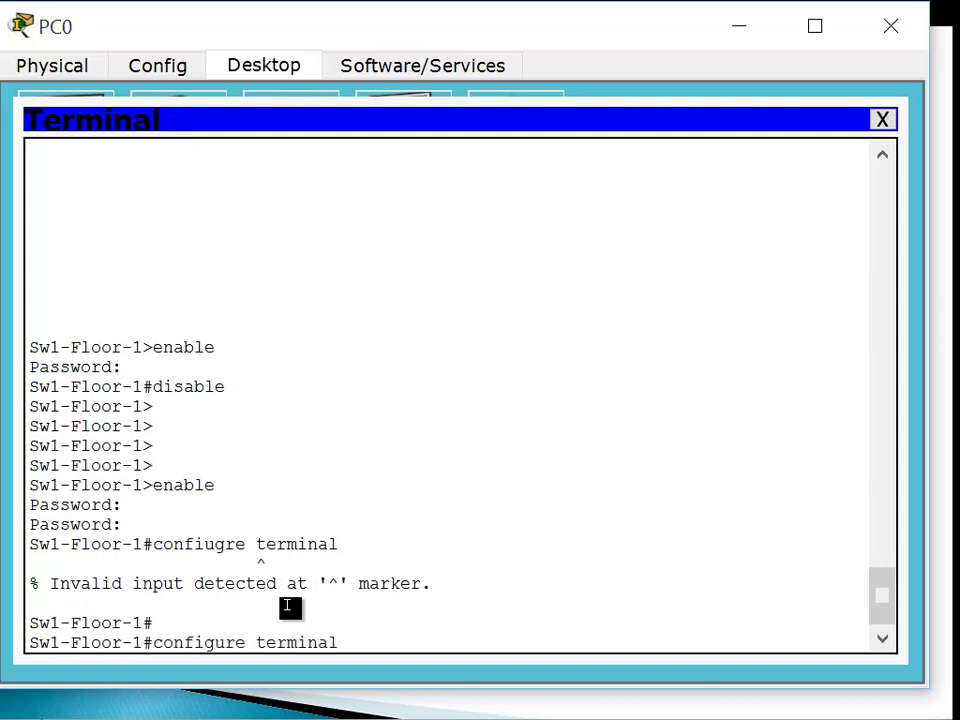
key(Return)
key(Return)
key(Return)
Under line console 0, set the console password and enable login.
text(line)
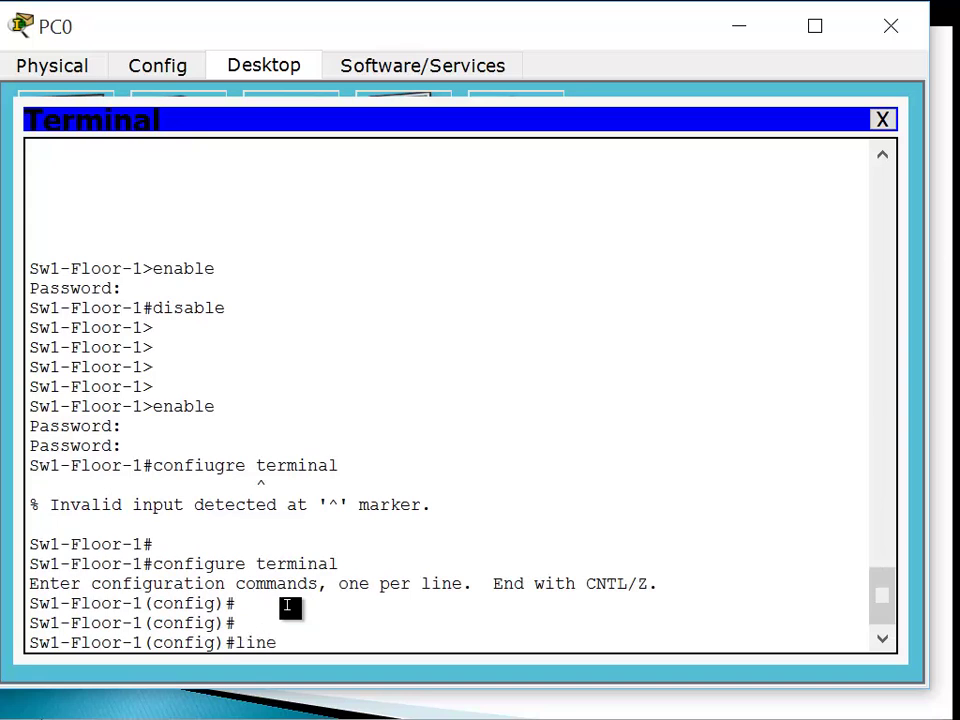
text( console 0)
key(Return)
drag(394, 624, 276, 626)
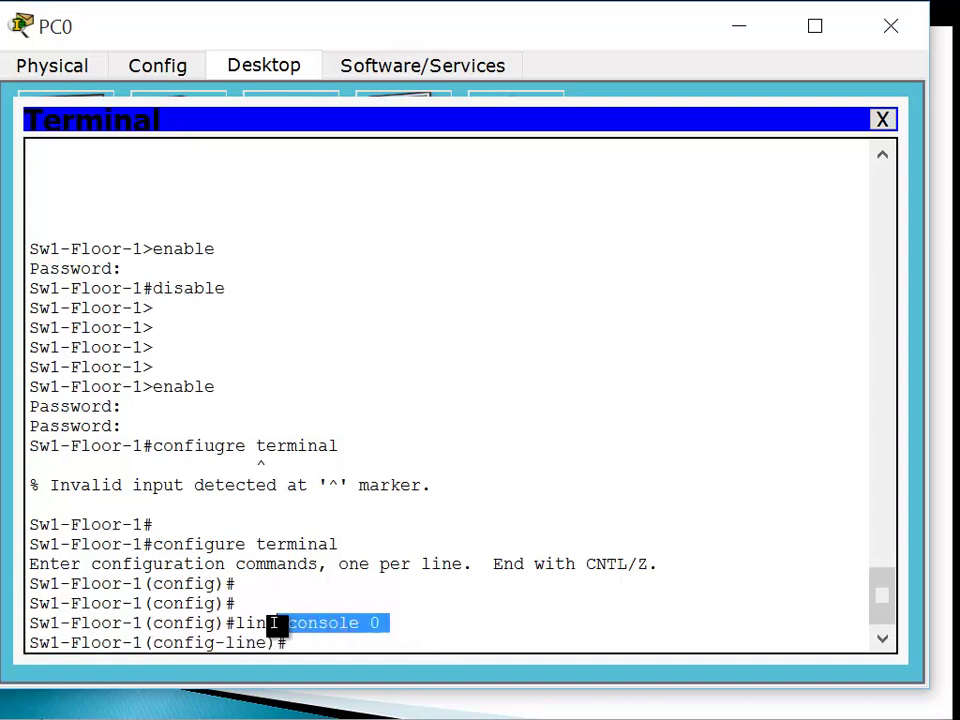
click(443, 648)
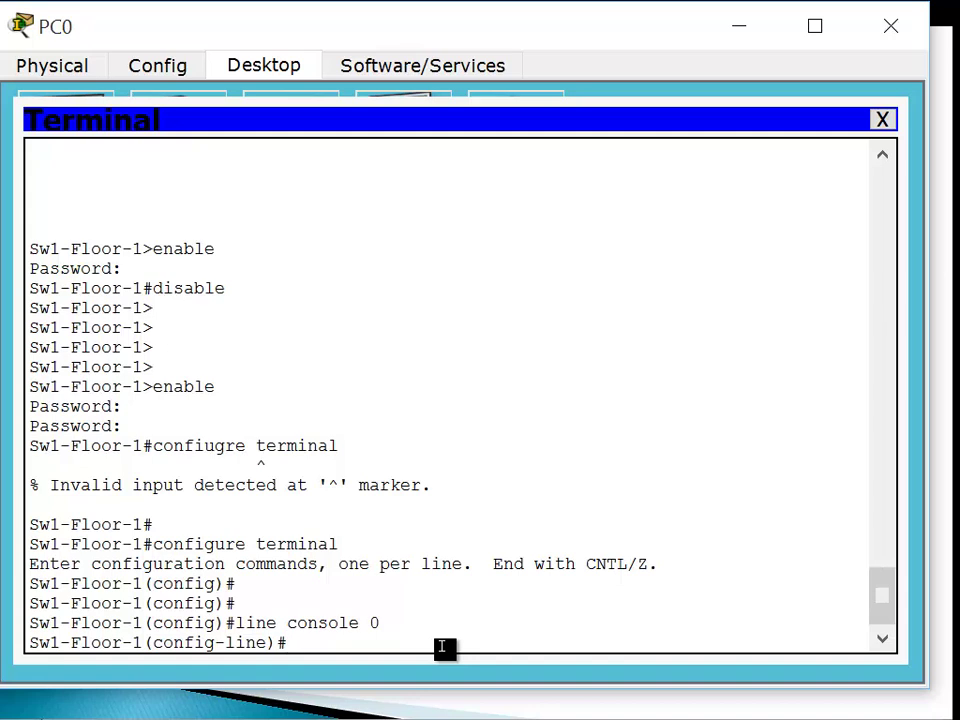
text(password cisco)
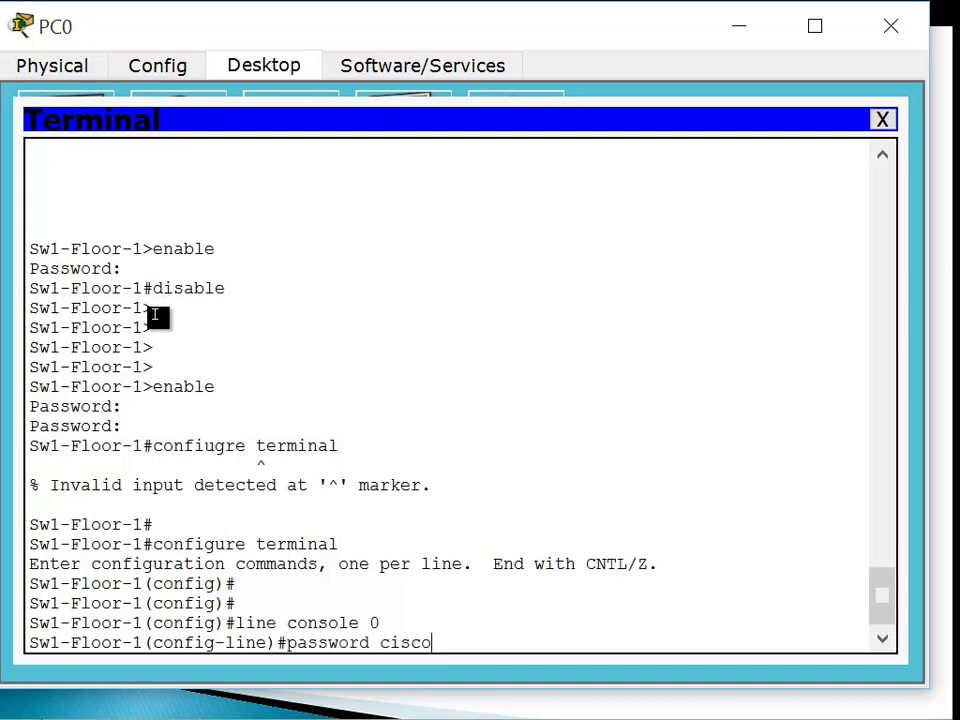
drag(141, 313, 253, 362)
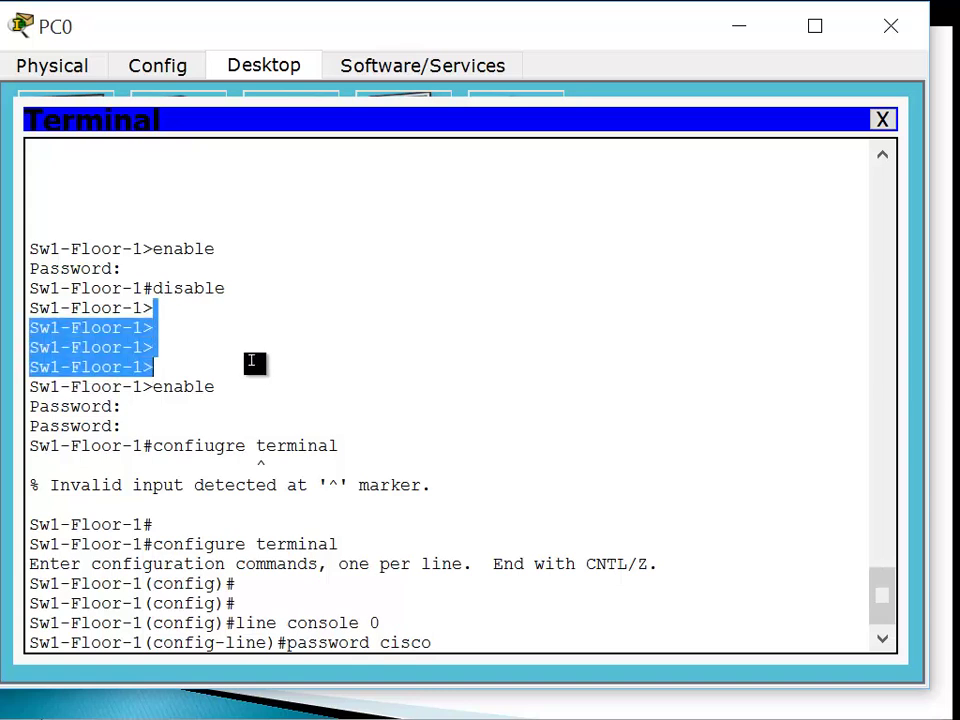
double_click(411, 645)
click(467, 647)
key(Return)
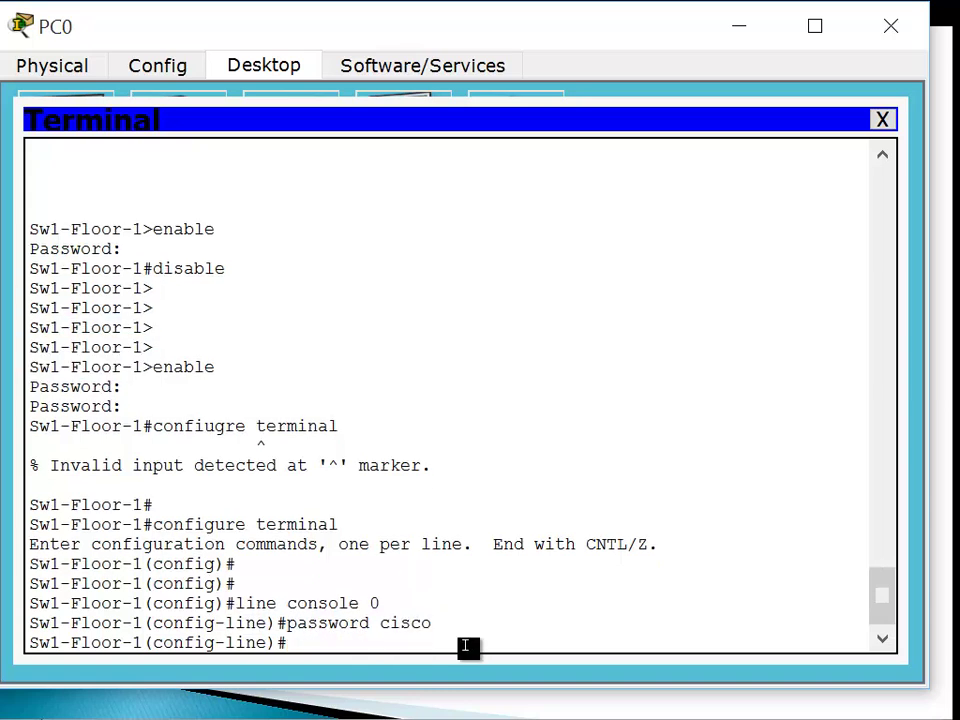
text(login)
key(Return)
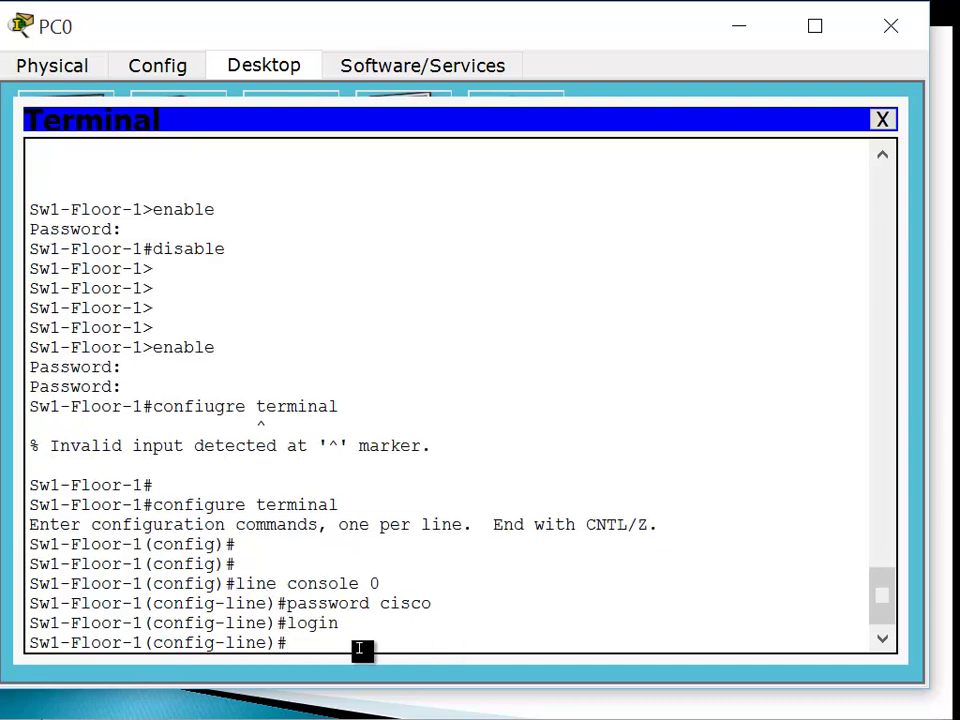
double_click(324, 628)
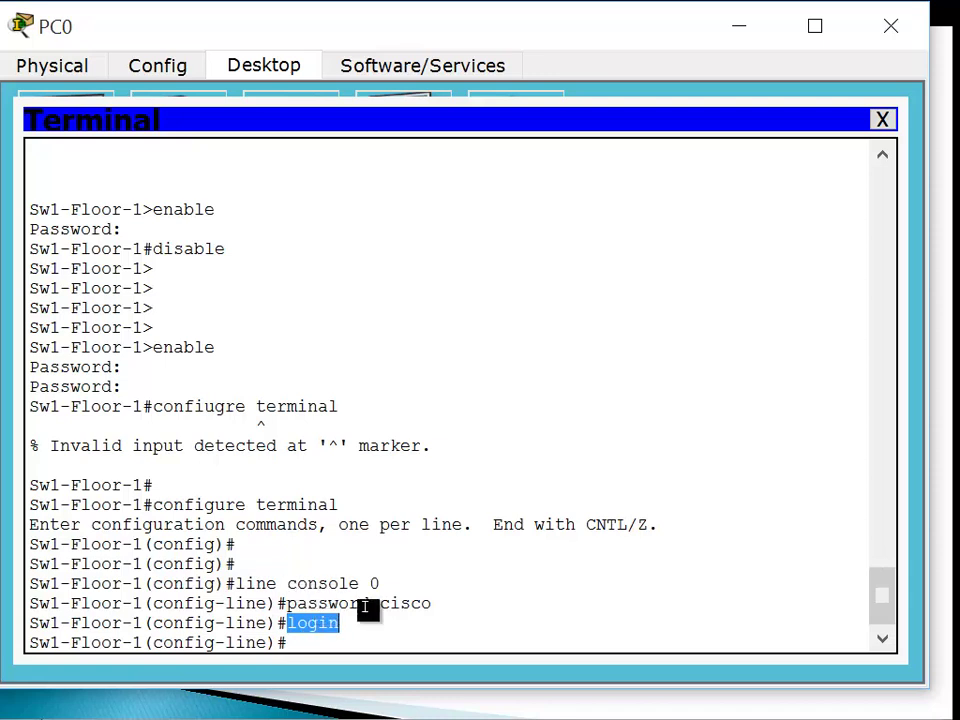
Exit three times to leave configuration and end the console session.
text(exit)
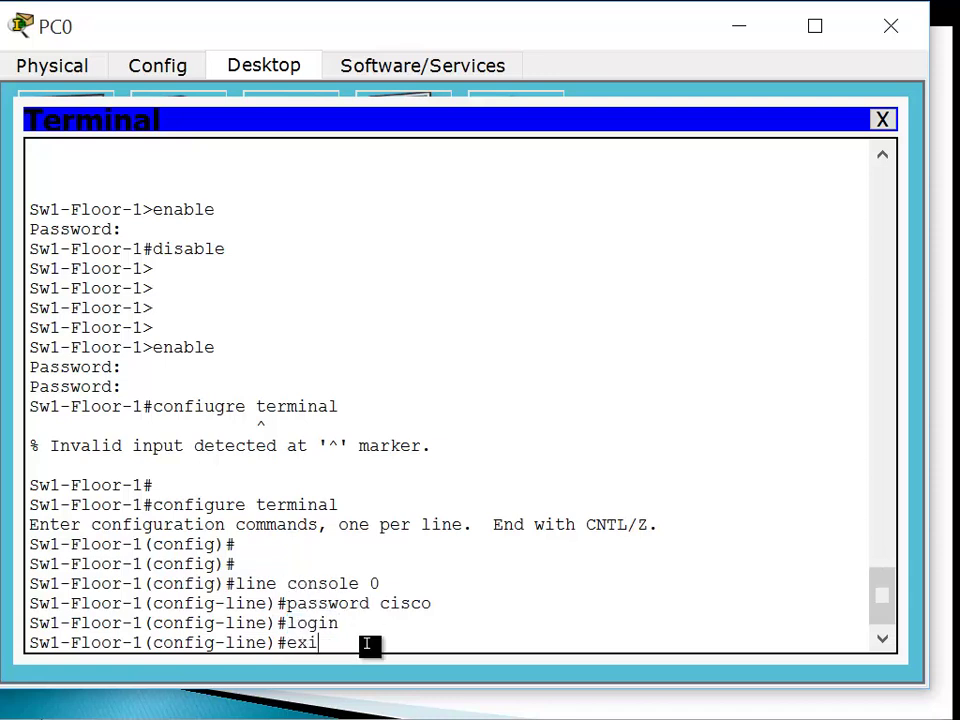
key(Return)
text(exit)
key(Return)
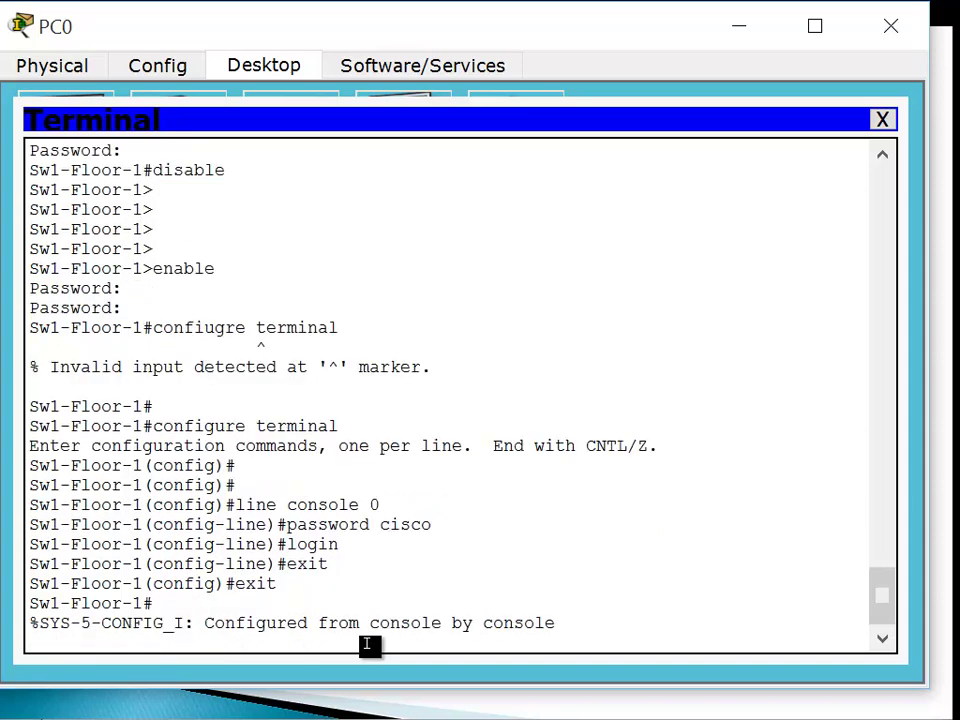
text(exit)
key(Return)
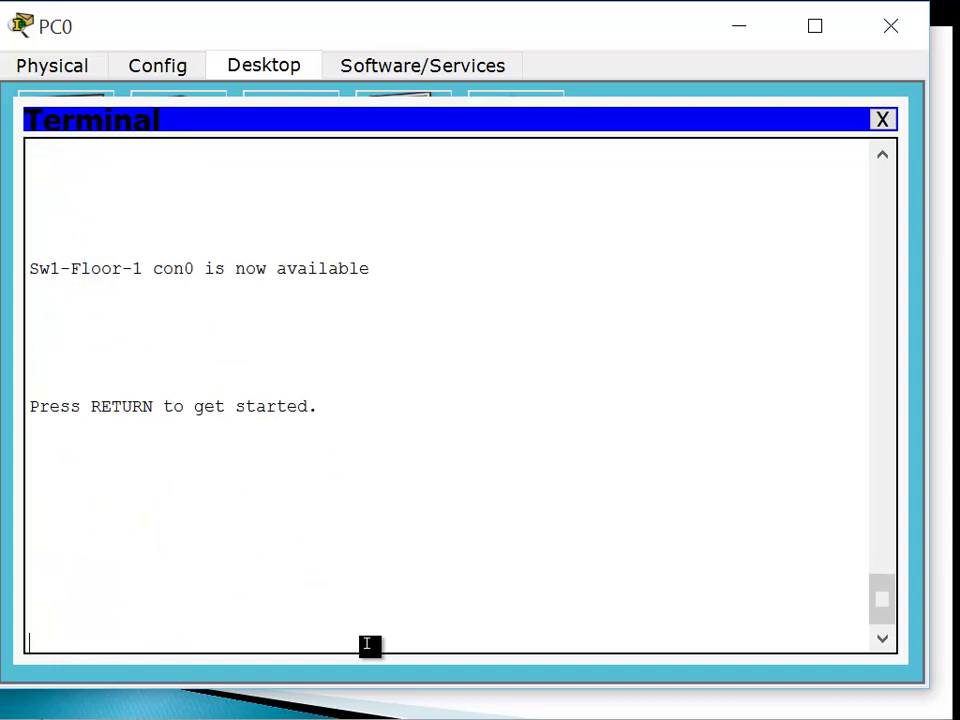
Log in with the console password, then run enable and supply the secret to reach Sw1-Floor-1#.
key(Return)
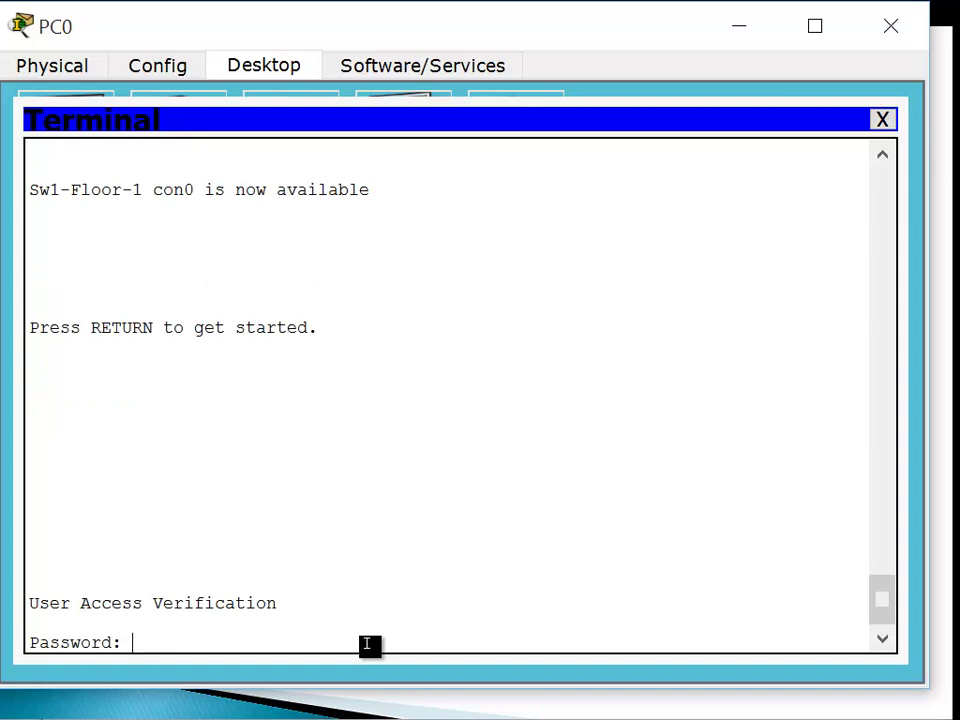
key(Return)
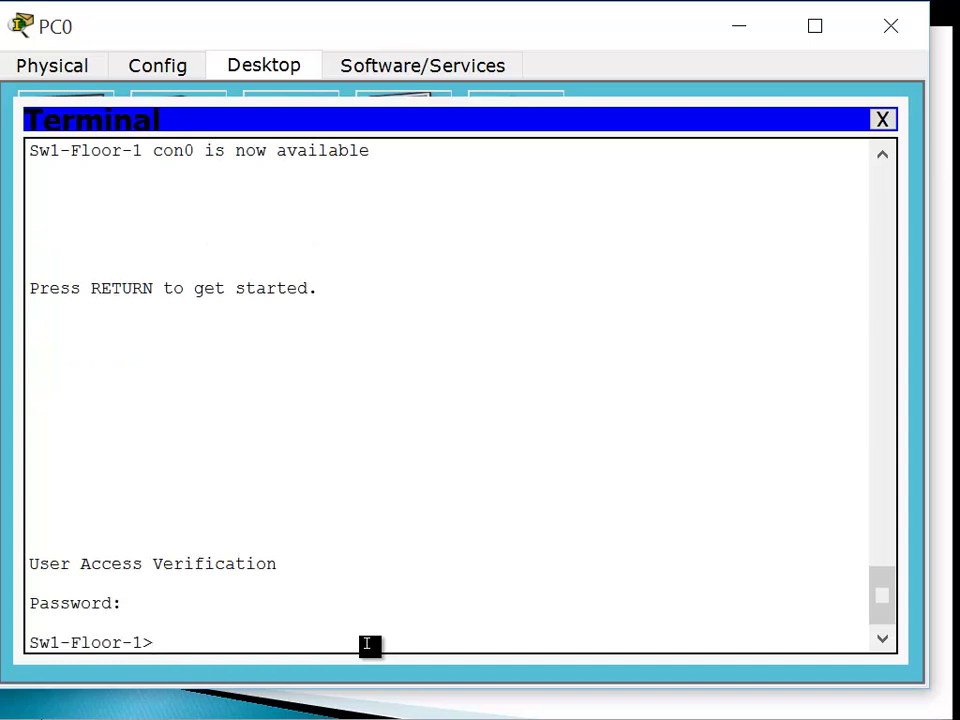
click(186, 644)
text(en)
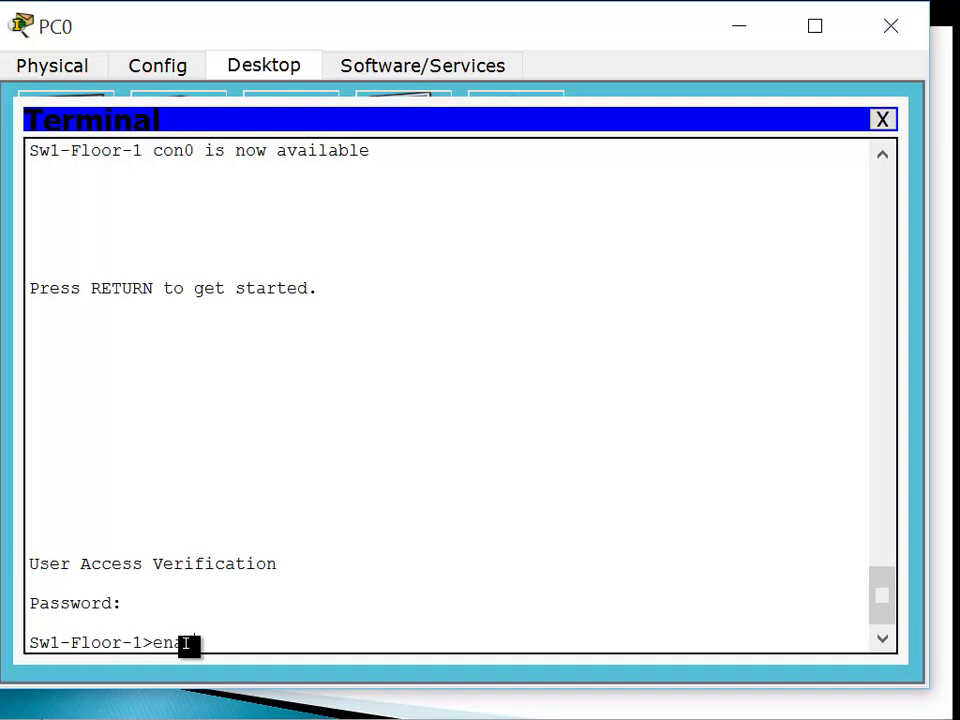
text(able)
key(Return)
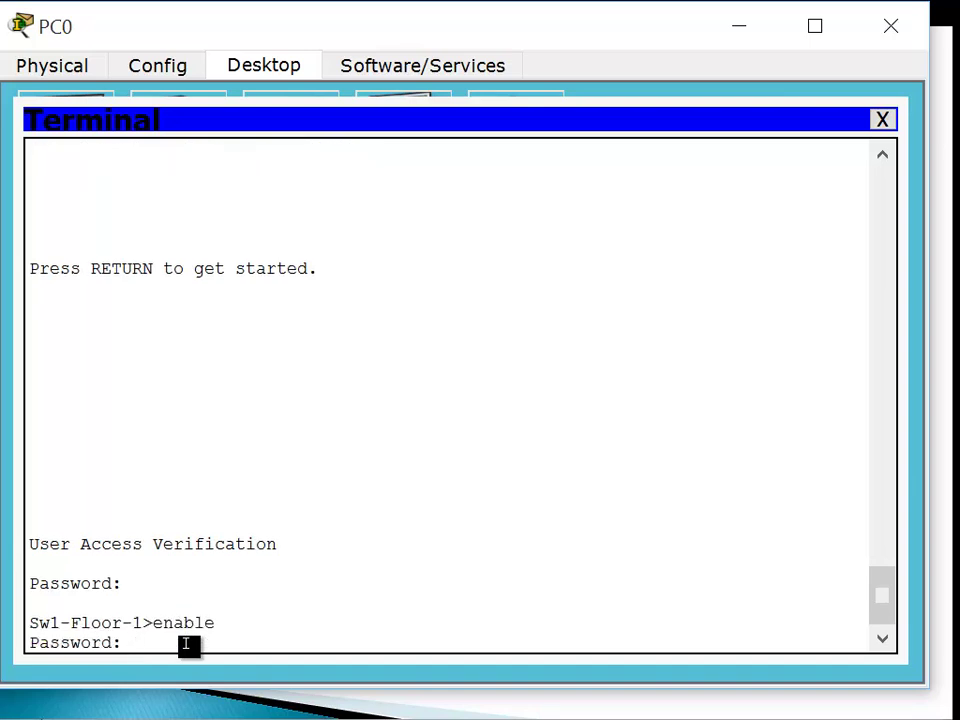
key(Return)
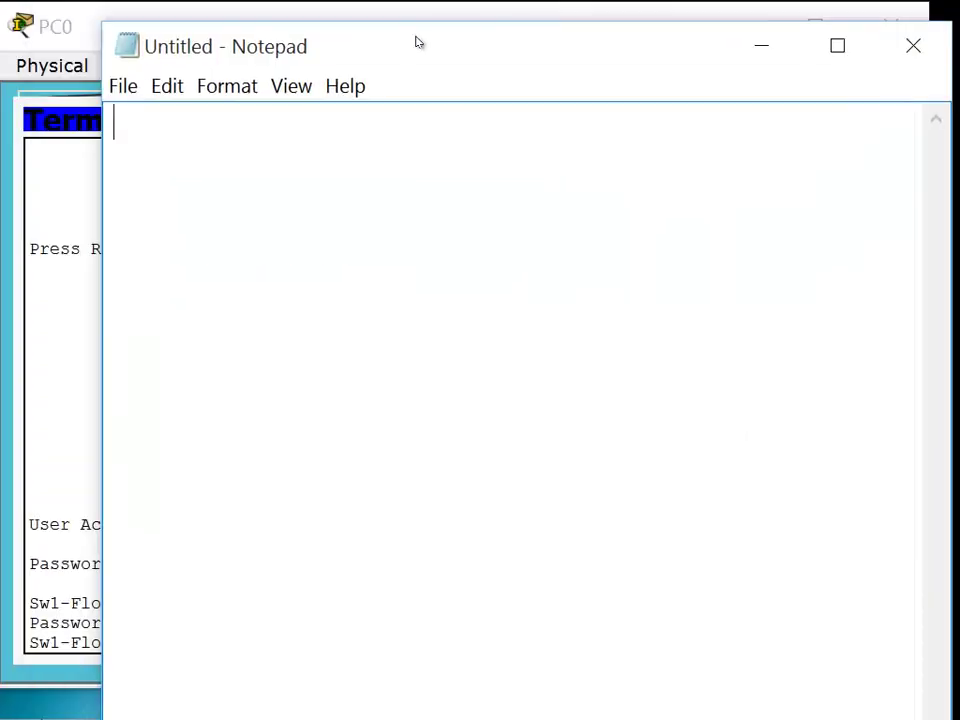
Resize Notepad to fill the right side of the screen beside the switch terminal.
drag(101, 223, 508, 219)
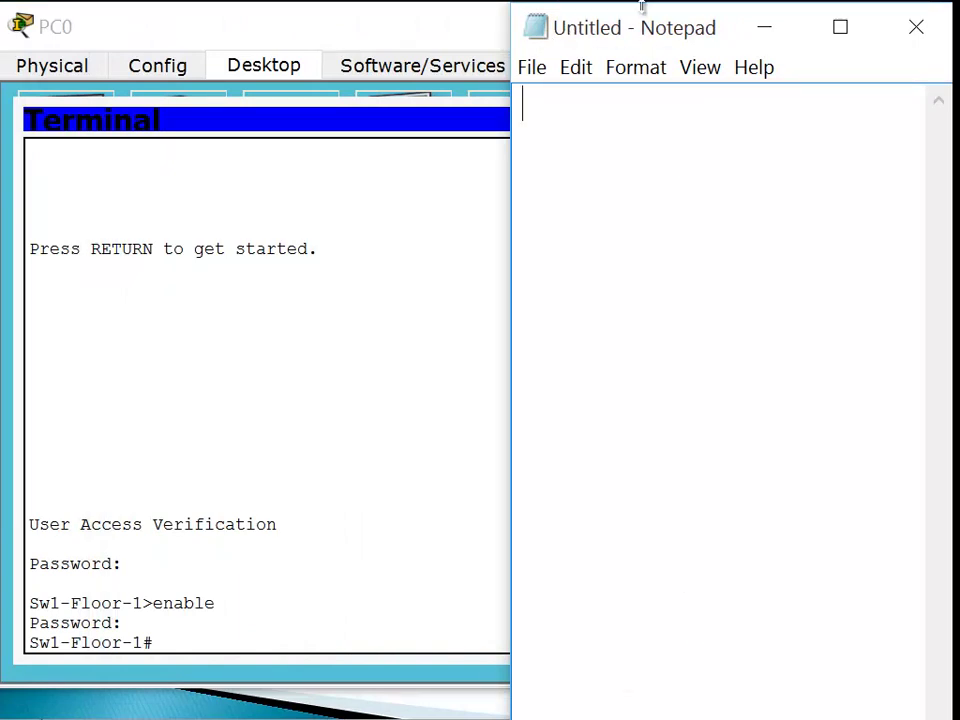
drag(643, 8, 707, 36)
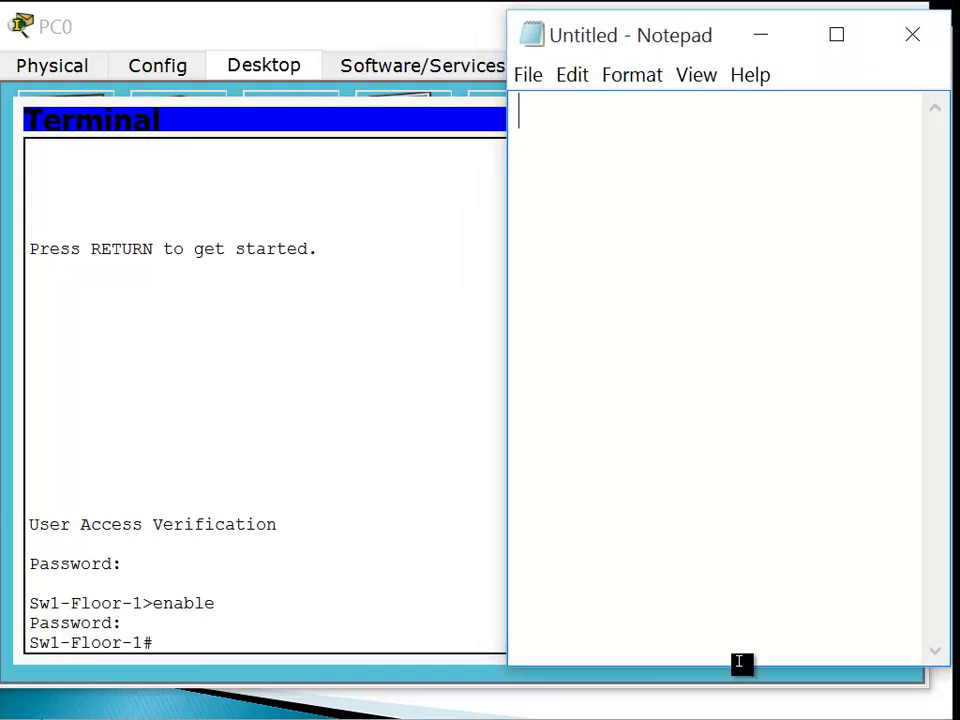
drag(738, 669, 739, 719)
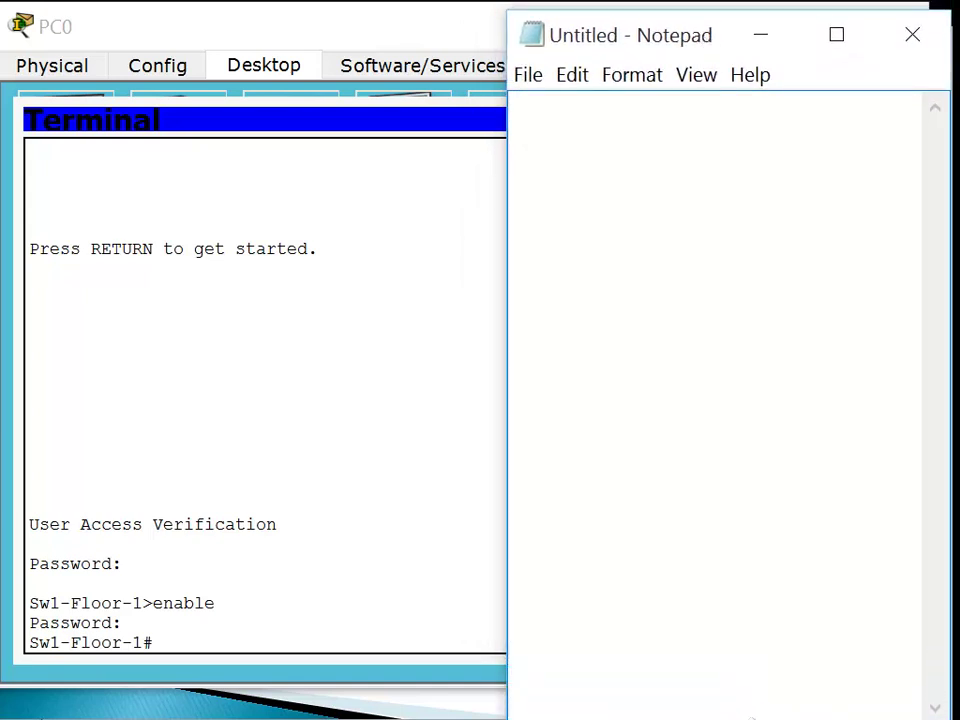
Set Notepad's font to Consolas Regular, size 9.
click(619, 82)
click(609, 142)
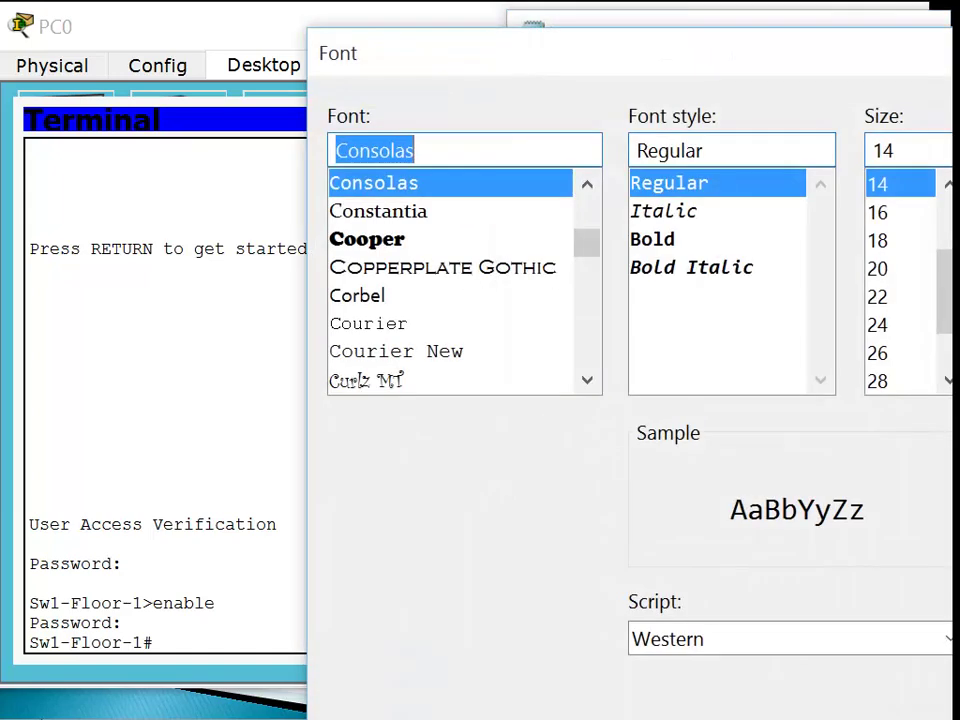
scroll(900, 280, up, 1)
scroll(881, 208, up, 1)
click(880, 185)
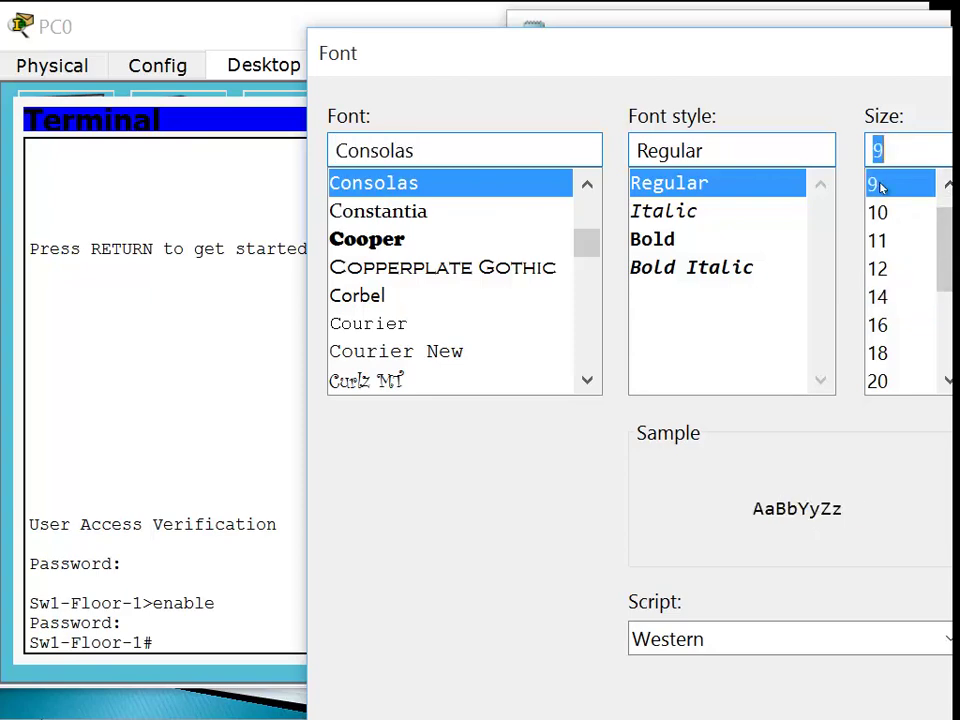
key(Return)
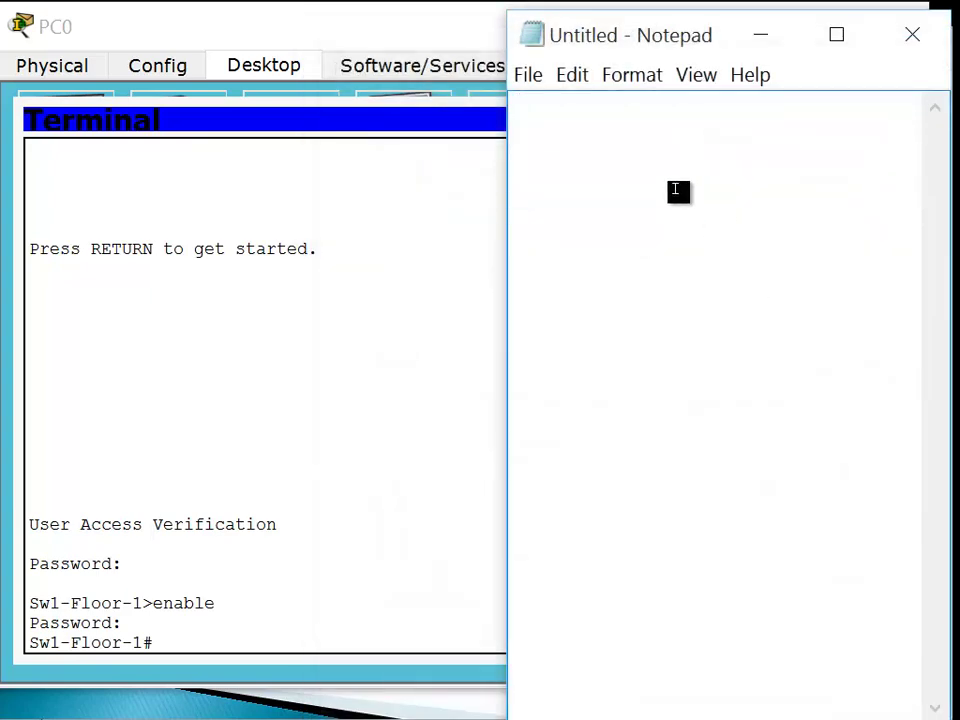
Type the lines enable, configure terminal and an exclamation mark, fixing a typo.
text(enable)
key(Return)
text(con)
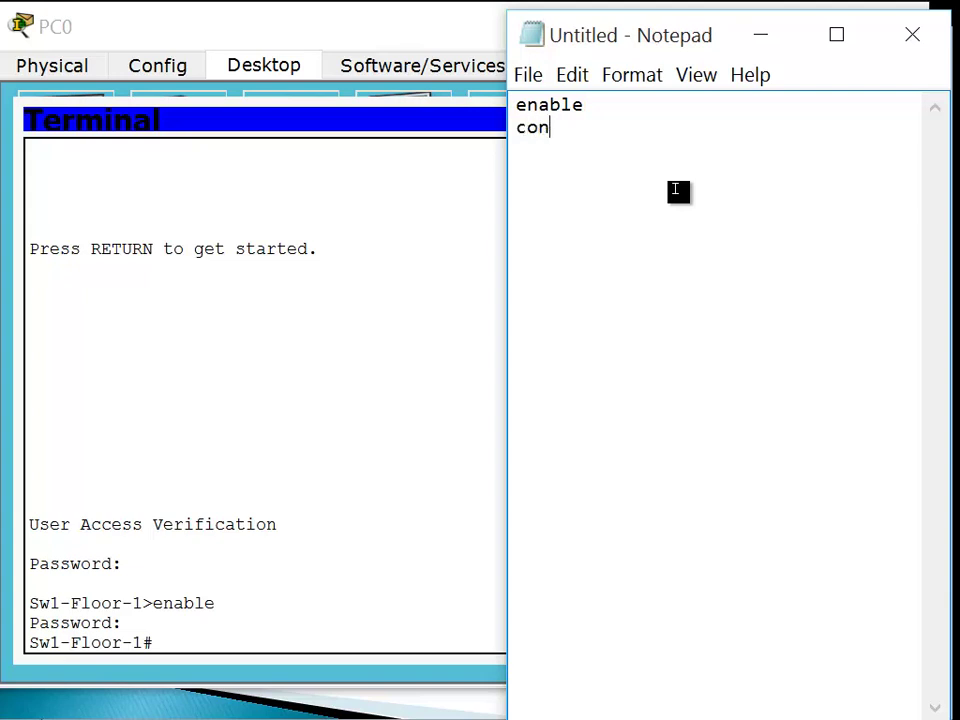
text(figure termin)
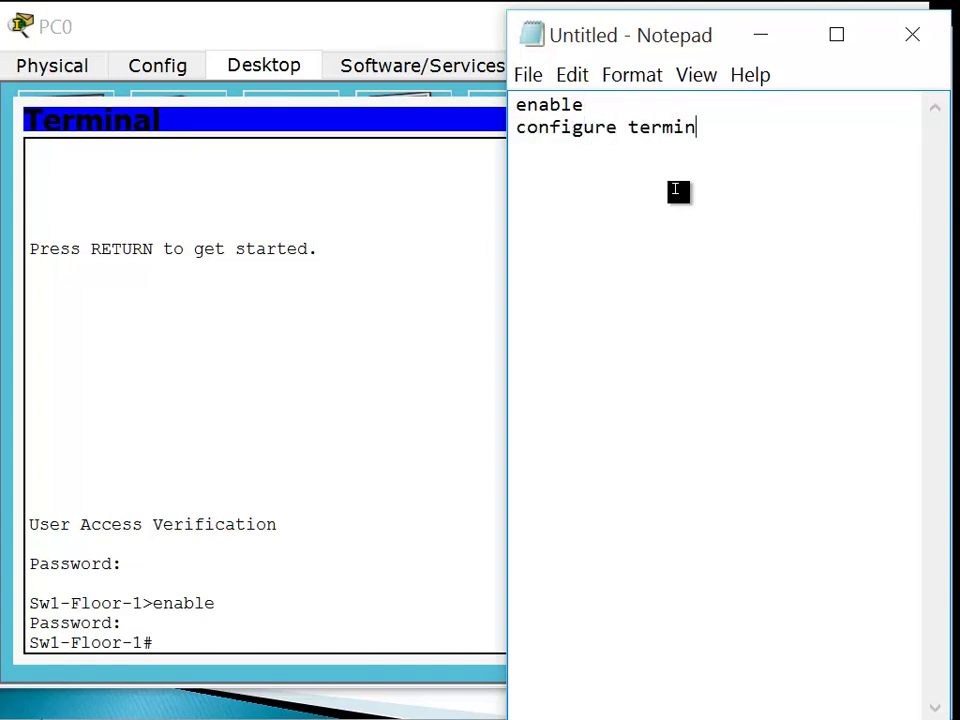
text(al !)
key(BackSpace)
key(Return)
key(BackSpace)
text(!)
key(Return)
Prefix the enable line with Switch> and copy the Switch text.
key(Up)
key(Up)
text(Switch)
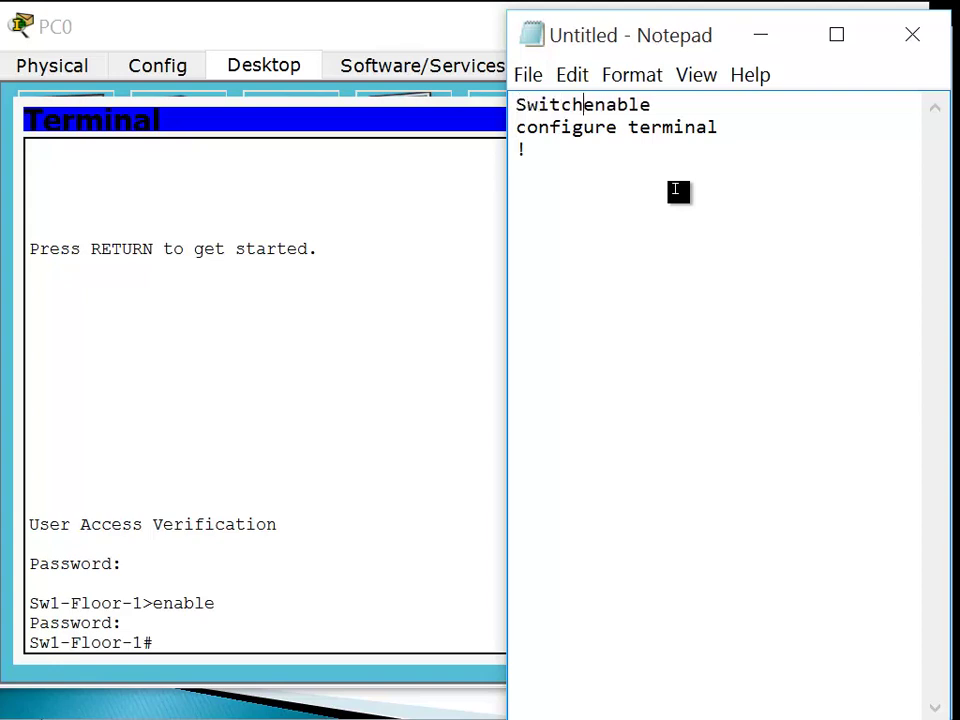
text(>)
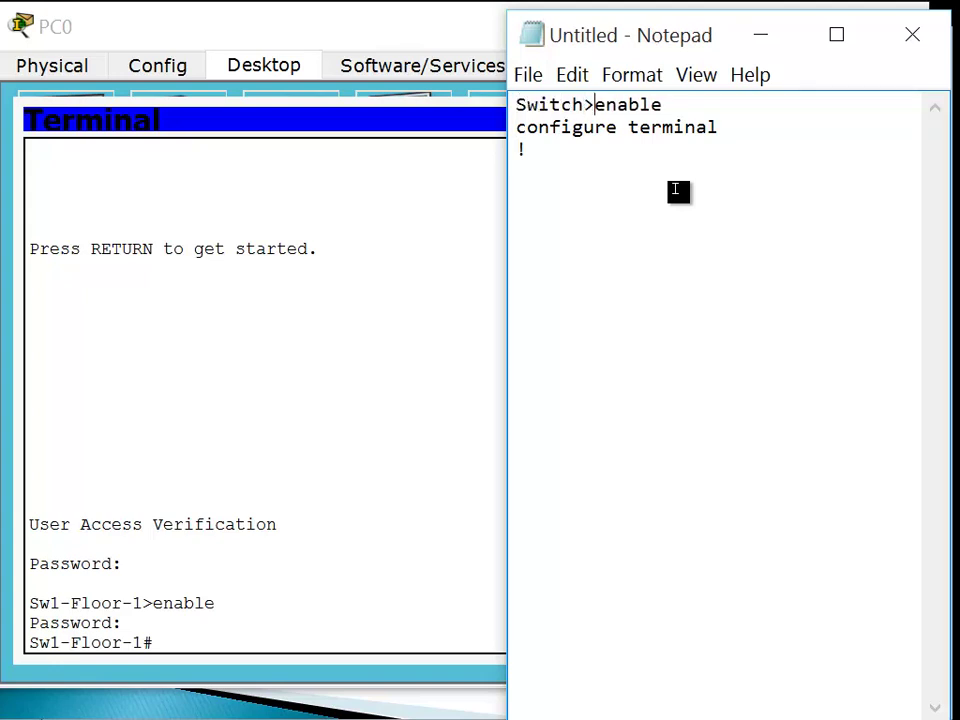
key(Right)
key(Left)
key(Left)
key(shift+Left)
key(shift+Left)
key(shift+Left)
key(shift+Left)
key(shift+Left)
key(shift+Left)
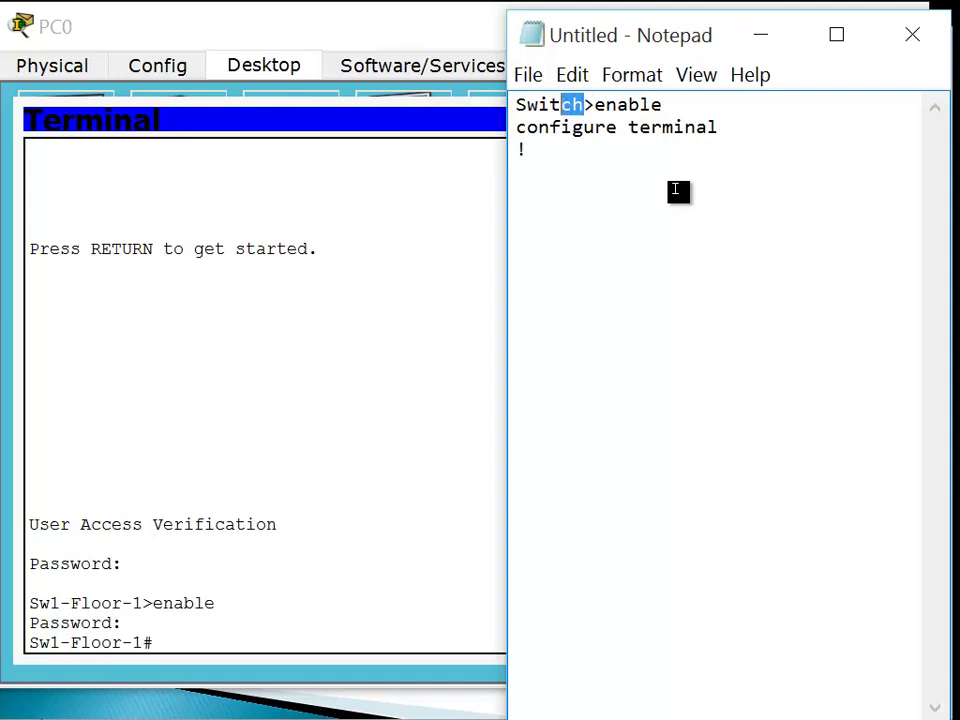
key(ctrl+c)
Put the Switch# prompt before configure terminal on its own line.
key(Down)
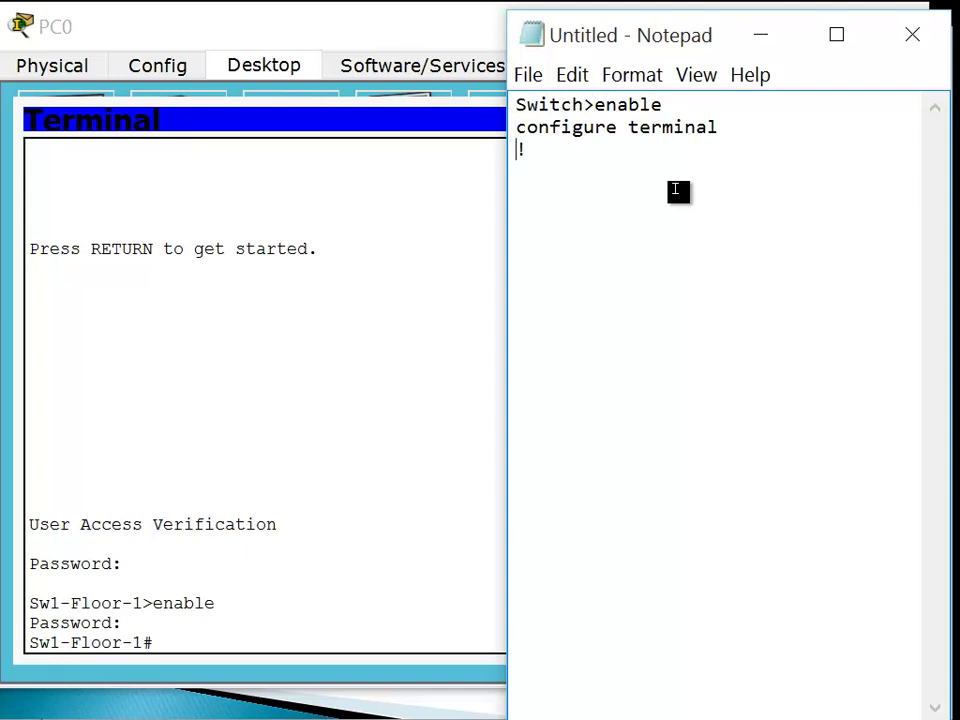
key(ctrl+v)
text(#)
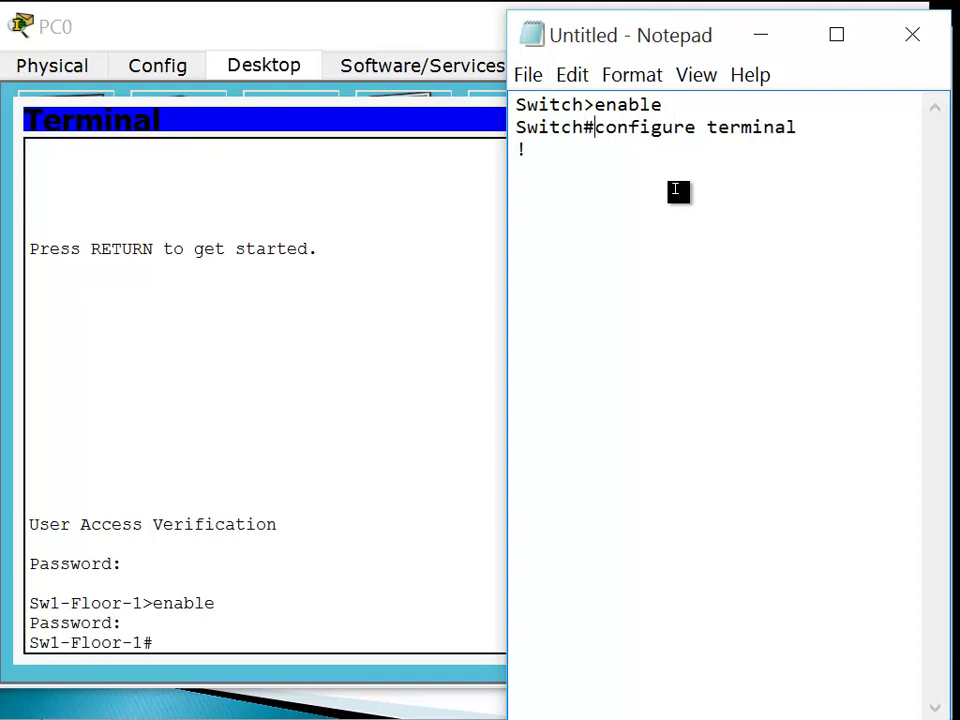
key(shift+Home)
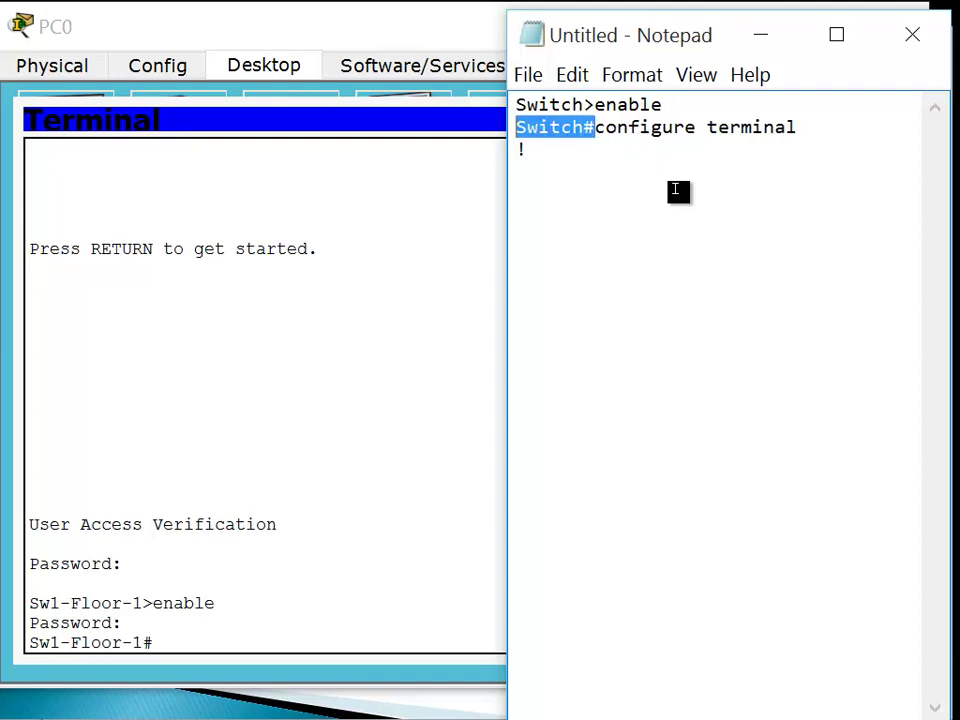
key(Right)
key(Up)
key(End)
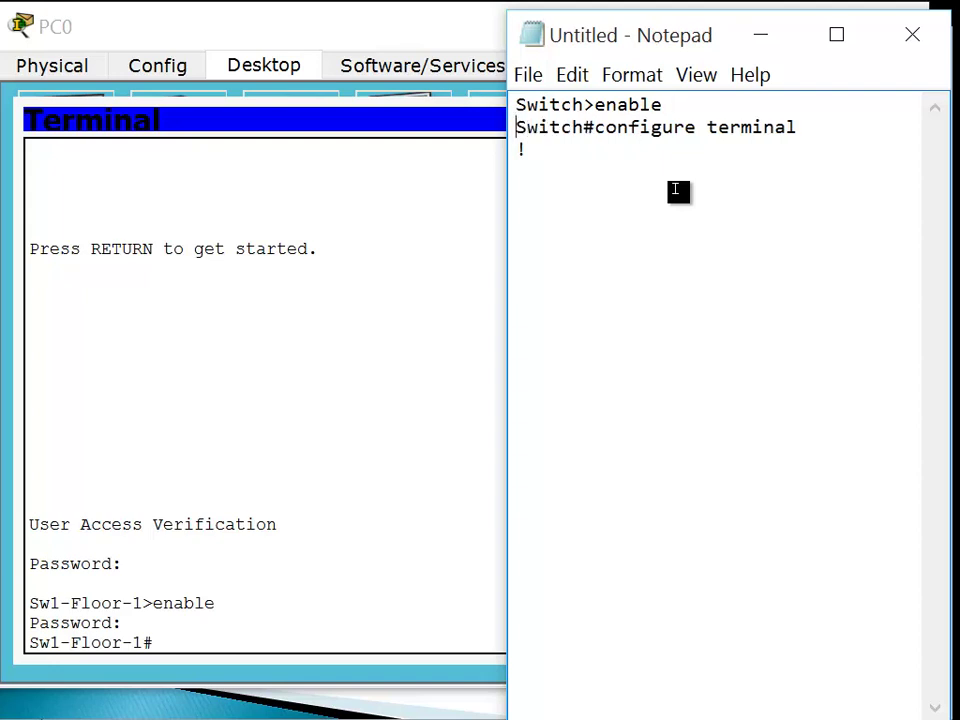
key(ctrl+Right)
key(Right)
key(Right)
key(Left)
key(Return)
key(Return)
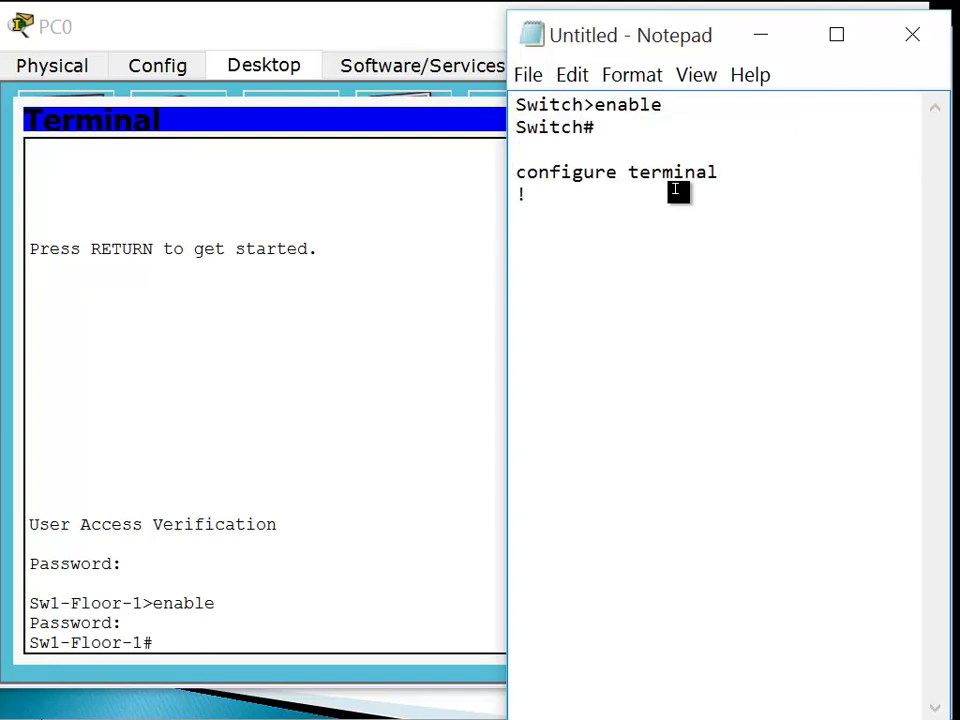
key(ctrl+v)
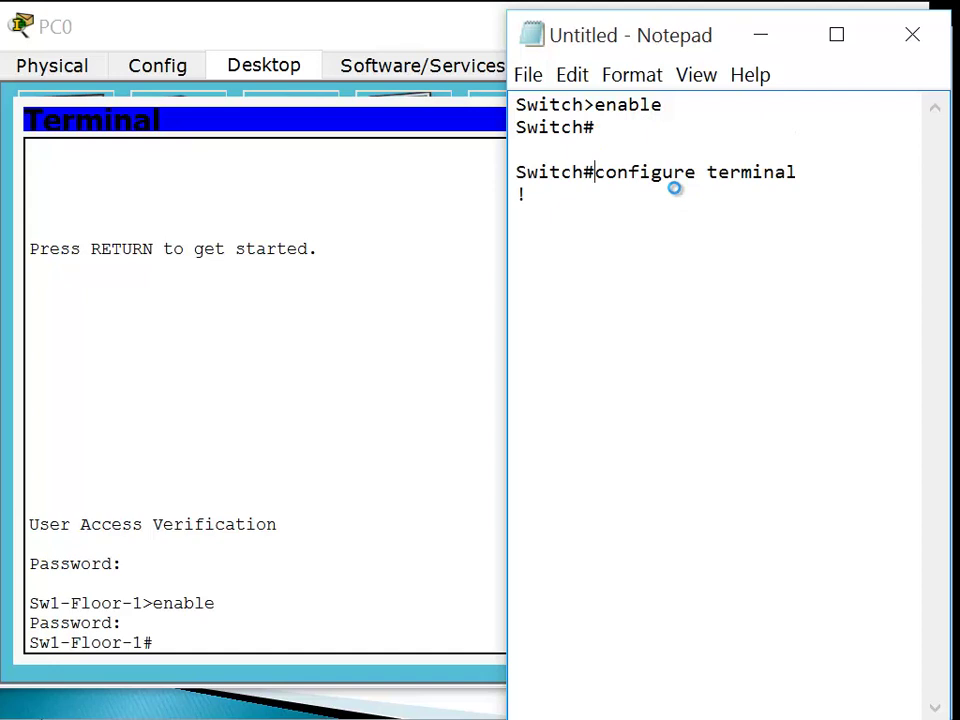
Add a Switch(config)#hostname line below the exclamation mark and select the text.
key(Down)
key(Down)
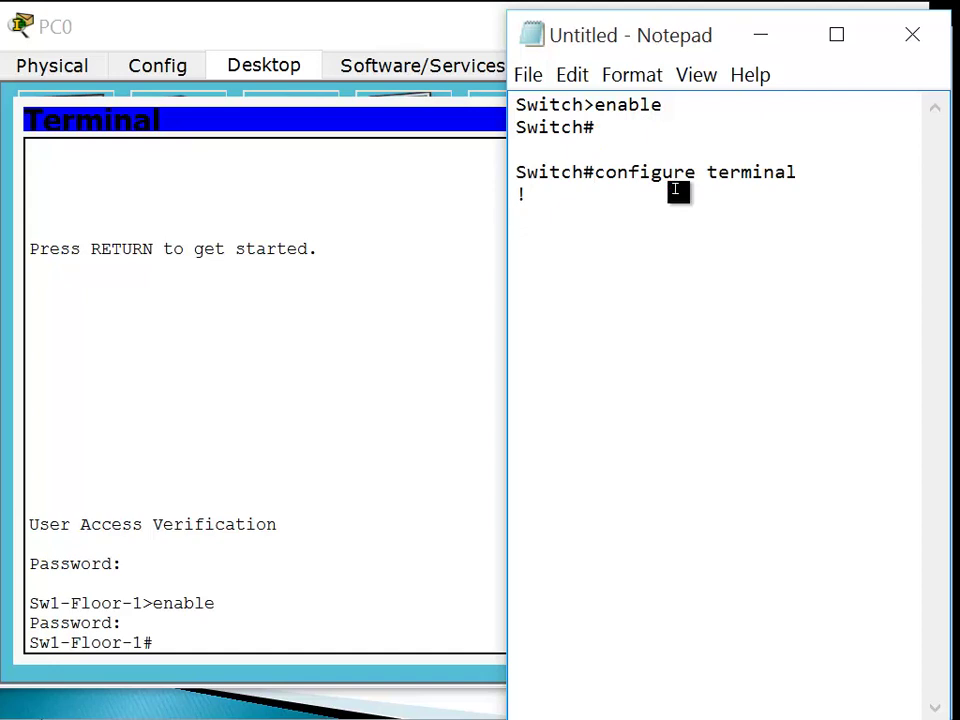
text(Switch(config))
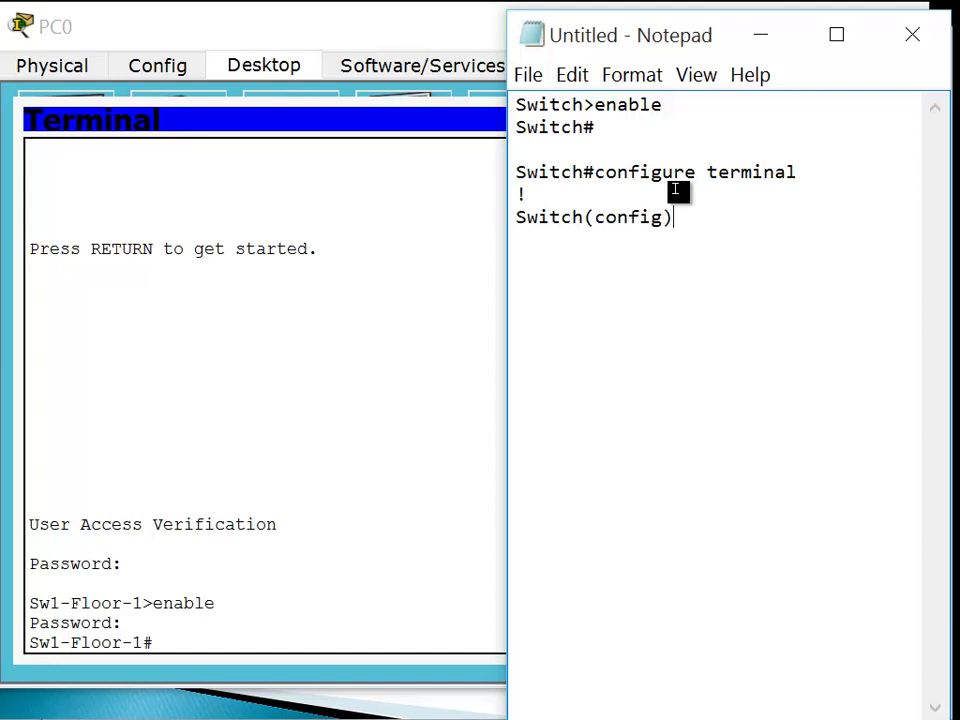
text(')
text(#)
text(hostname)
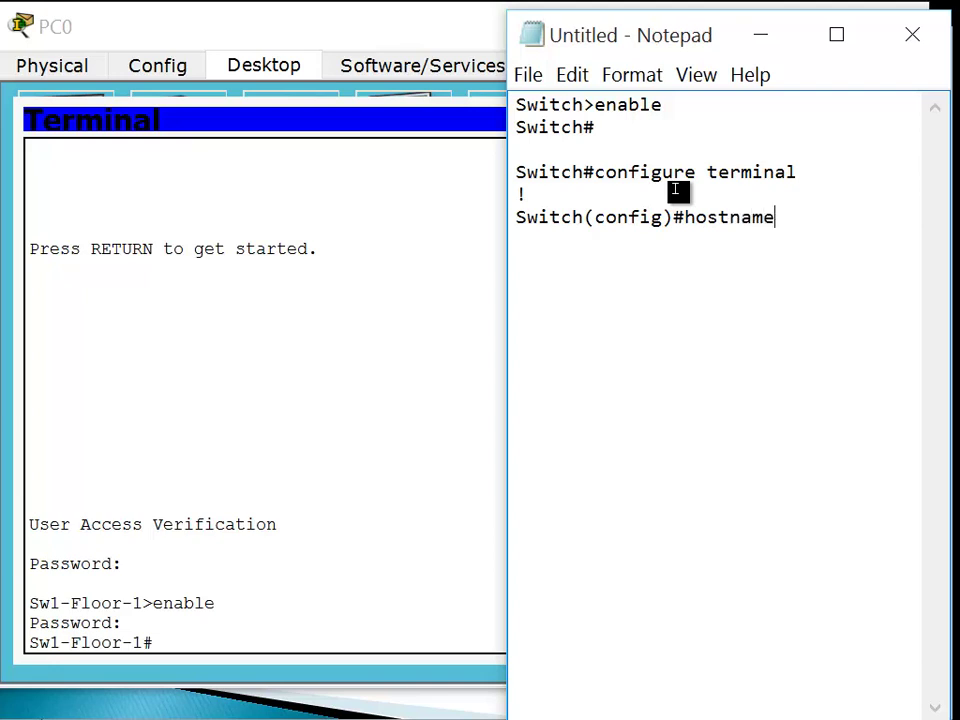
key(shift+Up)
key(shift+Up)
key(shift+Up)
key(shift+Up)
key(shift+Up)
key(shift+Up)
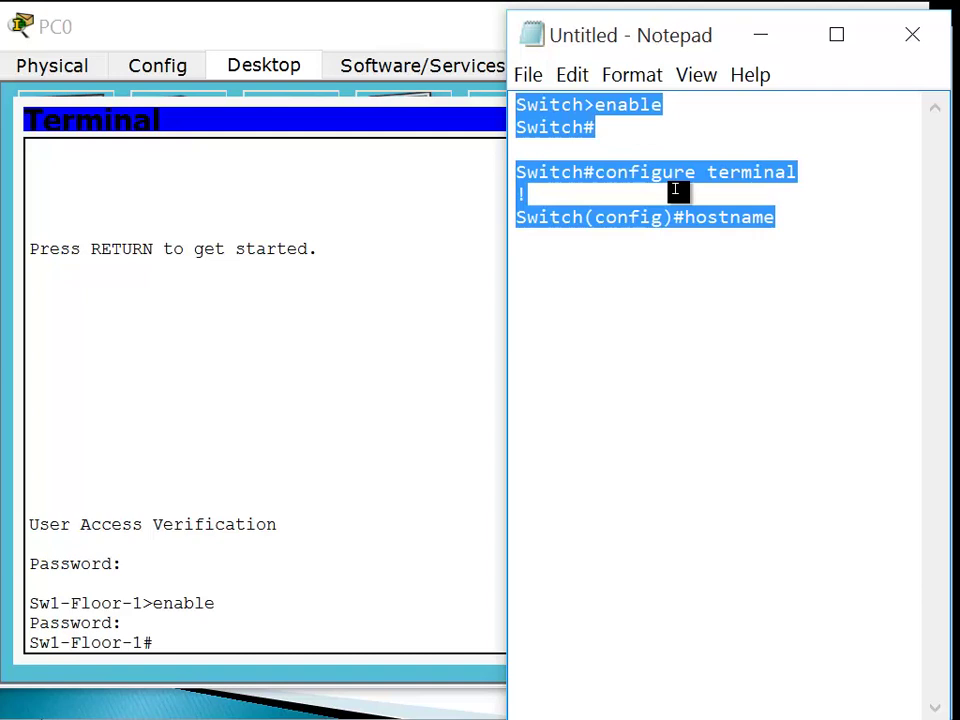
Type enable, configure terminal, an exclamation mark and hostname Sw1-Floor-1 as separate lines.
text(enable)
key(Return)
text(configu)
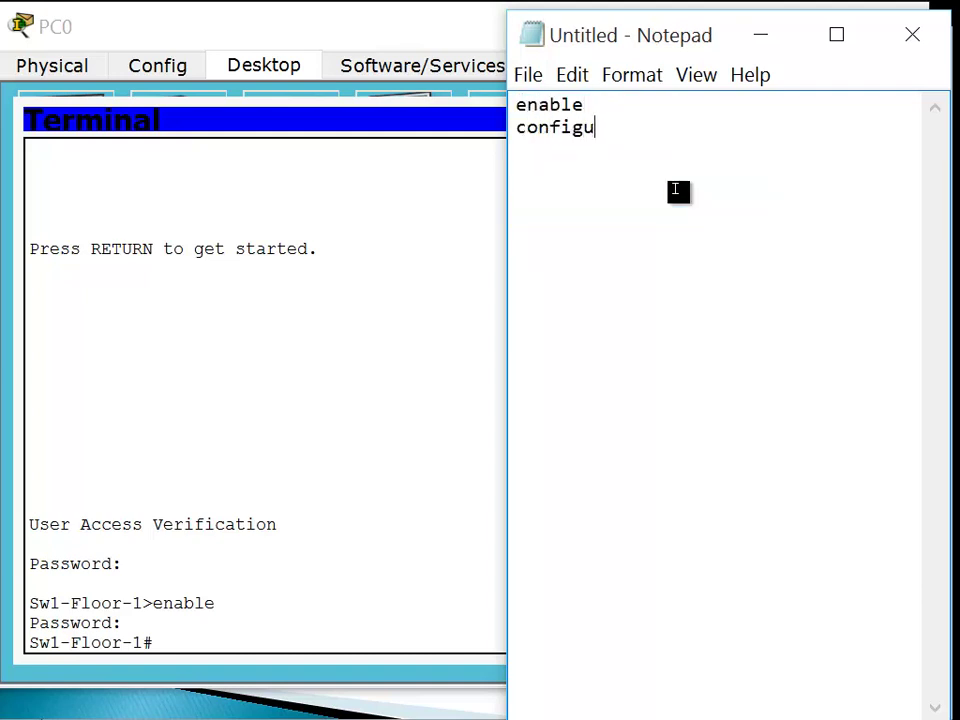
text(re terminal)
key(Return)
text(!)
key(Return)
text(hostname )
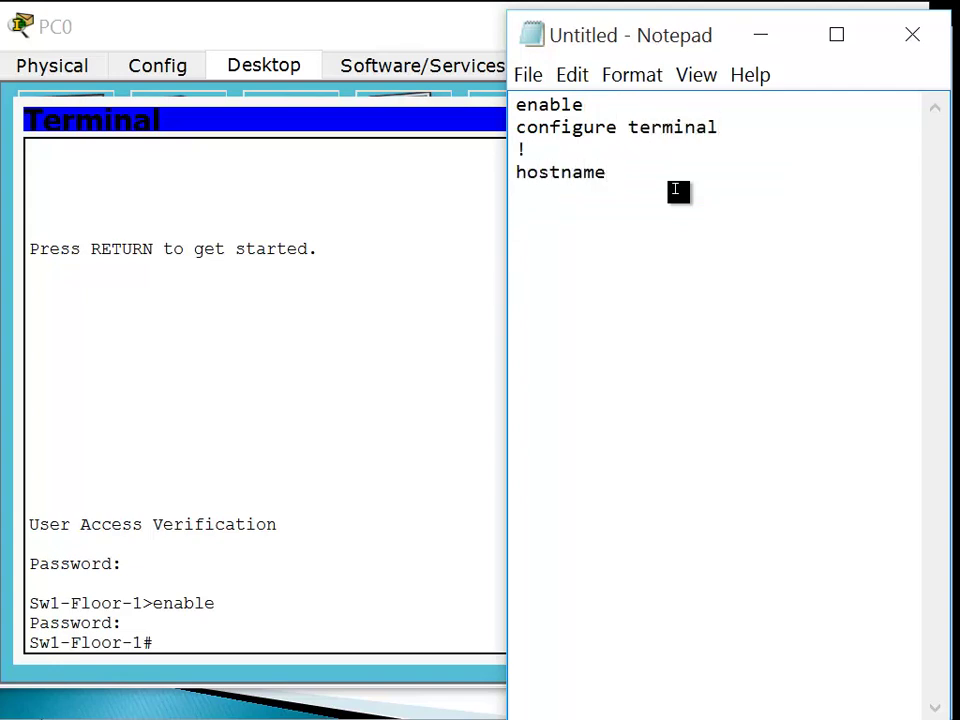
text(Sw1-Floor-1)
key(Return)
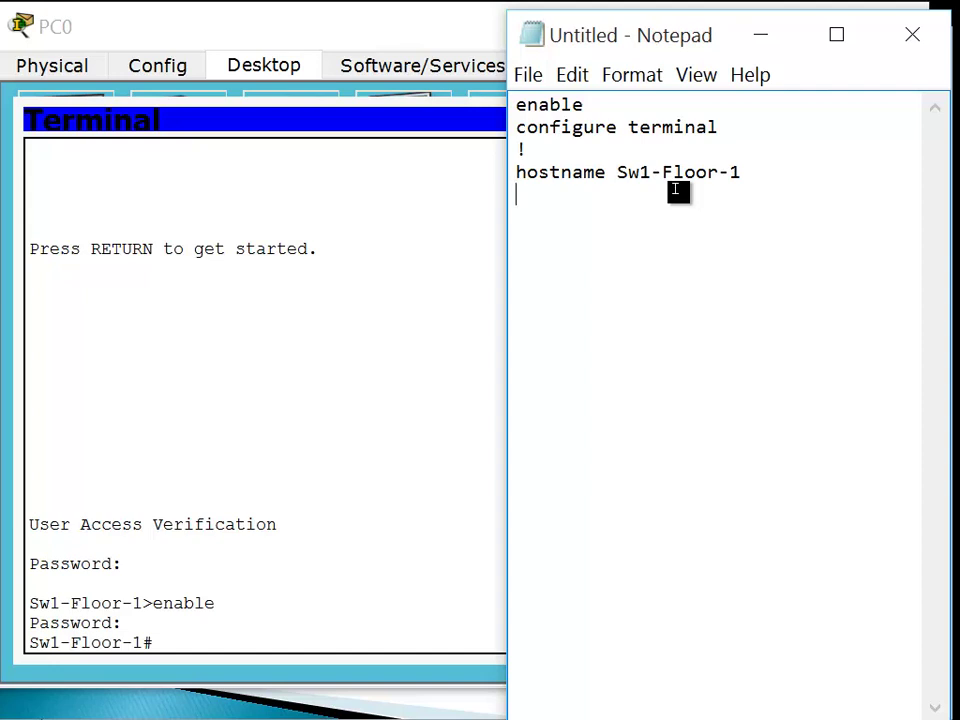
Add the enable secret line, an exclamation mark, line console 0 and its password line.
text(enable )
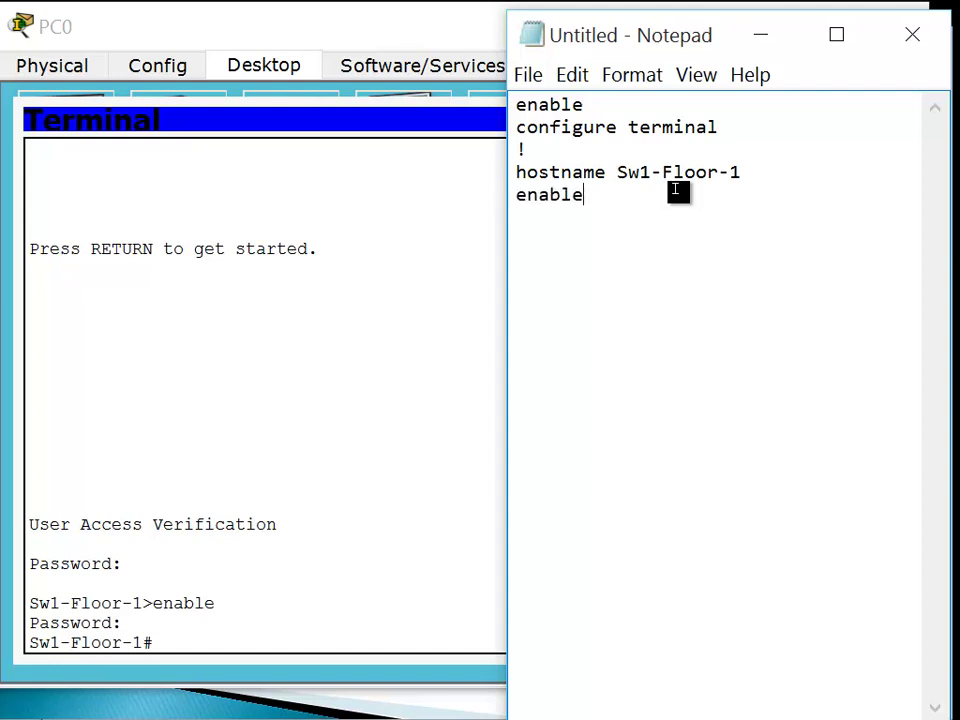
text(secret class)
key(Return)
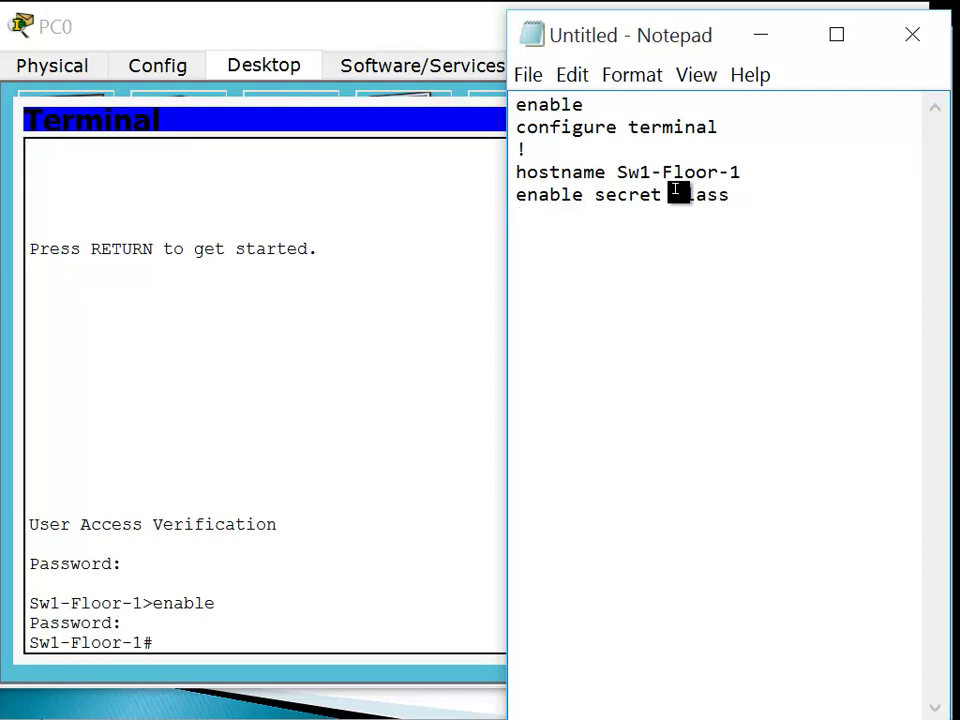
text(!)
key(Return)
text(line console 0)
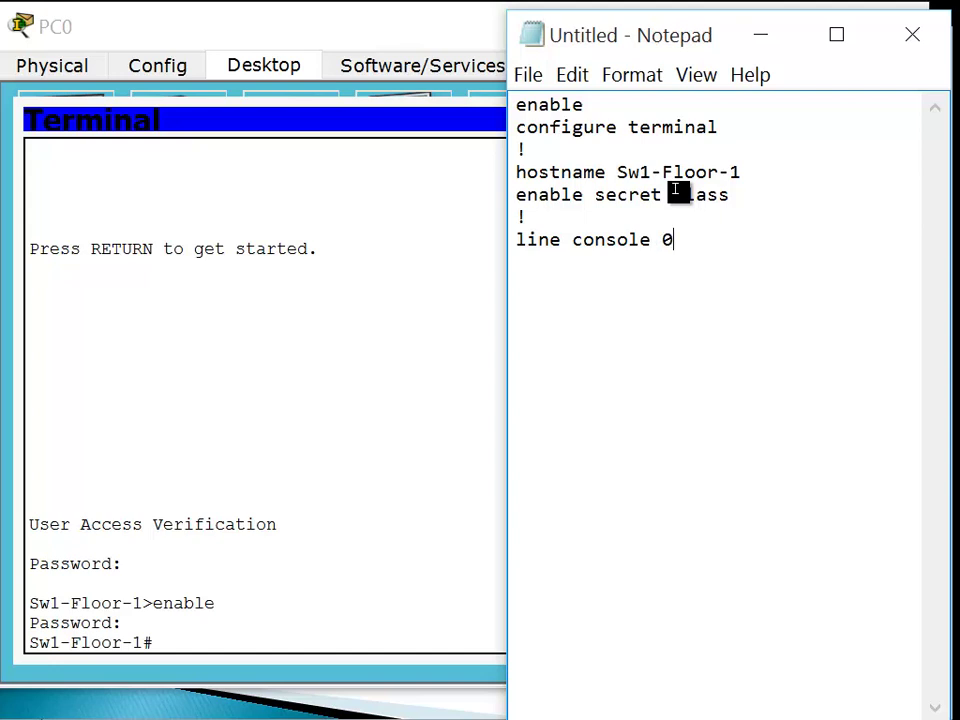
key(Return)
text(password cisco)
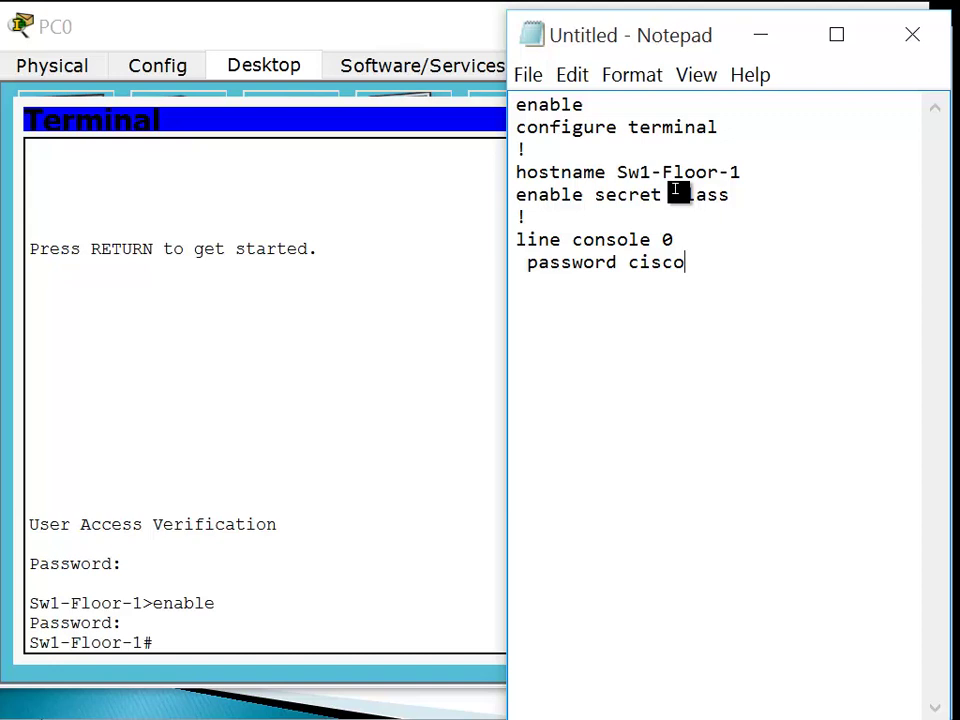
Tidy the spacing and text around the console password value on the password line.
click(640, 262)
key(Left)
key(shift+Left)
key(shift+Left)
key(shift+Left)
key(shift+Left)
key(shift+Left)
key(shift+Left)
key(shift+Left)
key(shift+Left)
key(shift+Right)
key(shift+Right)
key(shift+Right)
key(shift+Right)
key(shift+Right)
key(shift+Right)
key(shift+Right)
key(shift+Right)
key(shift+Right)
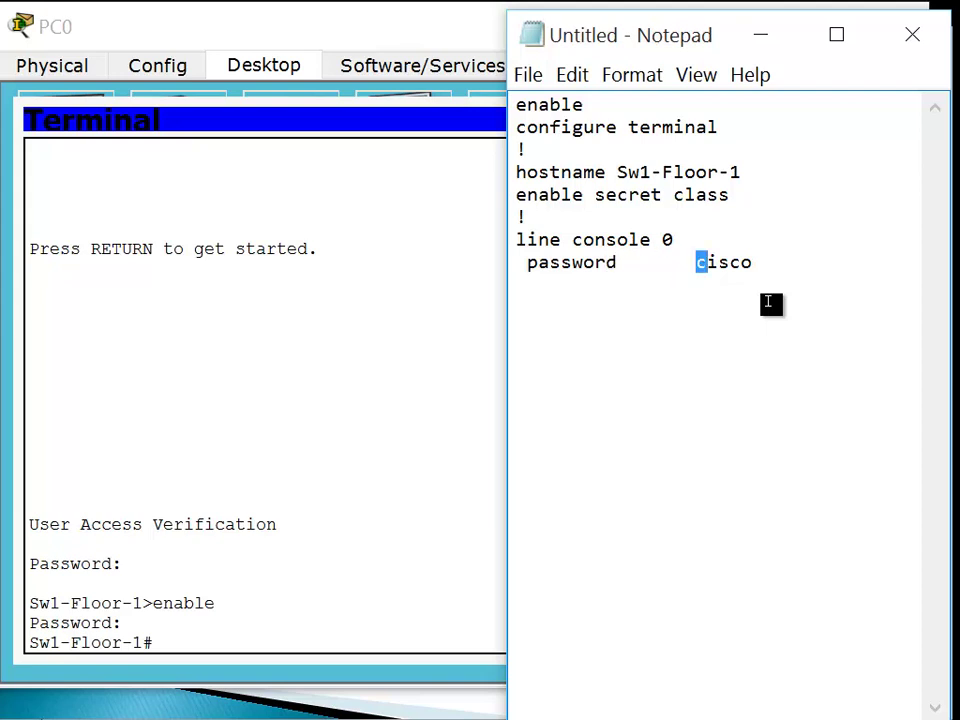
key(shift+Right)
key(shift+Right)
key(shift+Left)
key(shift+Left)
key(shift+Left)
key(shift+Right)
key(Right)
key(Right)
key(Right)
key(Right)
key(Right)
key(Right)
key(Right)
key(Right)
key(Right)
key(Right)
key(Right)
key(Right)
key(shift+Left)
key(shift+Left)
key(shift+Left)
key(shift+Left)
key(shift+Left)
key(shift+Left)
key(shift+Left)
key(shift+Left)
key(shift+Left)
key(shift+Left)
key(shift+Left)
key(shift+Left)
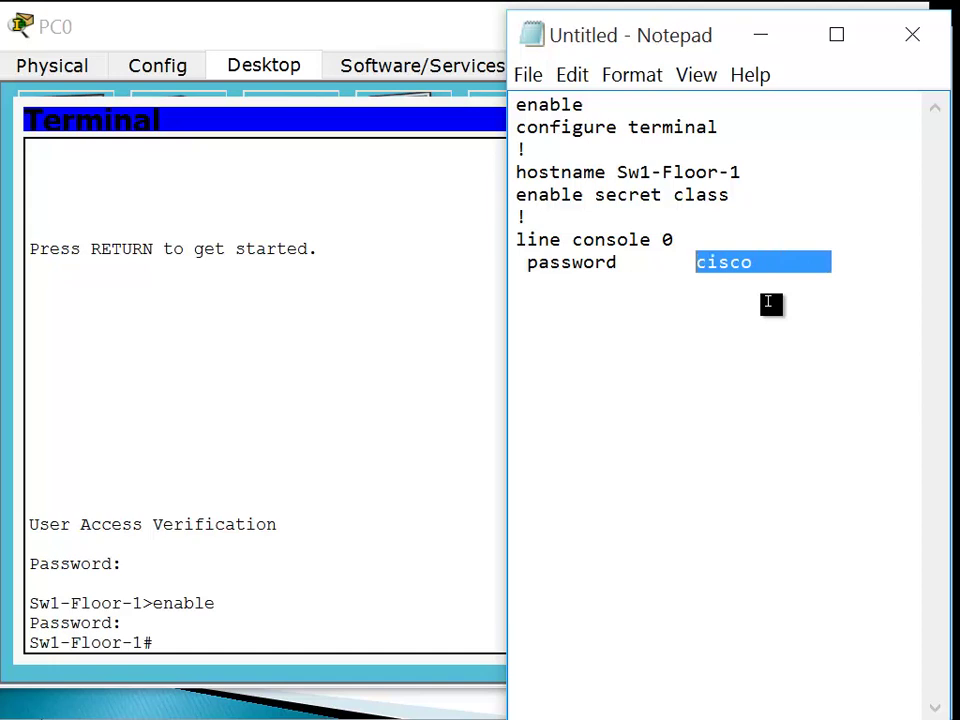
key(Right)
key(Right)
key(Right)
key(Right)
key(Right)
key(Right)
key(Right)
key(Right)
key(Right)
key(Right)
key(Right)
key(Right)
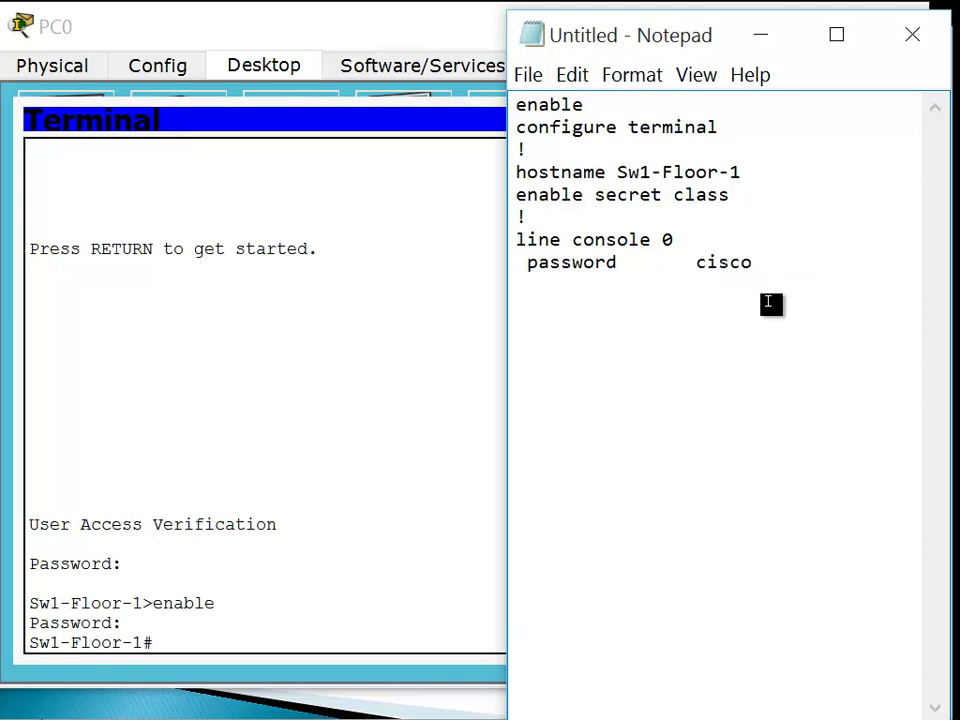
key(BackSpace)
key(BackSpace)
key(BackSpace)
key(BackSpace)
key(BackSpace)
key(BackSpace)
key(BackSpace)
key(BackSpace)
key(BackSpace)
text(co)
key(shift+Up)
key(shift+Up)
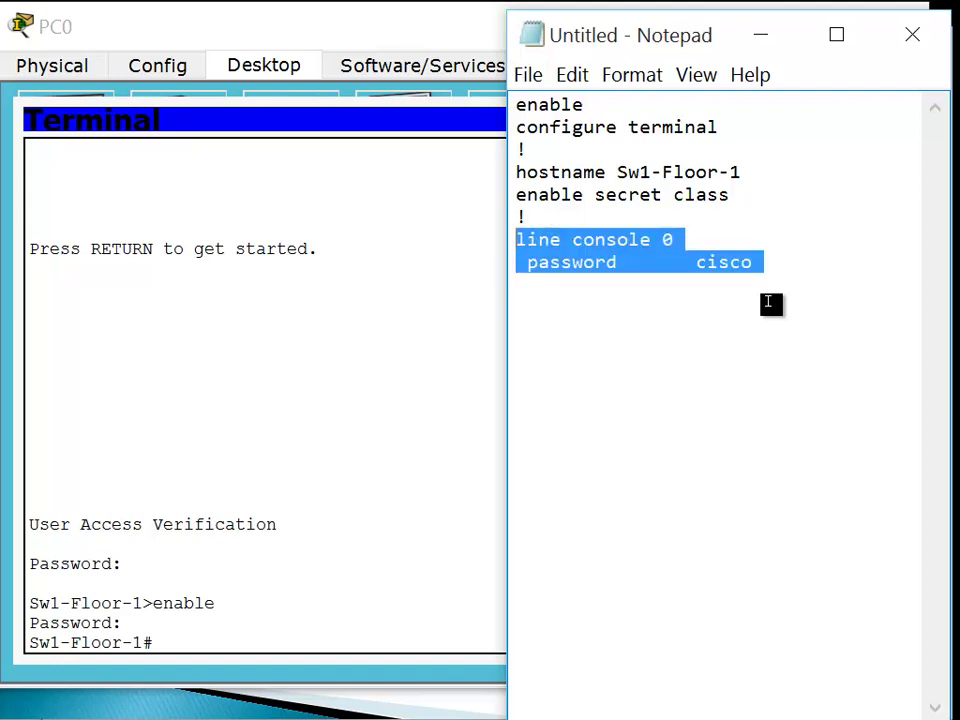
key(Down)
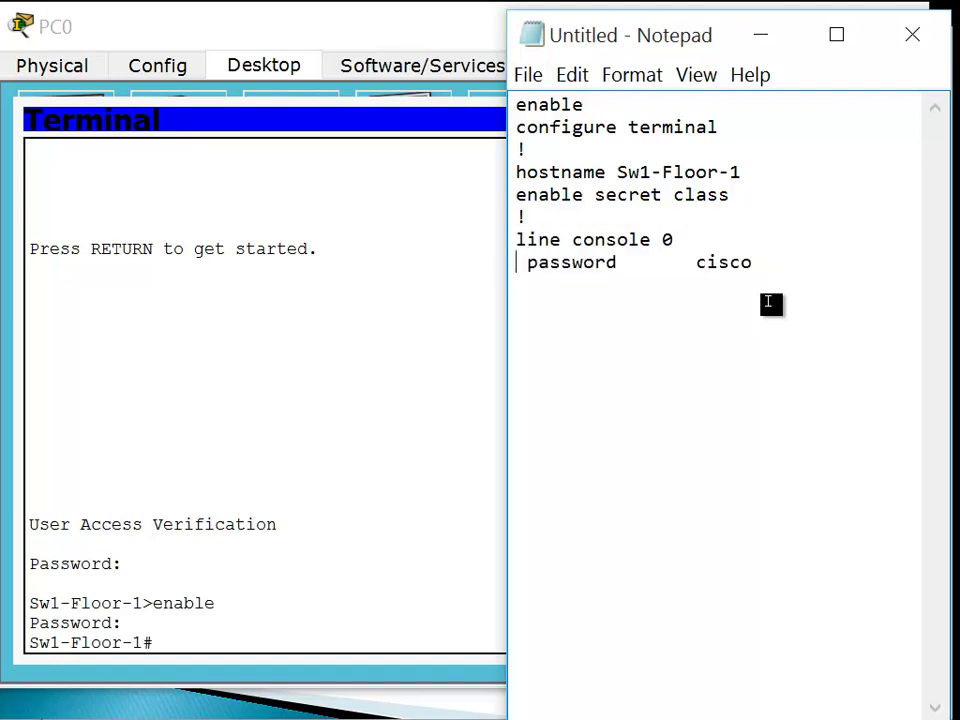
key(shift+Left)
key(shift+Left)
key(shift+Left)
key(shift+Left)
key(shift+Left)
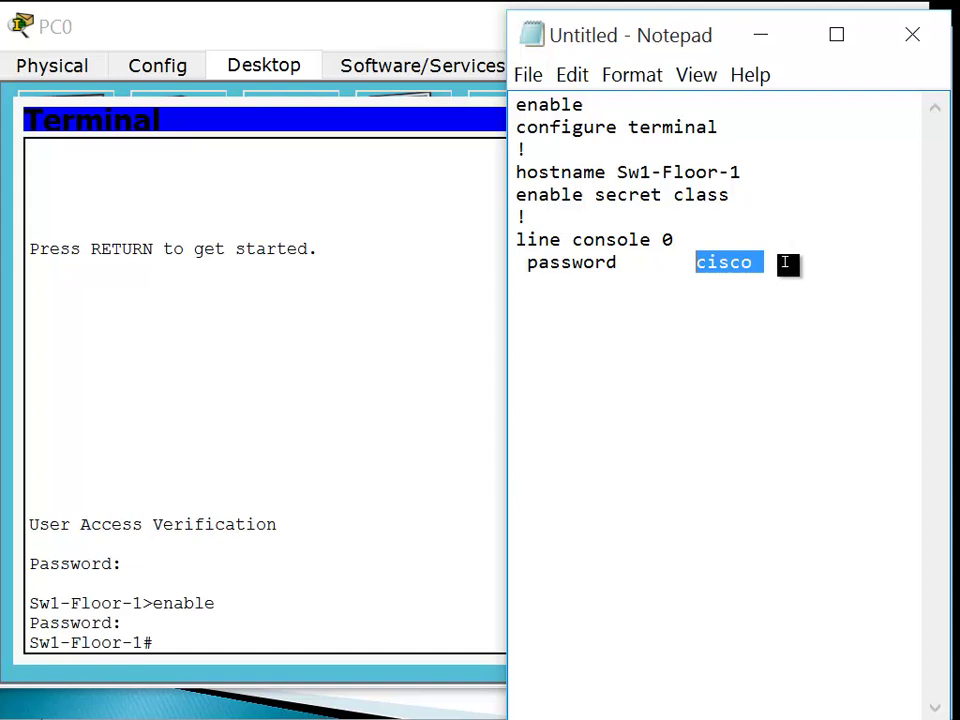
Remove the extra spaces before the console password value and add a login line beneath it.
click(785, 262)
key(Left)
key(Left)
key(Left)
key(Left)
key(Left)
key(Left)
key(BackSpace)
key(BackSpace)
key(BackSpace)
key(BackSpace)
key(BackSpace)
key(BackSpace)
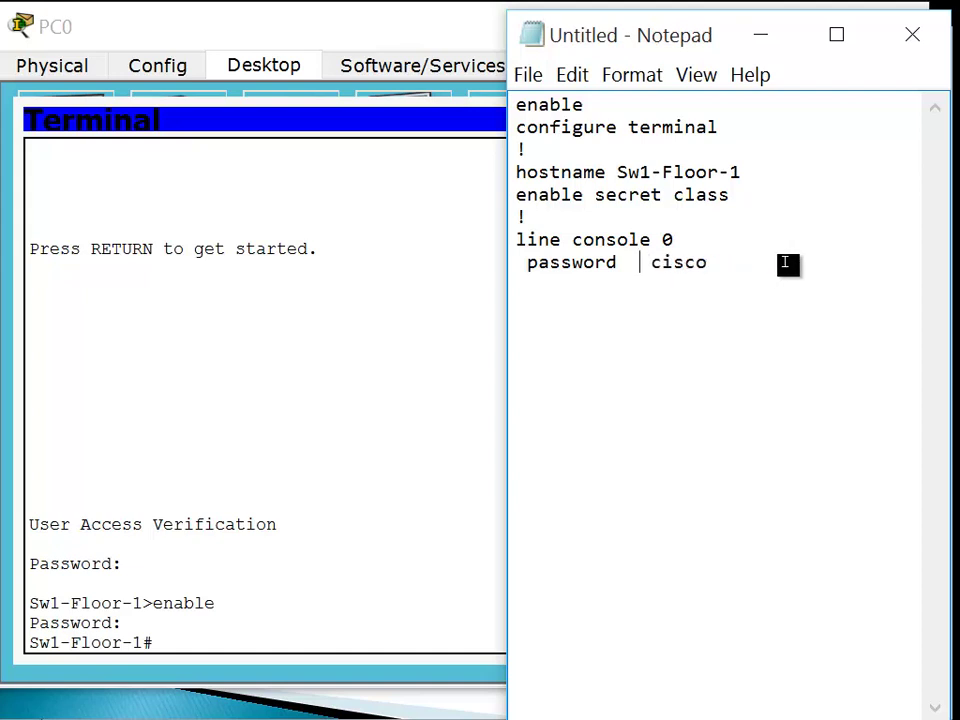
key(End)
key(Return)
text(v)
key(BackSpace)
text(login)
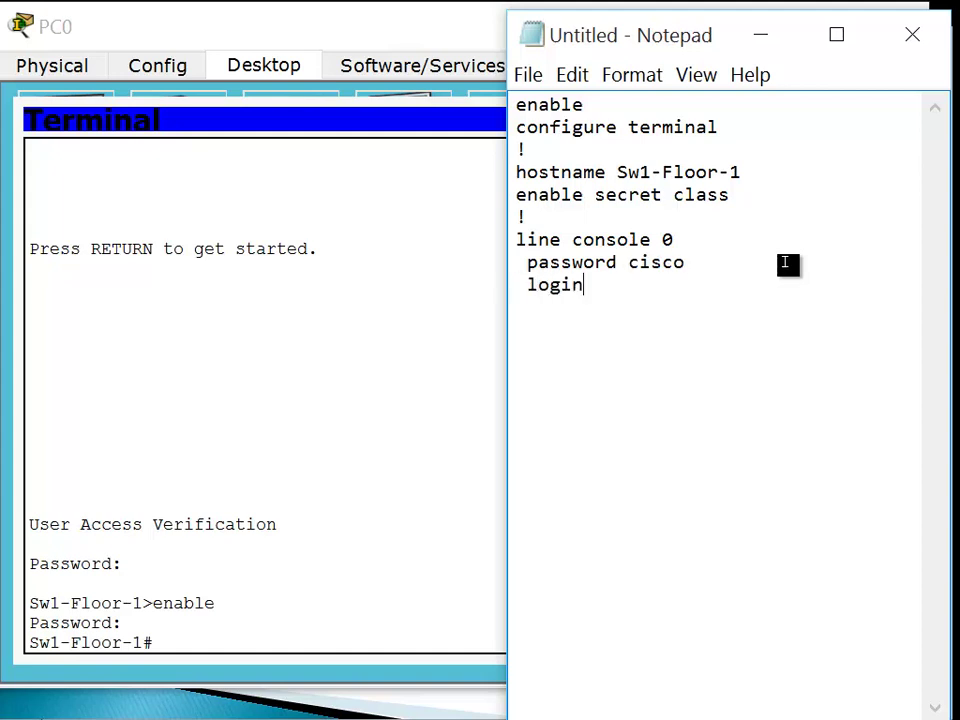
key(Return)
Below the console block, add '!', 'line vty 0 4', 'password cisco' and 'login'.
drag(630, 316, 514, 264)
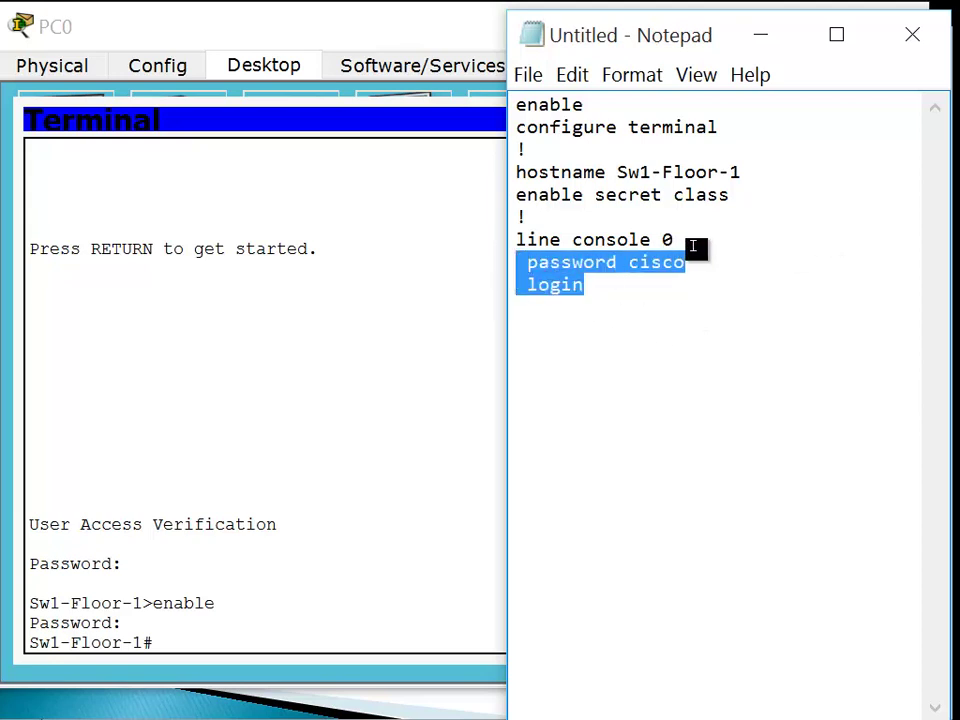
drag(586, 288, 506, 262)
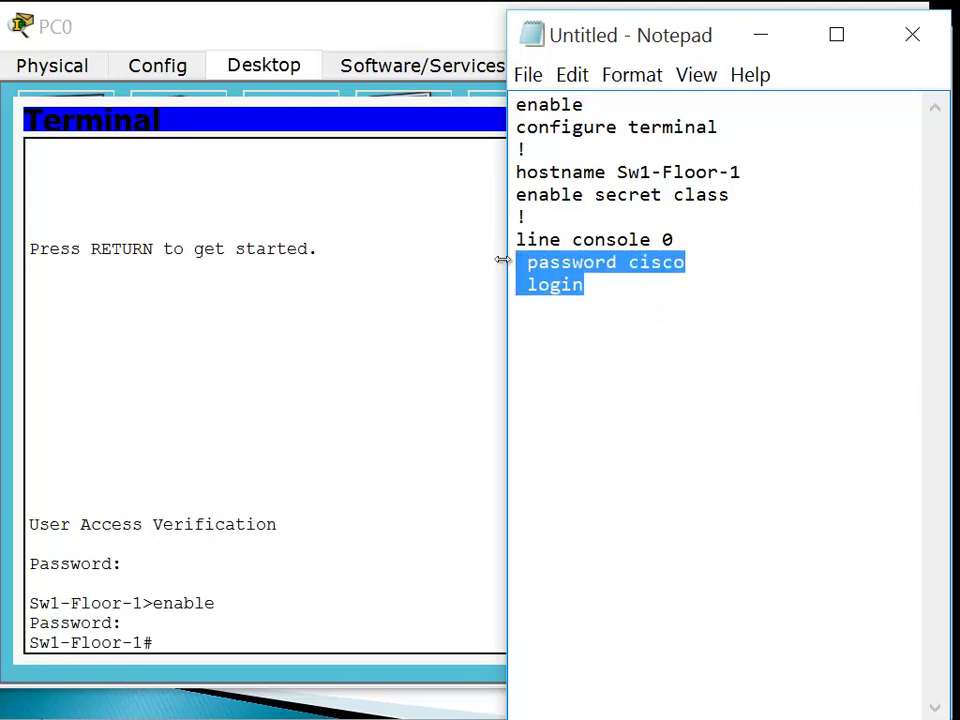
mouse_move(686, 229)
mouse_down()
mouse_move(588, 241)
mouse_move(684, 240)
mouse_up()
click(610, 285)
drag(610, 285, 510, 257)
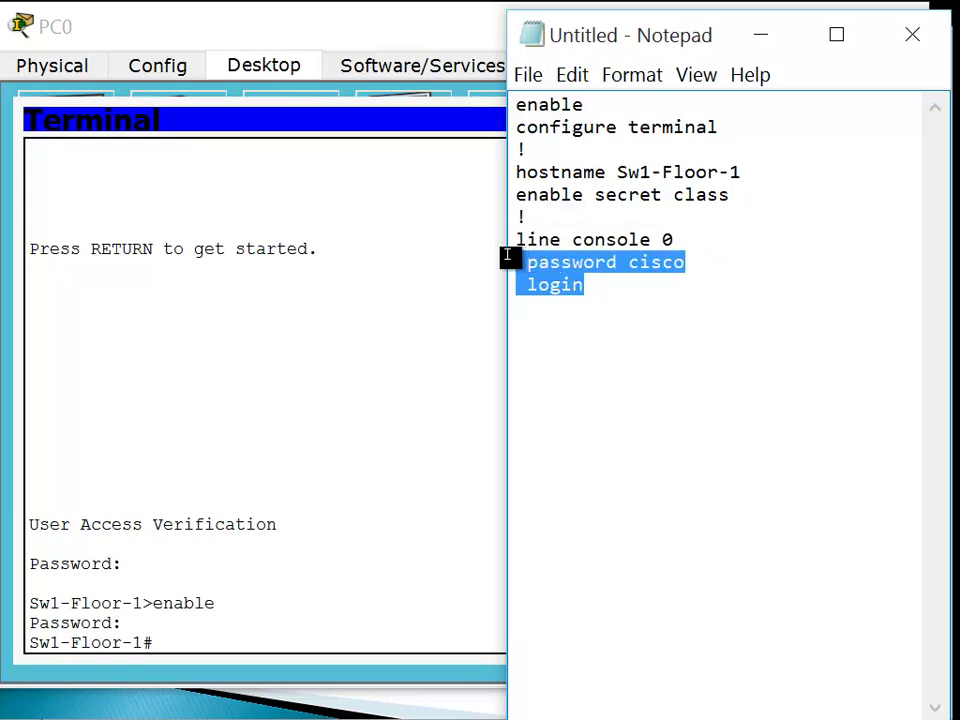
click(632, 336)
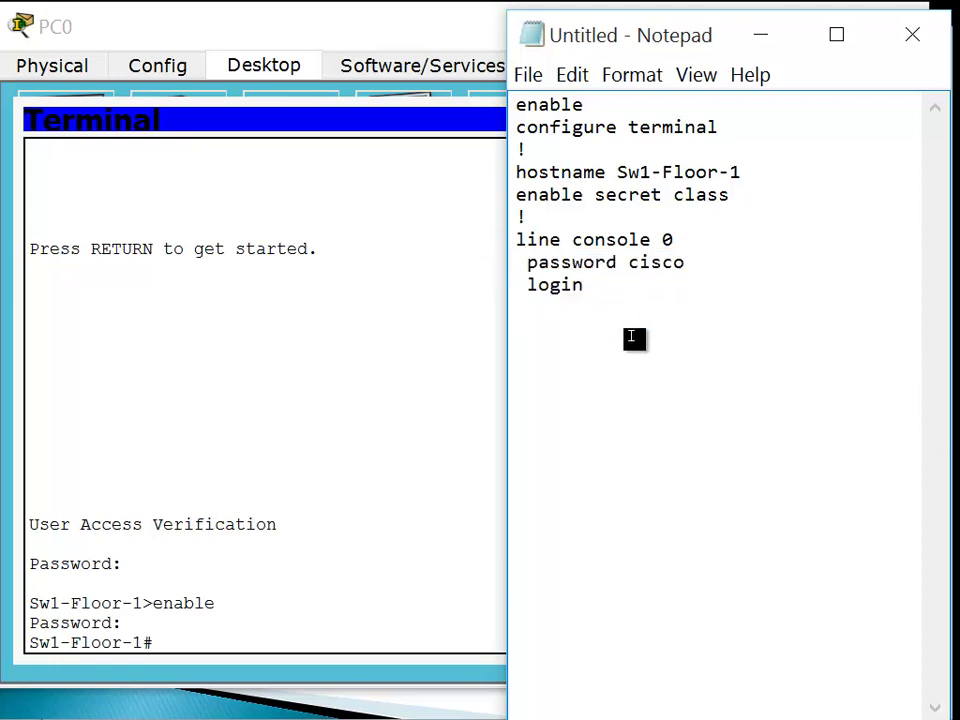
text(!)
text(line vt)
text(y 0 4)
key(Return)
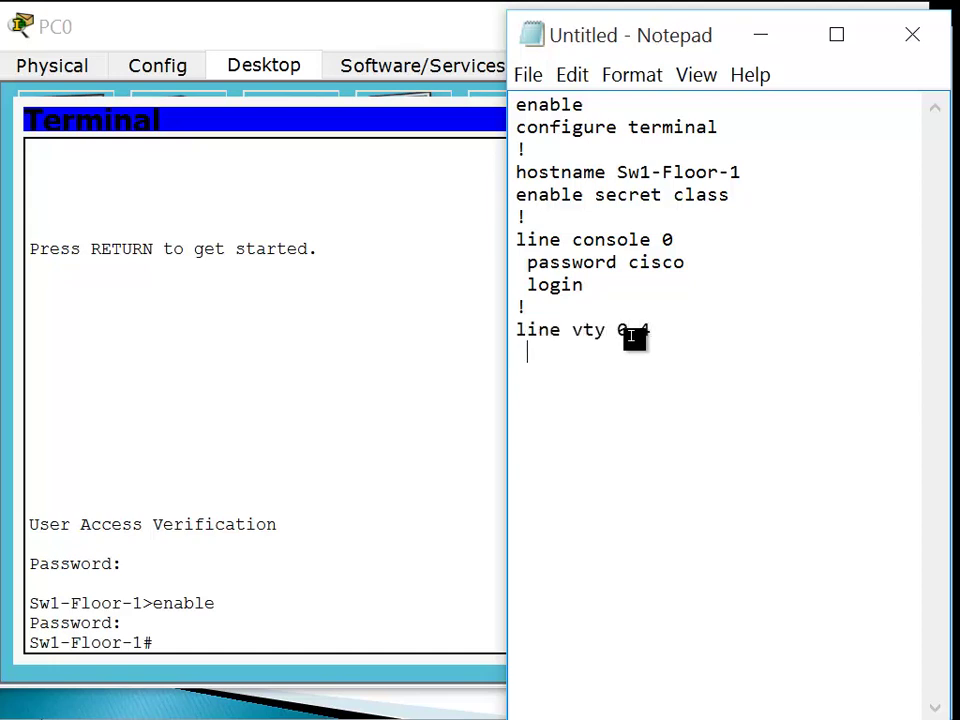
text(password cisco)
key(Return)
text(login)
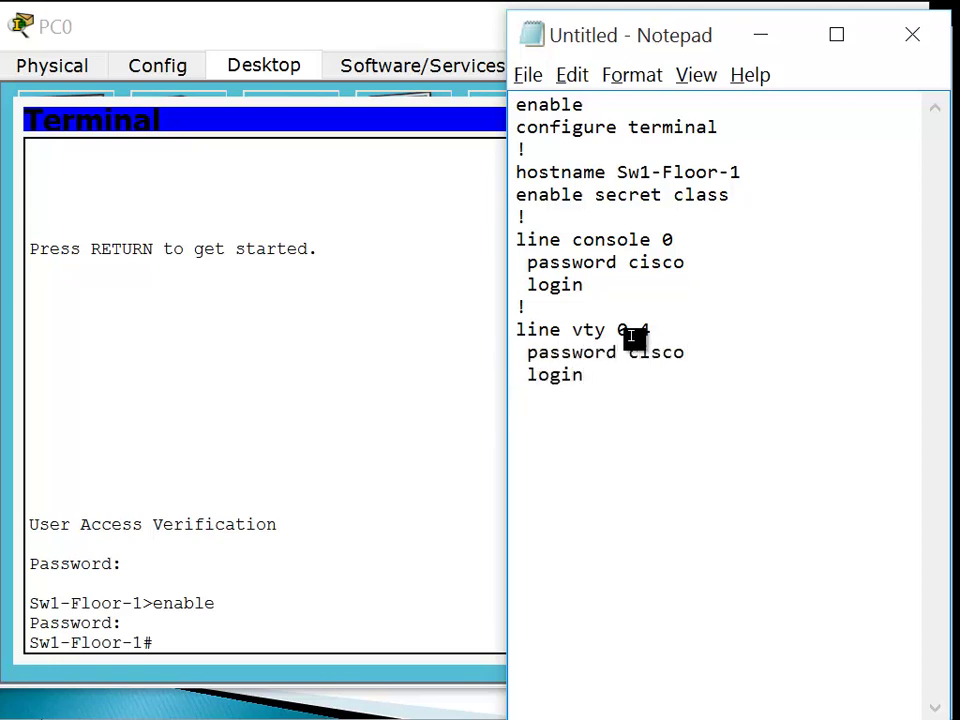
Enter global configuration mode with config t in the PC0 terminal.
click(394, 421)
text(configu)
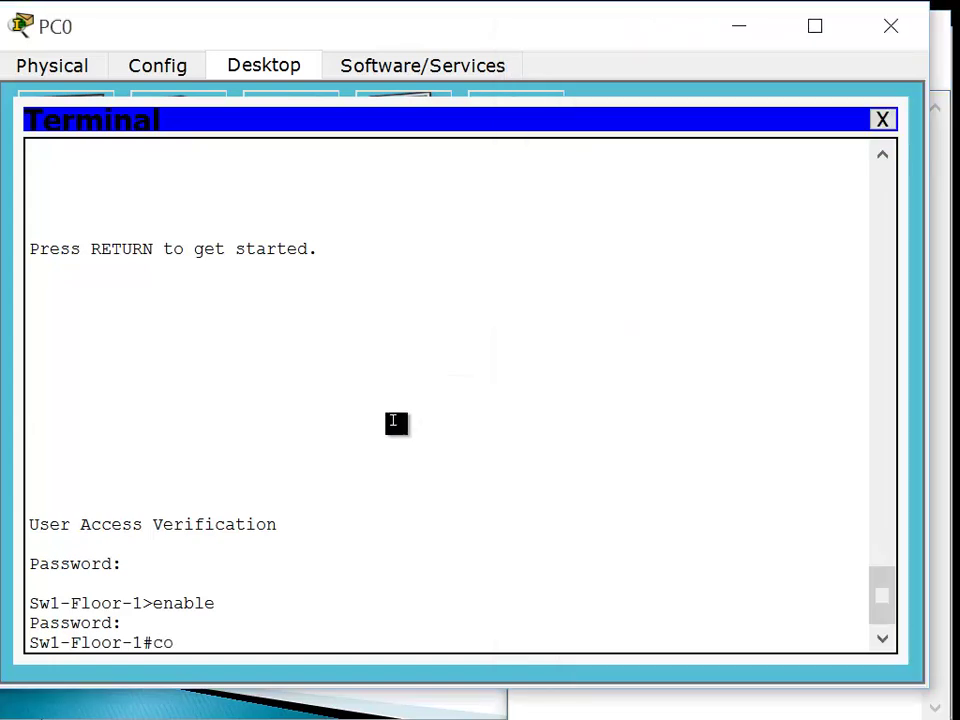
key(BackSpace)
key(BackSpace)
text(g t)
key(Return)
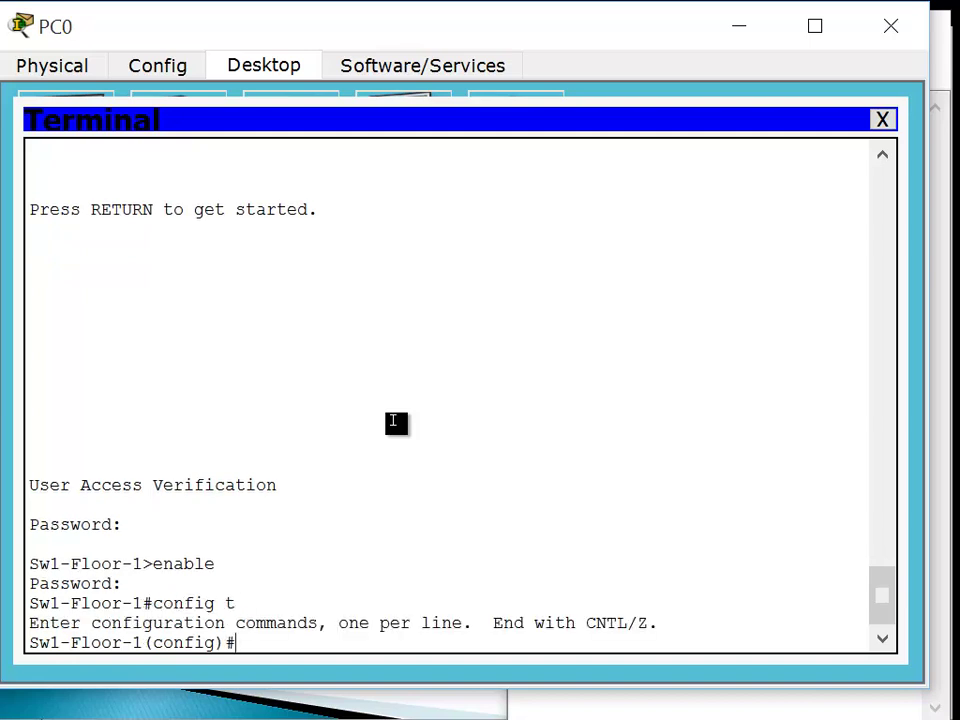
text(line vty 0 4)
key(Return)
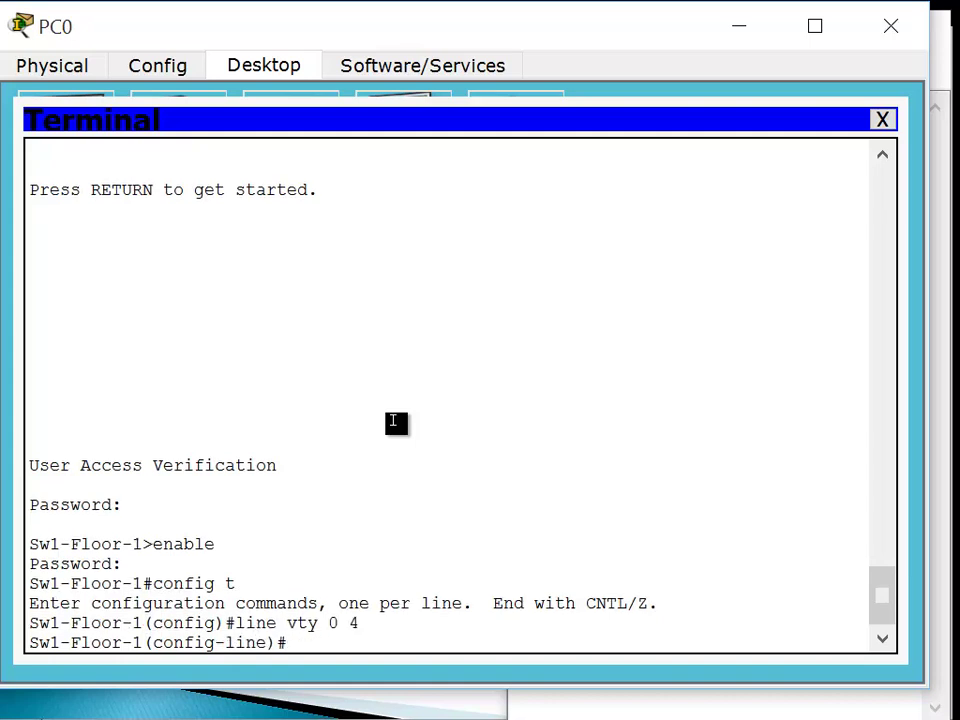
text(password cisco)
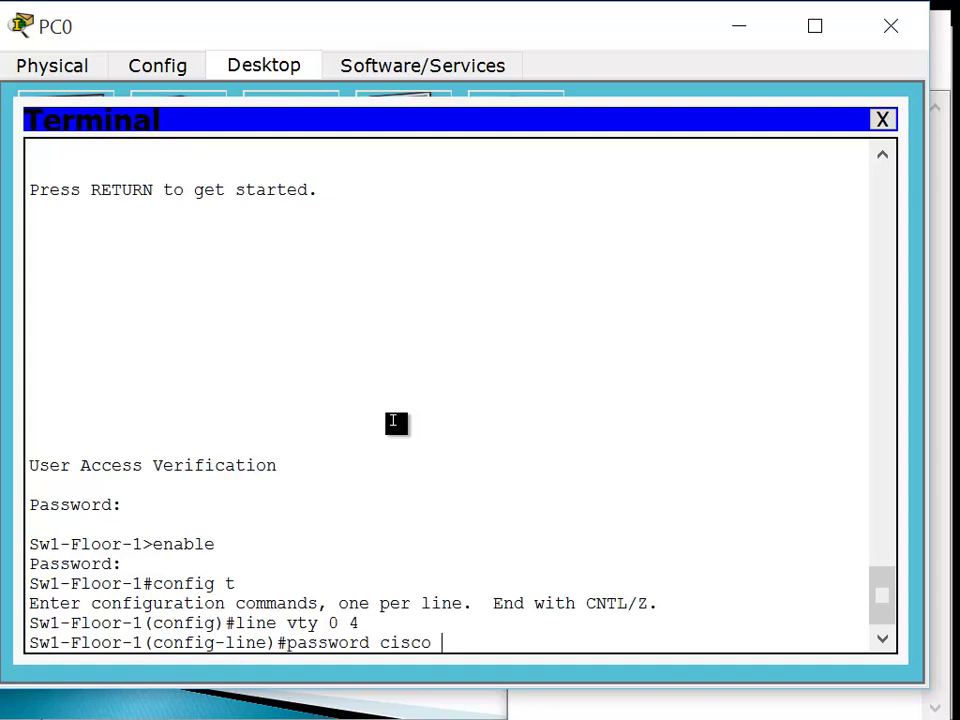
key(Return)
text(login)
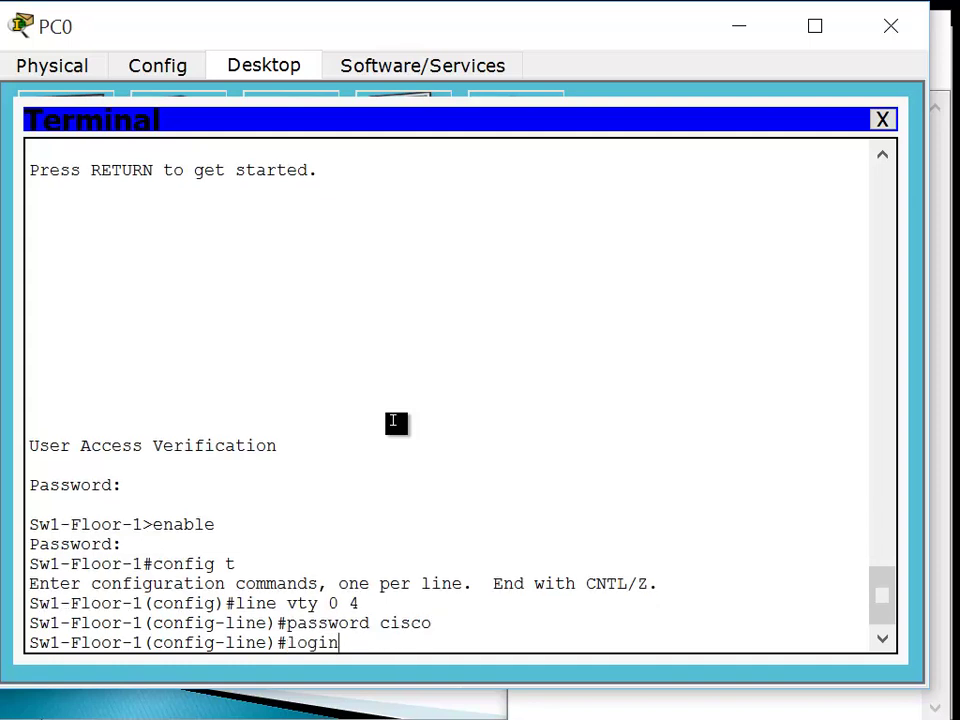
key(Return)
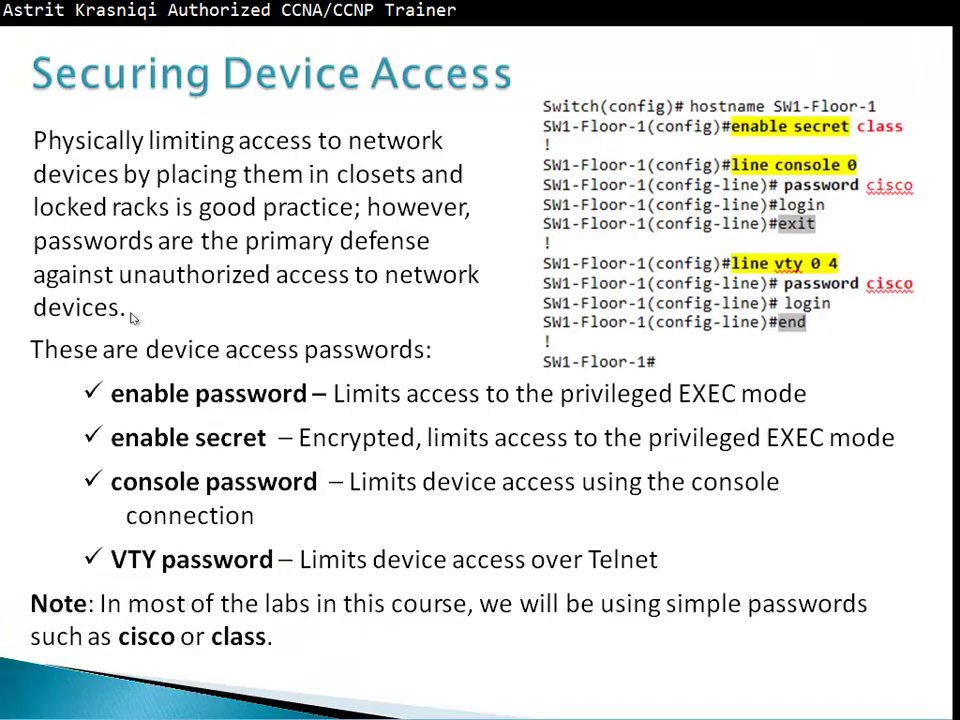
click(133, 318)
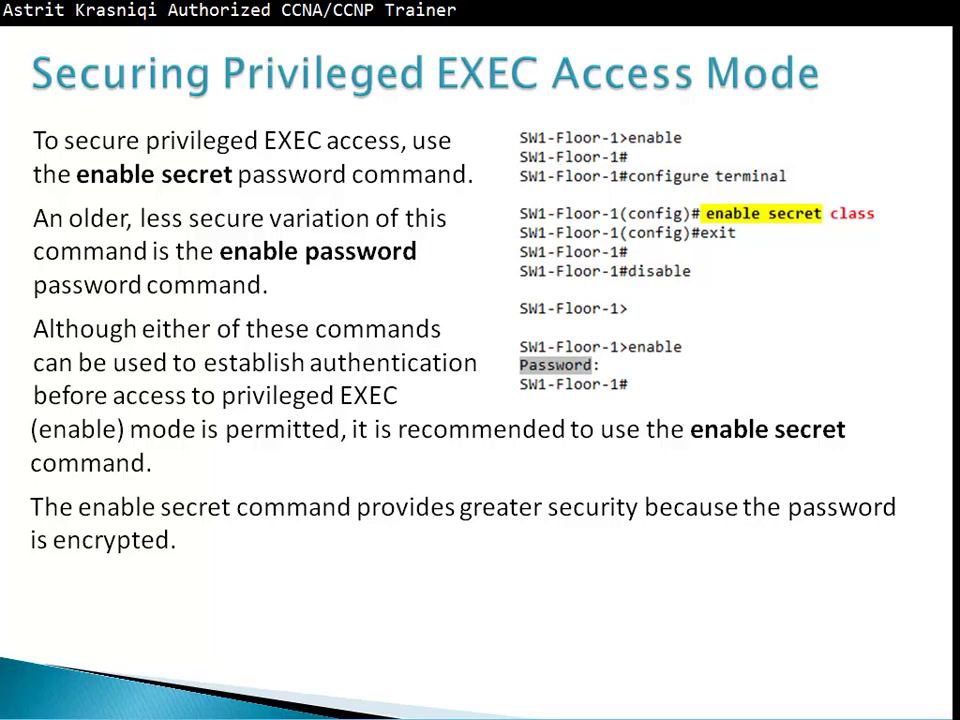
click(386, 702)
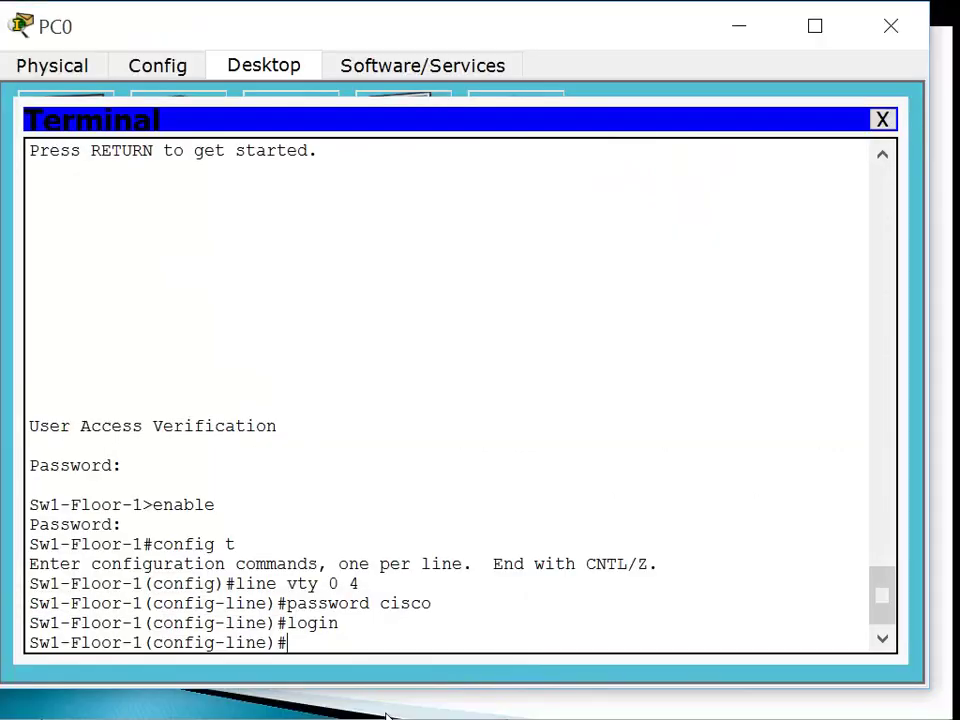
Leave configuration mode with end and run show running-config, checking the enable secret and hostname.
text(end)
key(Return)
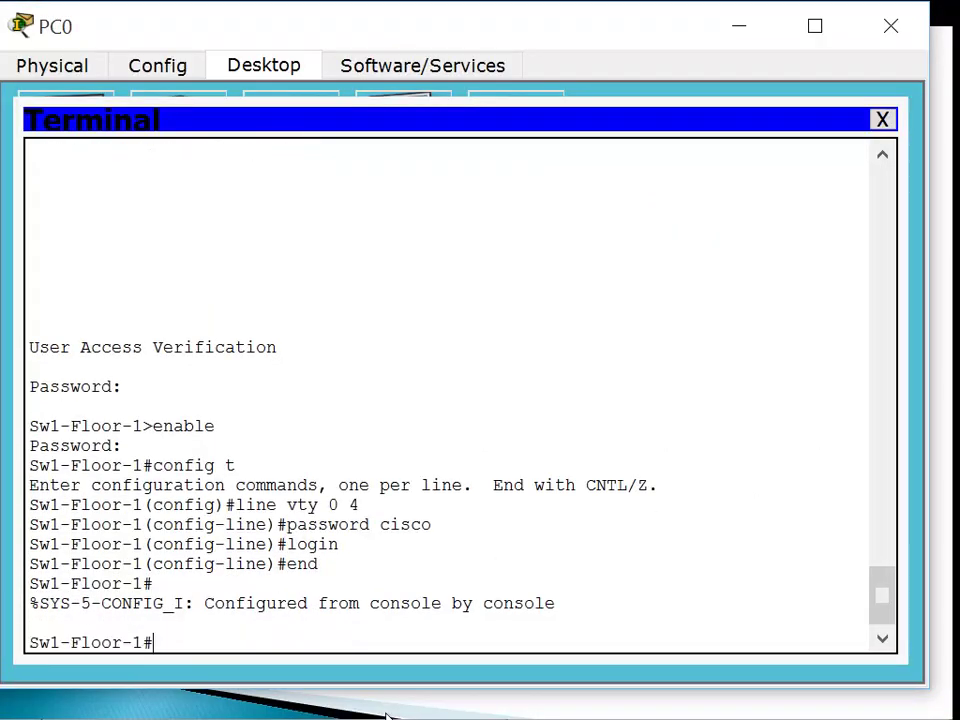
text(show run)
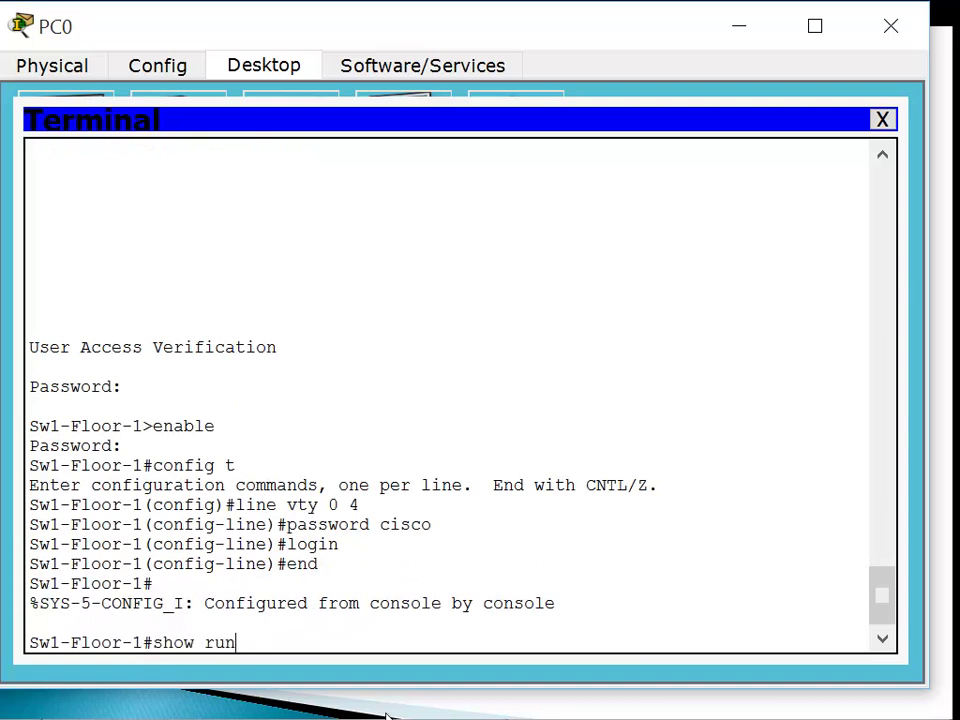
text(ning-config)
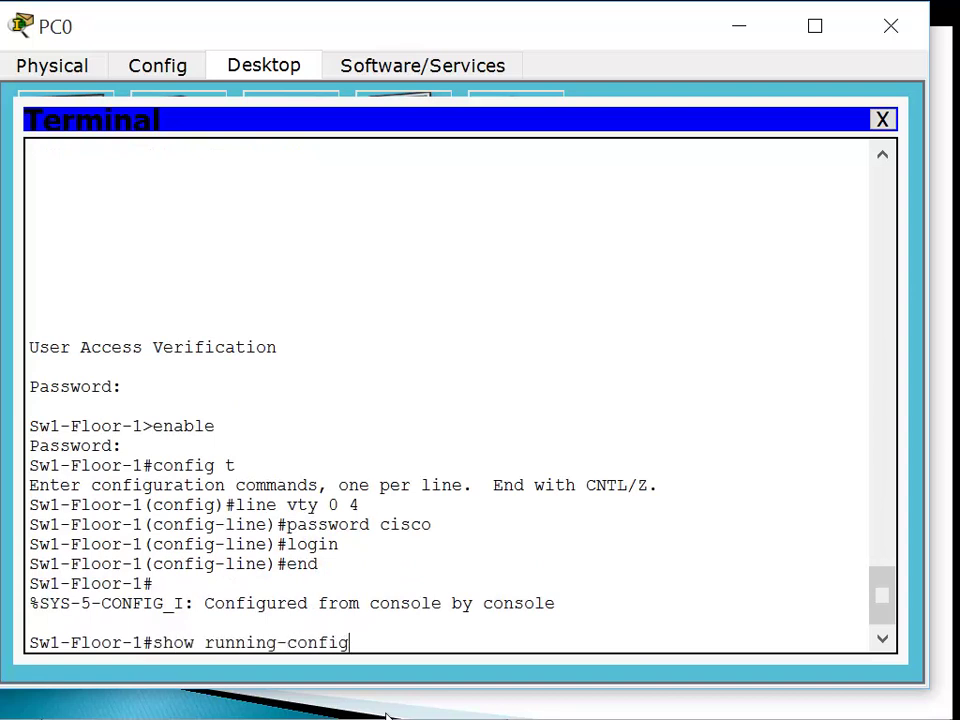
key(Return)
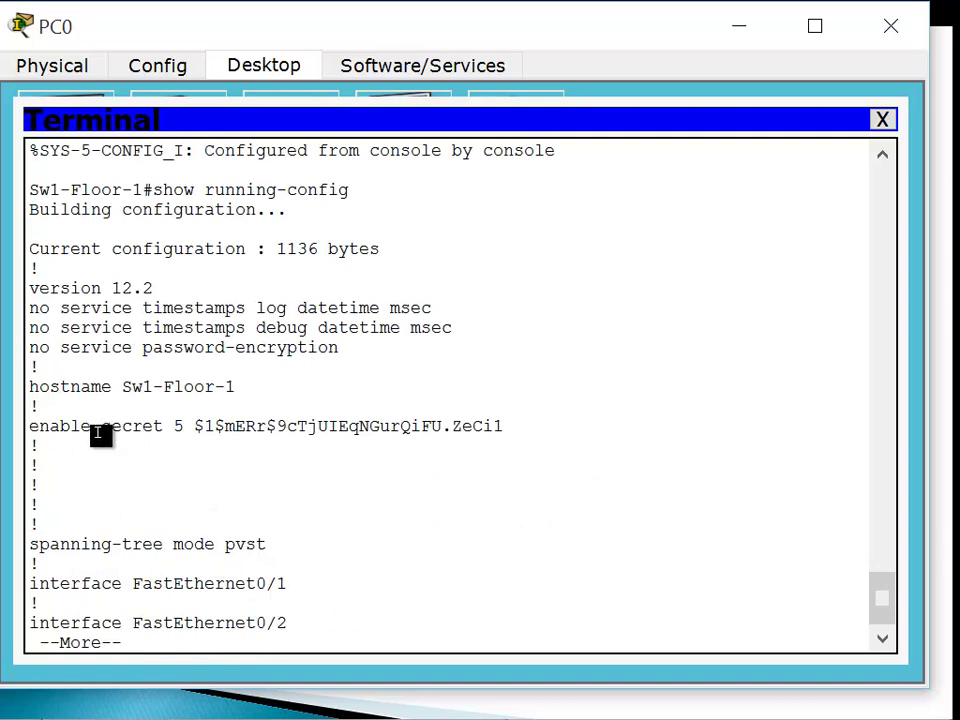
drag(37, 428, 506, 437)
click(202, 429)
drag(249, 392, 121, 388)
drag(153, 190, 349, 191)
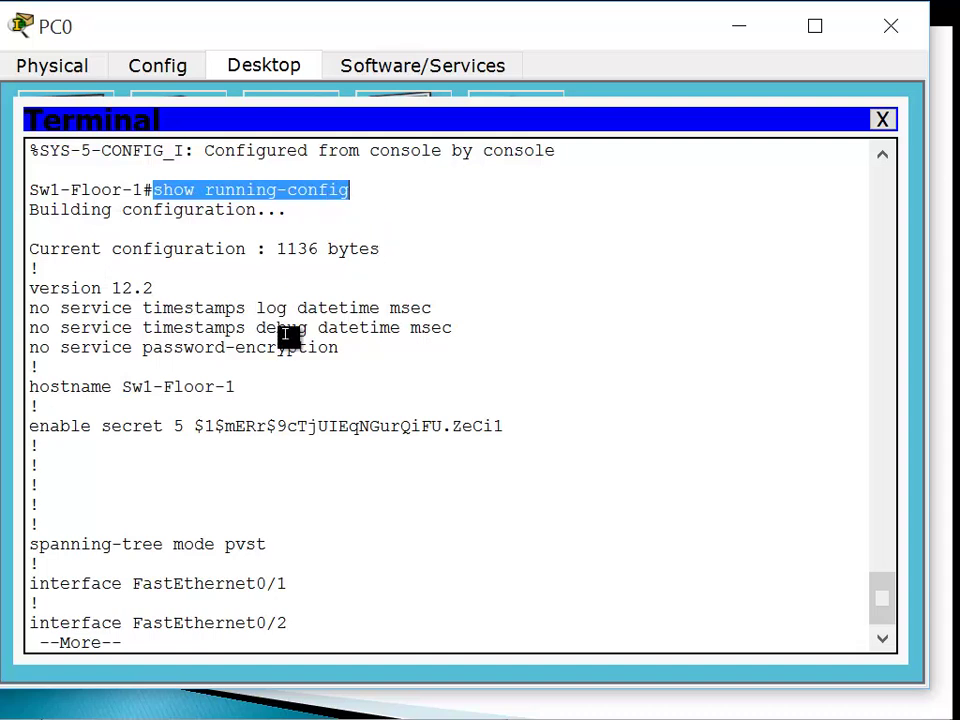
click(341, 551)
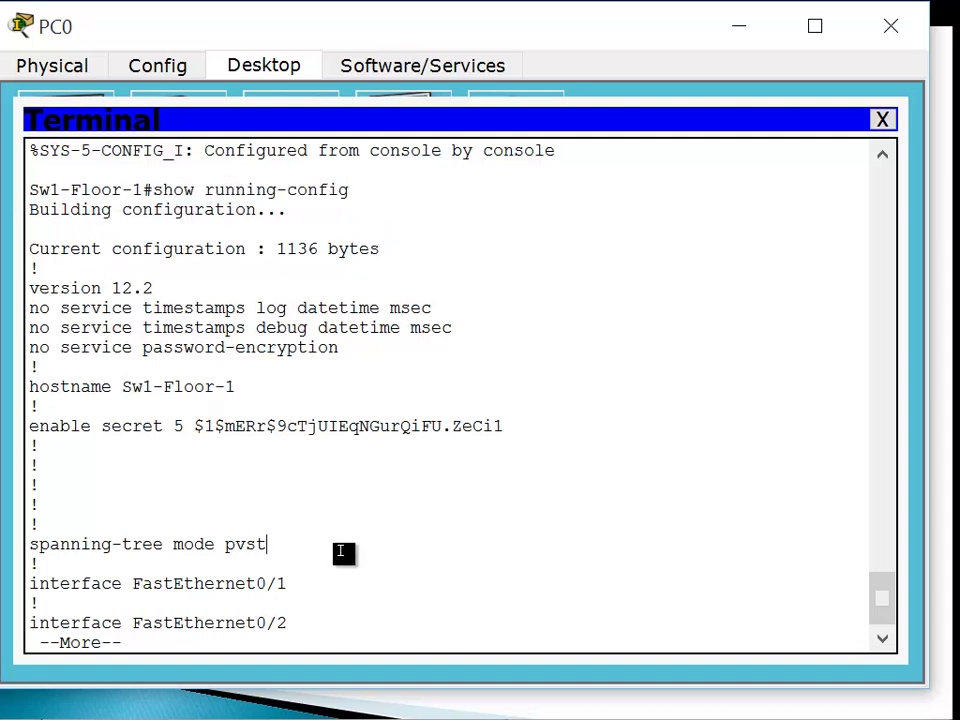
Page down to the line settings and check the console and vty 0 4 passwords.
key(space)
key(space)
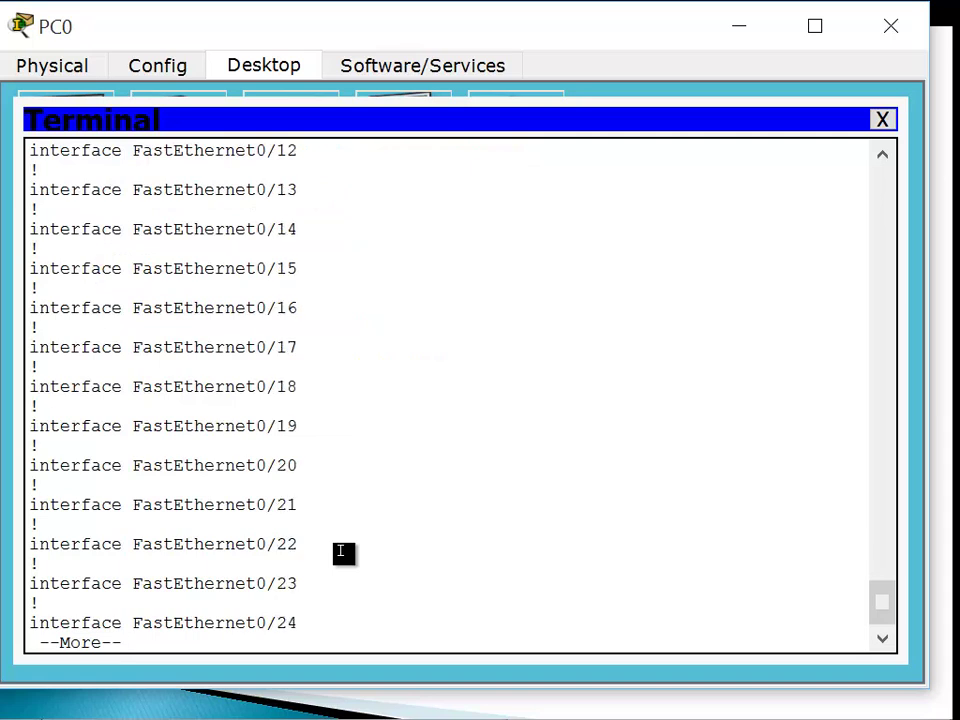
key(space)
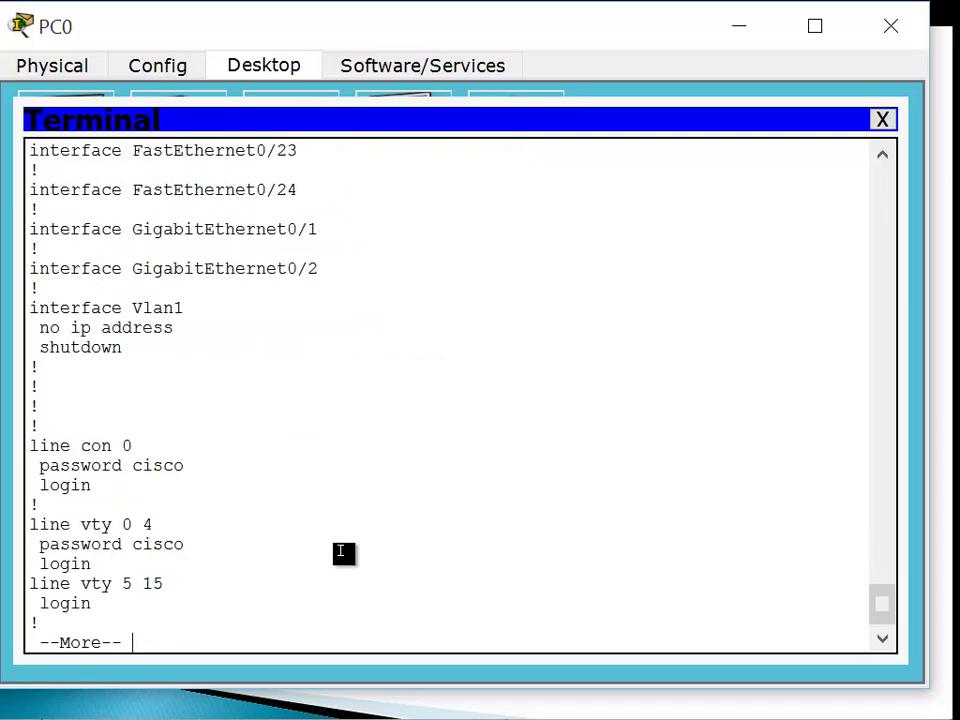
key(space)
drag(44, 375, 128, 389)
drag(186, 466, 127, 473)
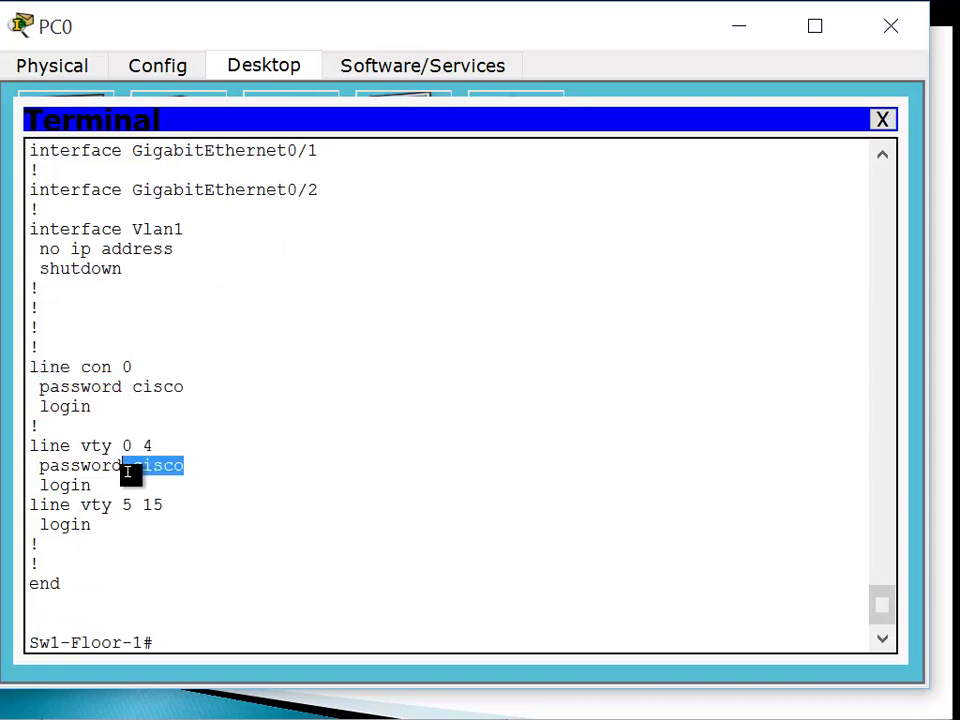
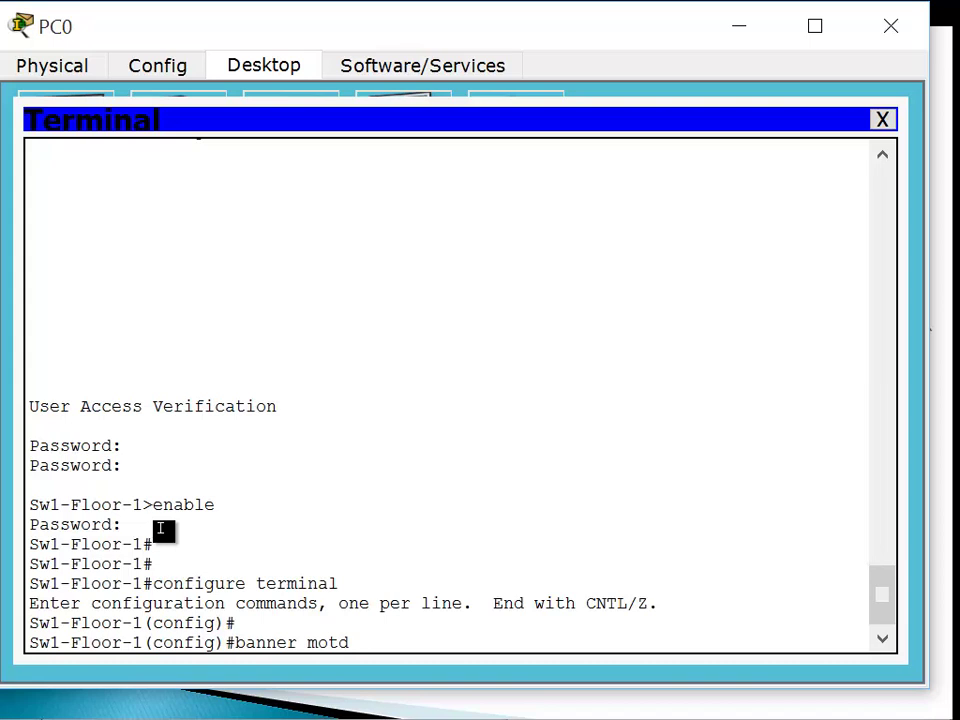
Set the switch MOTD banner to 'Authorized Users Only' using $ as delimiter.
text($)
key(BackSpace)
text(")
key(BackSpace)
text($Authorized Users o)
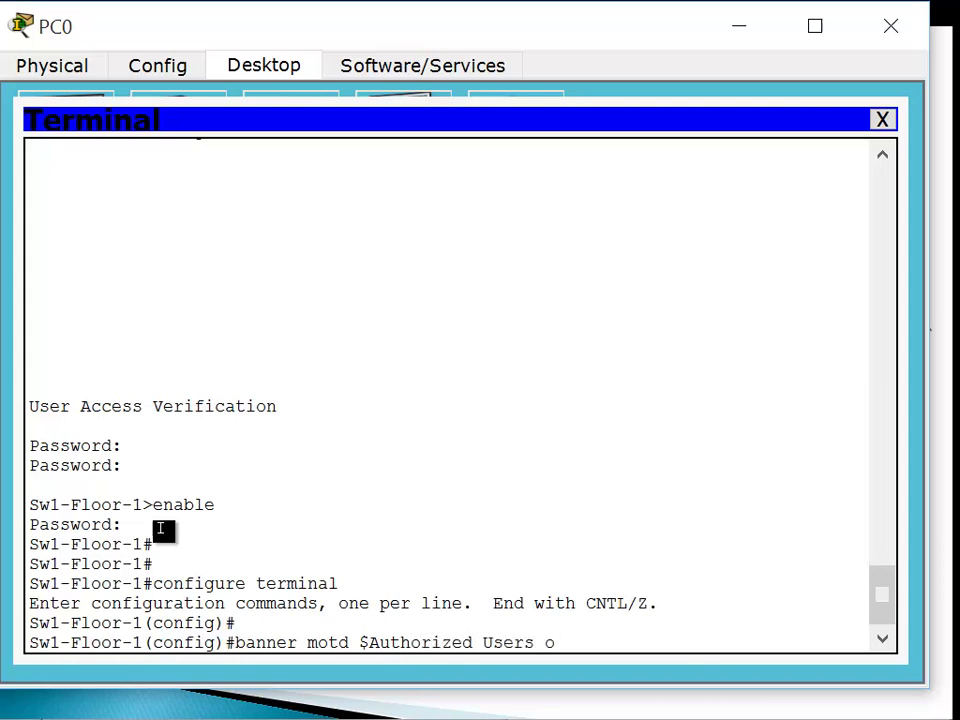
key(BackSpace)
text(Only$)
key(Return)
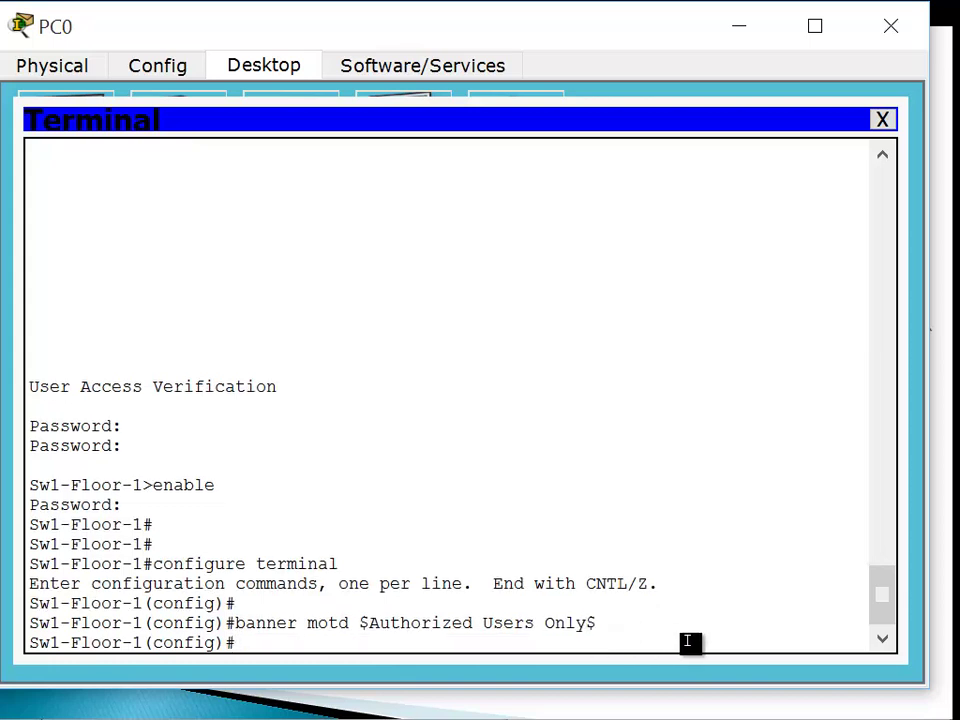
Exit global configuration mode and log out of the switch console.
text(exit)
key(Return)
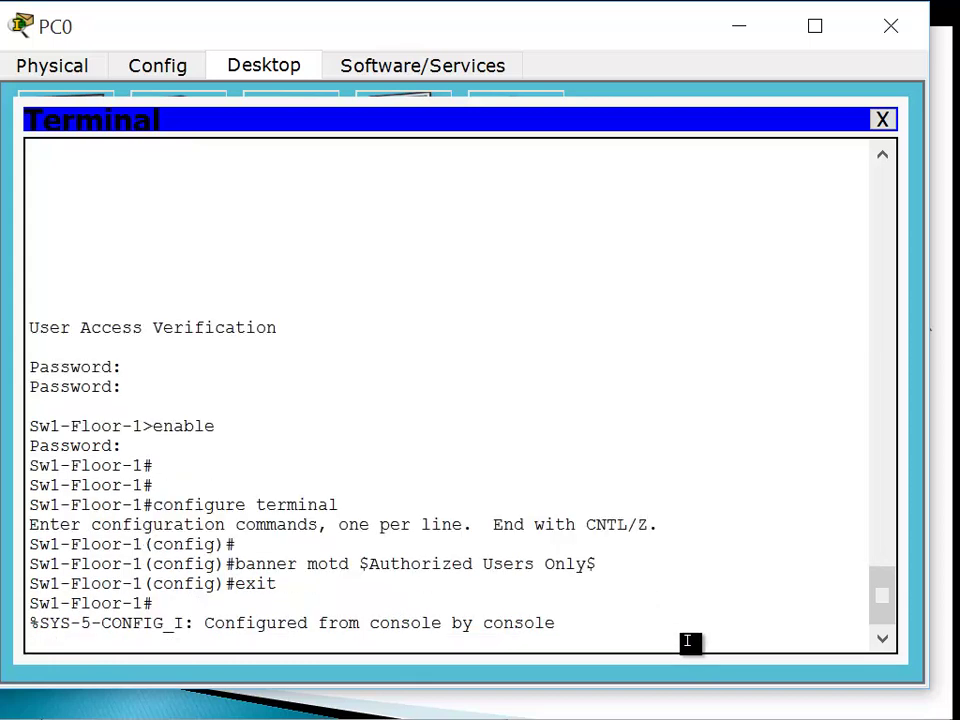
text(exit)
key(Return)
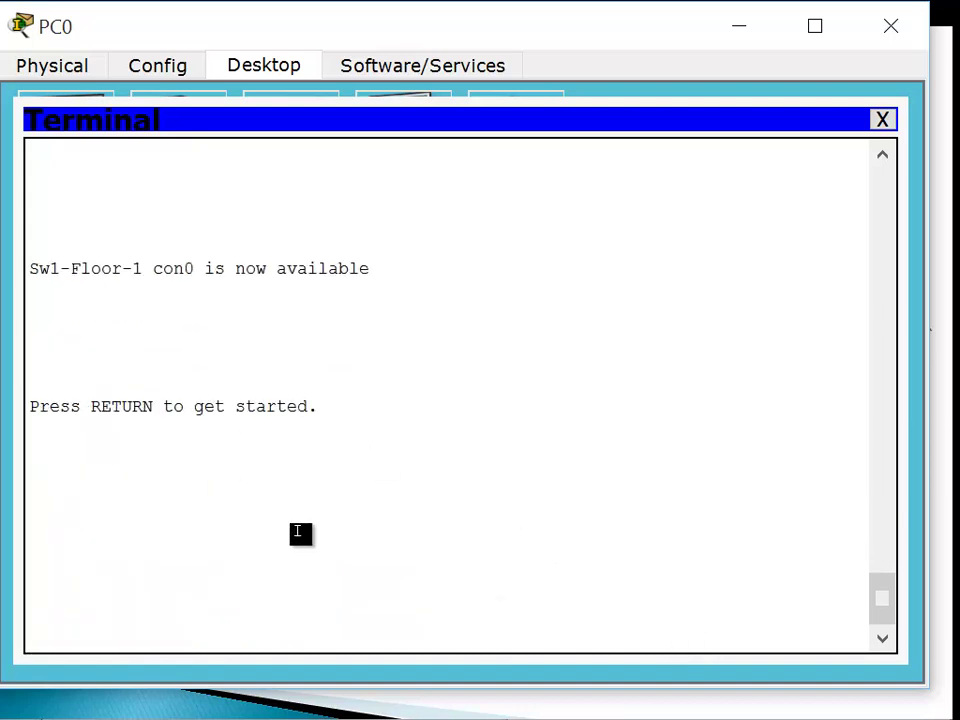
Reconnect to check the 'Authorized Users Only' banner, then log in and enable privileged mode.
key(Return)
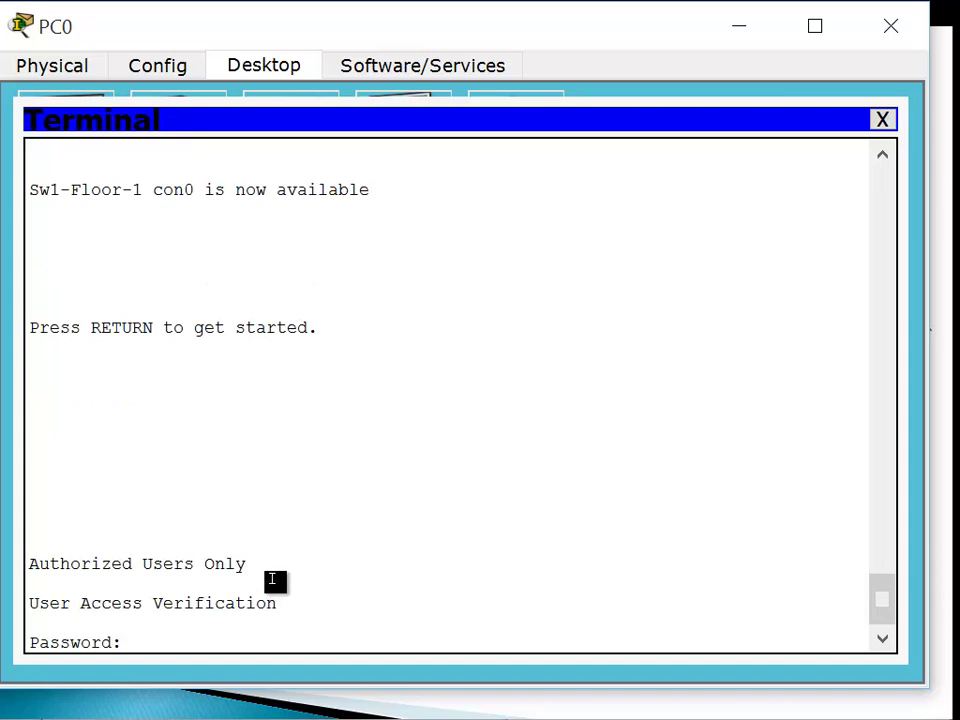
drag(258, 579, 28, 568)
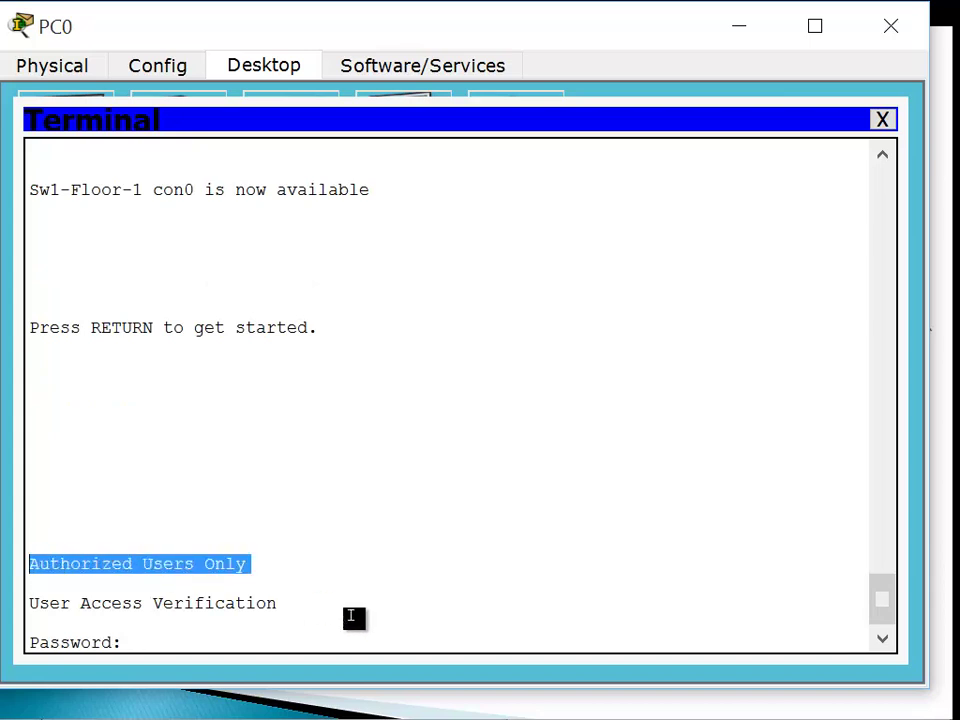
key(Return)
text(en)
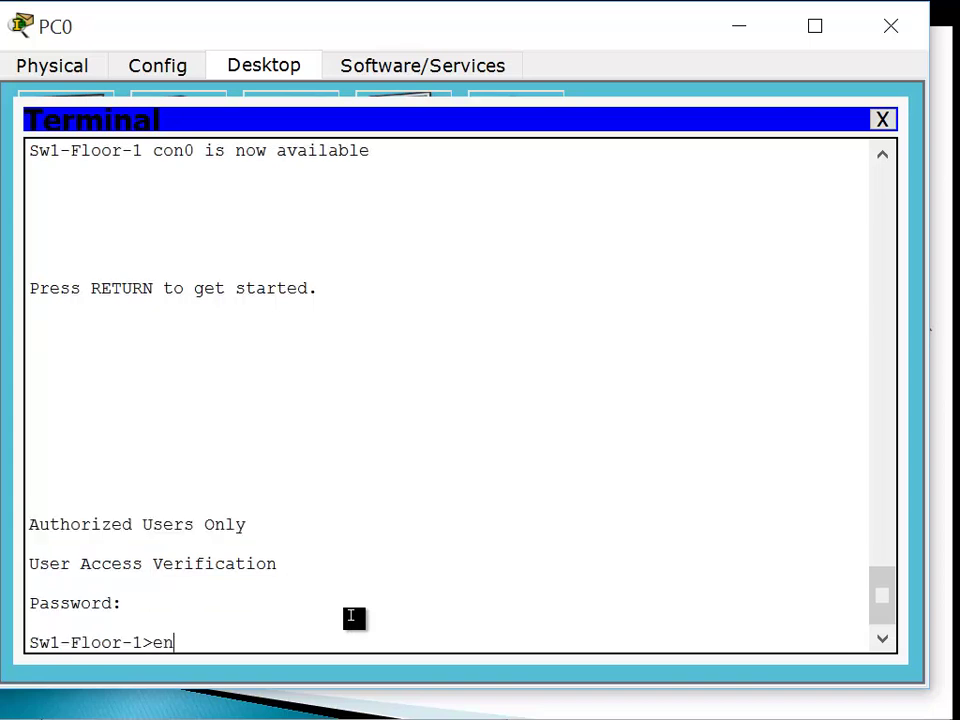
text(able)
key(Return)
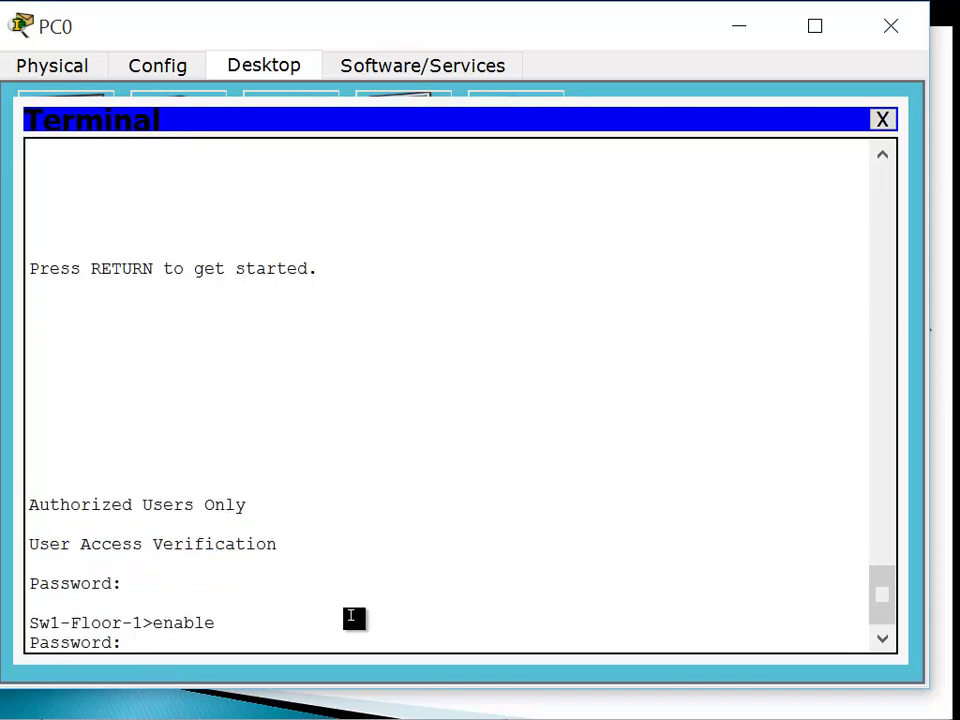
key(Return)
Enter global configuration and begin a multi-line 'banner motd $' command.
text(con)
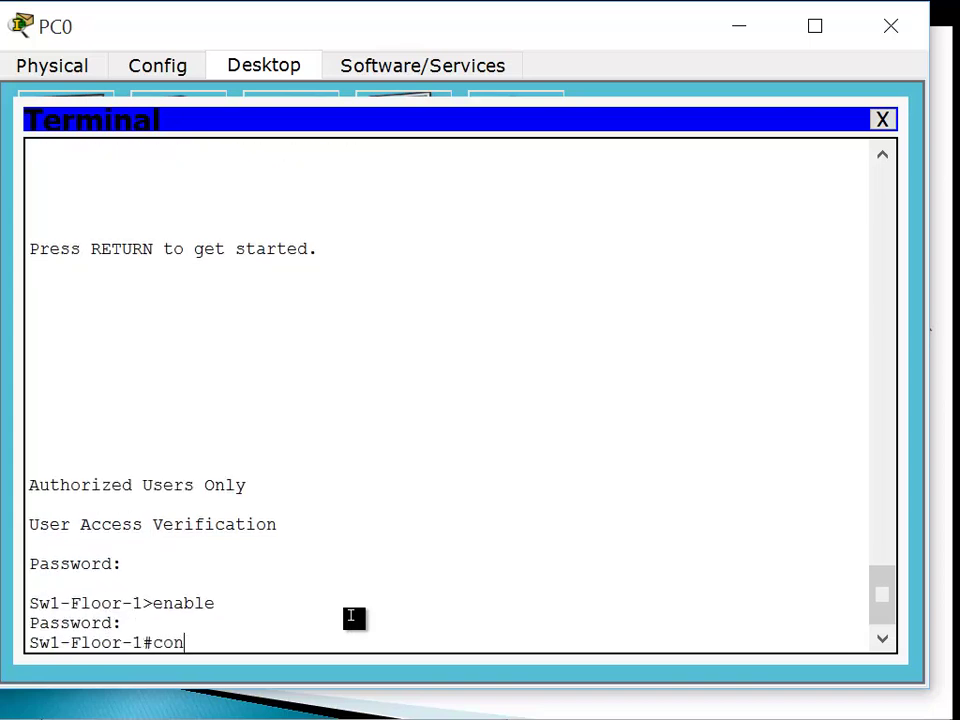
text(figure terima)
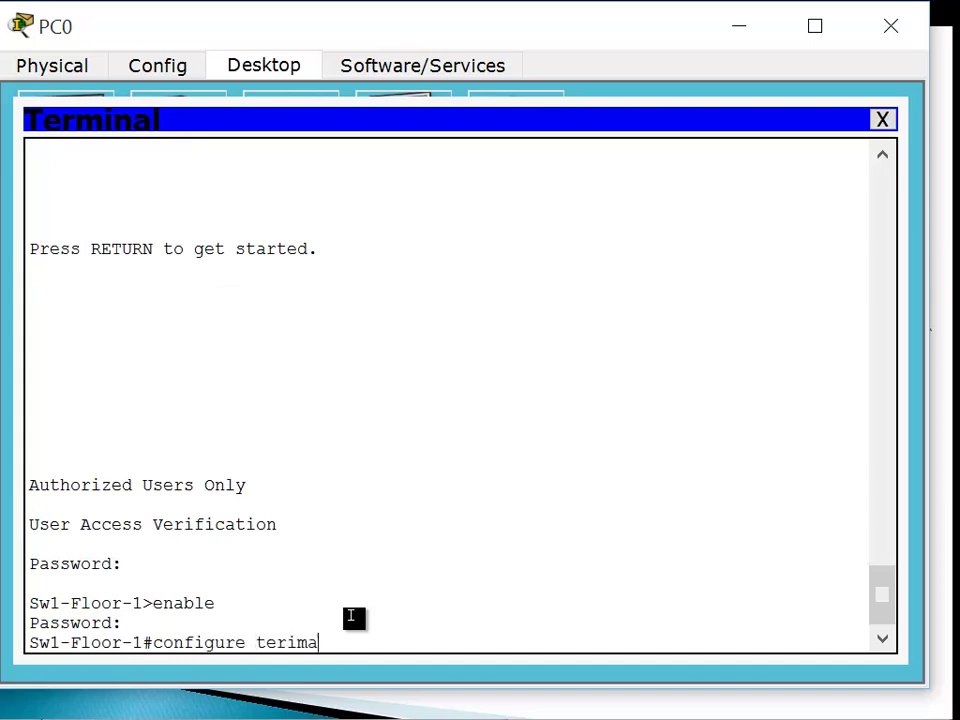
key(BackSpace)
key(BackSpace)
key(Tab)
key(BackSpace)
key(Tab)
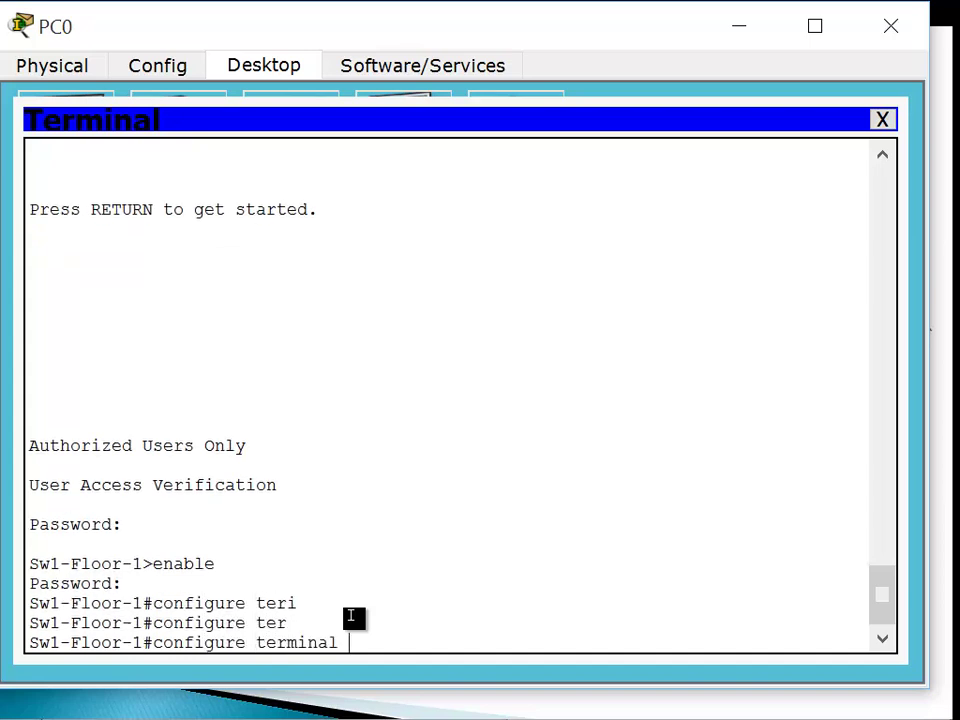
key(Return)
key(Return)
key(Return)
text(ba)
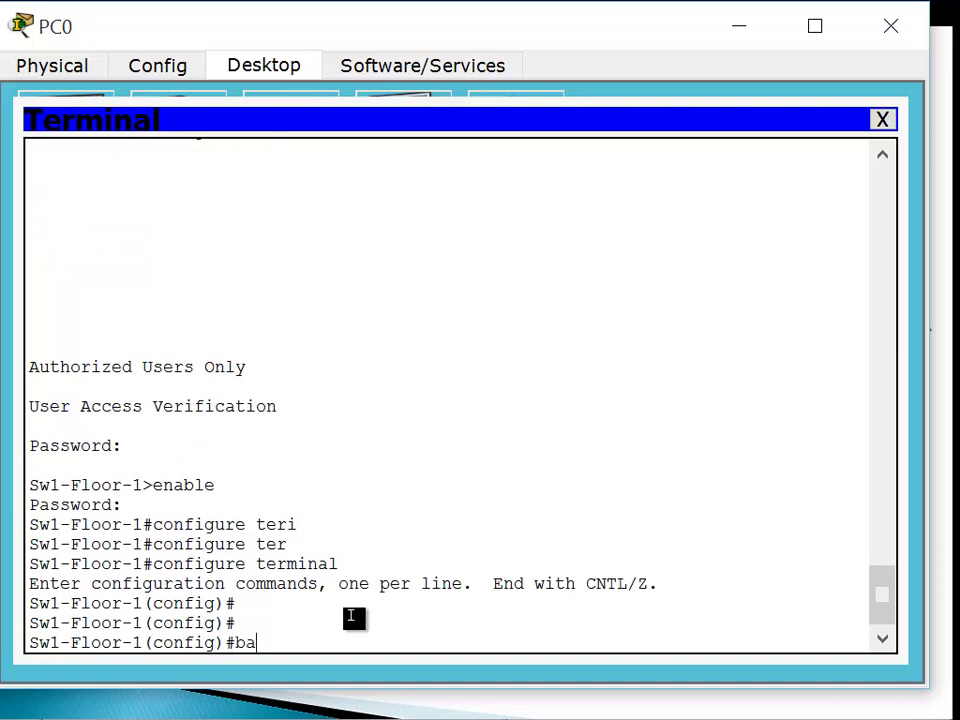
text(nner motd $)
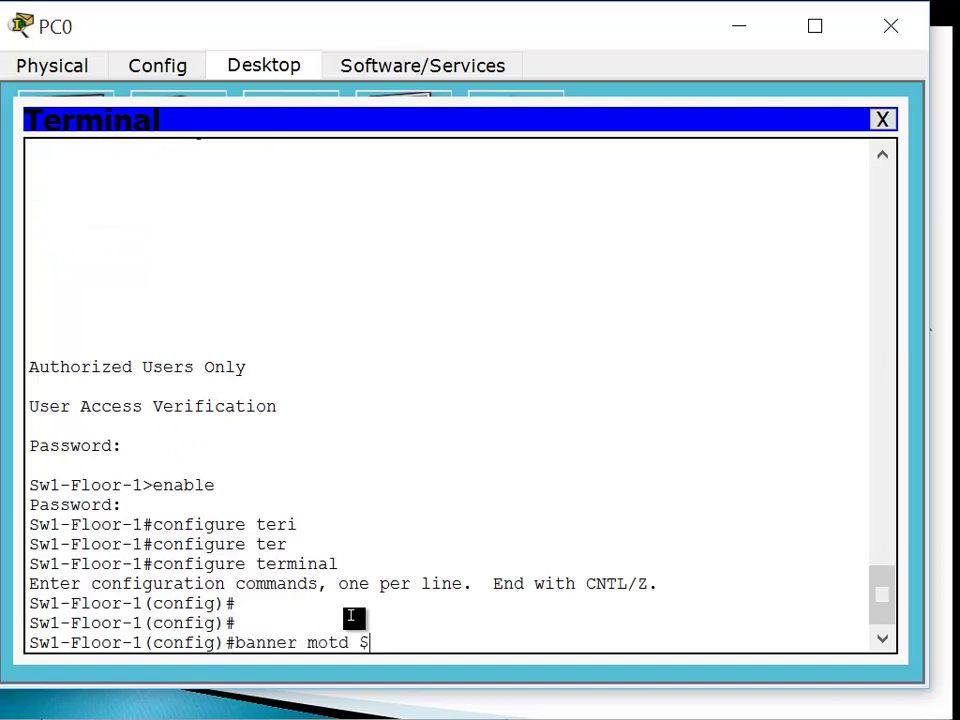
key(Return)
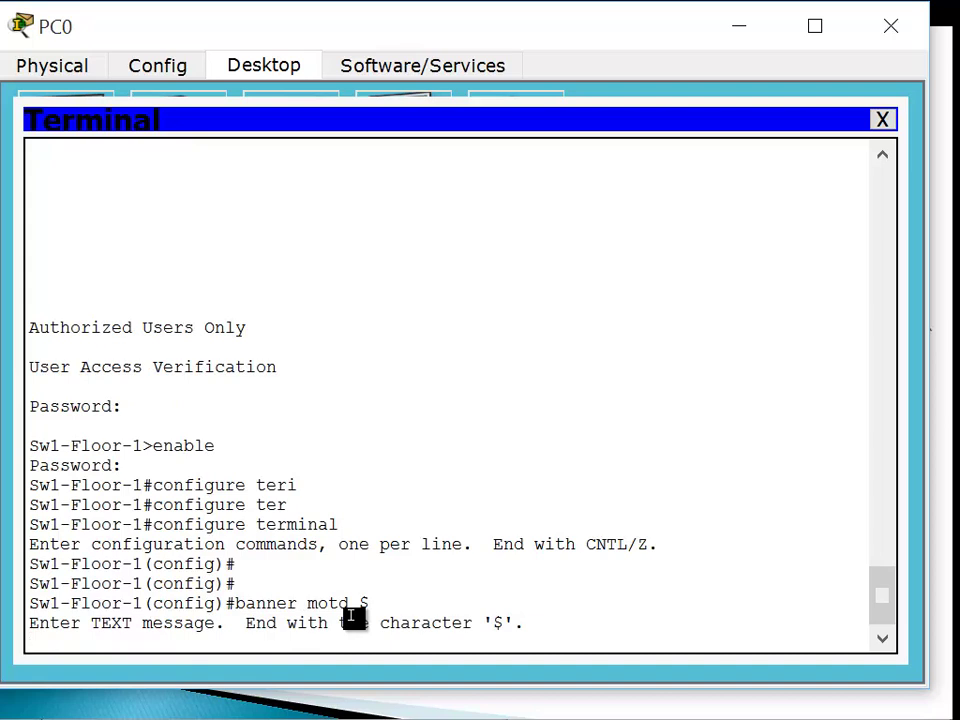
Type the top asterisk row and the 'Authorized Users Only' message line.
text(***************************************************)
key(Return)
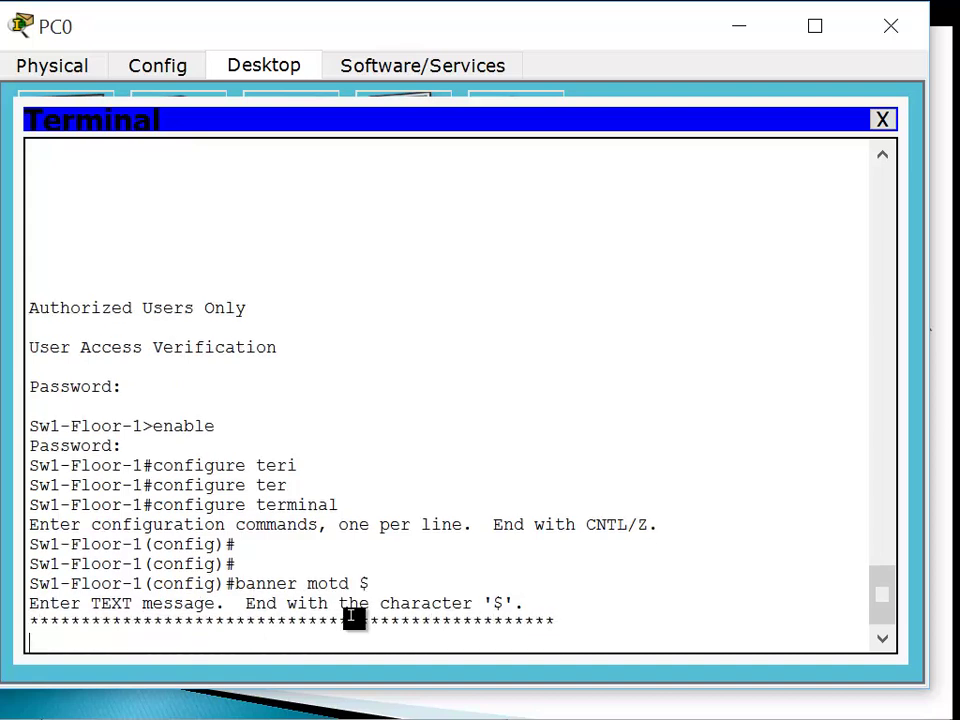
text(**************************************************)
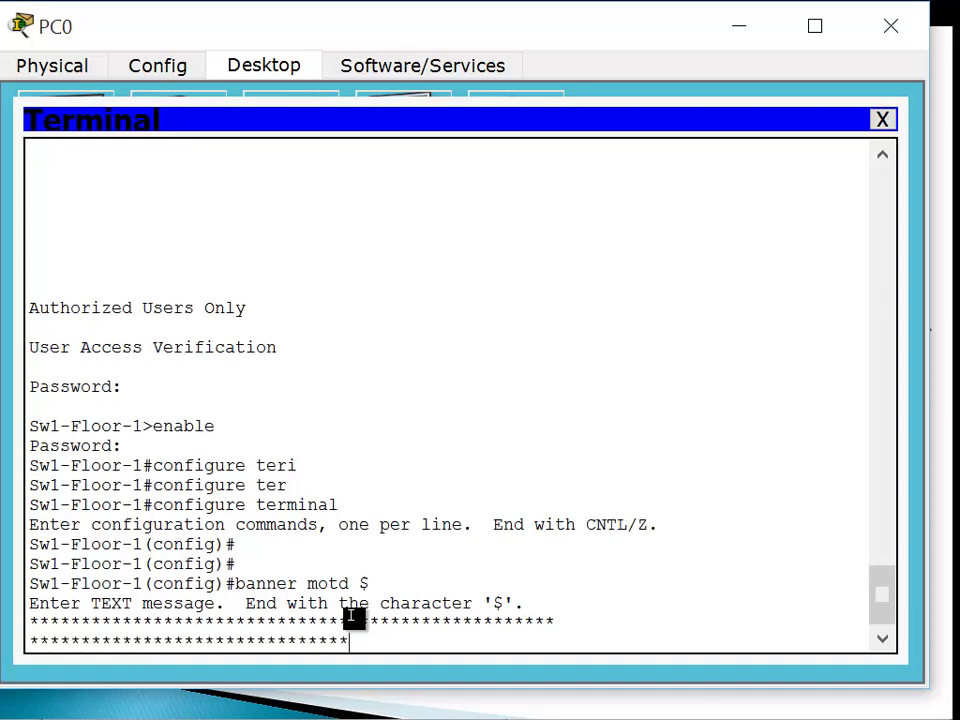
text(*)
key(Return)
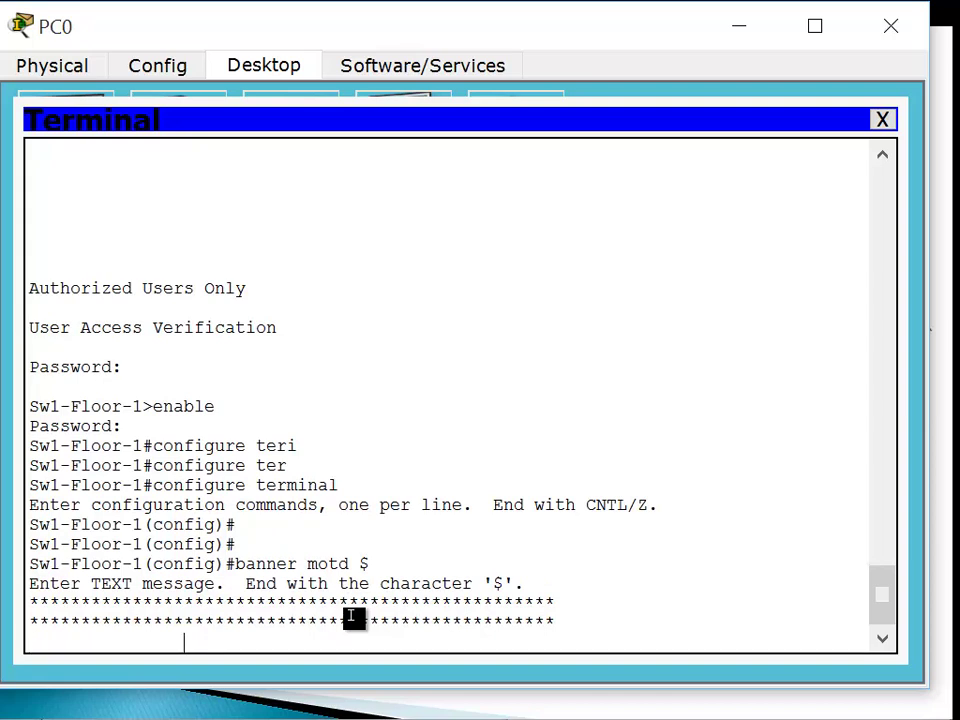
text(Authorize)
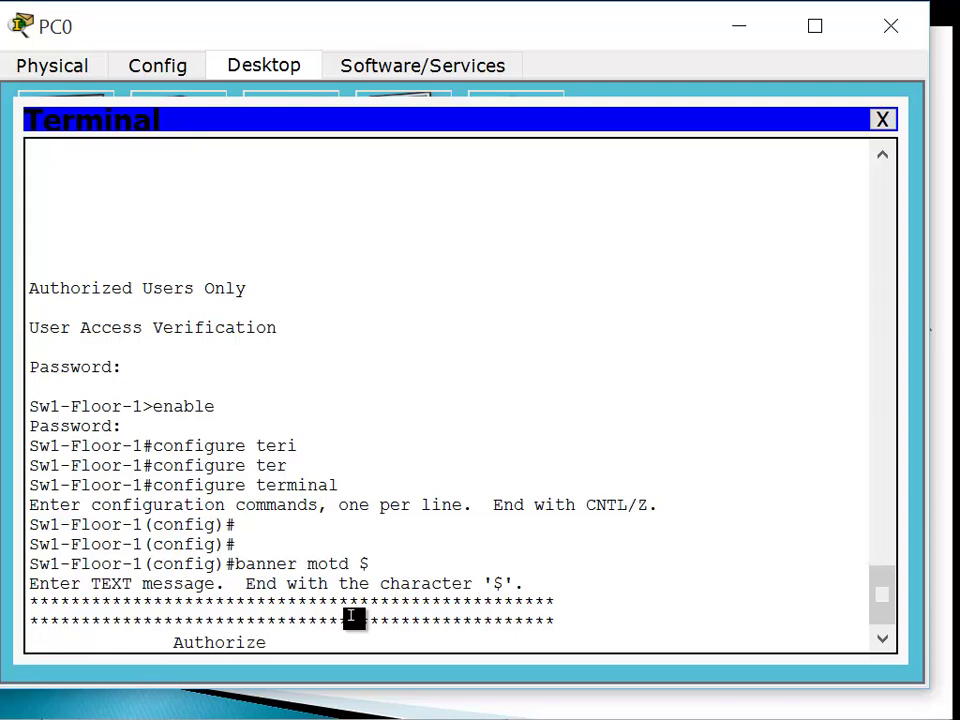
text(d Users Only)
key(Return)
Add two closing asterisk rows and end the banner with $.
text(88888888)
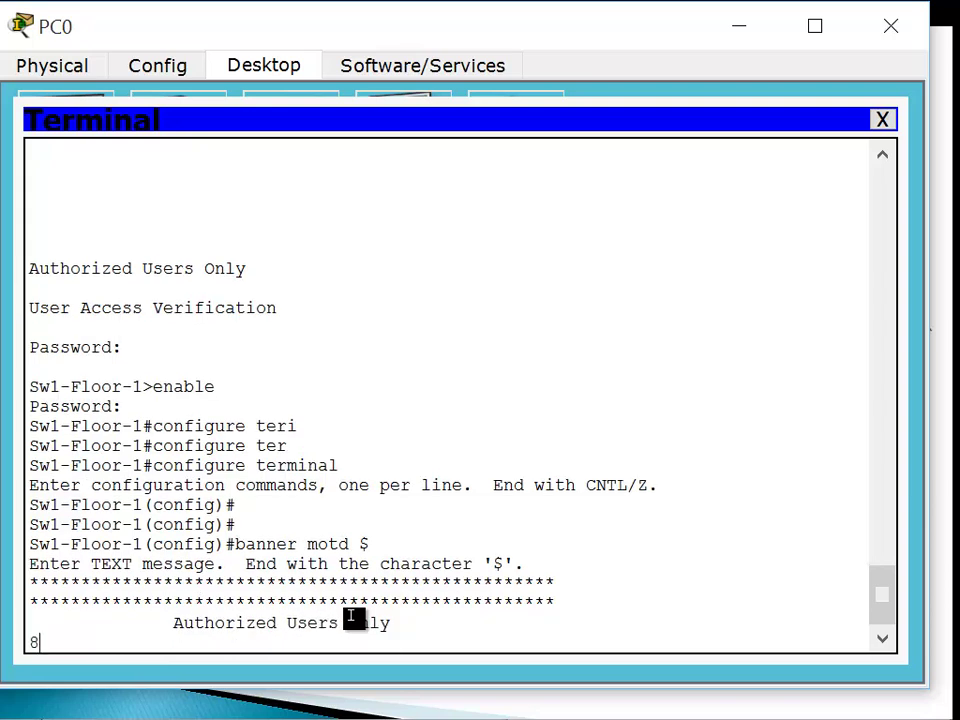
key(BackSpace)
key(BackSpace)
key(BackSpace)
key(BackSpace)
key(BackSpace)
key(BackSpace)
key(BackSpace)
key(BackSpace)
text(***************************************************)
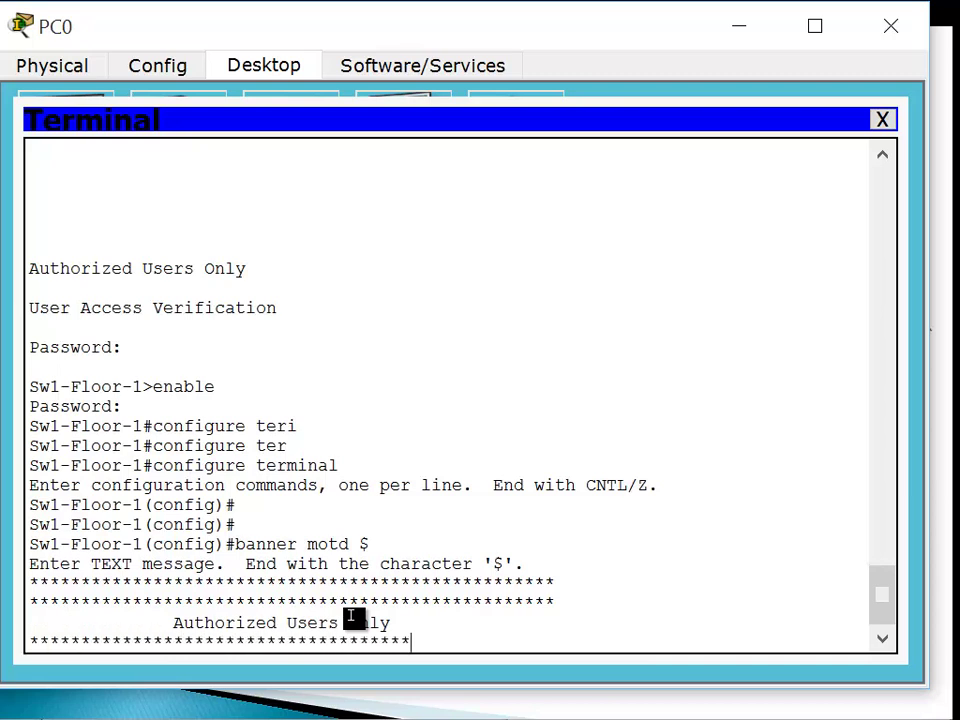
key(Return)
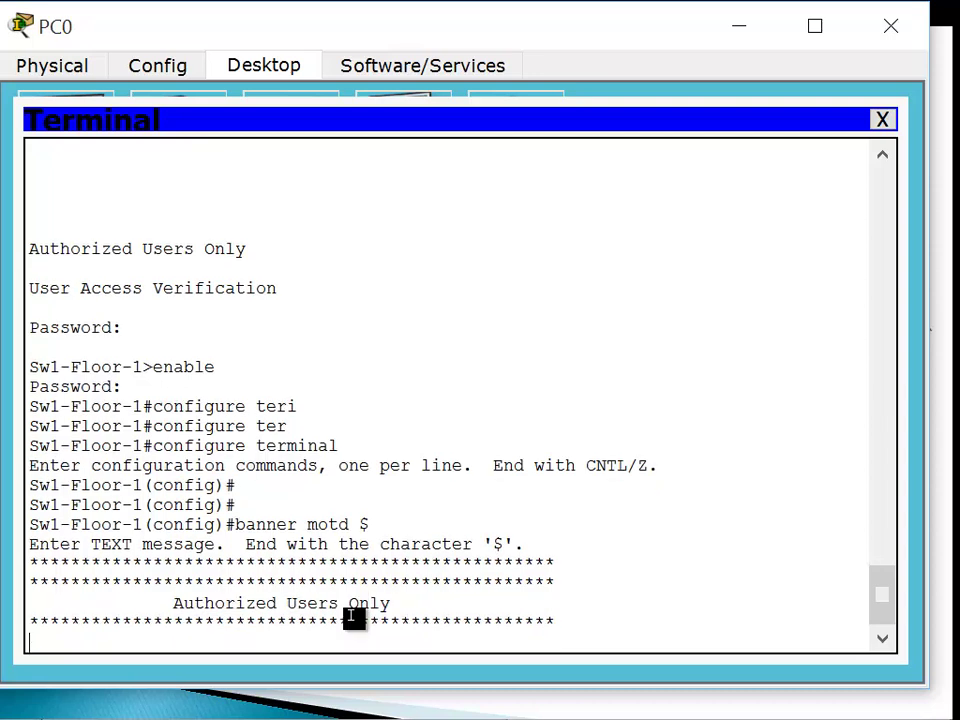
text(*************************************************)
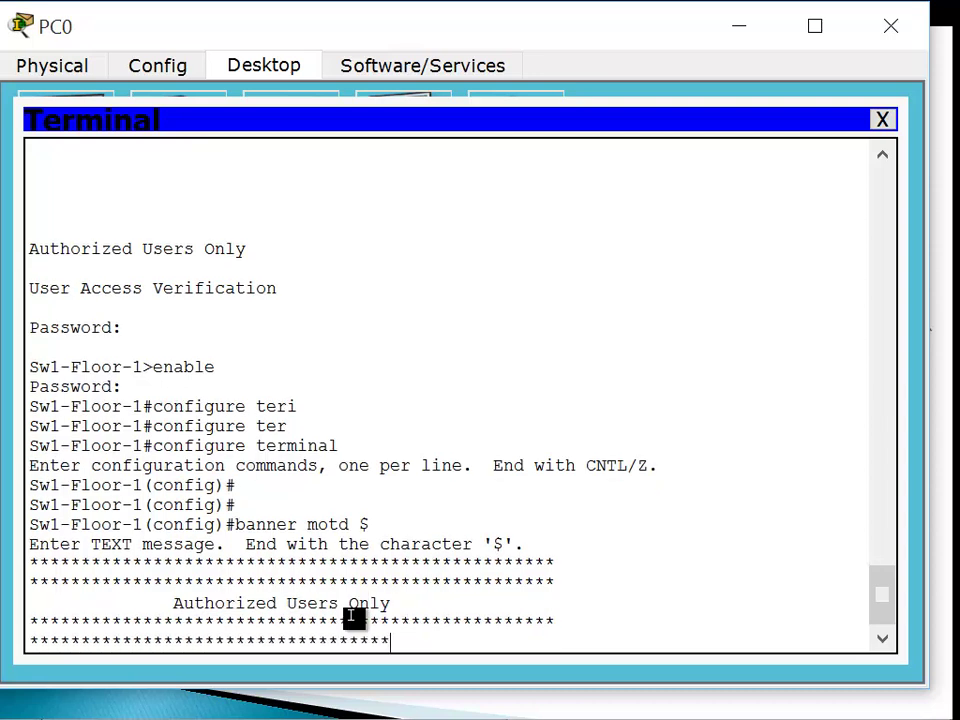
text(**)
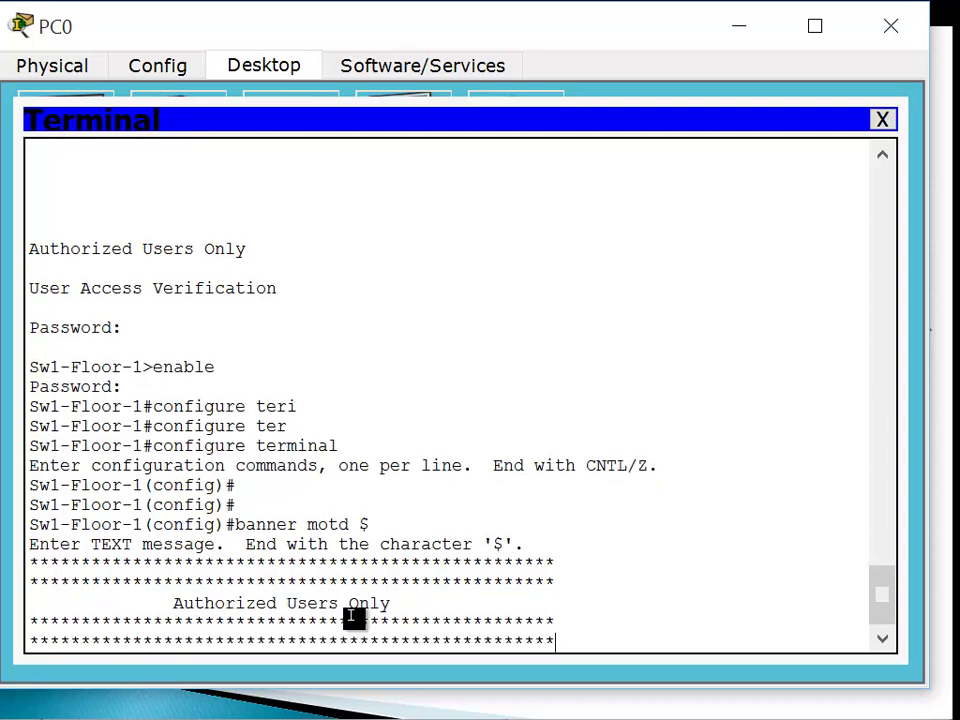
key(Return)
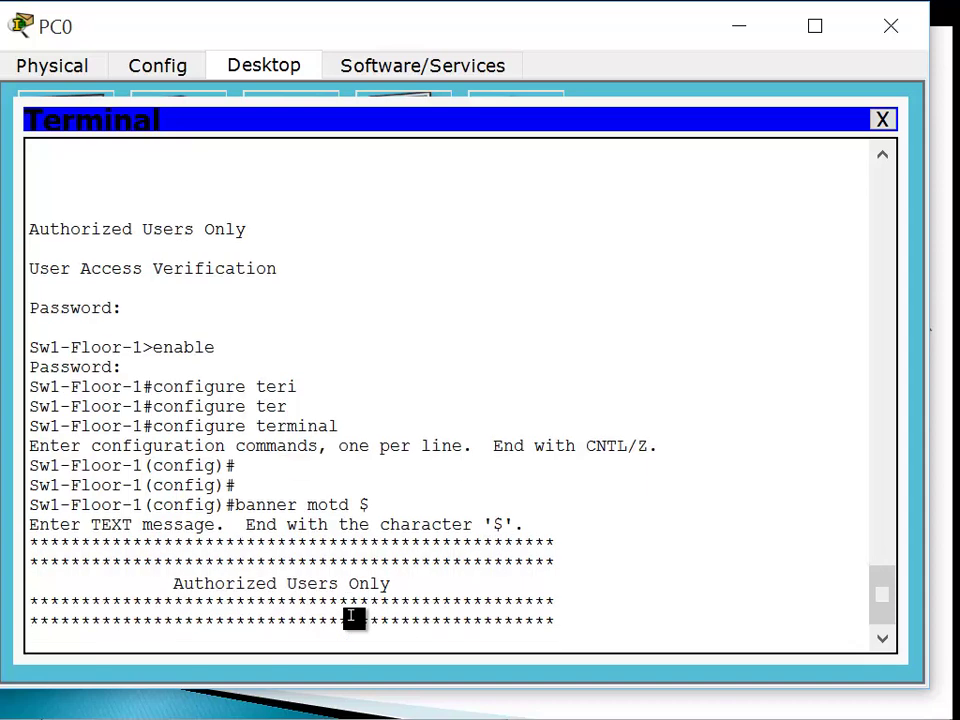
text($)
key(Return)
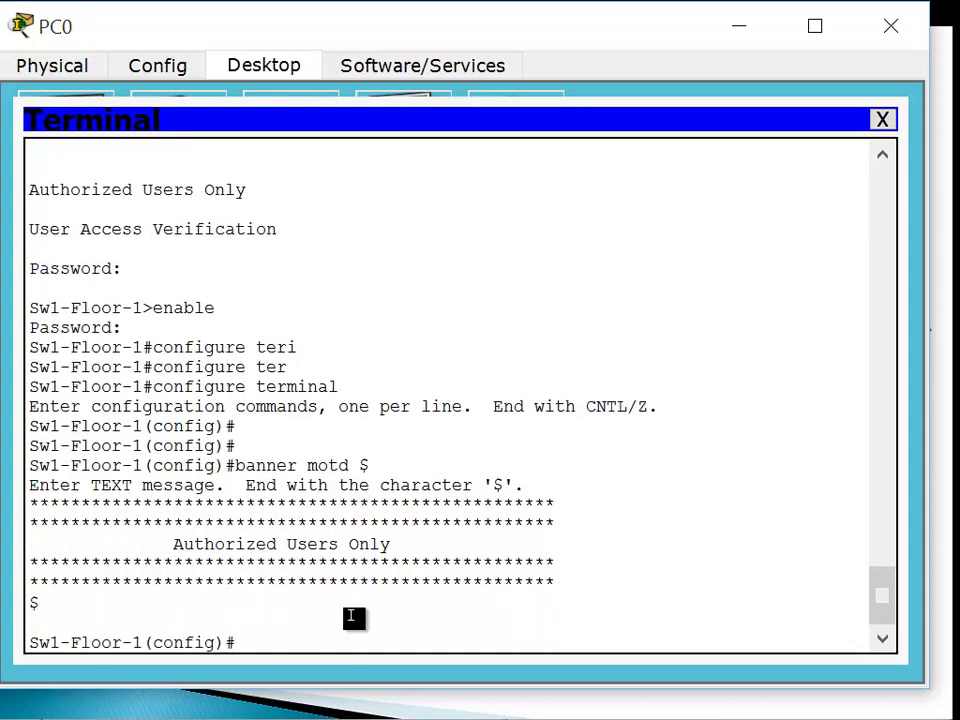
Exit configuration, end the session, and reconnect to view the boxed banner.
text(exit)
key(Return)
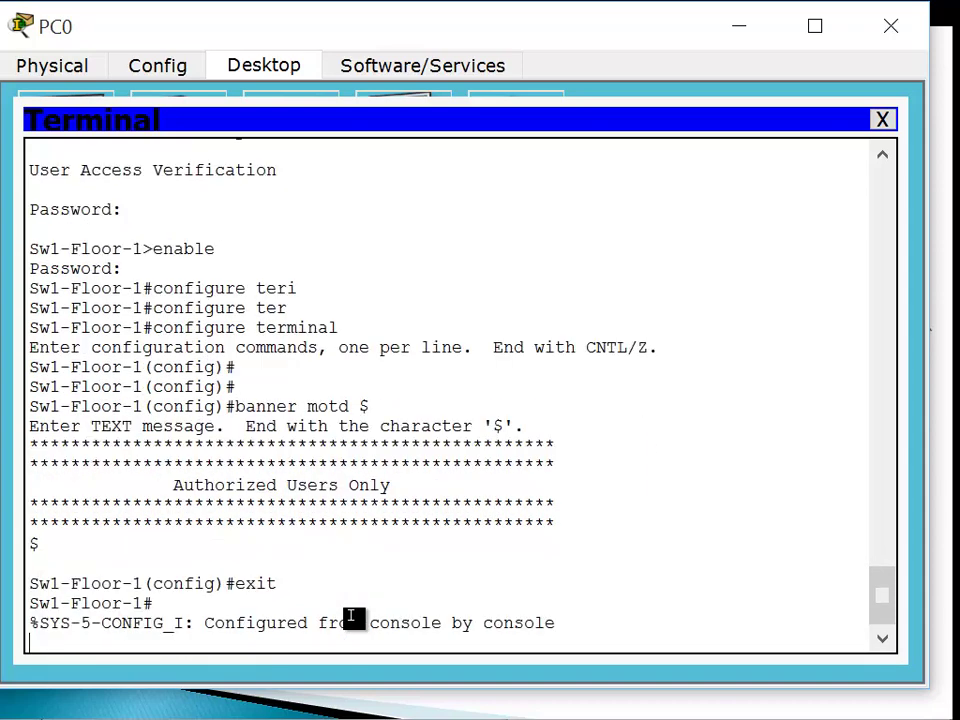
key(Return)
text(exit)
key(Return)
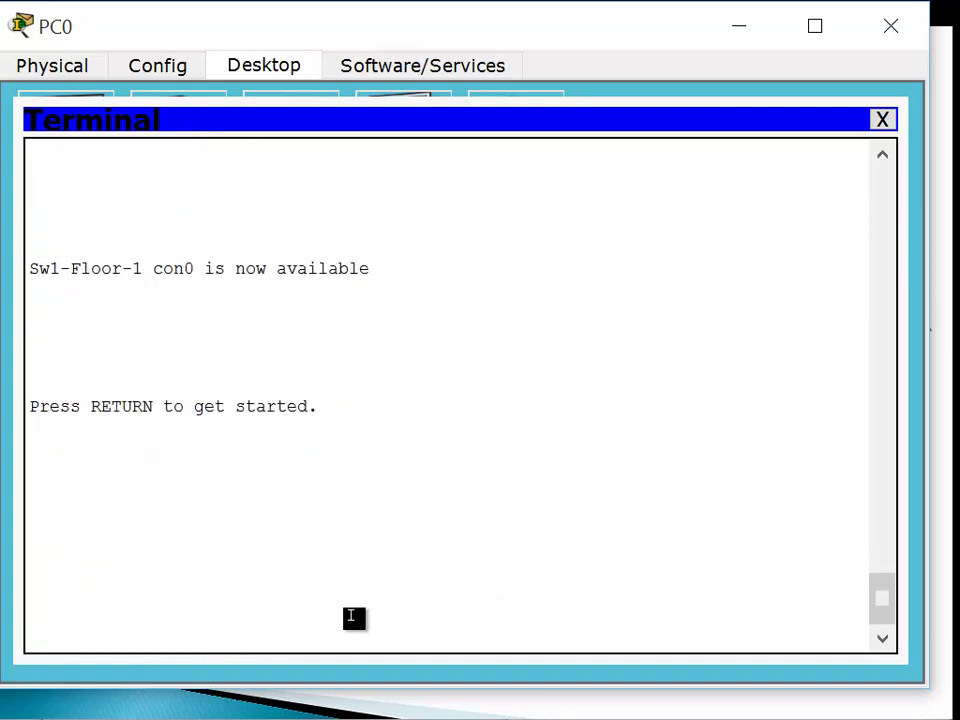
key(Return)
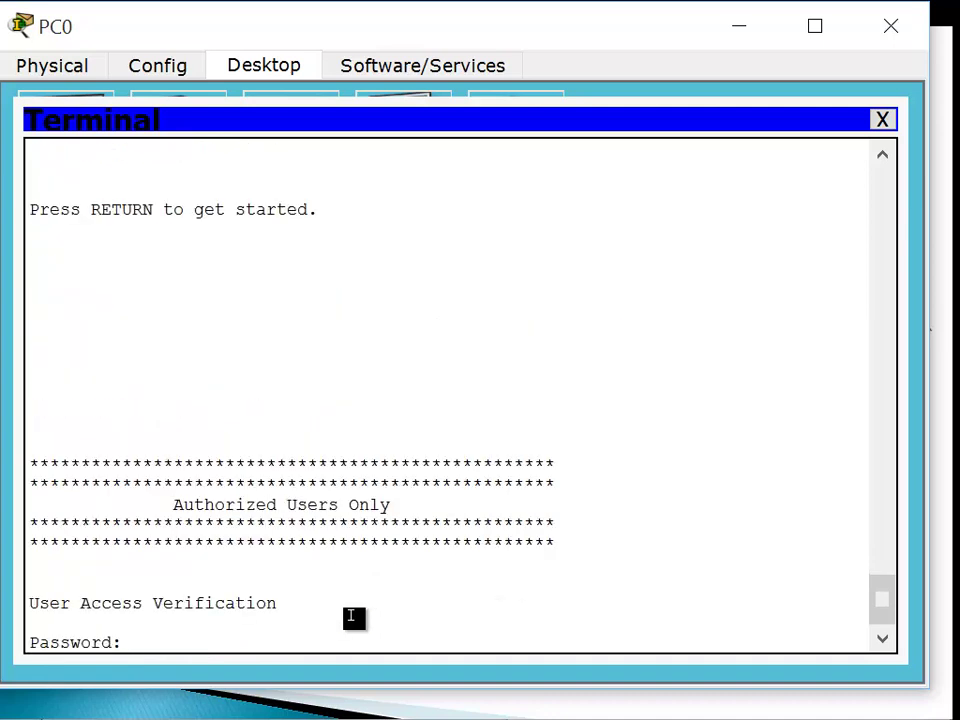
drag(566, 540, 30, 465)
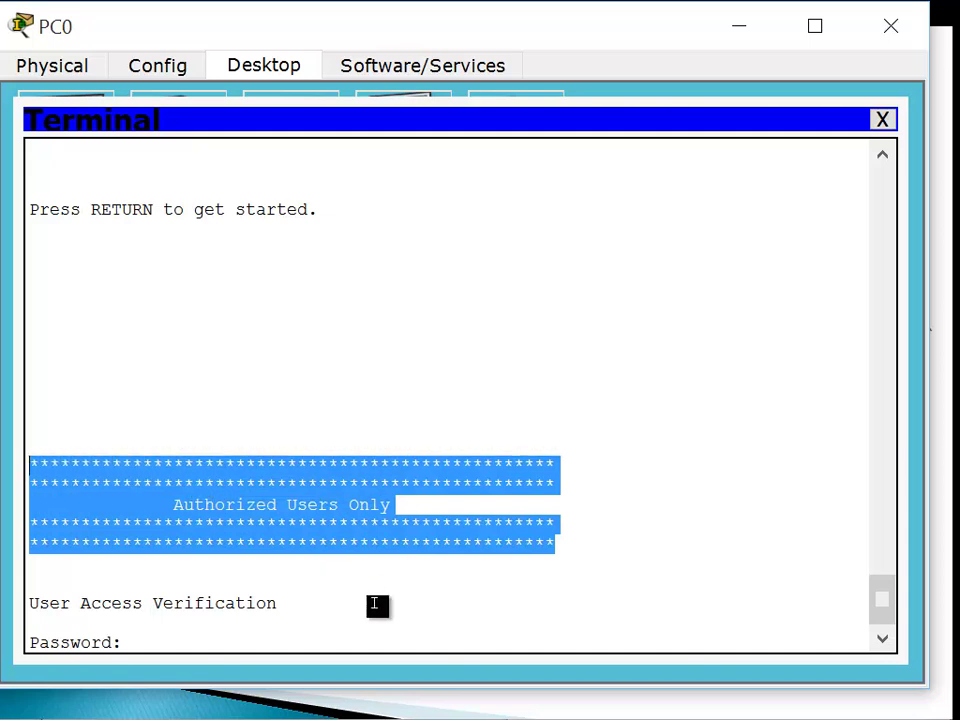
Log in to Sw1-Floor-1, run enable with its password, and type conf t.
key(Return)
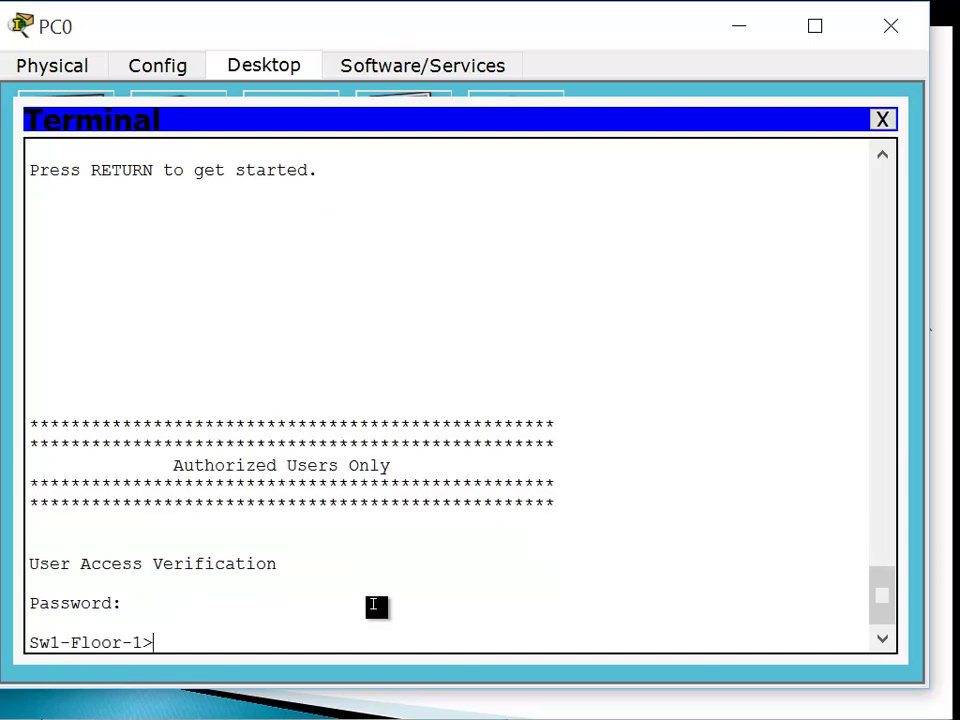
text(enalb)
key(BackSpace)
text(ble)
key(Return)
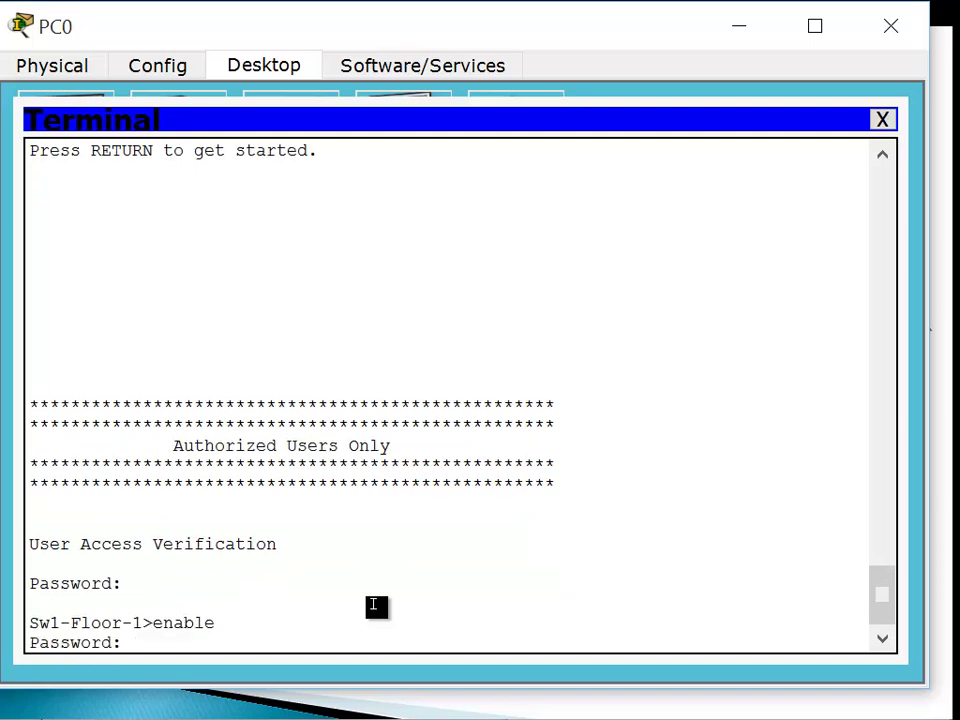
key(Return)
key(Return)
key(Return)
key(Return)
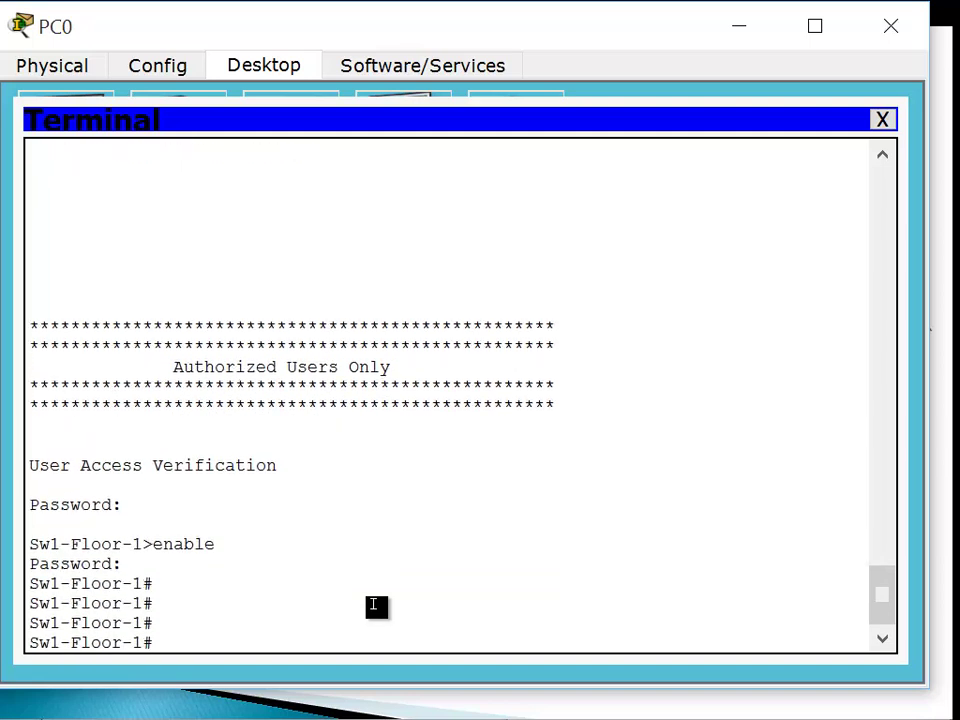
text(conf t)
key(Return)
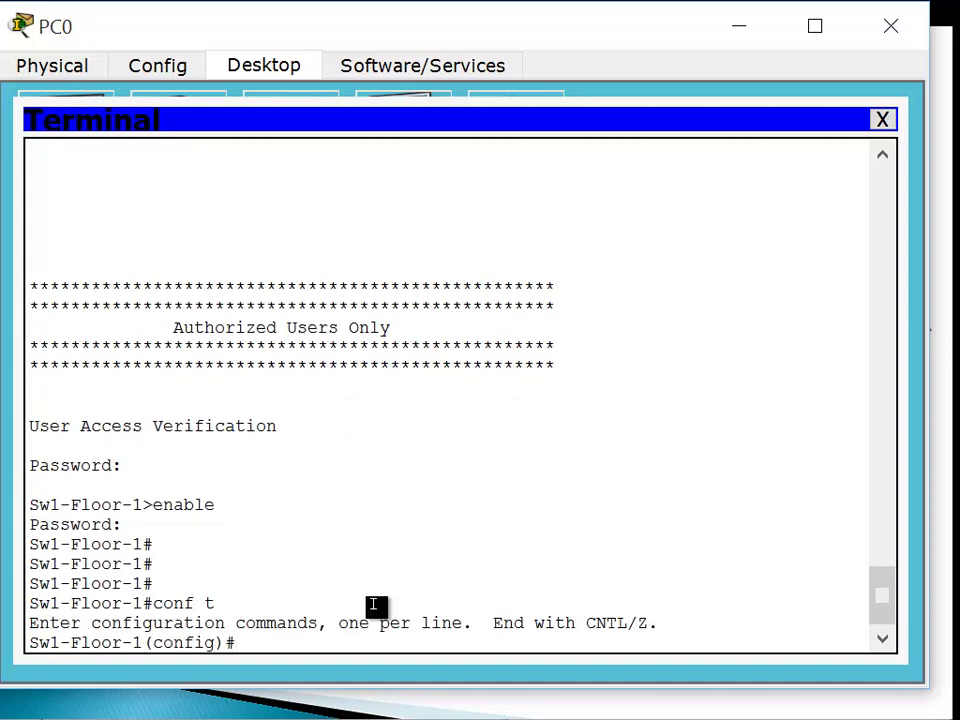
Run 'banner motd s Authorized Users Only s' on the switch.
text(banner mmot)
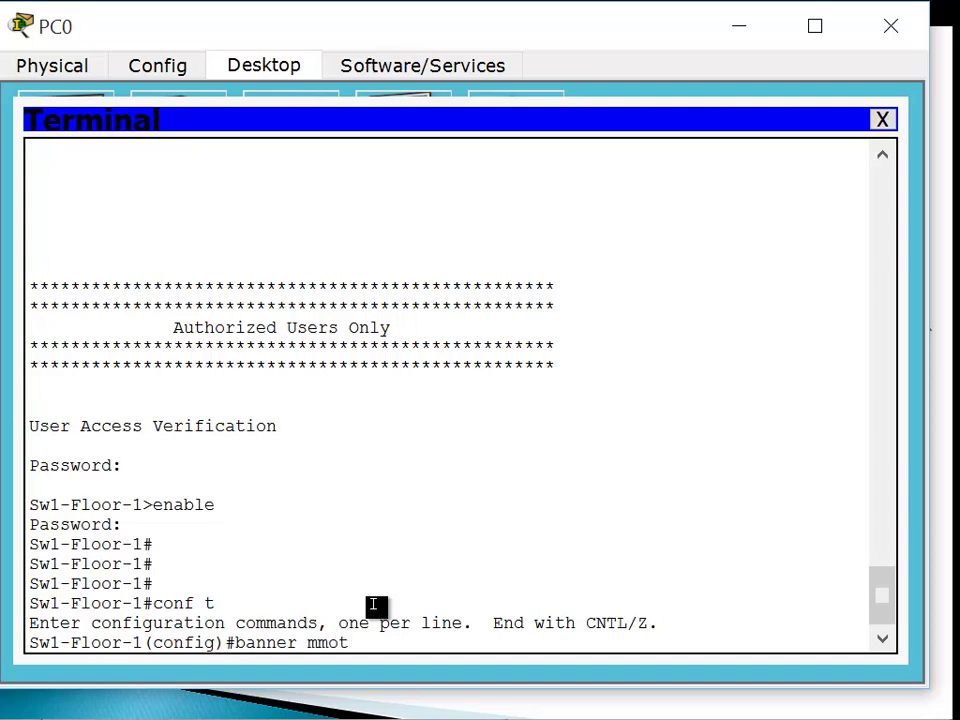
text(d)
key(BackSpace)
key(BackSpace)
key(BackSpace)
key(BackSpace)
text(otd)
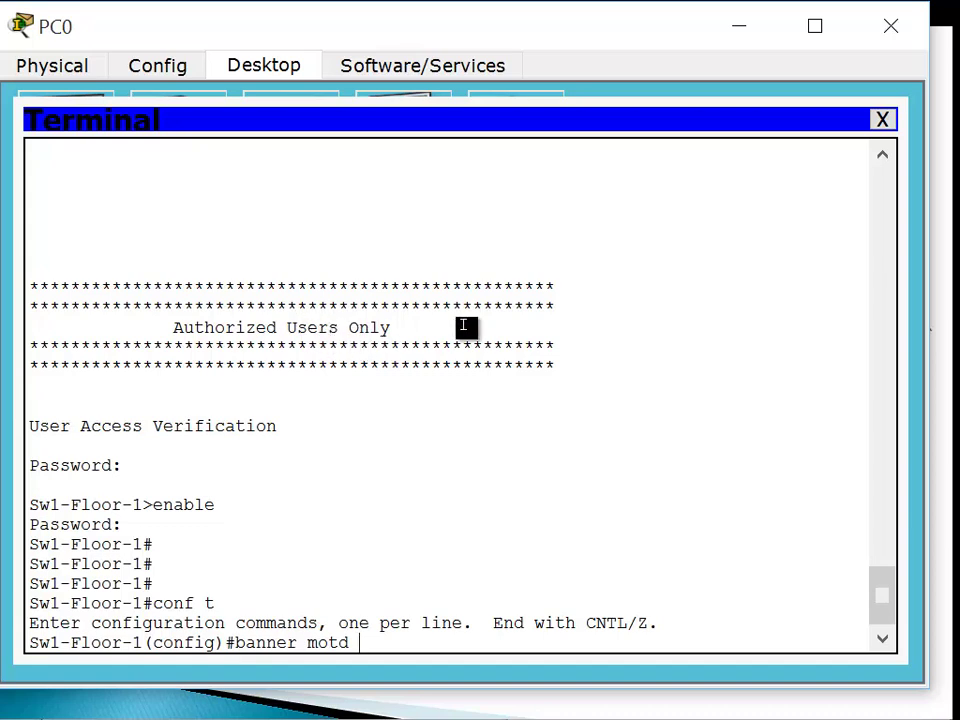
text(s Authorized)
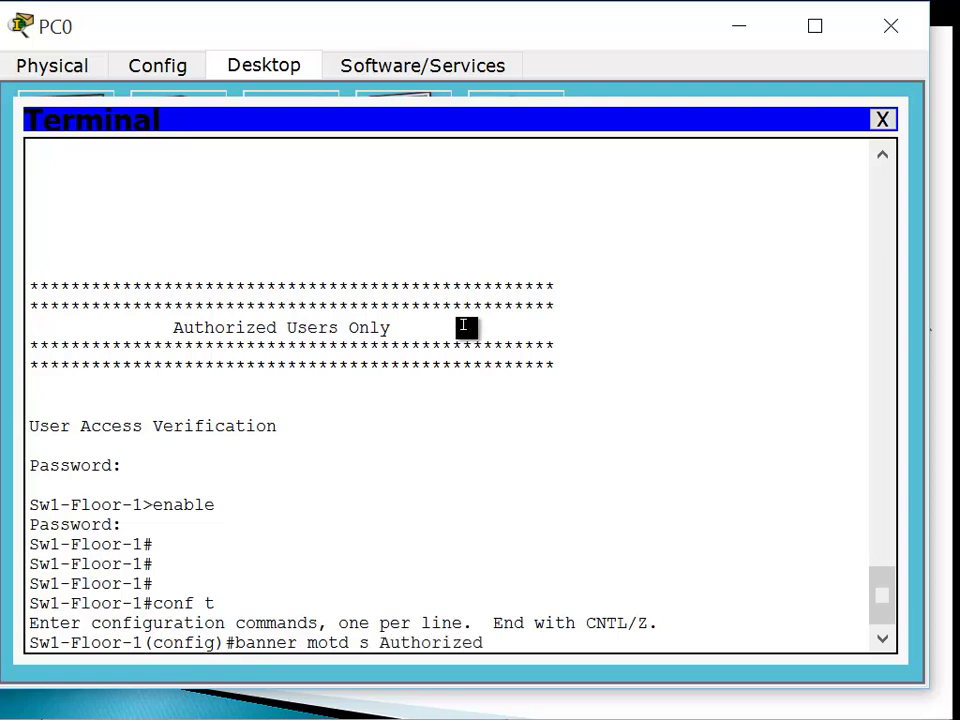
text( Users Only)
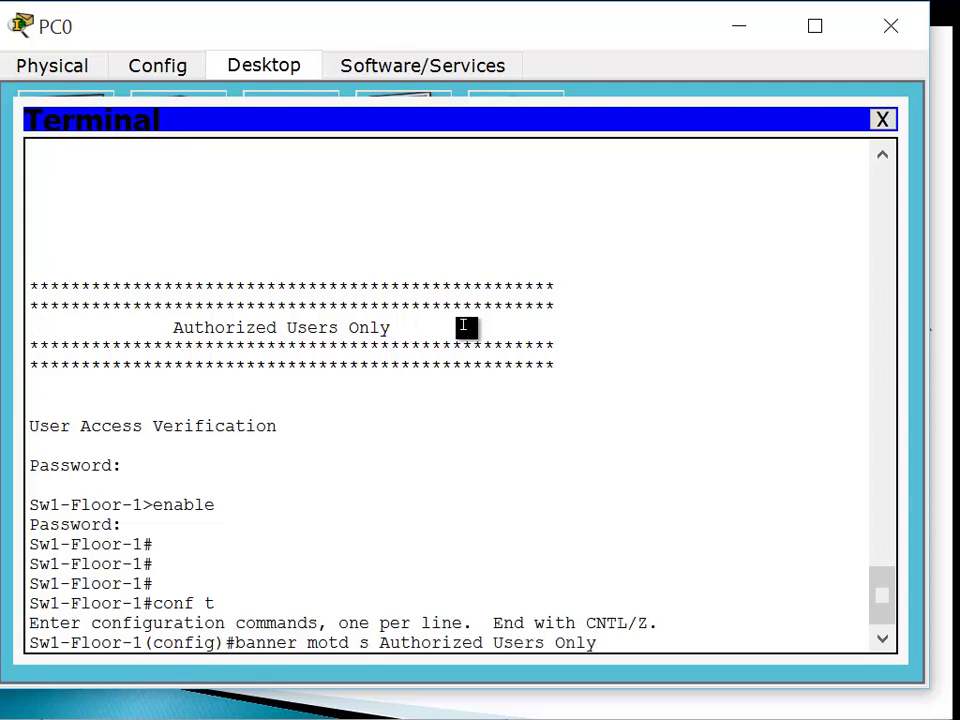
text( s)
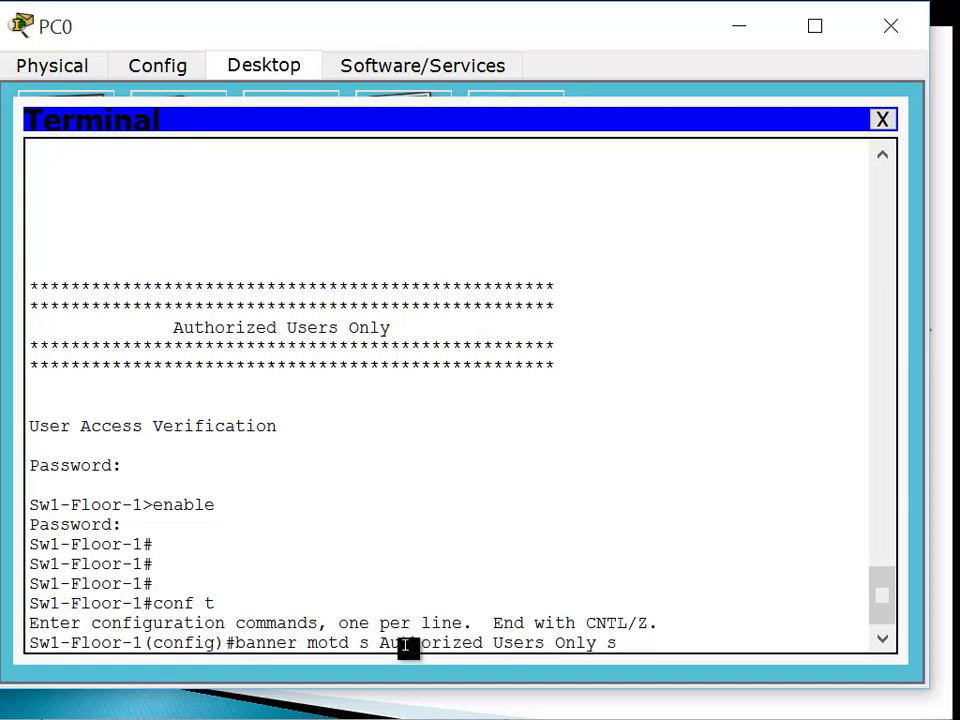
drag(381, 643, 608, 641)
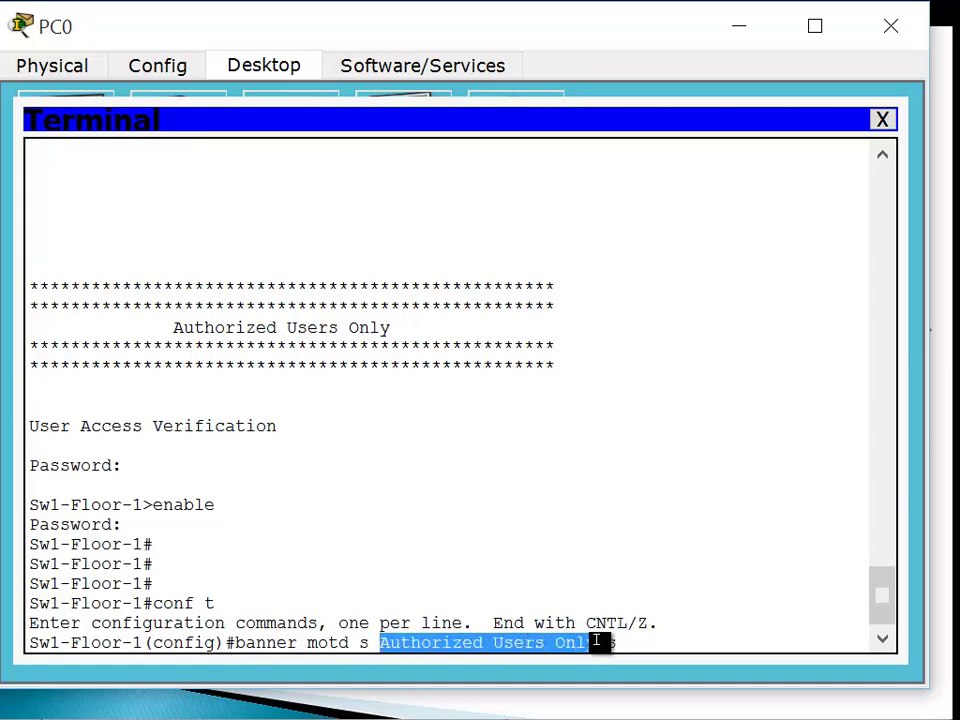
mouse_move(350, 628)
mouse_down()
mouse_move(371, 634)
mouse_move(360, 640)
mouse_up()
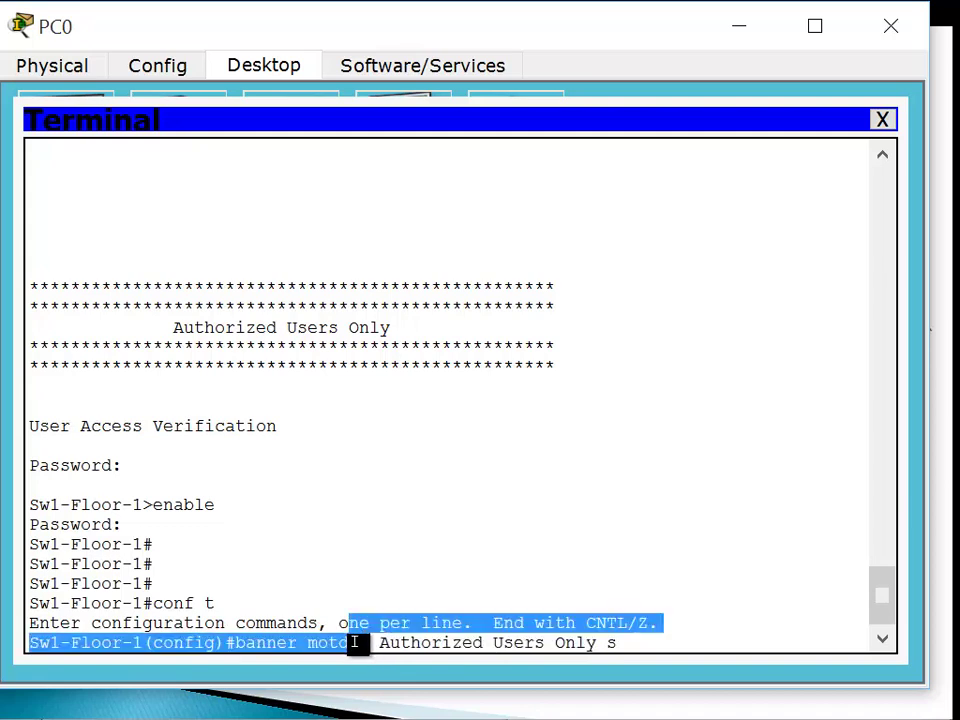
click(393, 643)
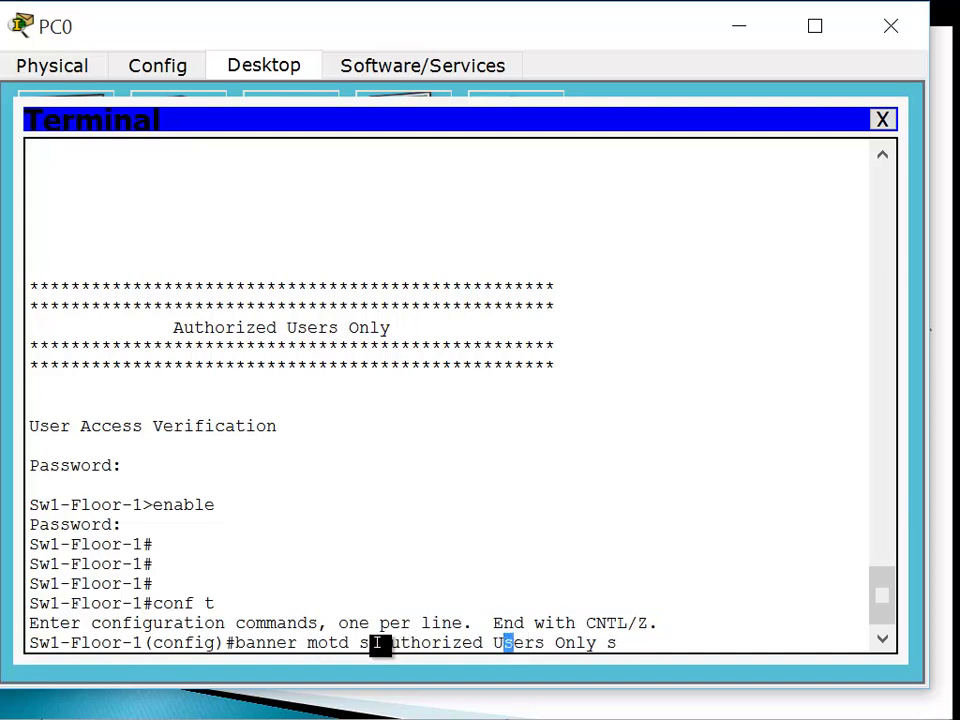
drag(380, 645, 505, 643)
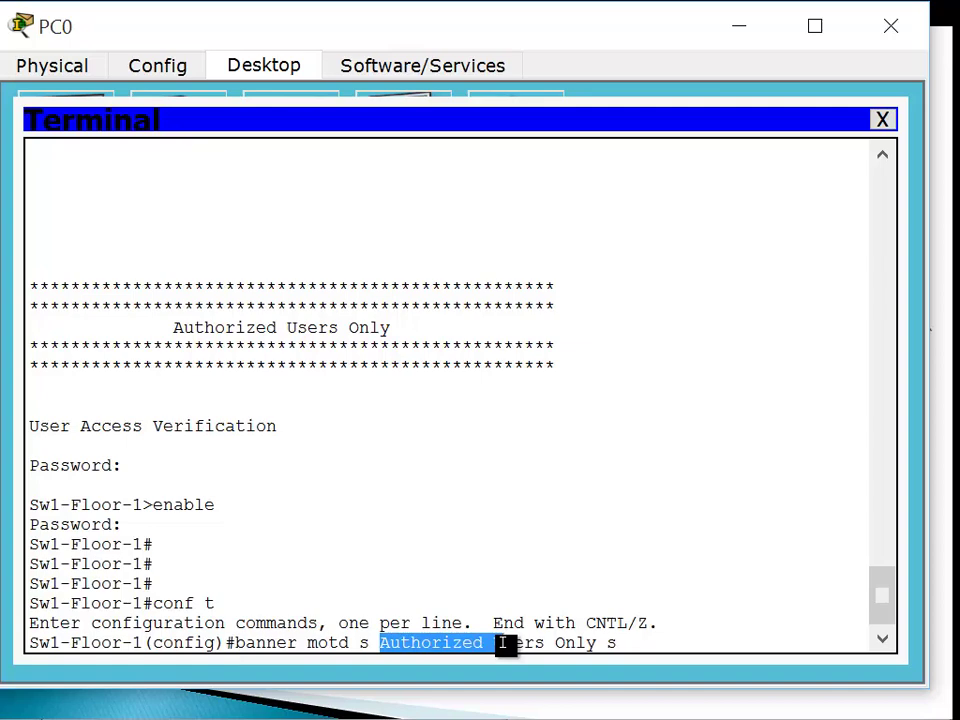
click(661, 633)
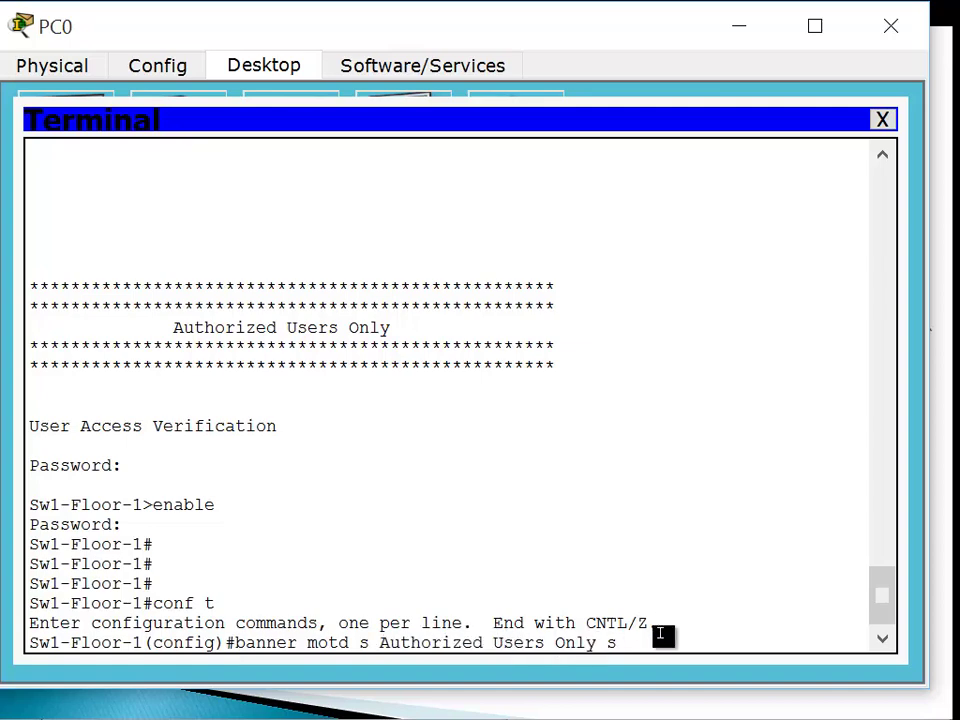
key(Return)
Exit twice and reconnect to show the truncated banner 'Authorized U'.
text(exit)
key(Return)
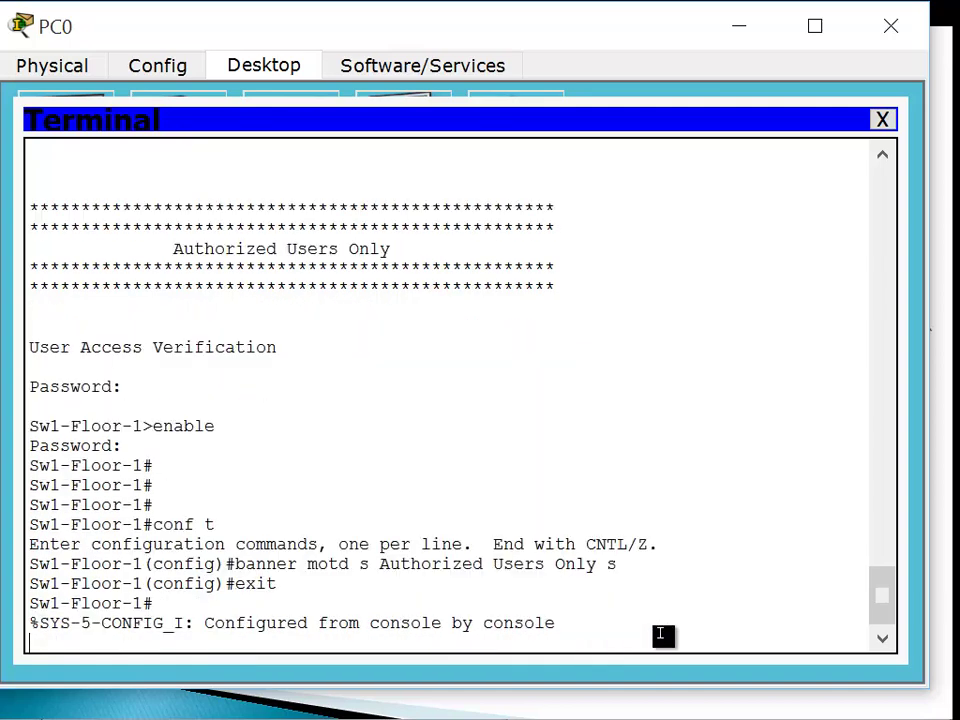
key(Return)
text(exit)
key(Return)
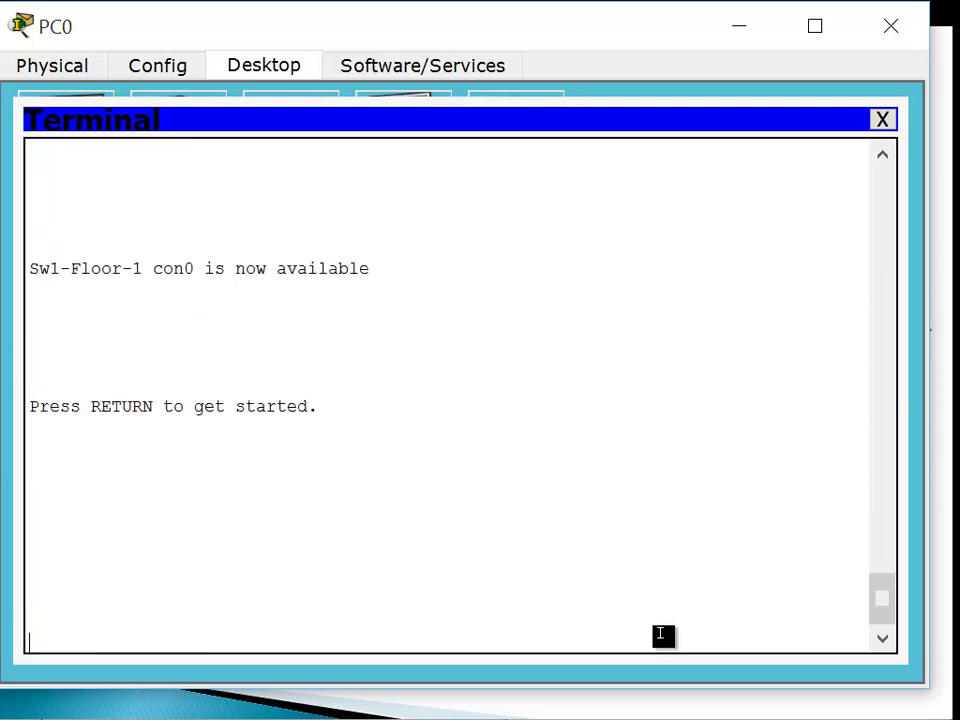
key(Return)
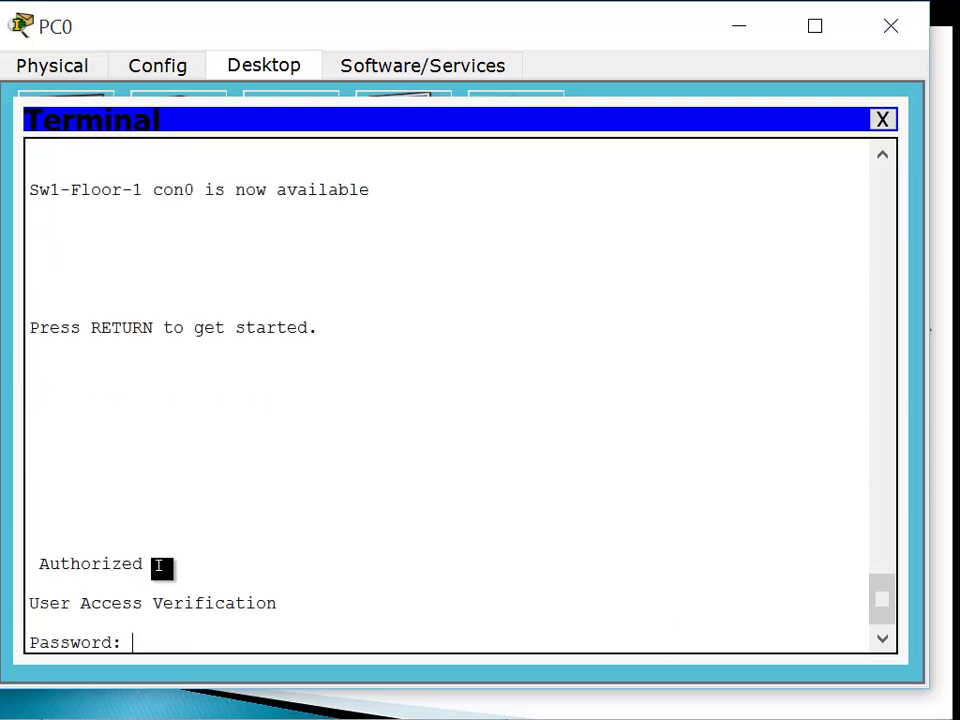
drag(155, 567, 58, 572)
drag(137, 567, 40, 559)
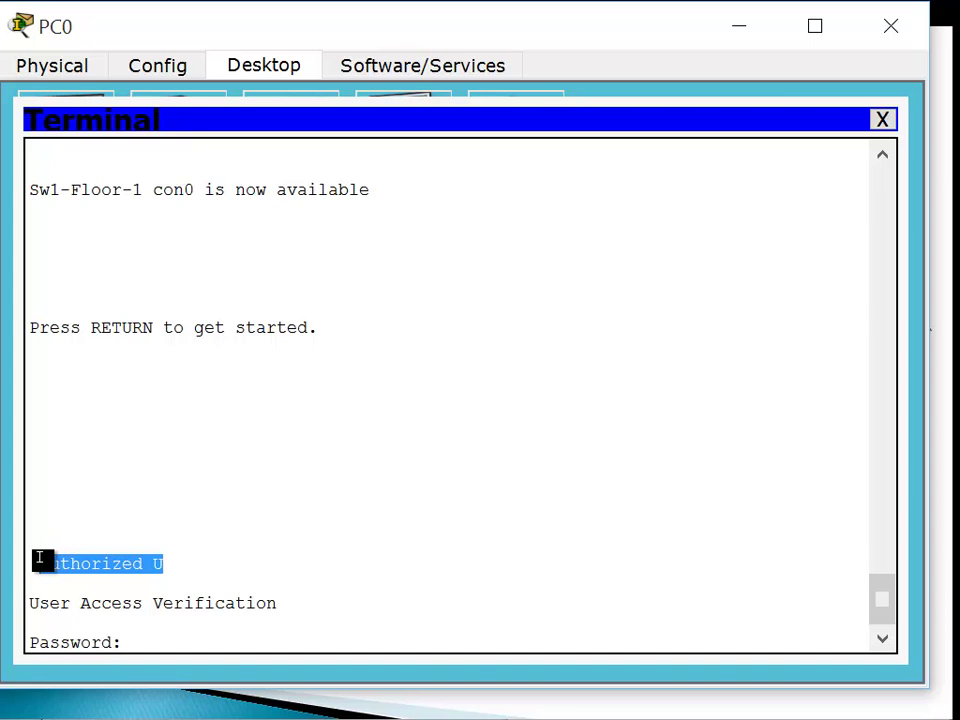
drag(40, 559, 37, 561)
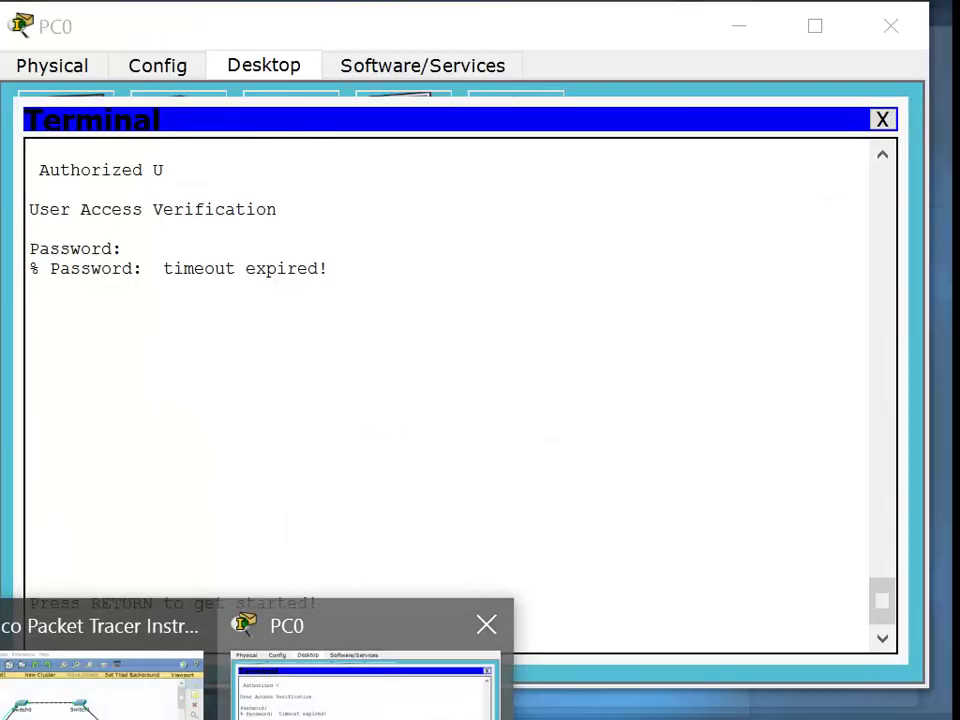
Return from the PowerPoint slideshow to the PC0 terminal window.
click(340, 660)
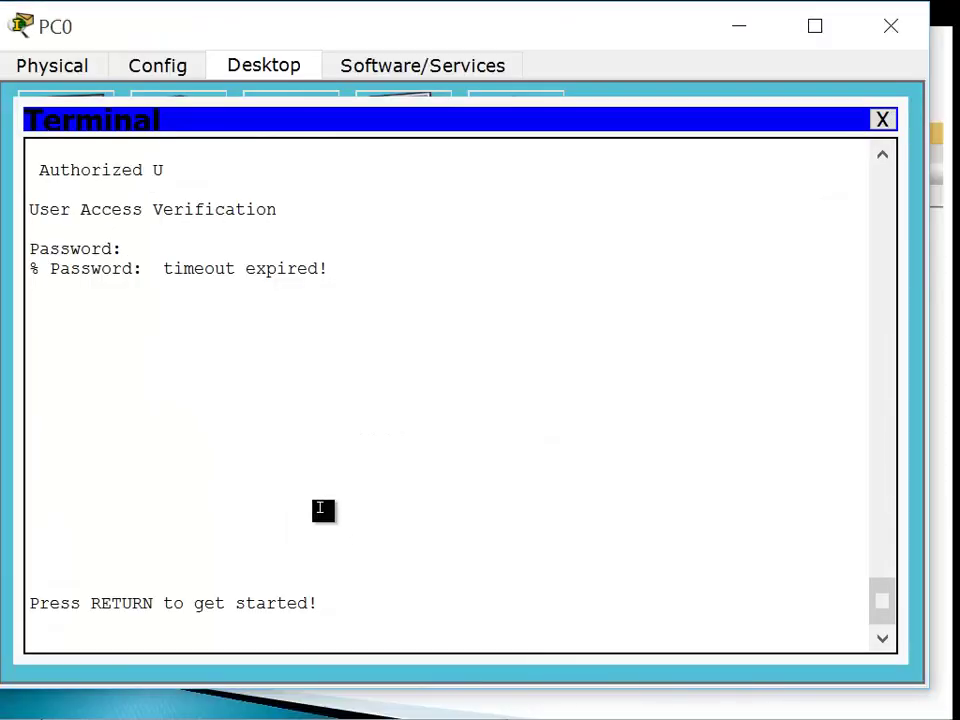
Log in to Sw1-Floor-1 and reach privileged mode with 'en'.
key(Return)
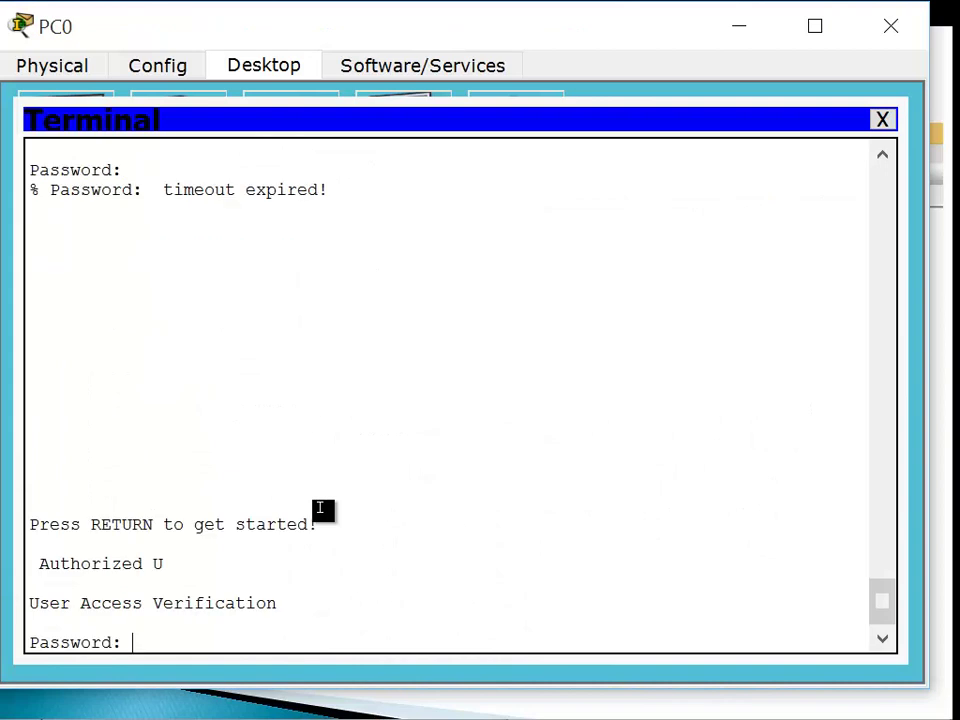
key(Return)
text(en)
key(Return)
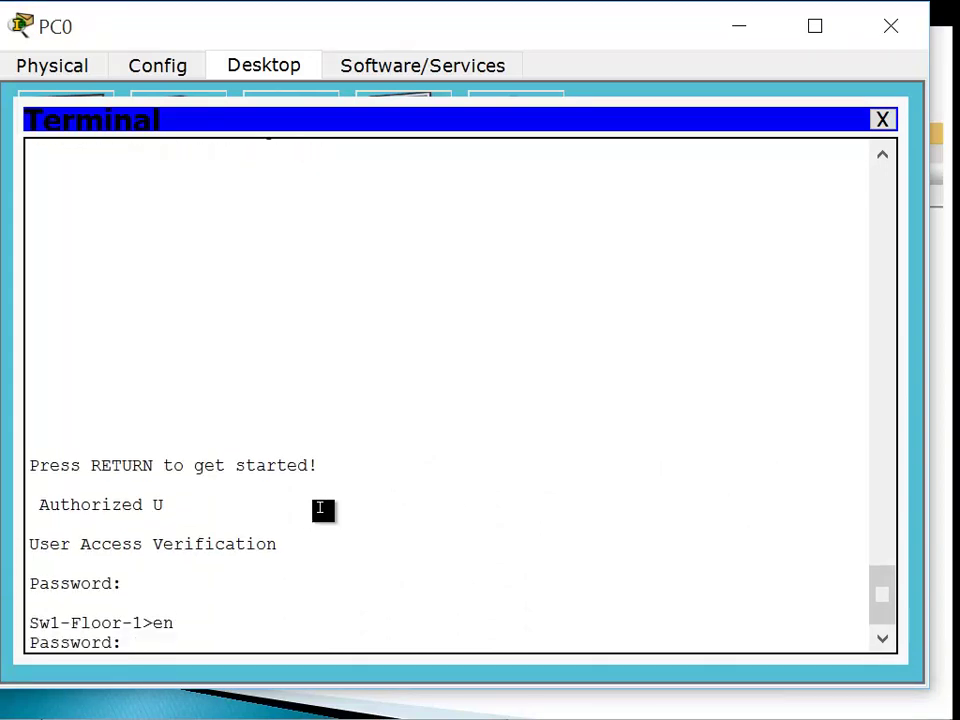
key(Return)
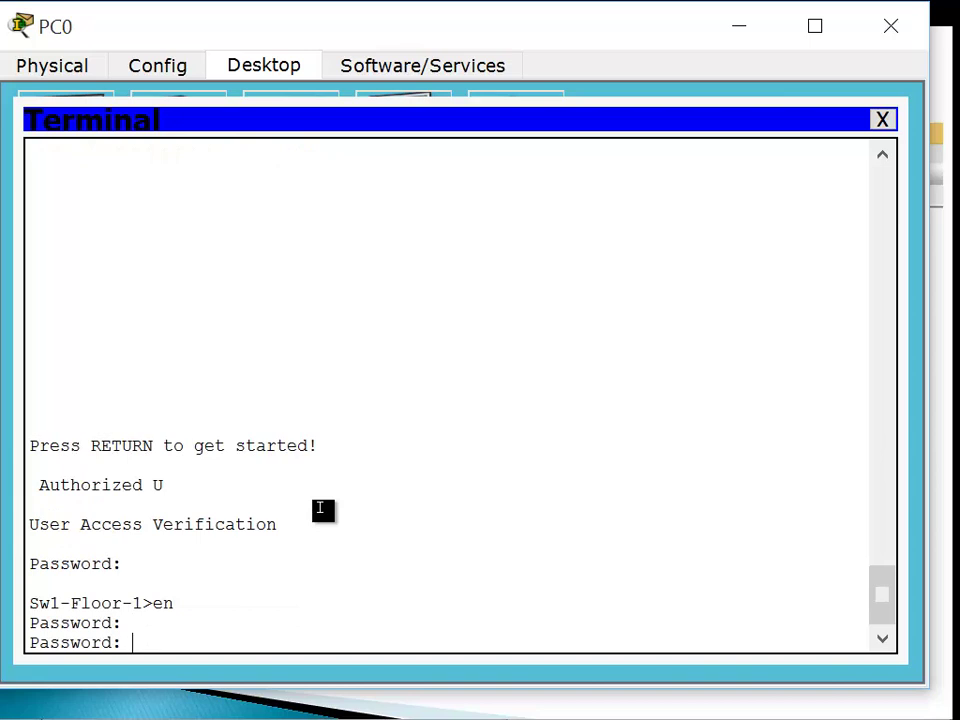
key(Return)
key(Return)
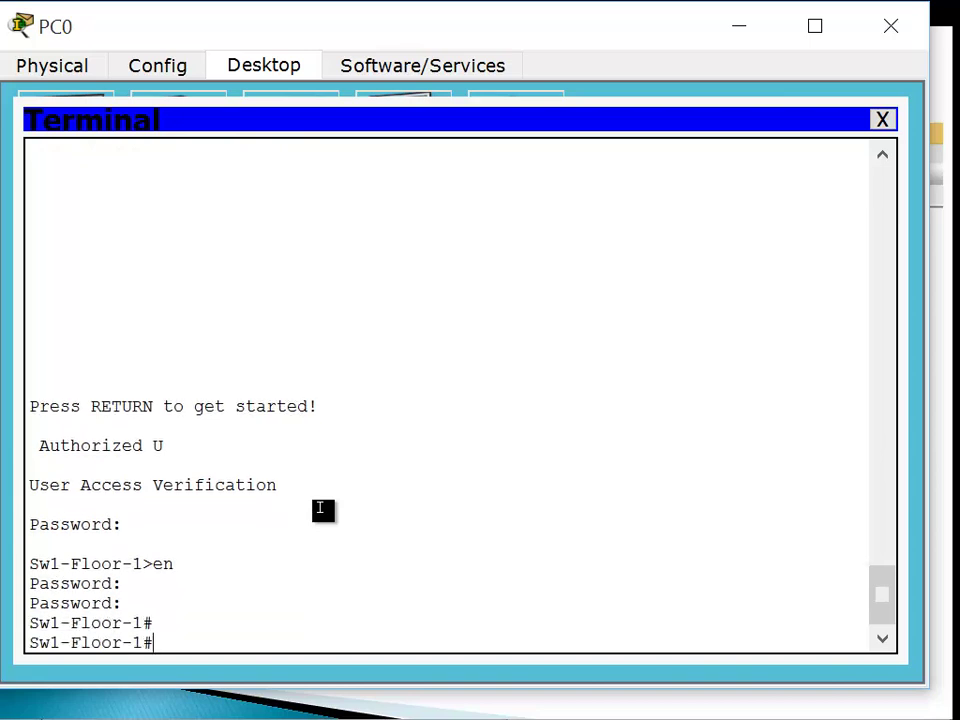
key(Return)
Enter global configuration and start 'banner motd $' awaiting banner text.
text(show)
key(BackSpace)
key(BackSpace)
key(BackSpace)
key(BackSpace)
key(BackSpace)
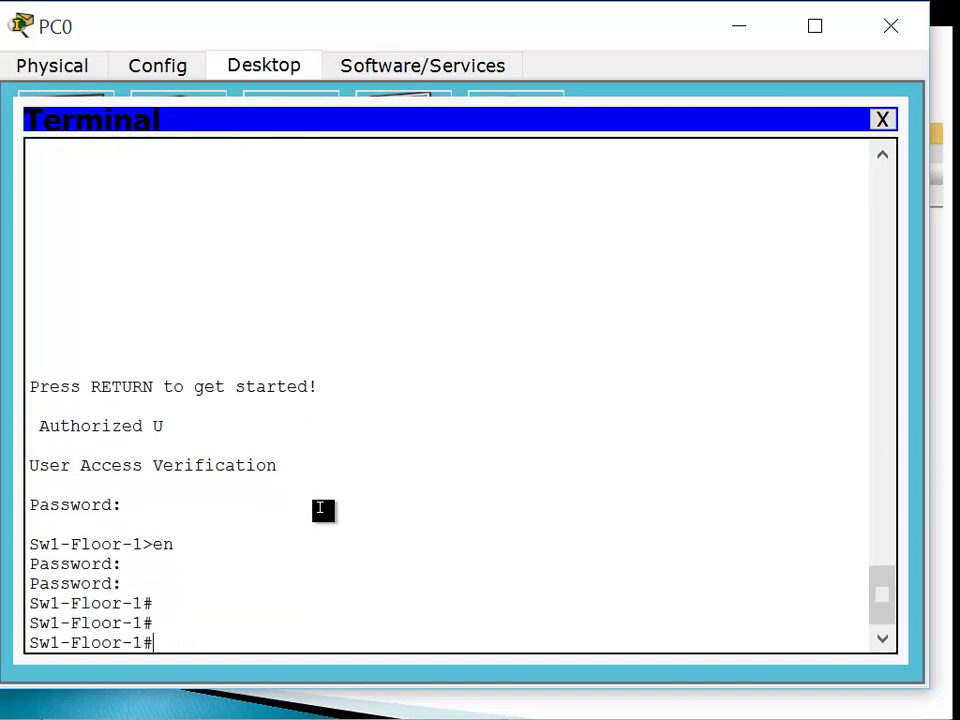
text(conf t)
key(Return)
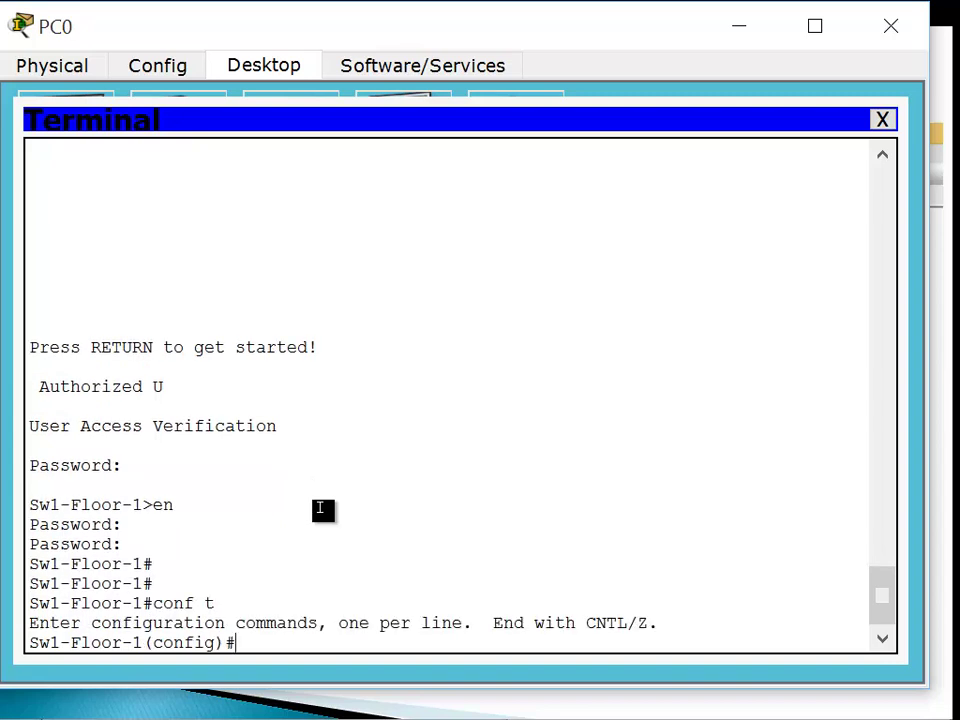
text(bann)
key(BackSpace)
key(BackSpace)
key(BackSpace)
key(BackSpace)
text(banner motd )
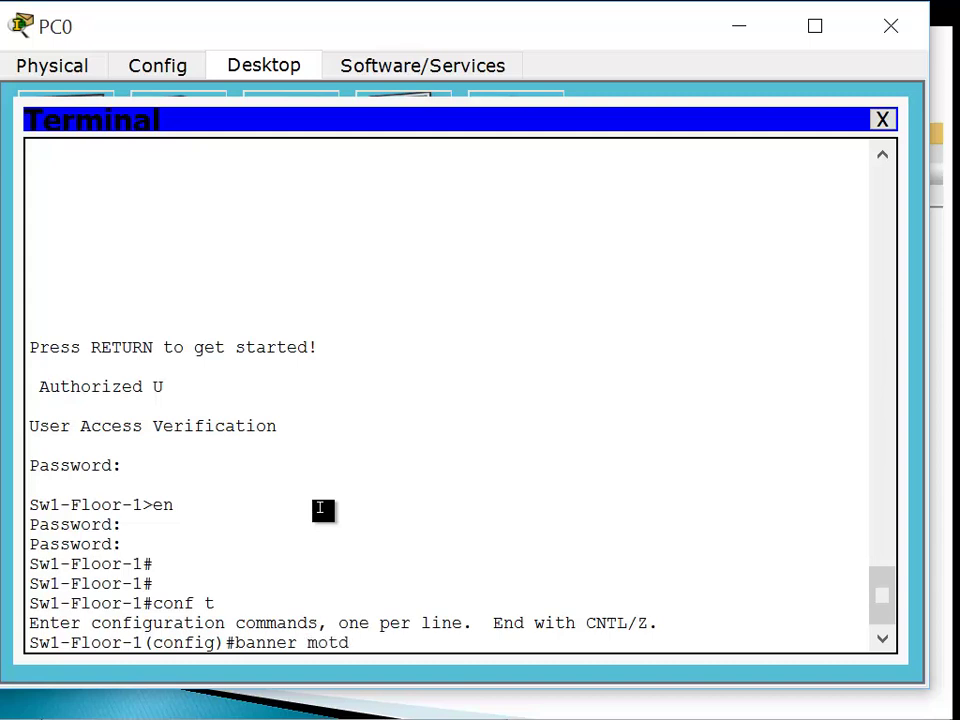
text($)
key(Return)
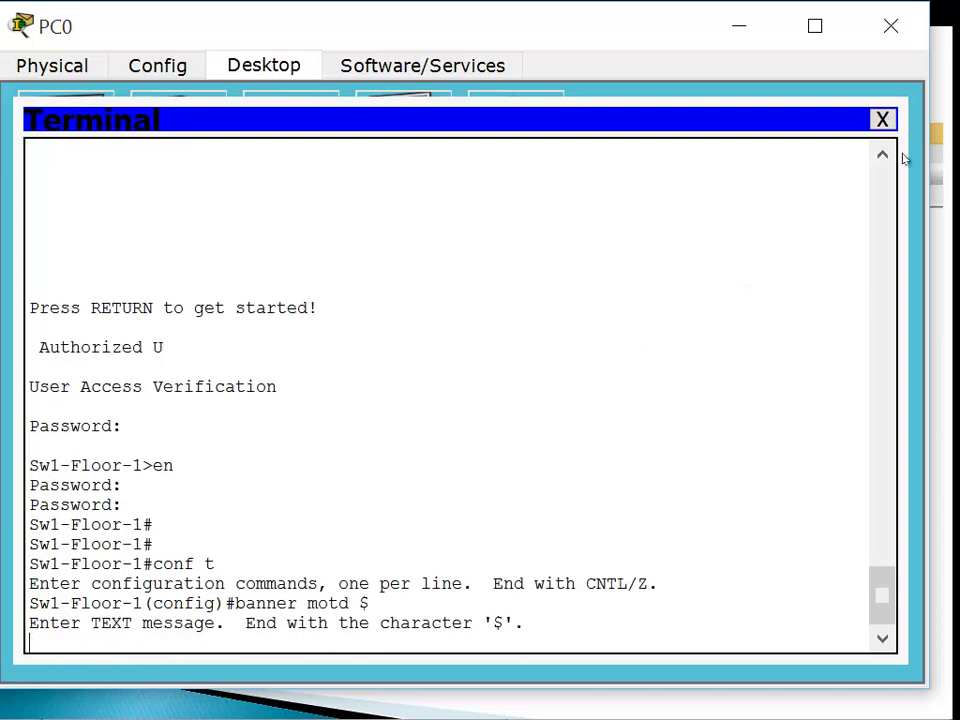
Copy the earlier starred 'Authorized Users Only' banner from the terminal output.
click(883, 155)
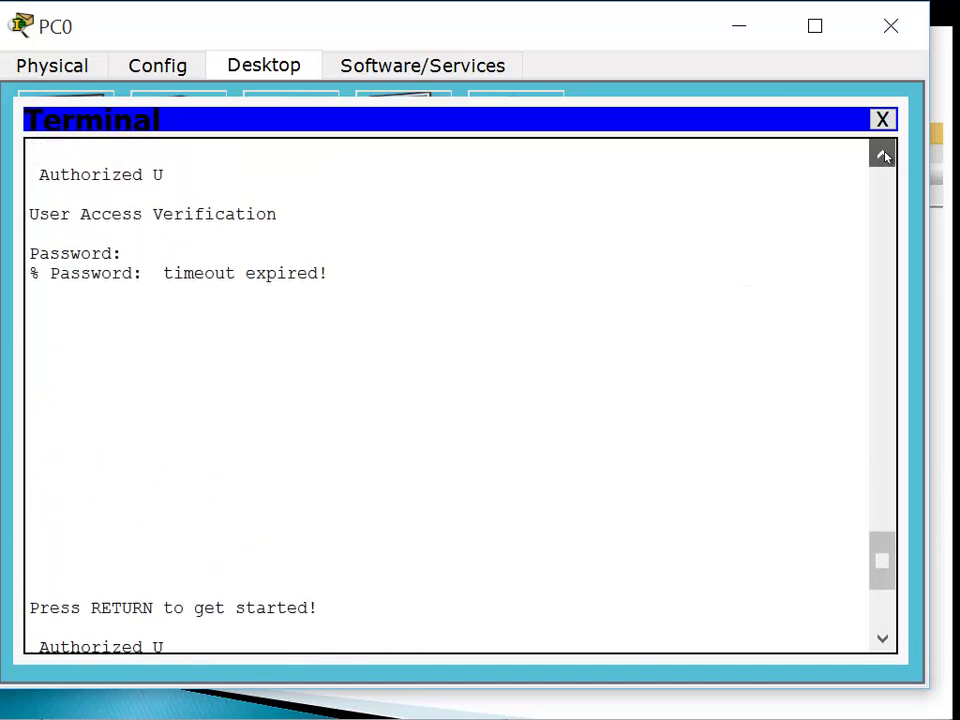
click(881, 184)
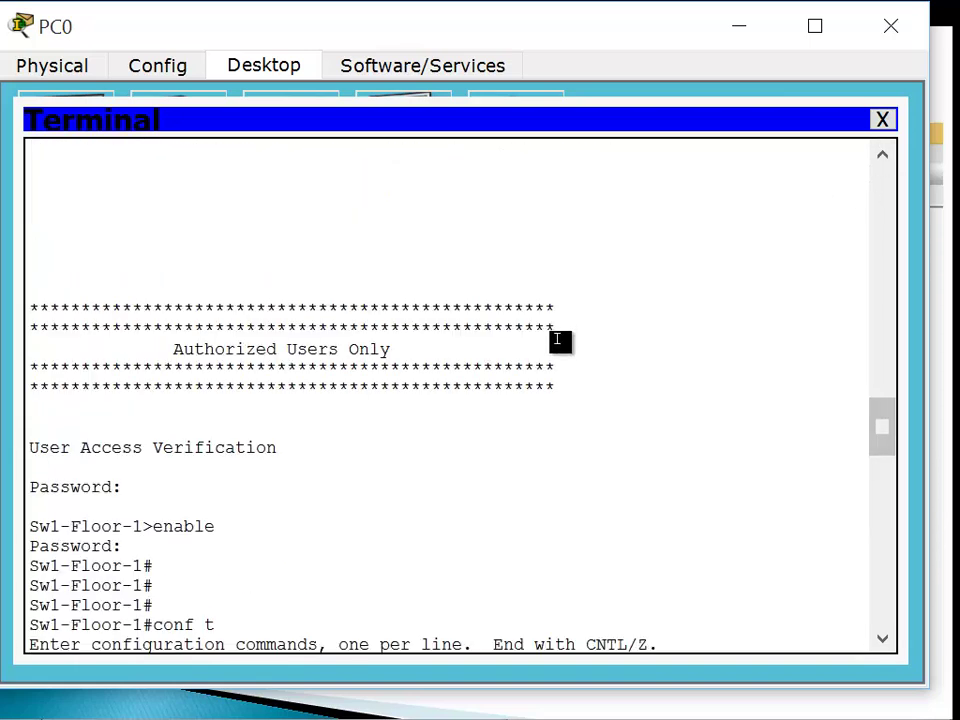
drag(561, 384, 440, 392)
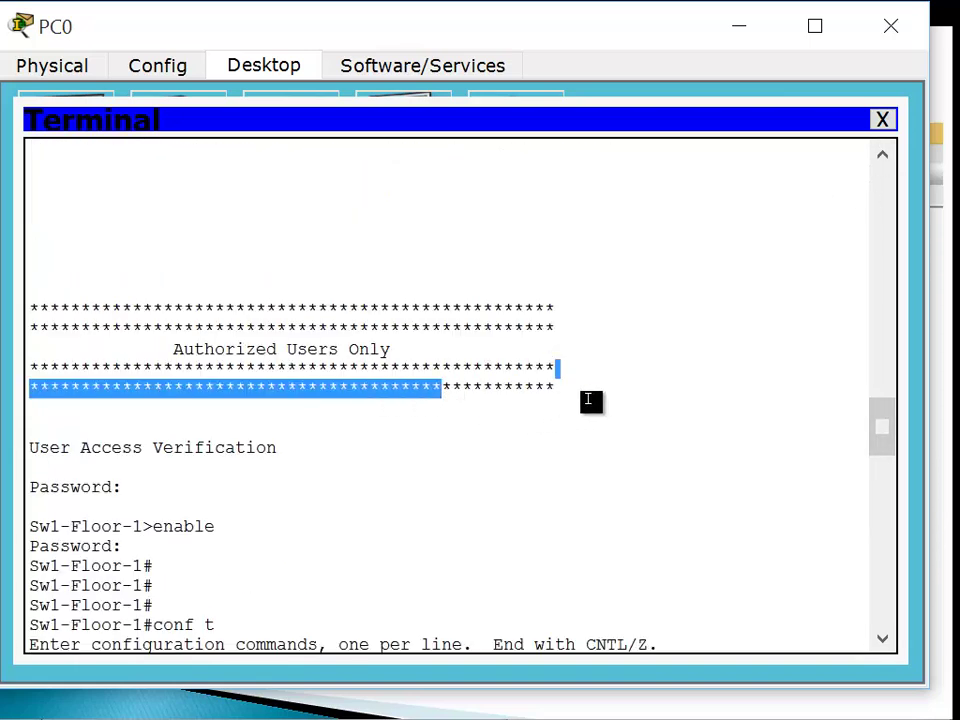
drag(590, 400, 24, 315)
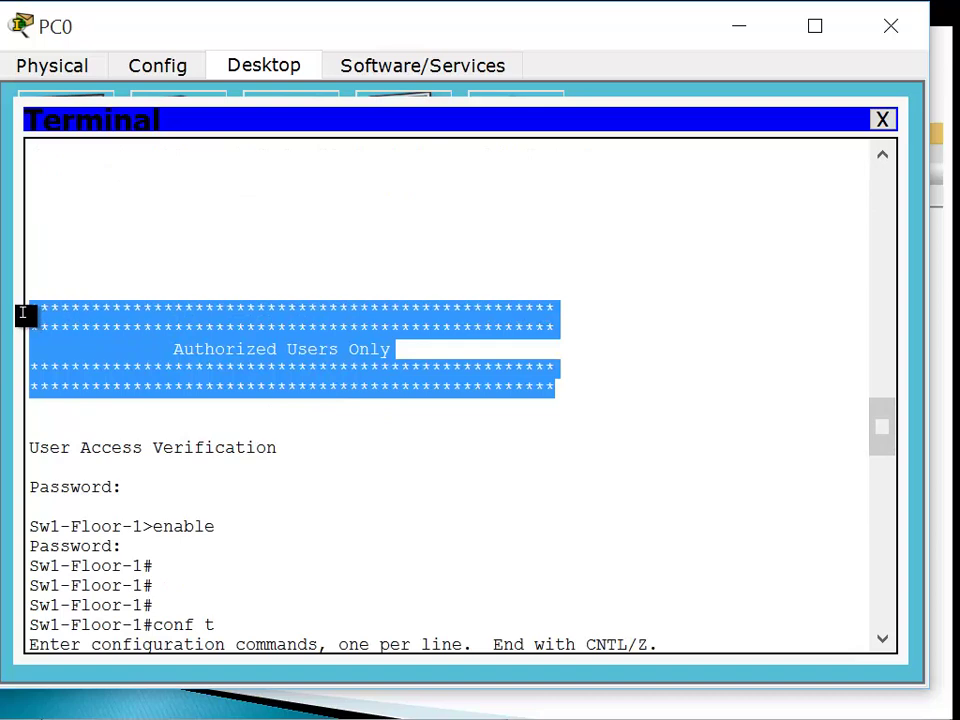
right_click(244, 316)
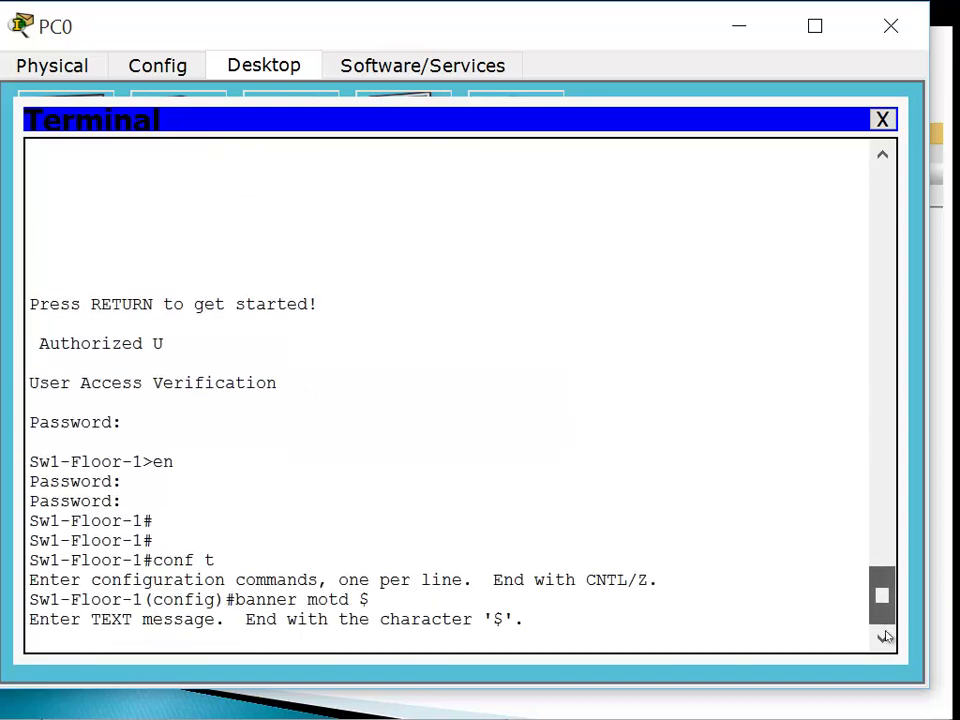
Paste the starred banner text and close it with $.
right_click(701, 641)
click(744, 690)
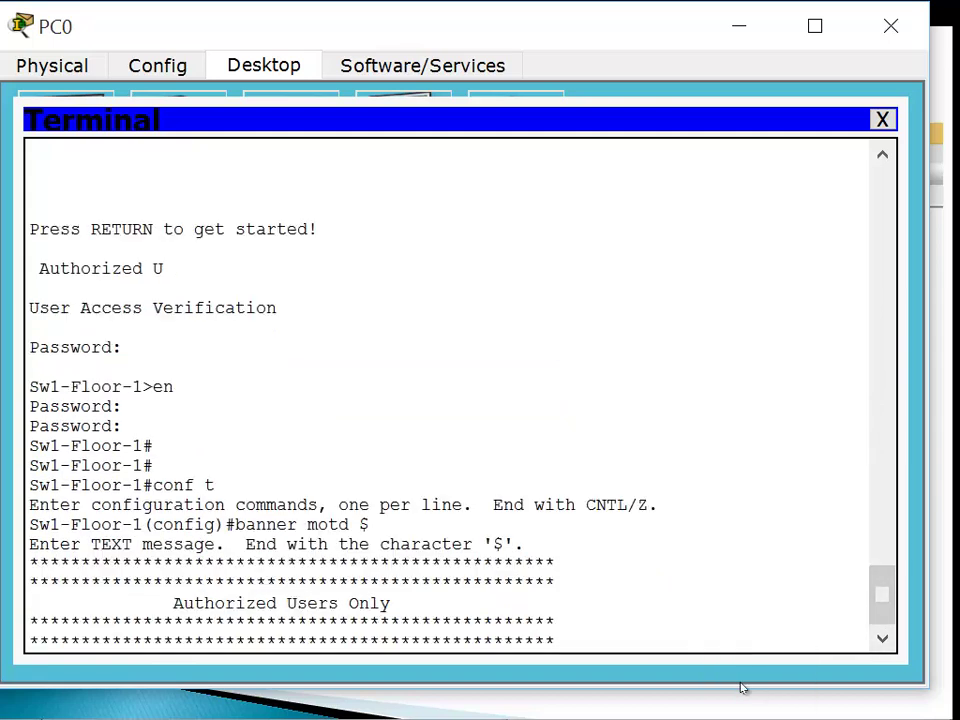
key(Return)
text($)
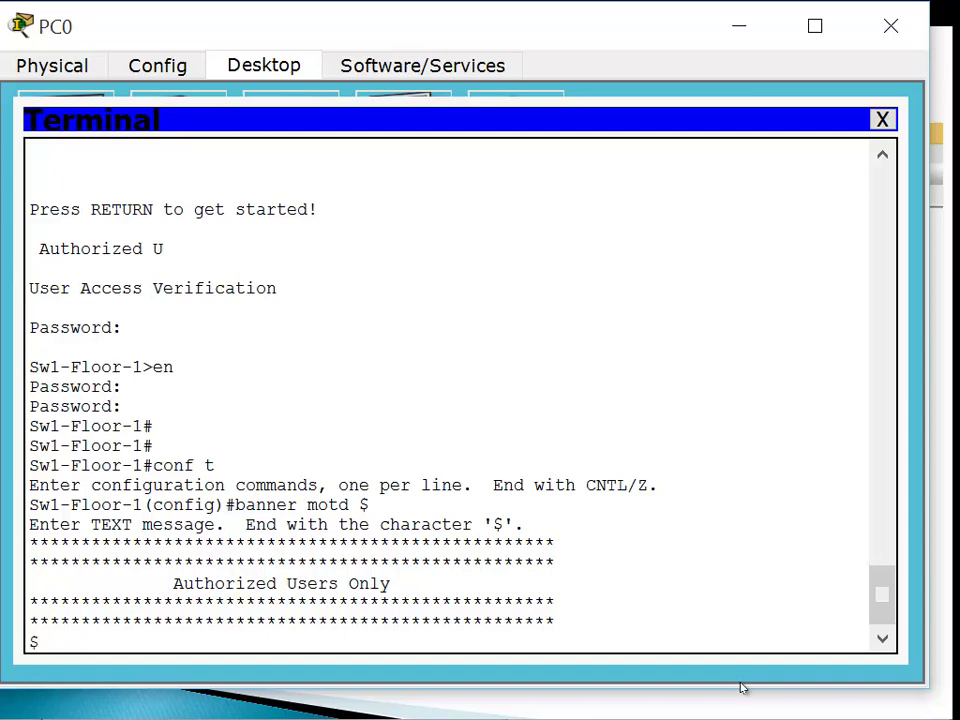
key(Return)
Exit twice, log back in to see the banner, and enable privileged mode with 'ena'.
text(exit)
key(Return)
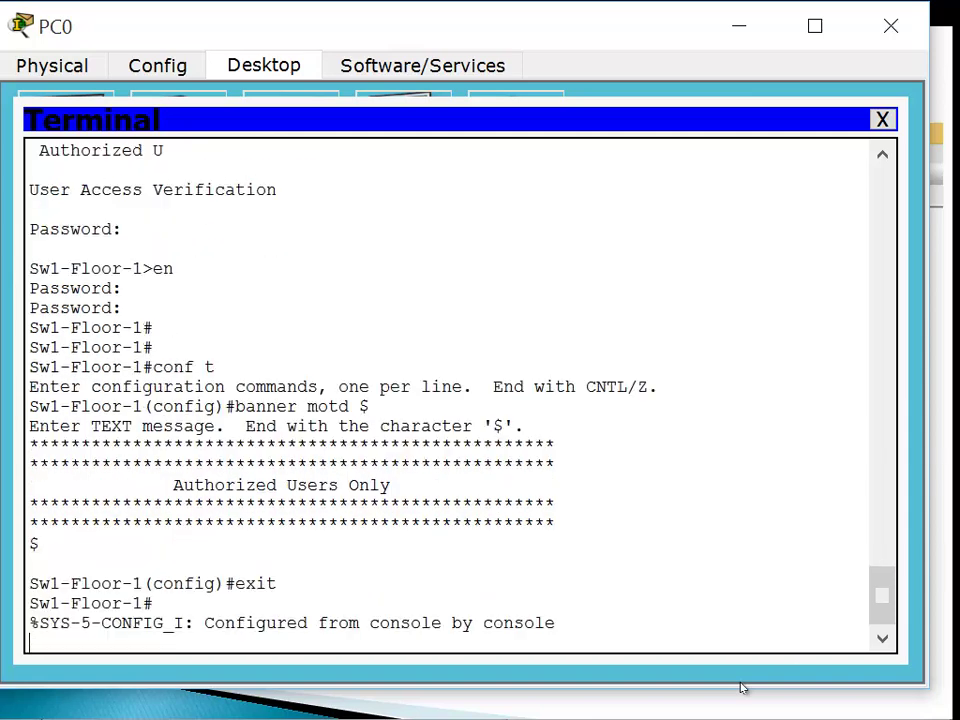
text(exit)
key(Return)
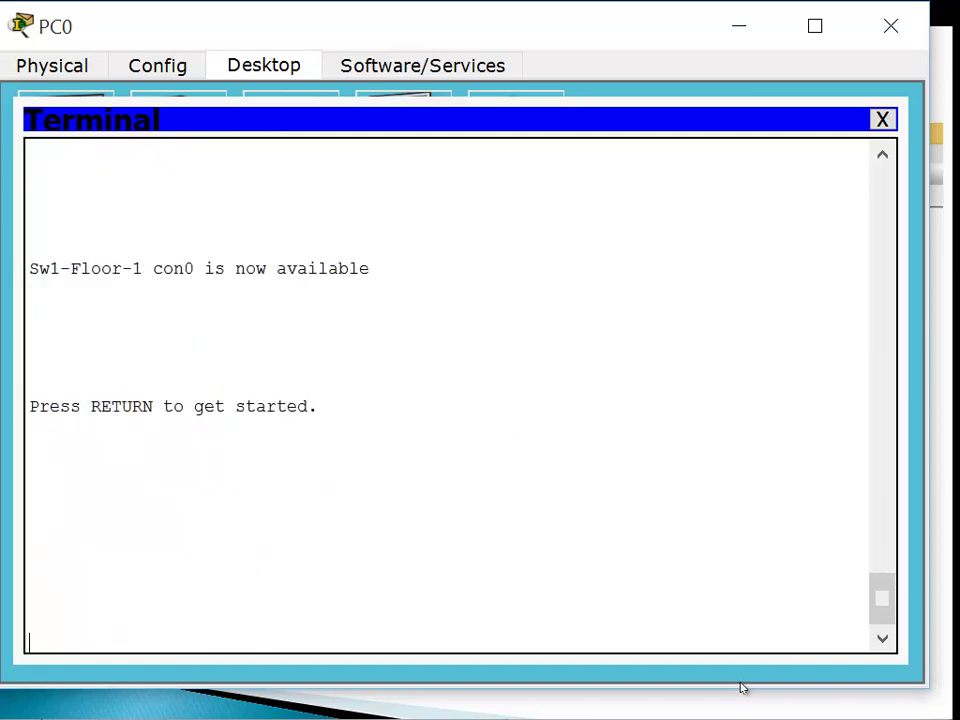
key(Return)
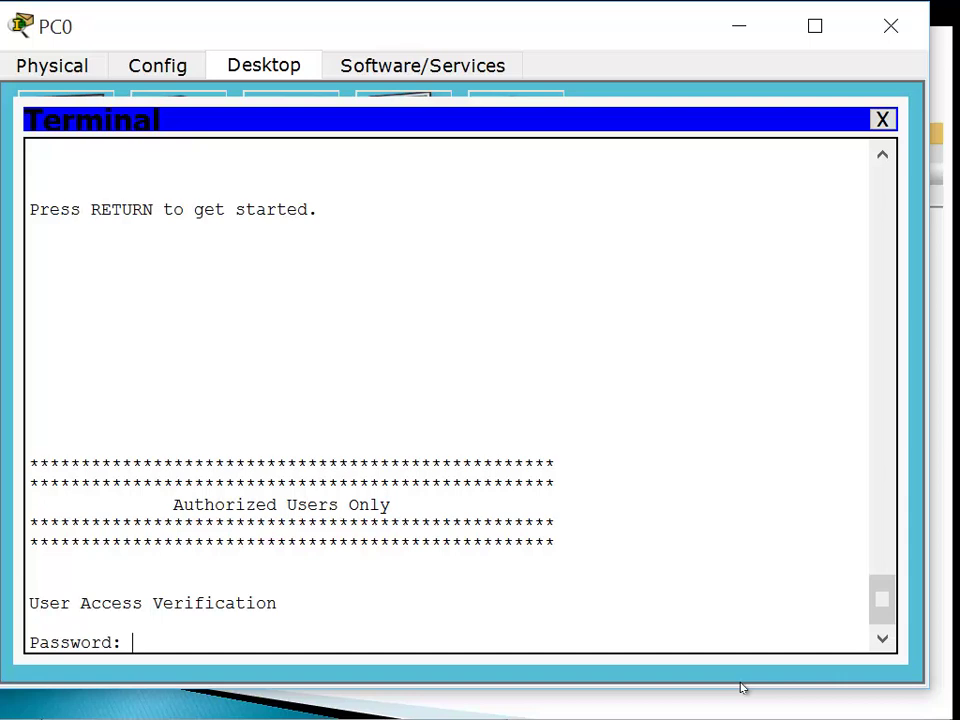
key(Return)
text(ena)
key(Return)
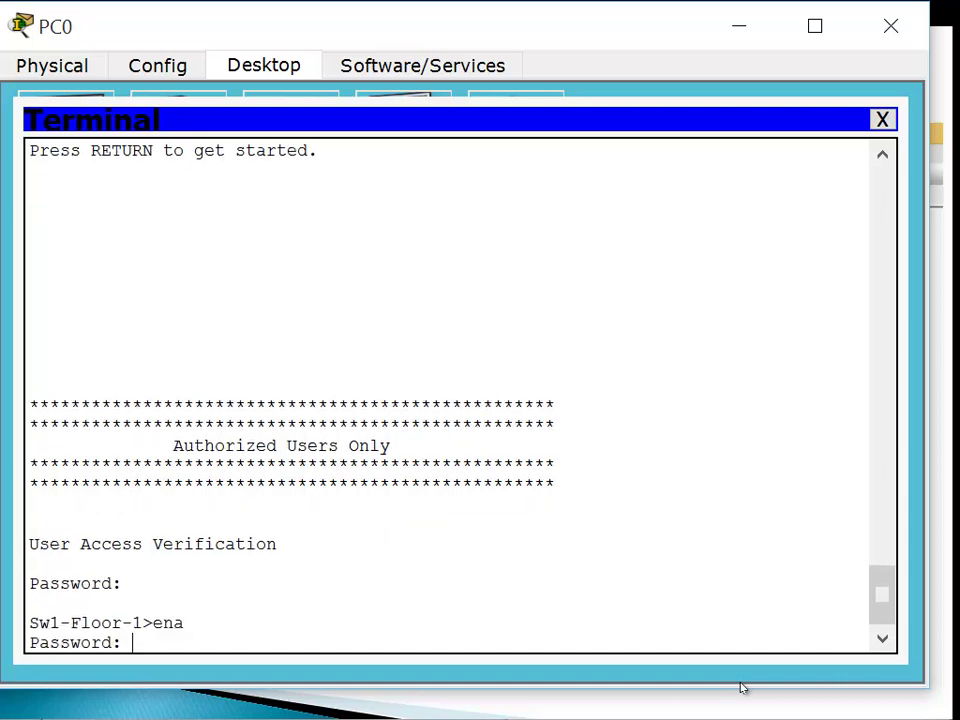
key(Return)
Run 'show run' and point out the banner motd and service password-encryption lines.
text(show run)
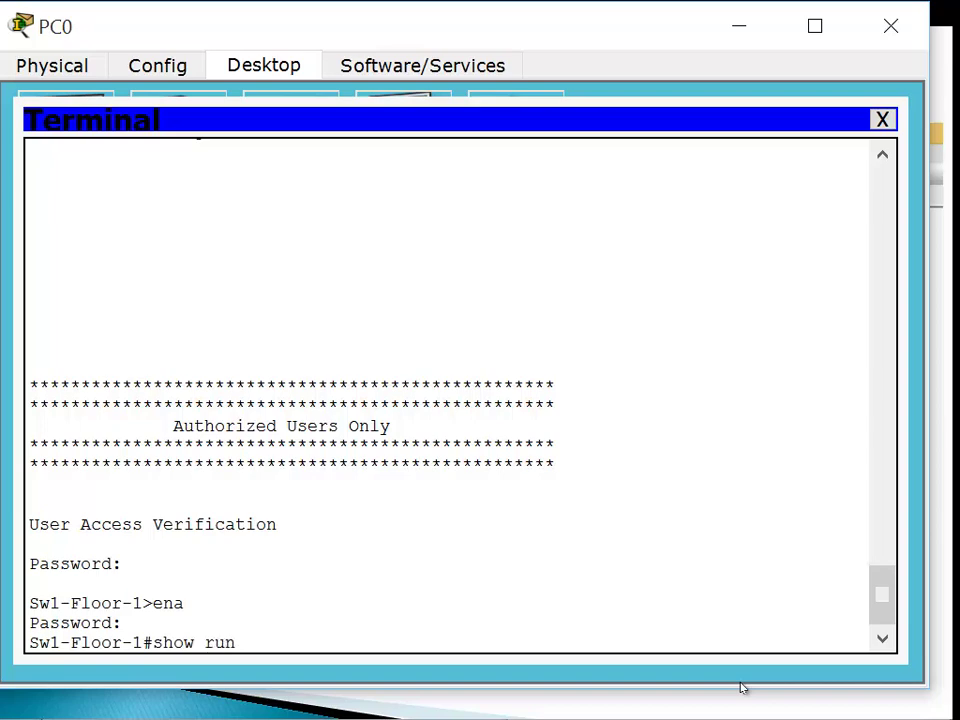
key(Return)
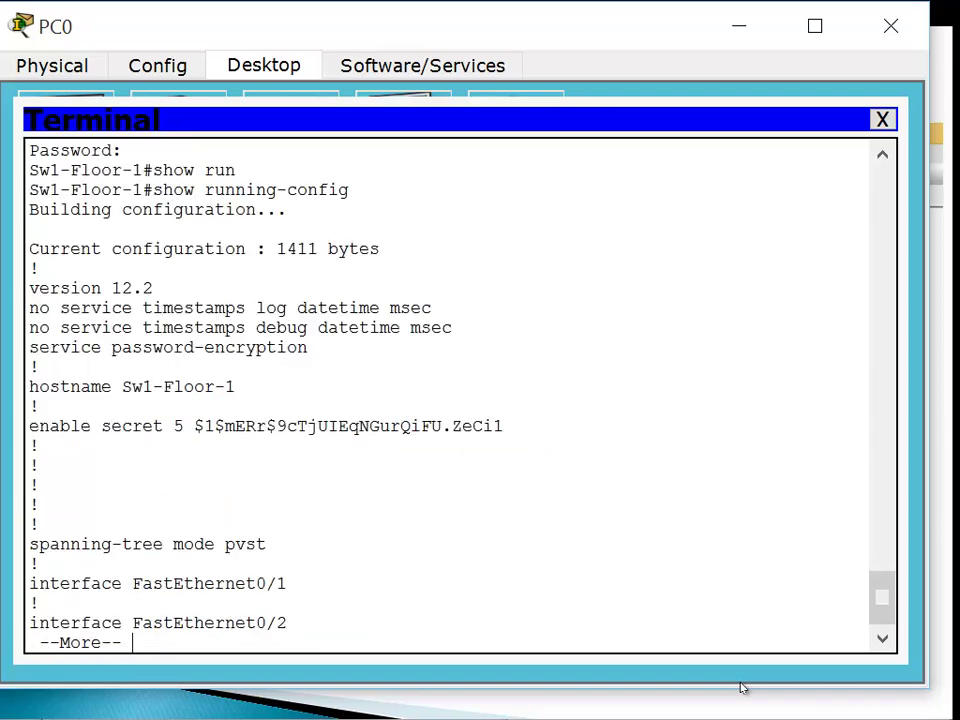
key(space)
key(space)
key(space)
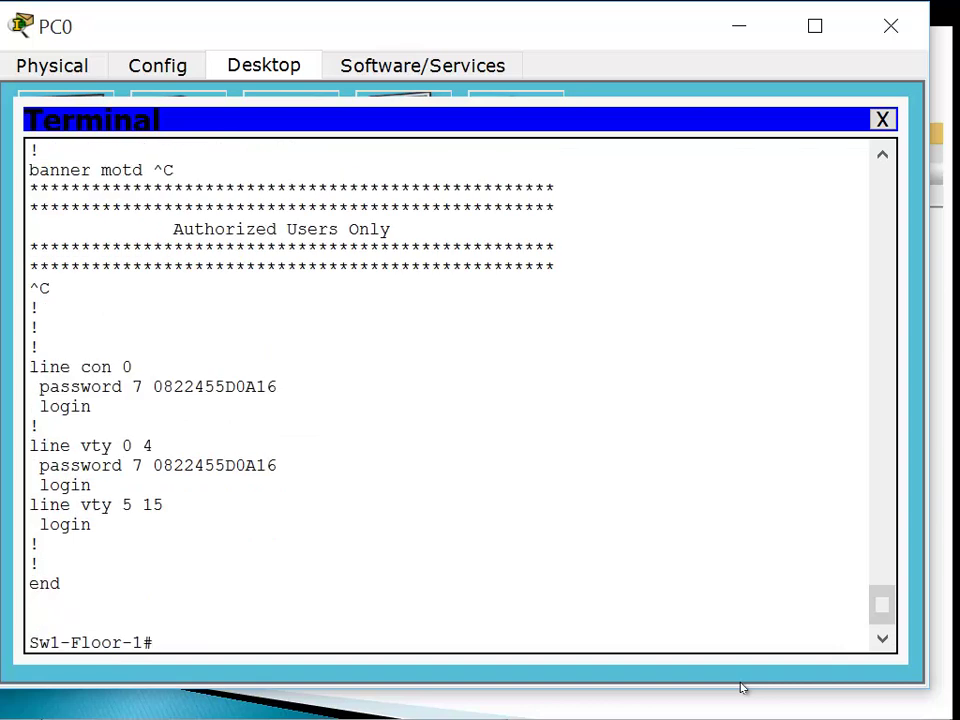
drag(538, 328, 109, 214)
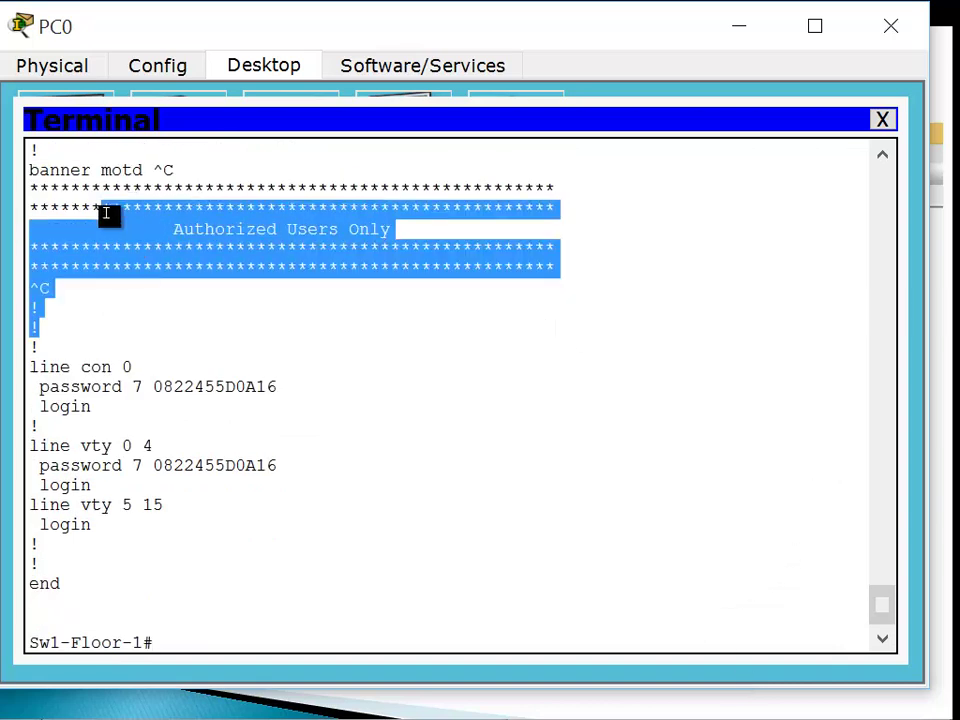
click(210, 429)
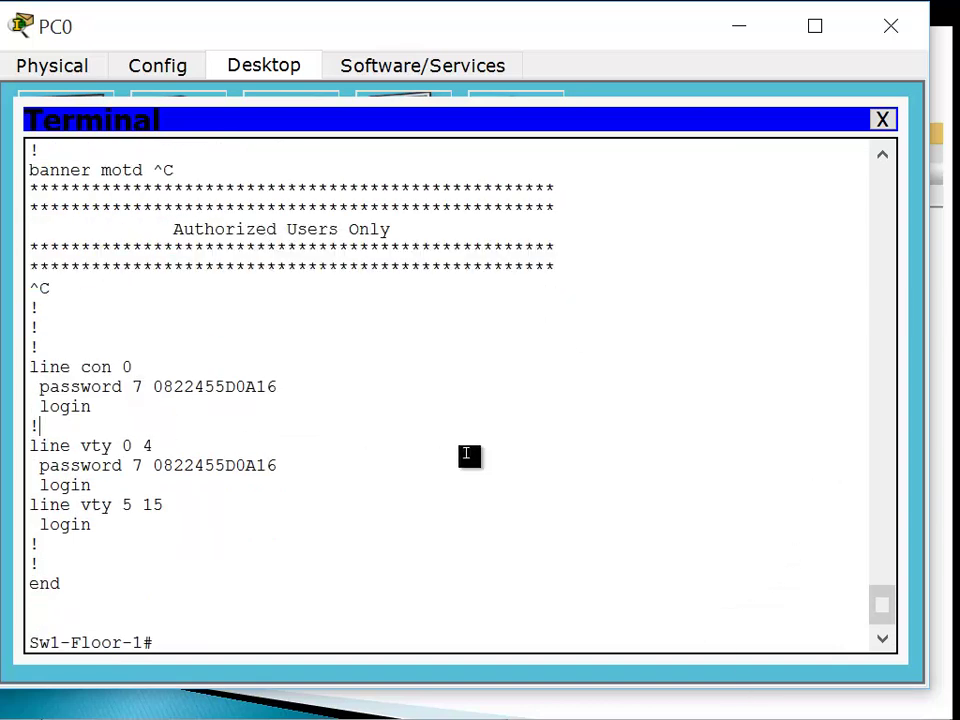
scroll(882, 223, up, 15)
scroll(882, 223, up, 8)
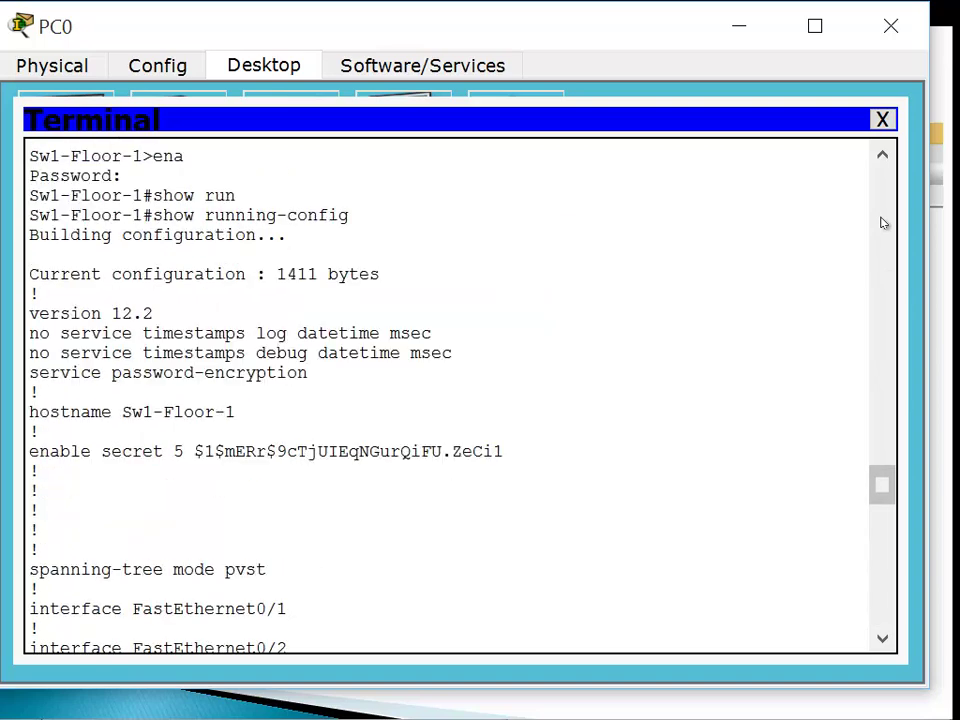
drag(521, 446, 230, 474)
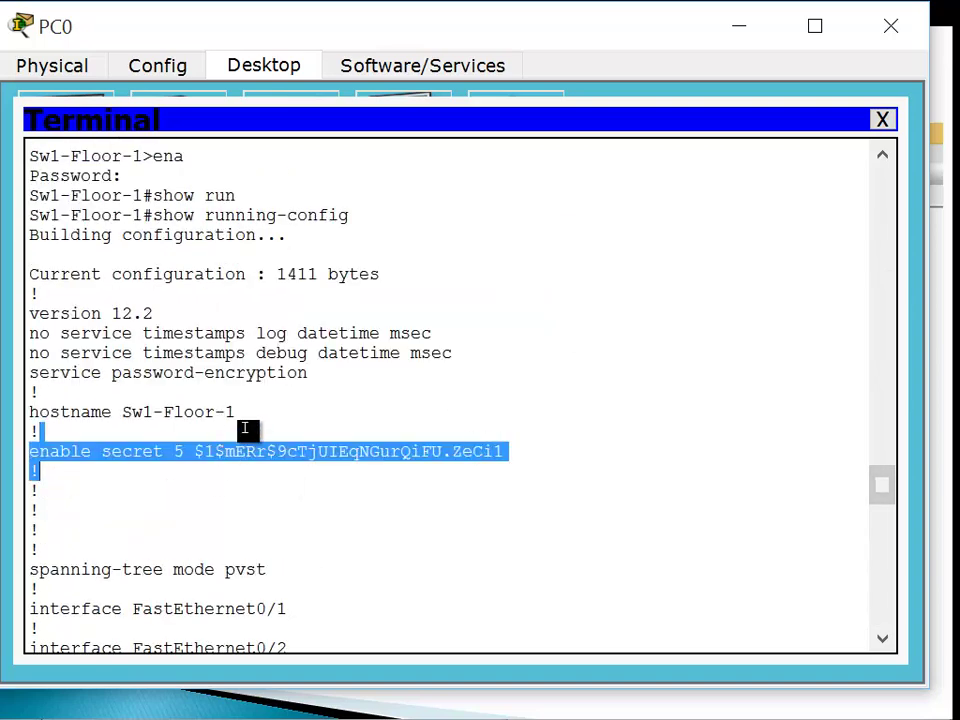
drag(210, 427, 55, 373)
Run 'show startup-config' and highlight the 'startup-config is not present' message.
click(377, 452)
key(Return)
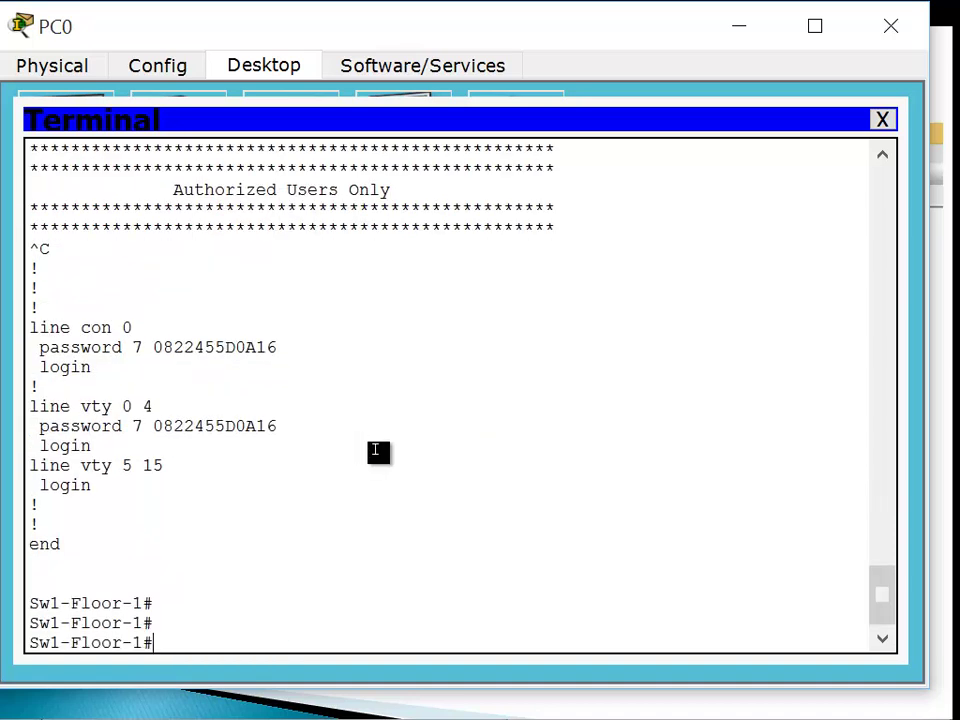
key(Up)
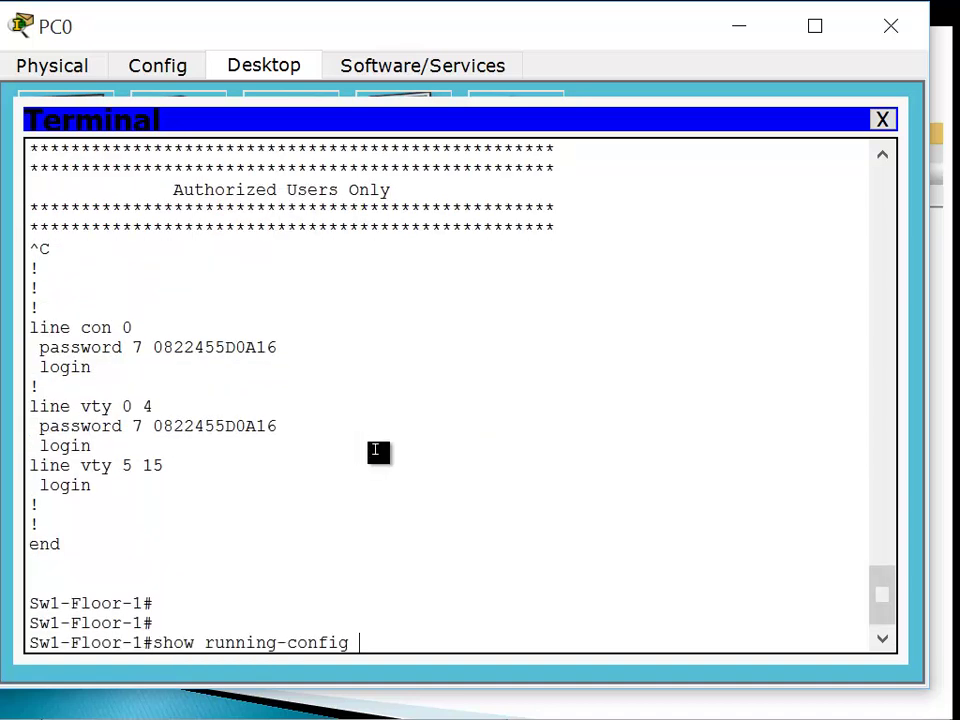
key(BackSpace)
key(BackSpace)
key(BackSpace)
key(BackSpace)
key(BackSpace)
key(BackSpace)
key(BackSpace)
key(BackSpace)
key(BackSpace)
key(BackSpace)
key(BackSpace)
key(BackSpace)
key(BackSpace)
key(BackSpace)
text(star)
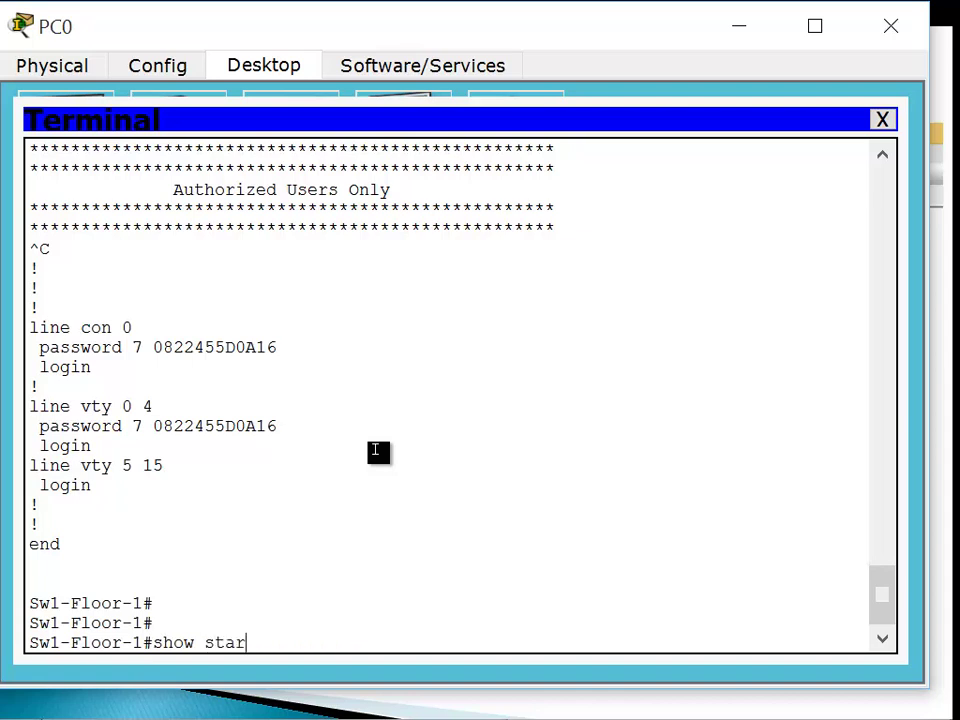
text(tup-config)
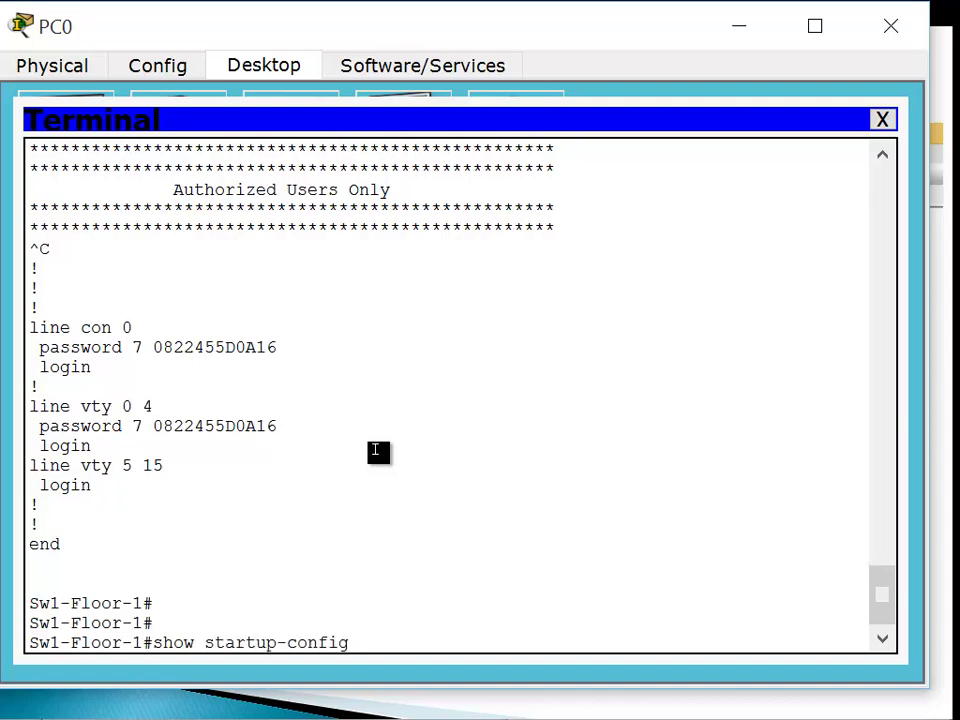
key(Return)
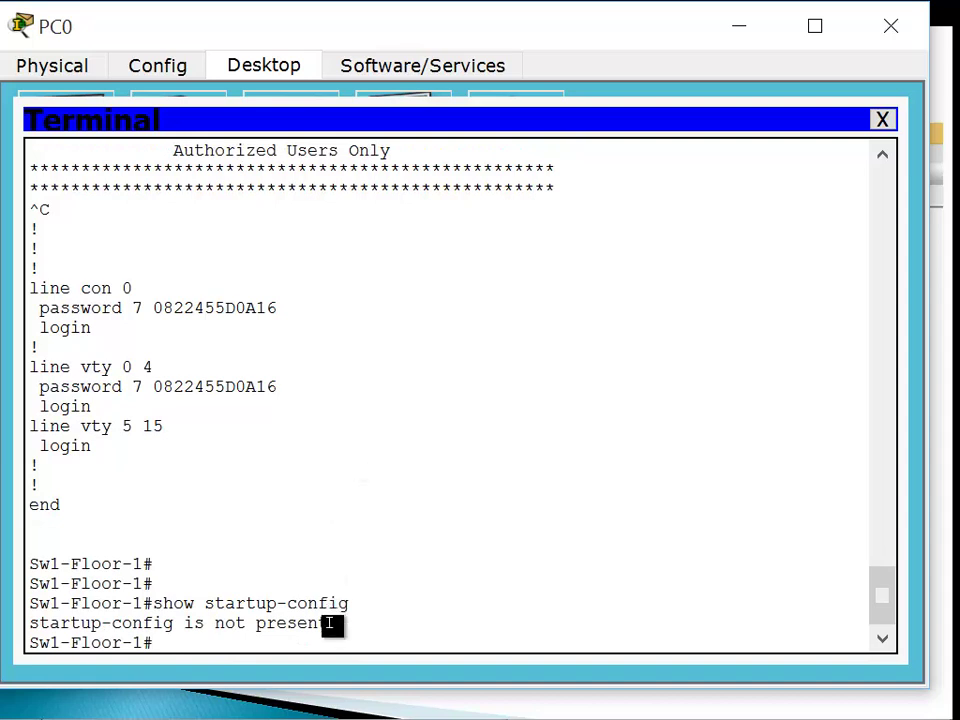
drag(332, 624, 15, 628)
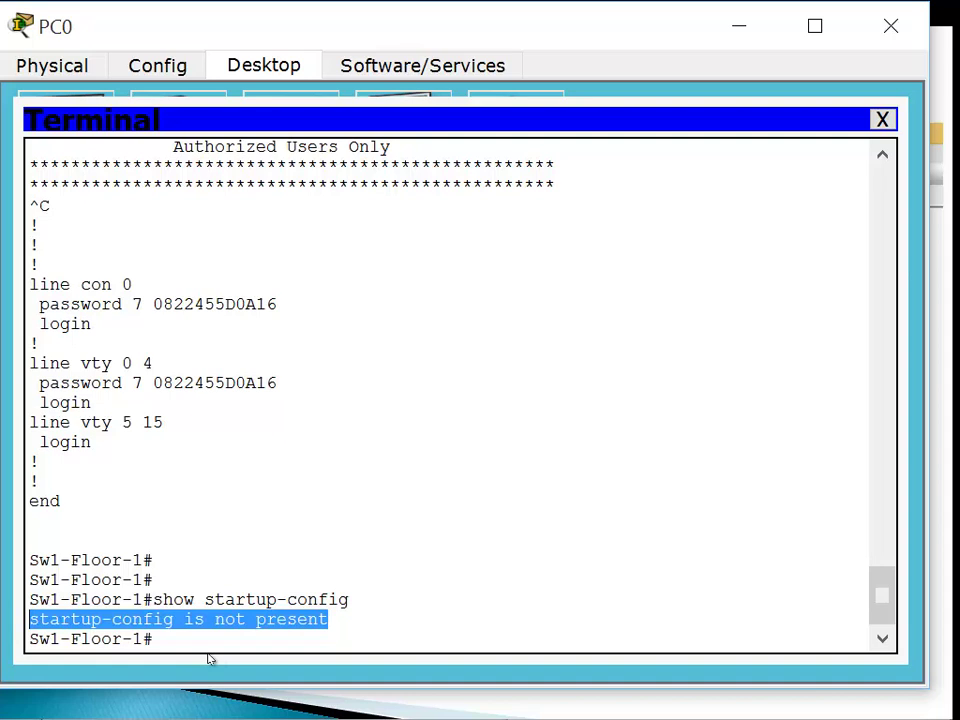
drag(343, 628, 49, 618)
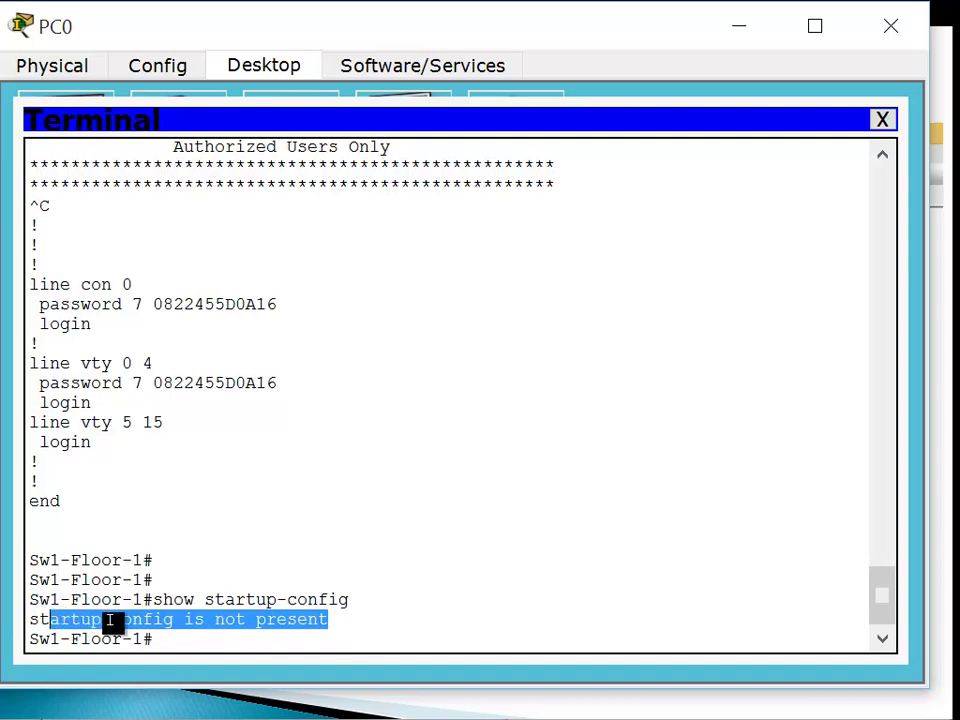
click(183, 630)
key(Return)
key(Return)
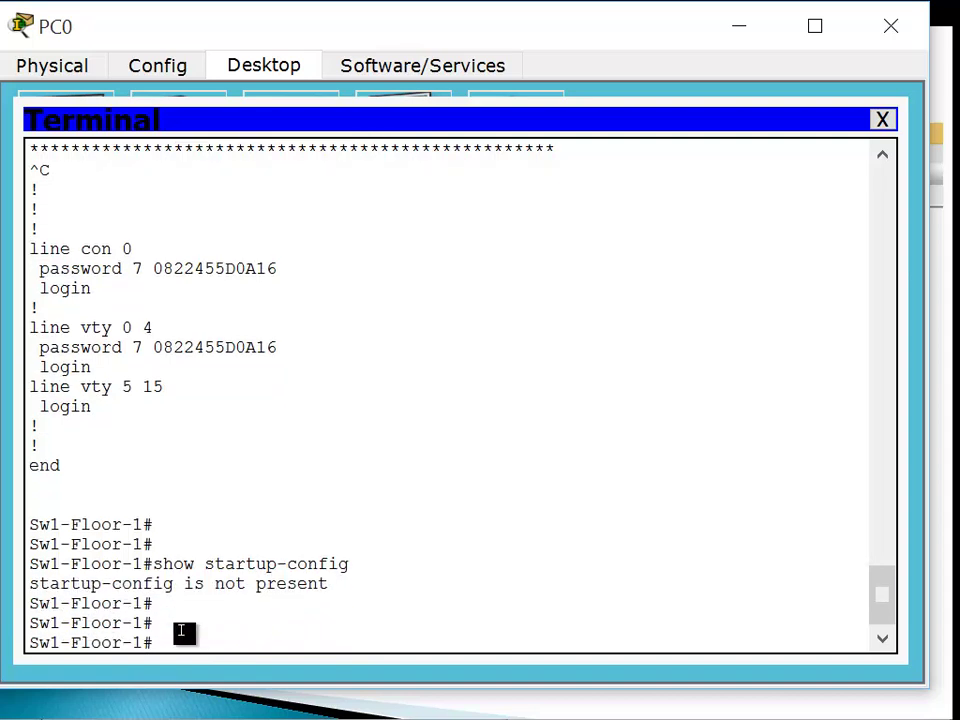
Save the running configuration to startup-config, accepting the default destination filename.
text(copy running-config )
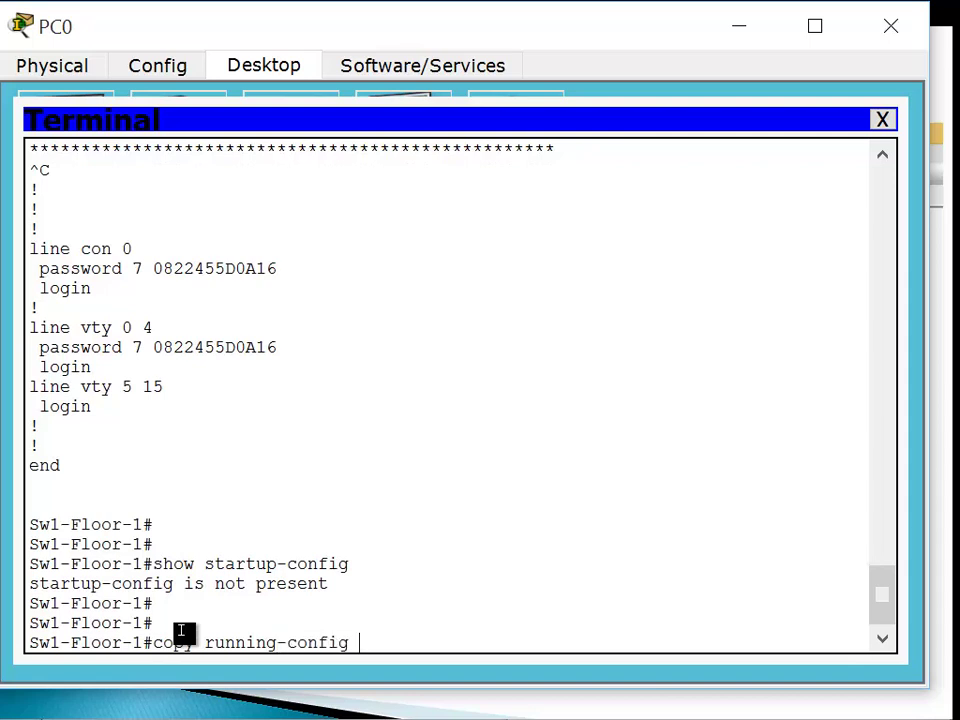
text(startup-config)
key(Return)
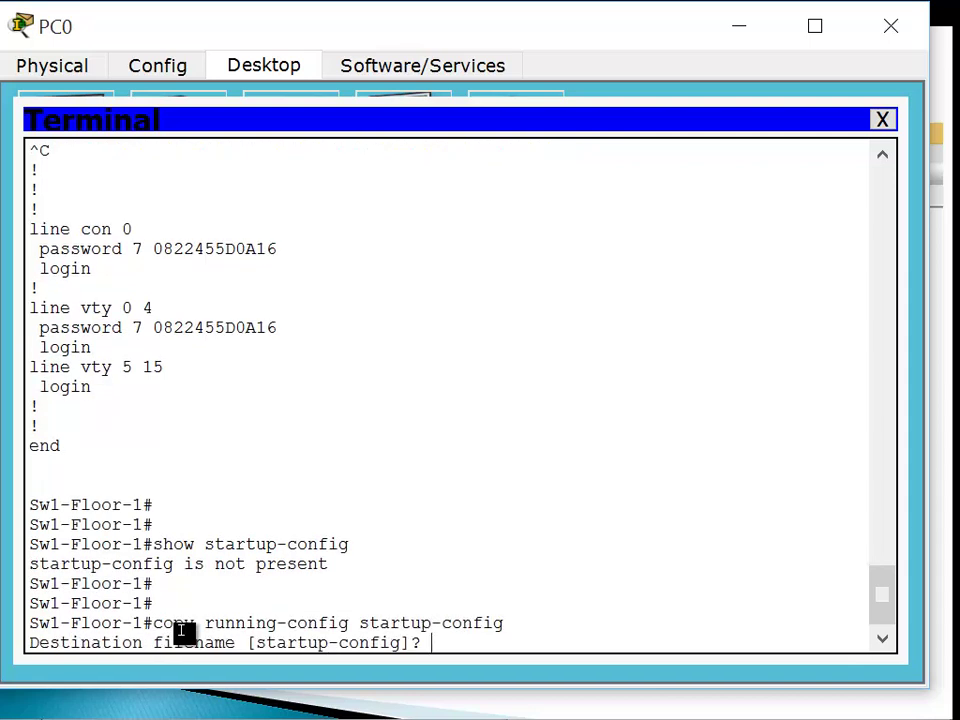
key(Return)
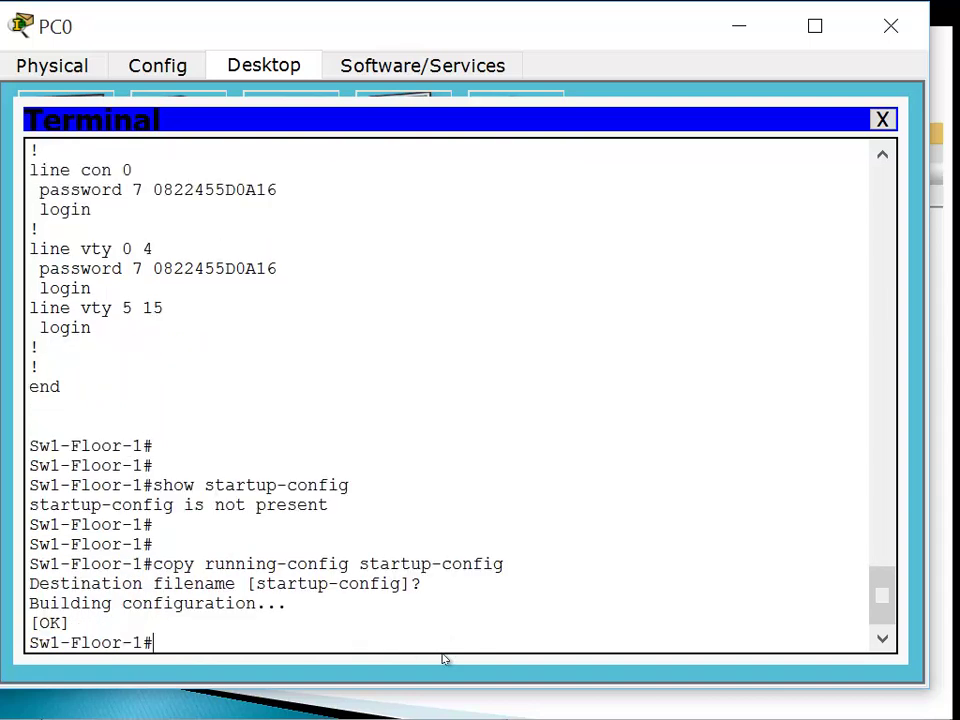
Run show startup-config and page through the saved 1411-byte configuration.
text(show startup-config)
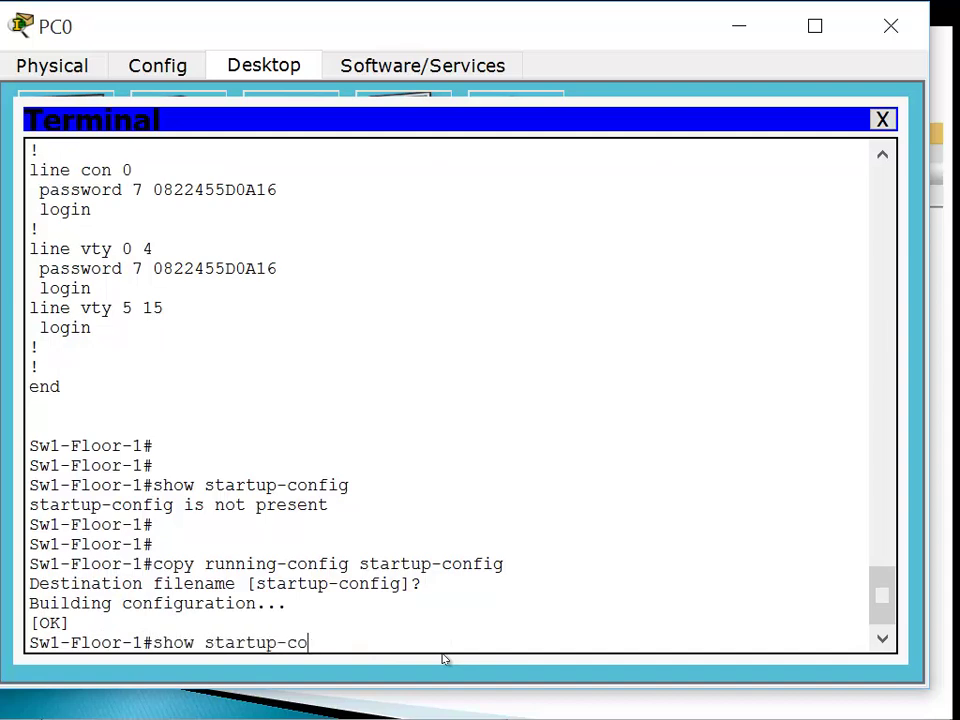
key(Return)
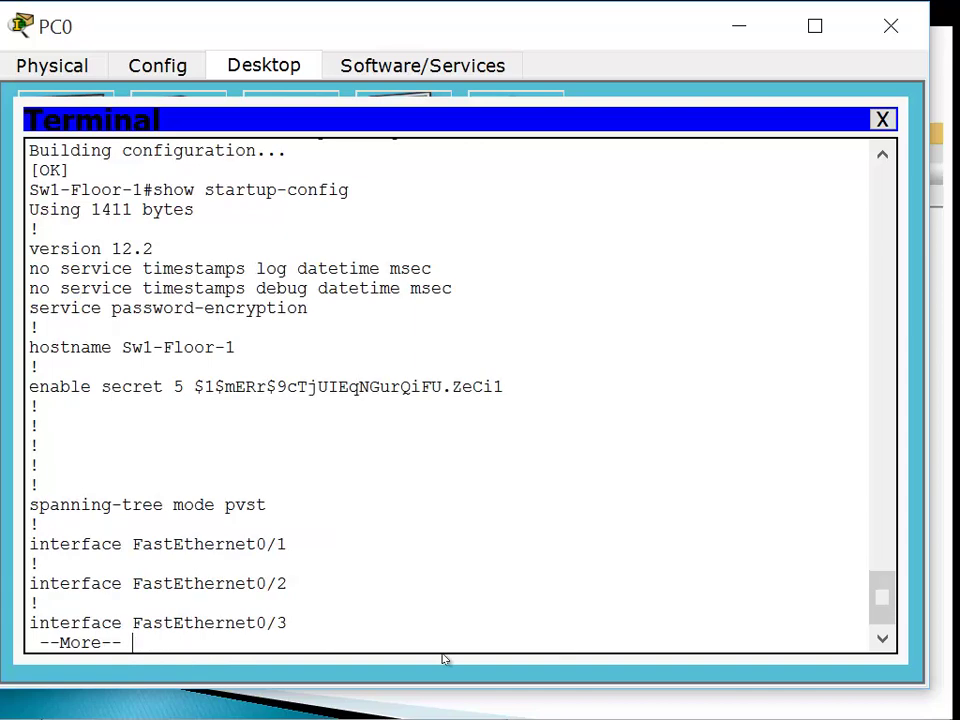
key(space)
key(space)
key(space)
key(space)
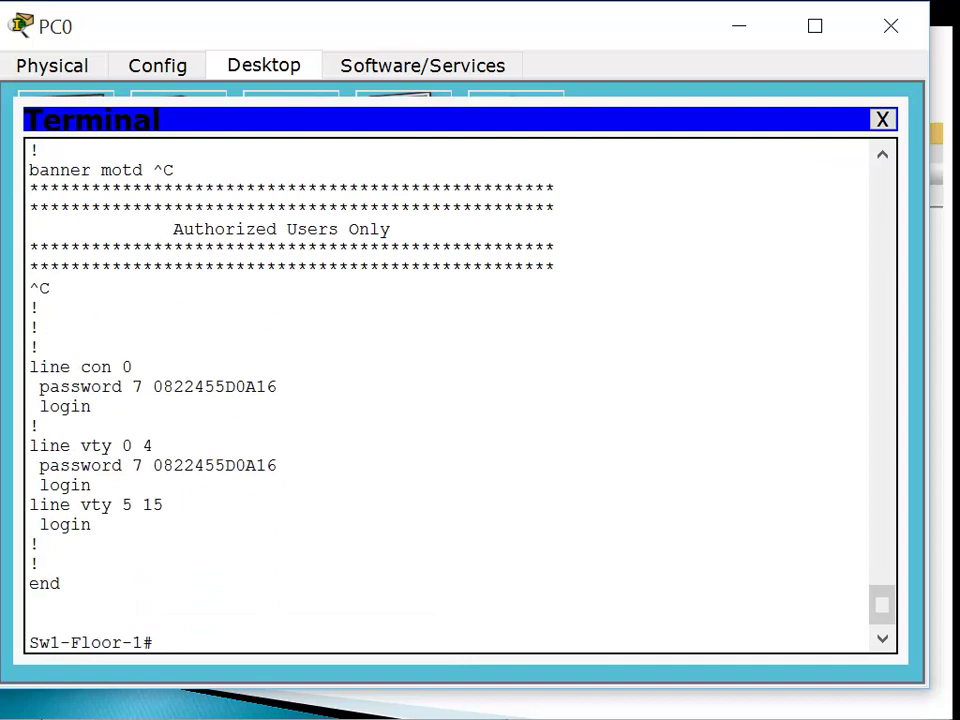
key(alt+Tab)
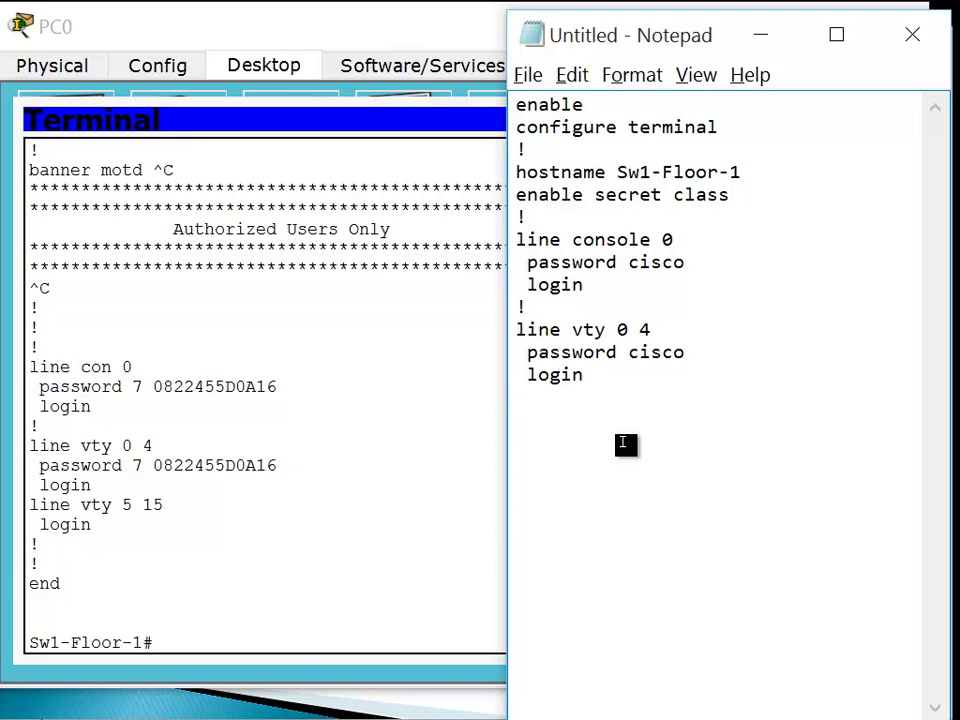
Add '! exit' and the banner motd $Authorized Users only$ line to the Notepad script.
text(! )
text(exit)
key(Return)
text(banner mo)
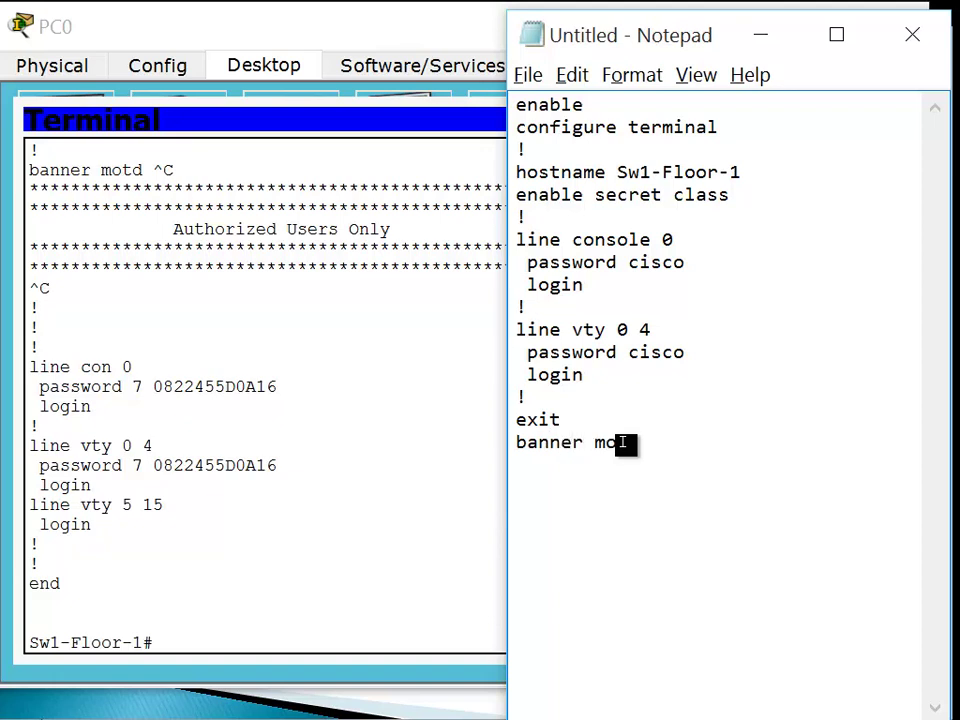
text(td $Authorized User)
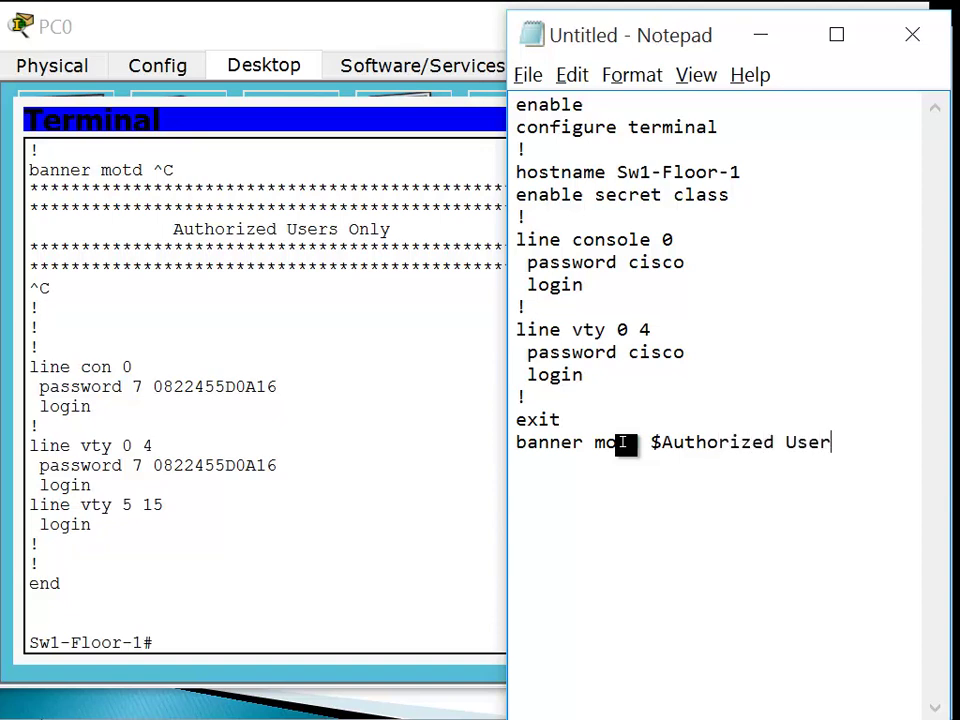
text(s only$)
key(Return)
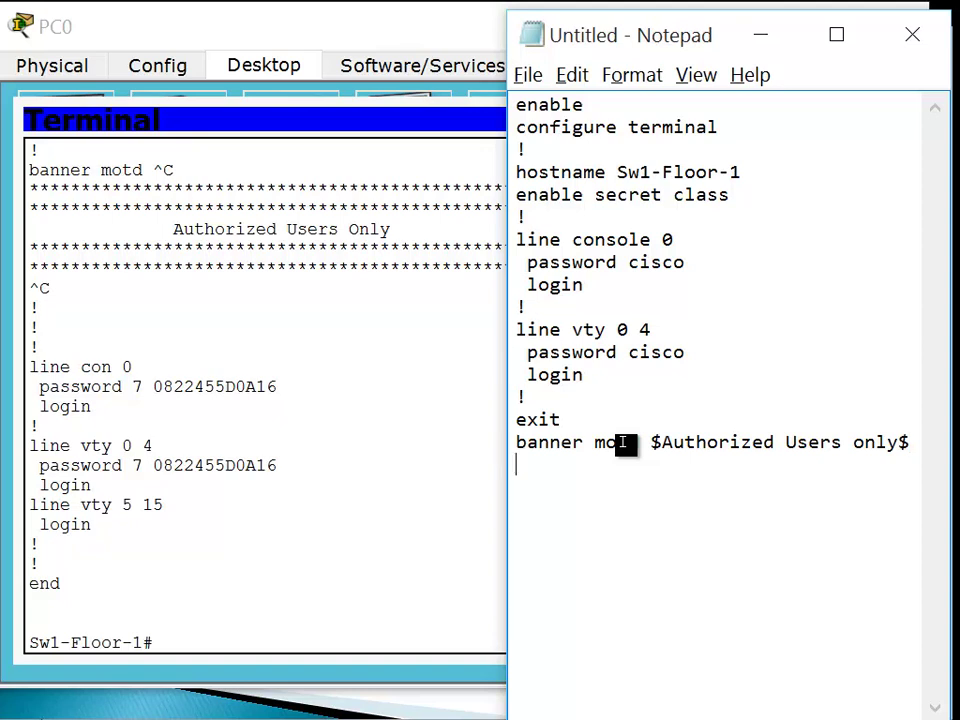
Append service password-encryption and copy running-config startup-config lines to the script.
text(enable)
key(BackSpace)
key(BackSpace)
key(BackSpace)
key(BackSpace)
key(BackSpace)
key(BackSpace)
key(BackSpace)
text(service pass)
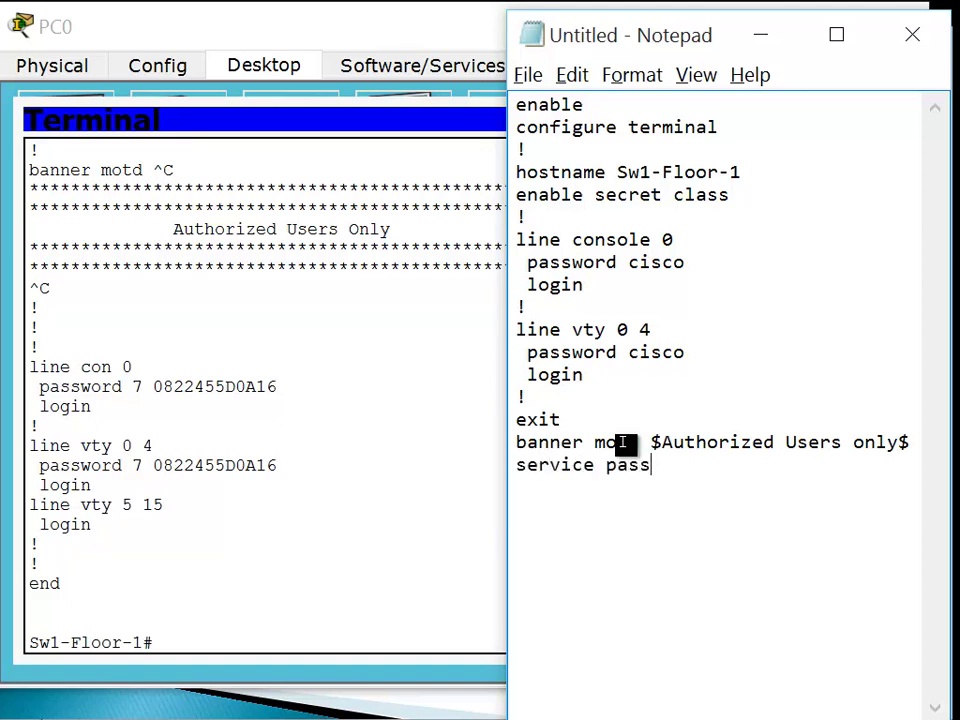
text(word-encryp)
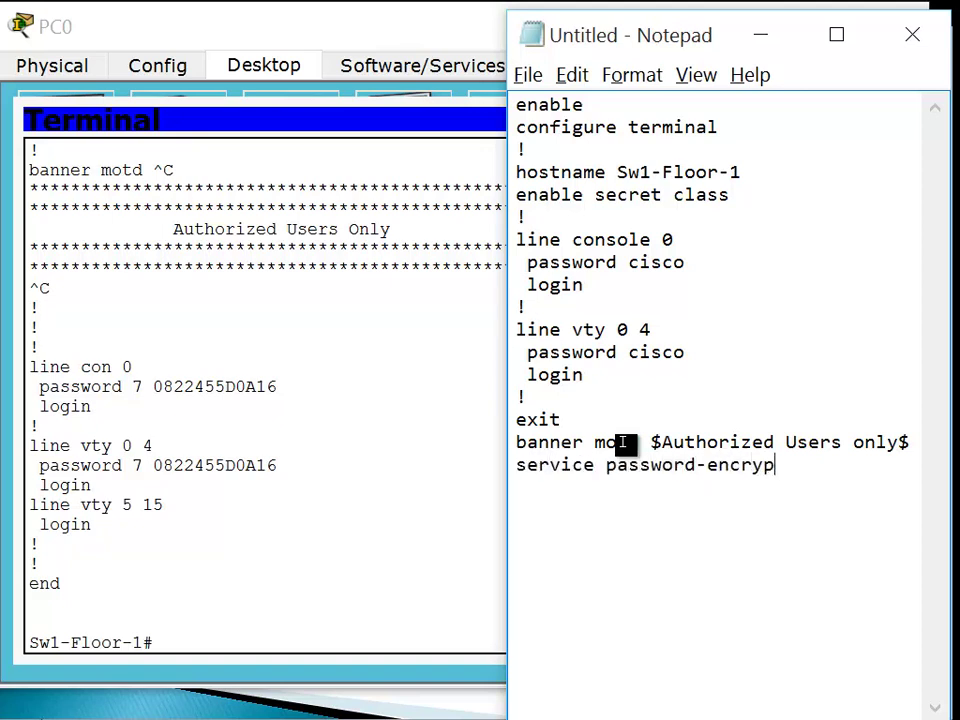
text(tion)
key(Return)
text(copy runn)
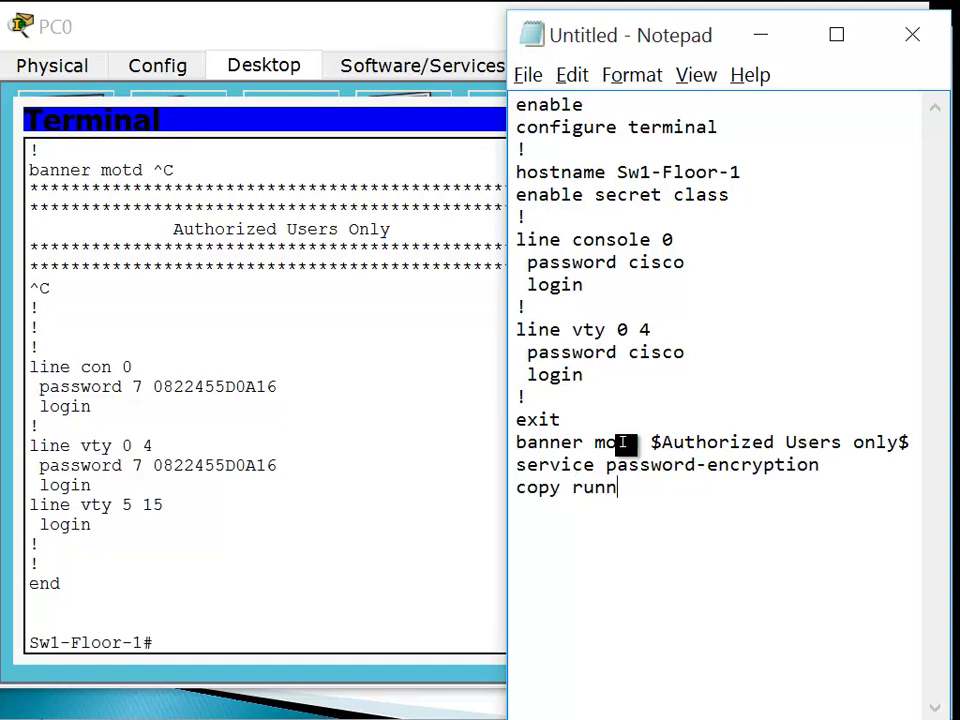
text(ing-config st)
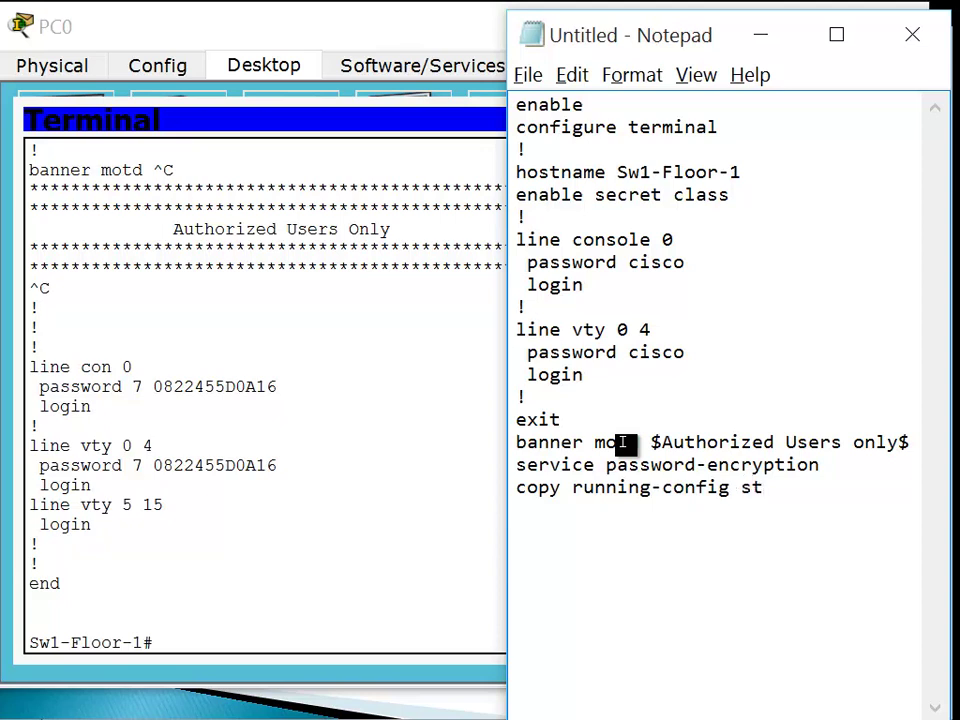
text(artup-config)
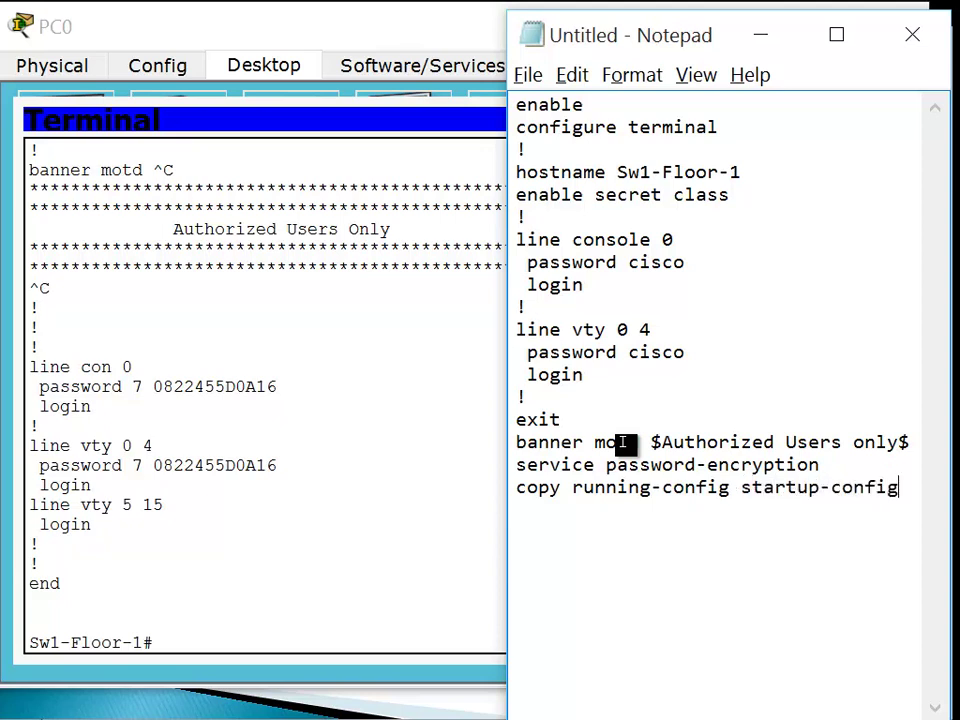
key(Return)
key(Return)
key(Return)
key(Return)
key(Return)
Add exec-timeout 0 0 below login in the line console 0 section.
drag(591, 302, 531, 255)
click(632, 289)
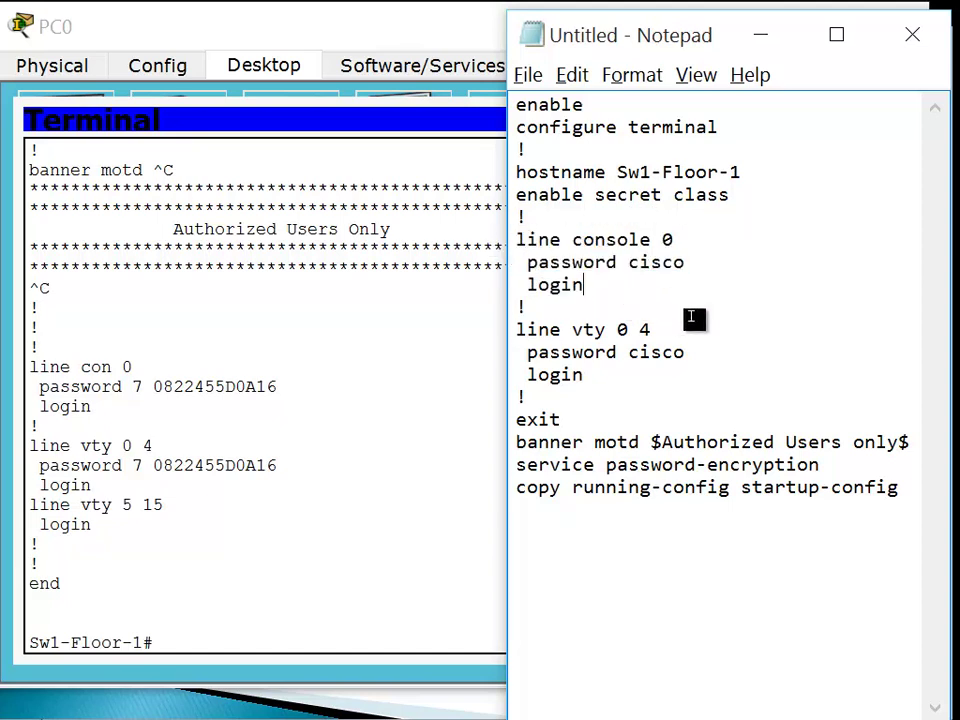
key(Return)
text(ex)
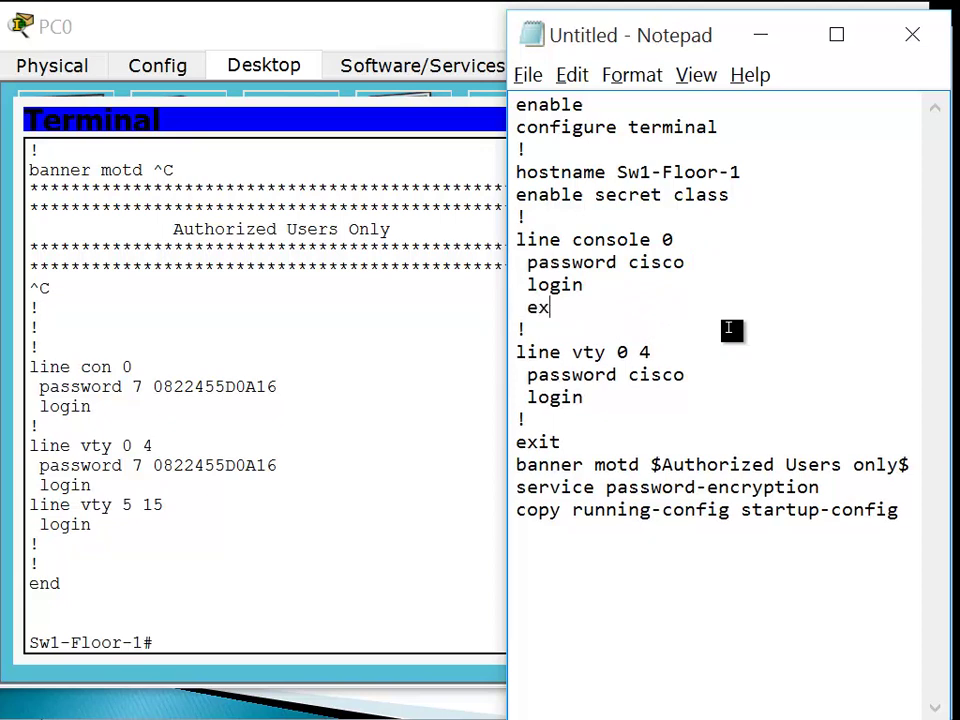
text(ec-timeout 0 0)
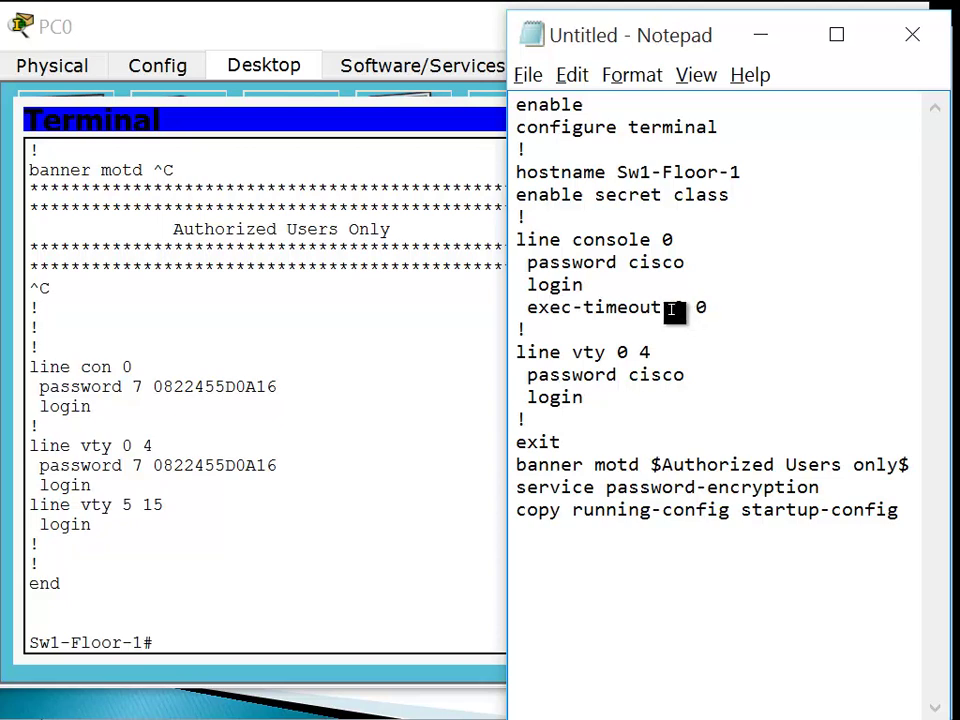
drag(675, 313, 572, 309)
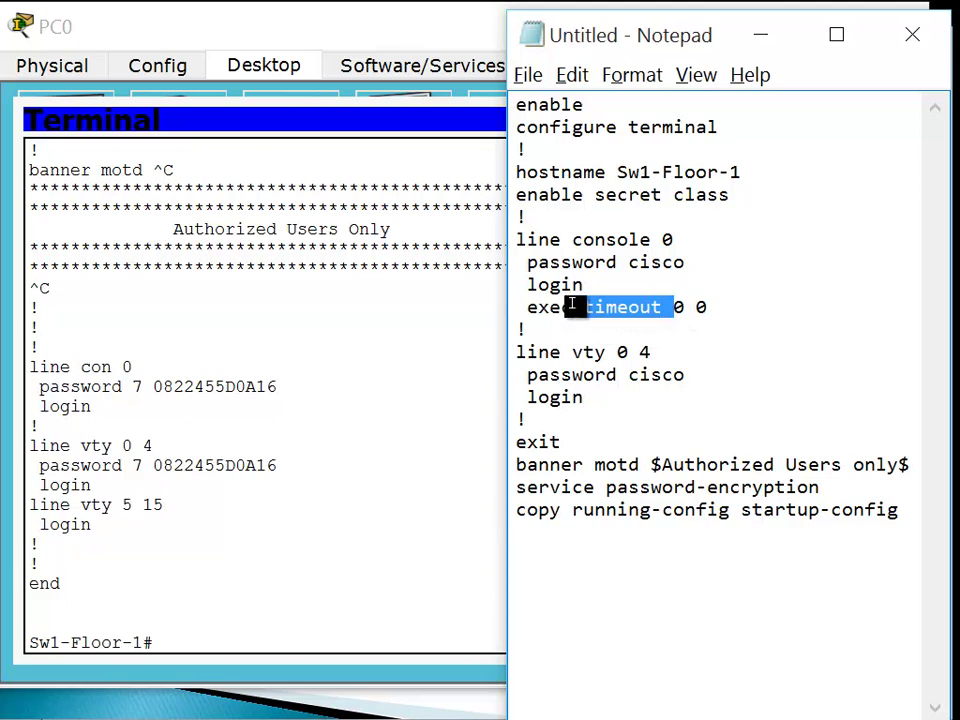
click(676, 311)
text(1)
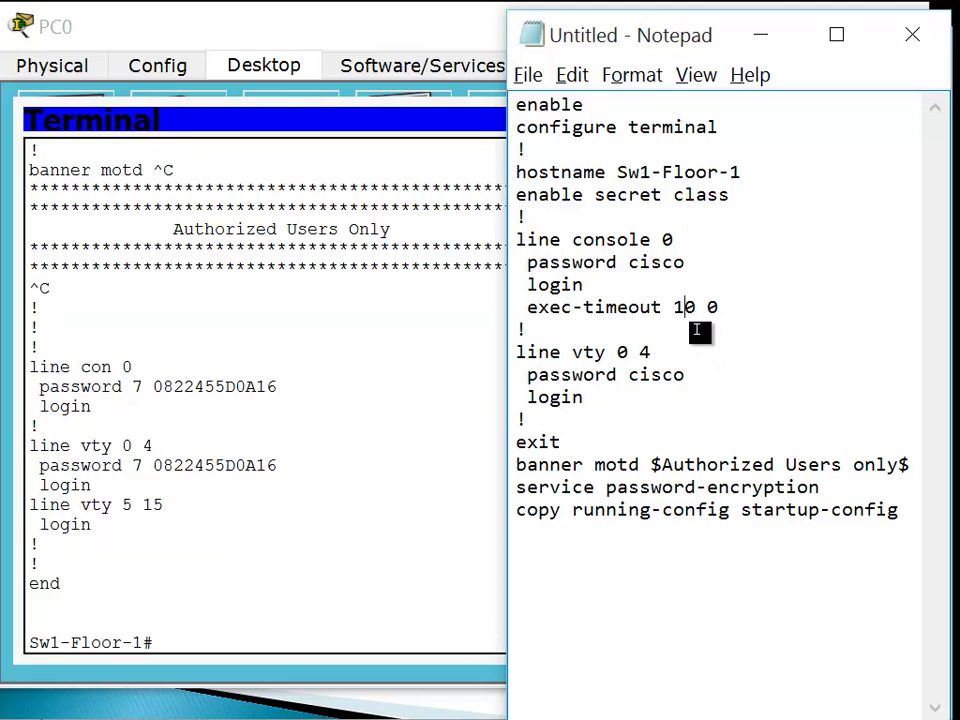
key(BackSpace)
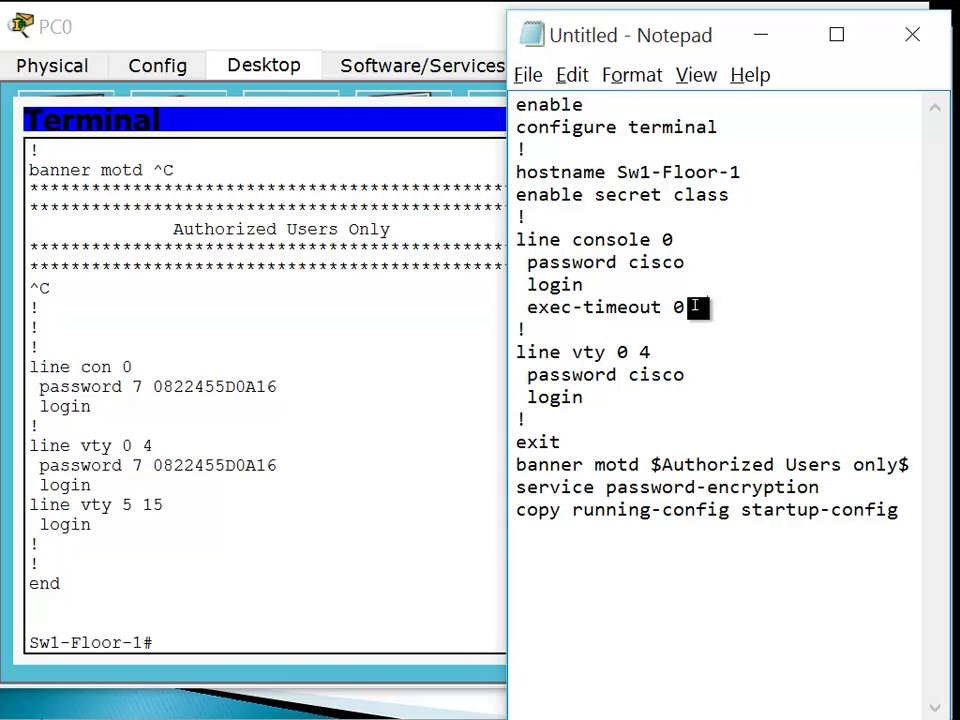
drag(686, 307, 672, 310)
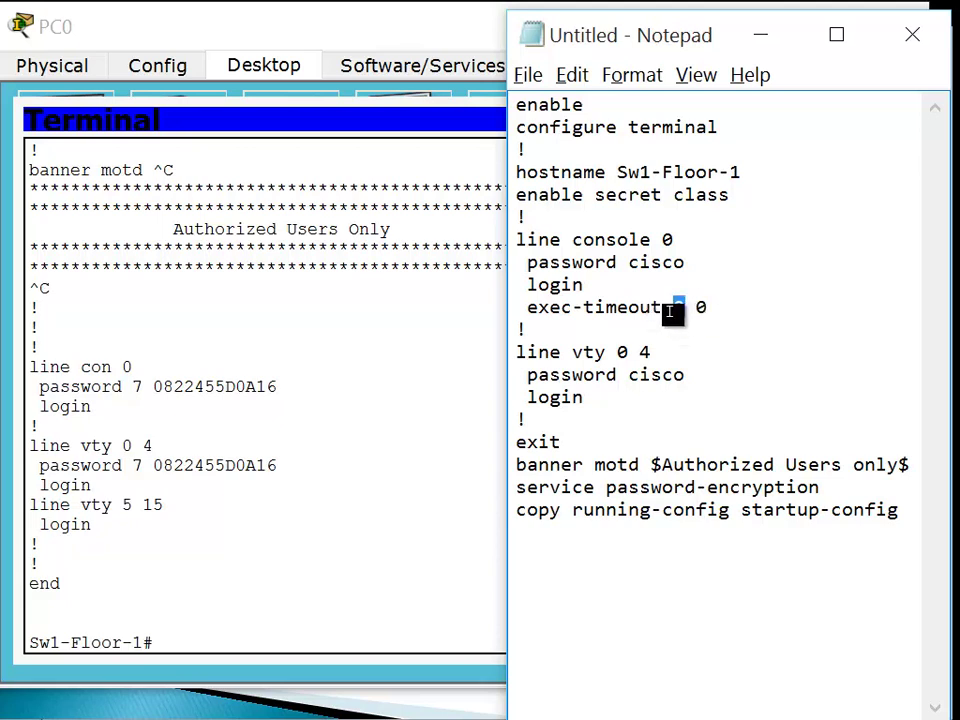
text(5)
key(BackSpace)
text(0)
Add the abbreviated 'loggin synch' line below exec-timeout 0 0.
key(End)
key(Return)
text(logg)
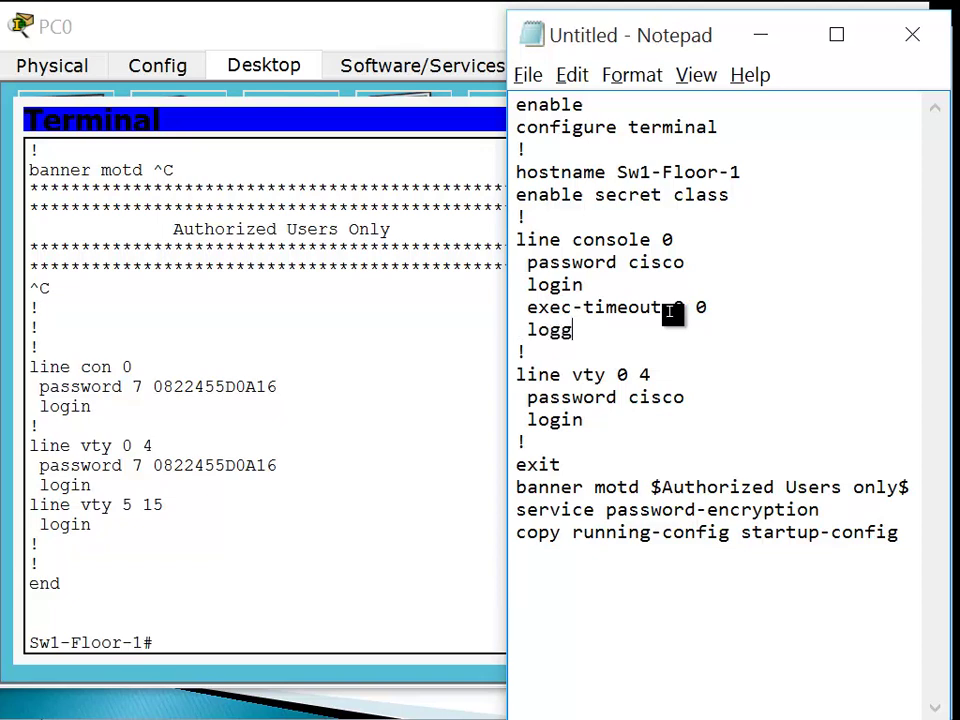
text(in synch)
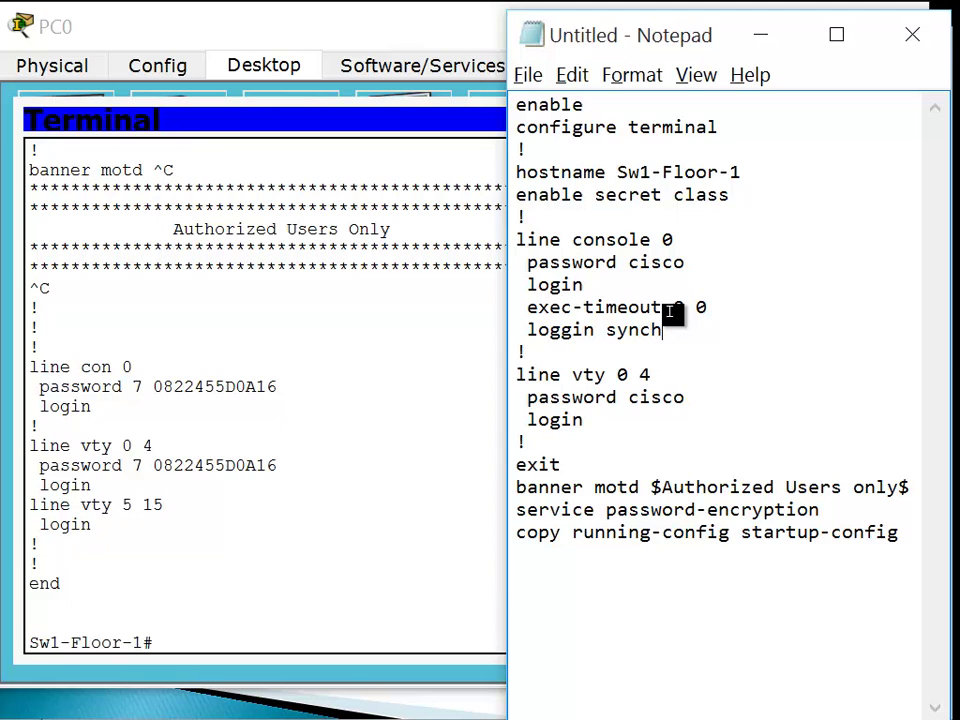
click(385, 457)
Try int fa0/0 in Sw1-Floor-1's global configuration mode, which is rejected, then exit.
text(exi)
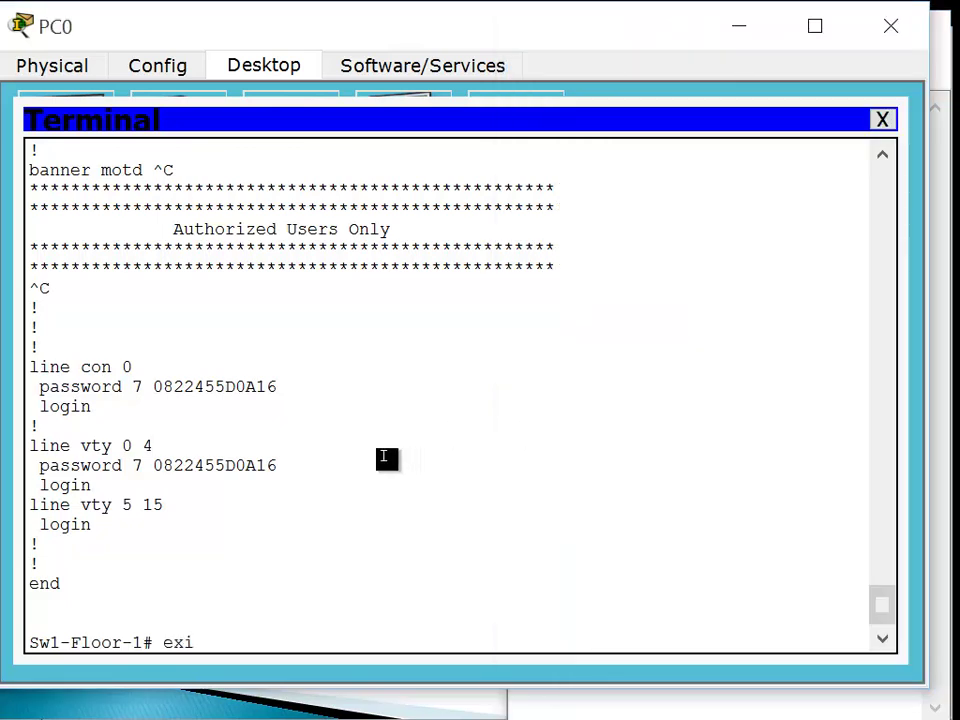
text(t)
key(BackSpace)
key(BackSpace)
key(BackSpace)
key(BackSpace)
text(conf t)
key(Return)
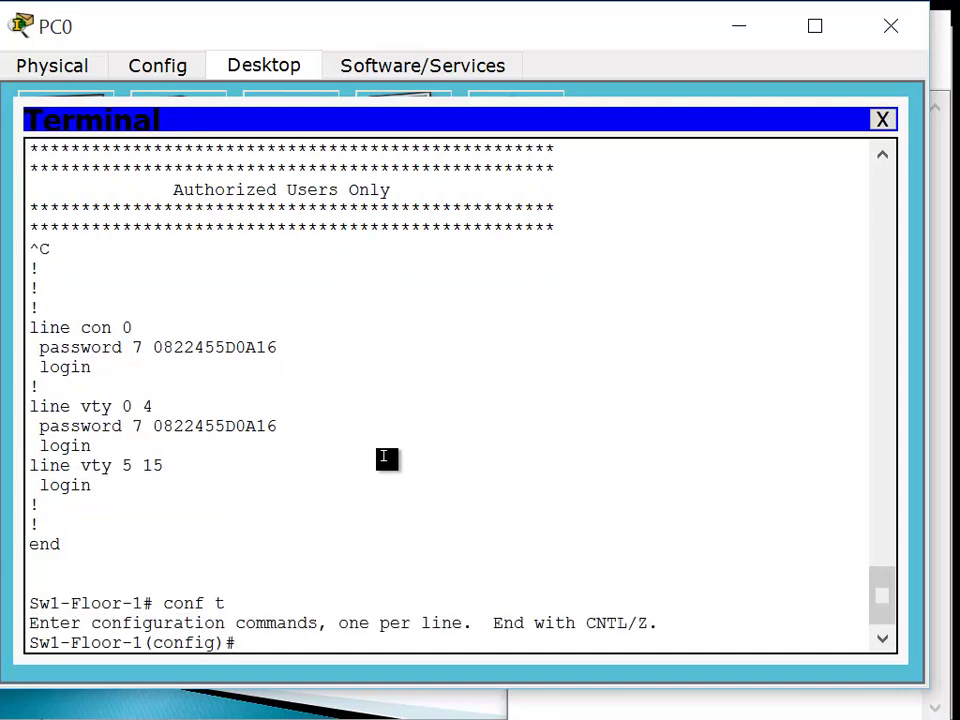
text(int fa0/0)
key(Return)
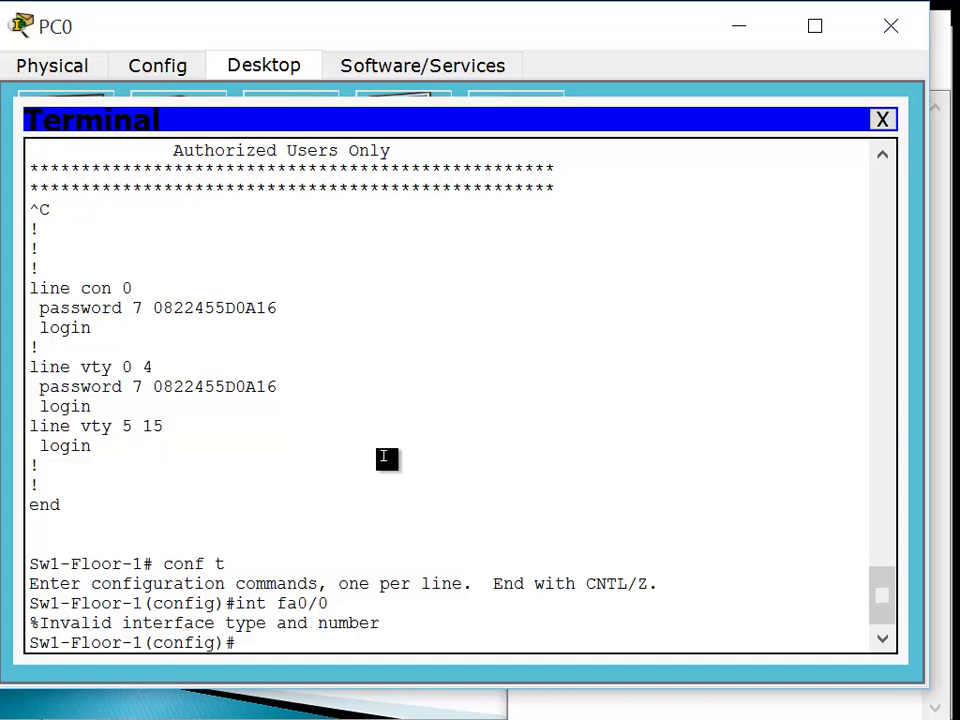
text(exit)
key(Return)
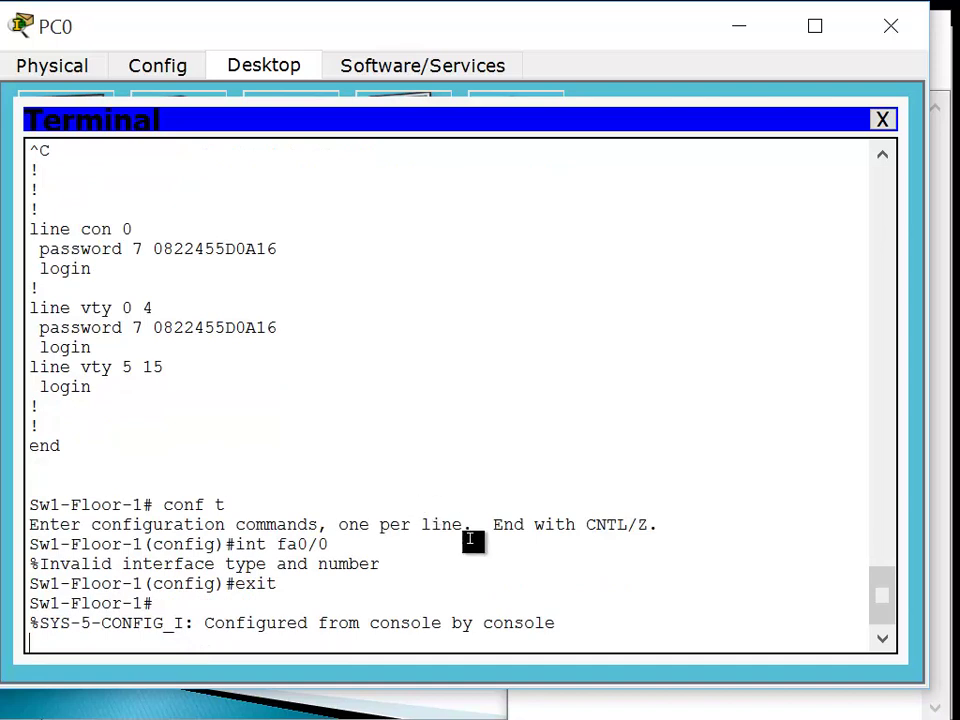
Review the switch terminal output, then move on to the R1 router session.
drag(551, 620, 20, 623)
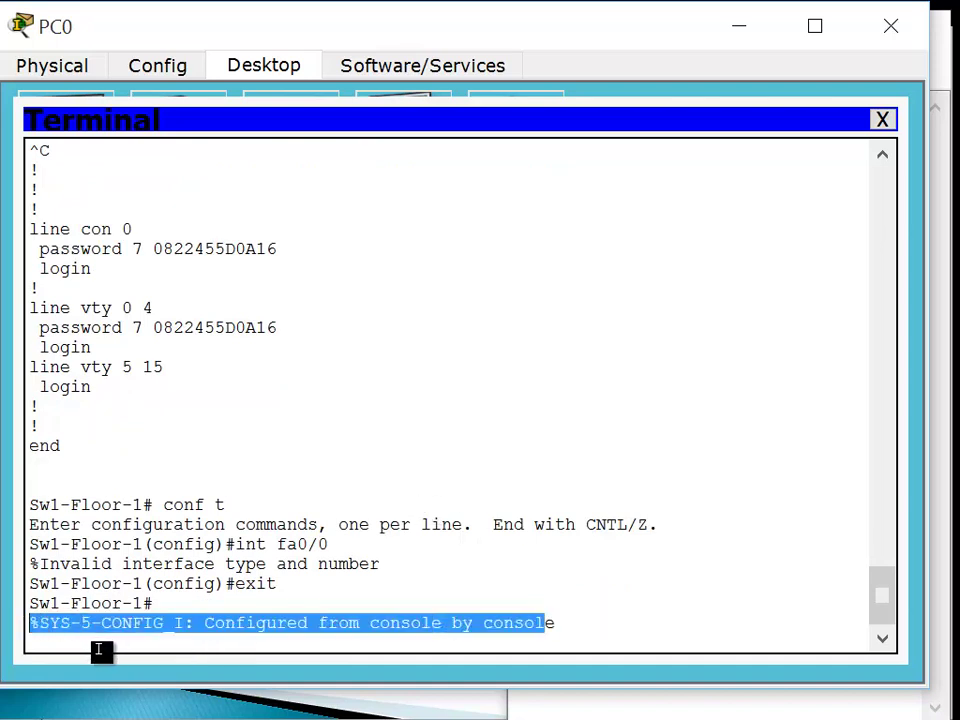
click(548, 638)
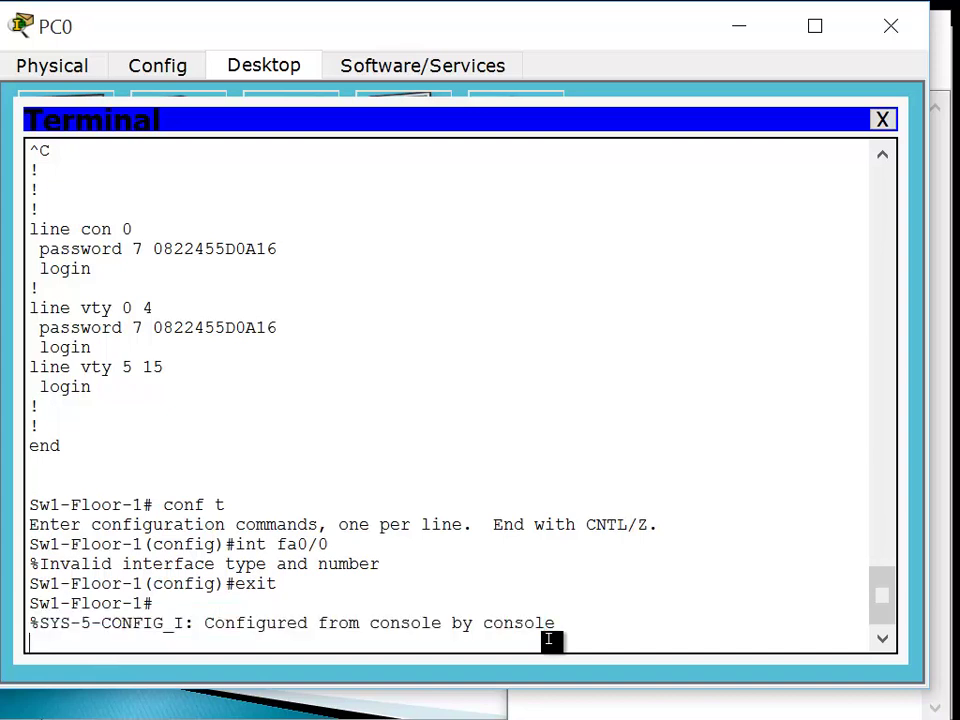
key(Return)
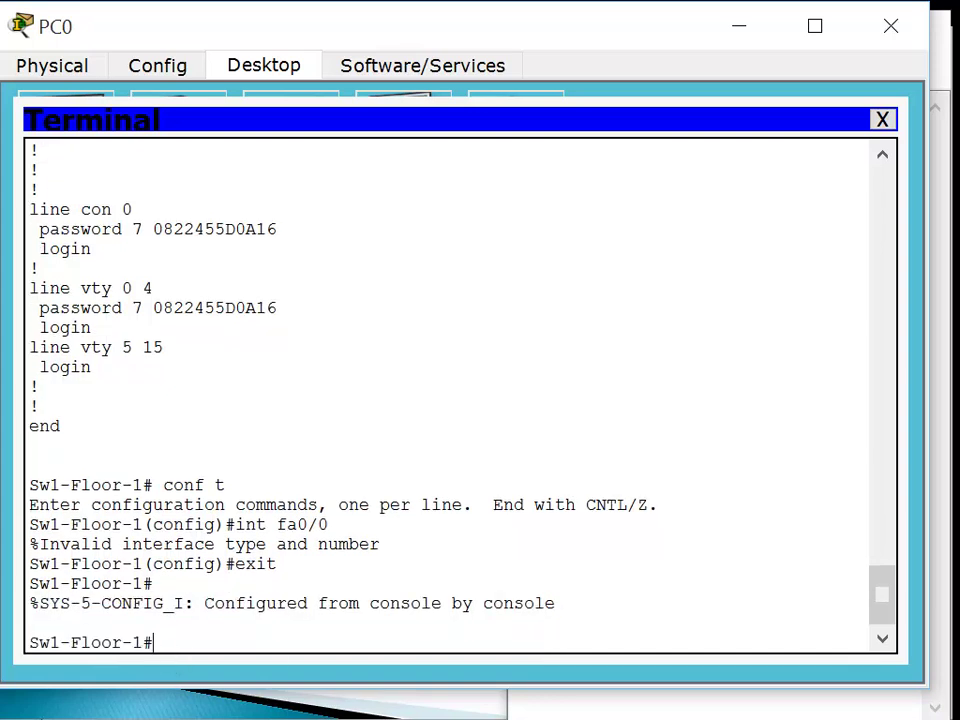
key(alt+Tab)
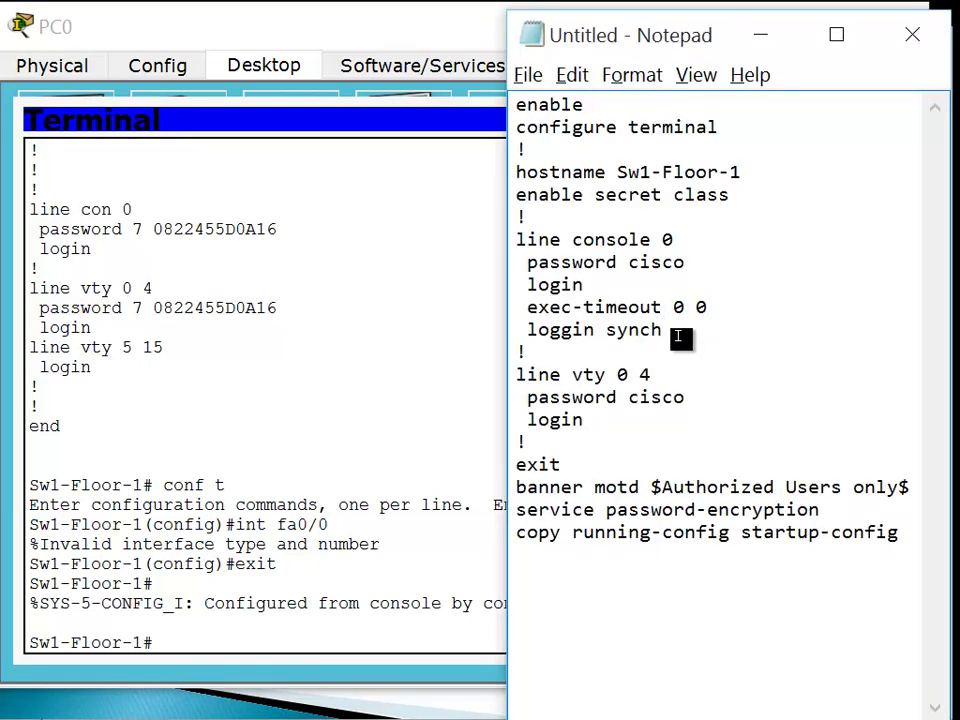
click(435, 614)
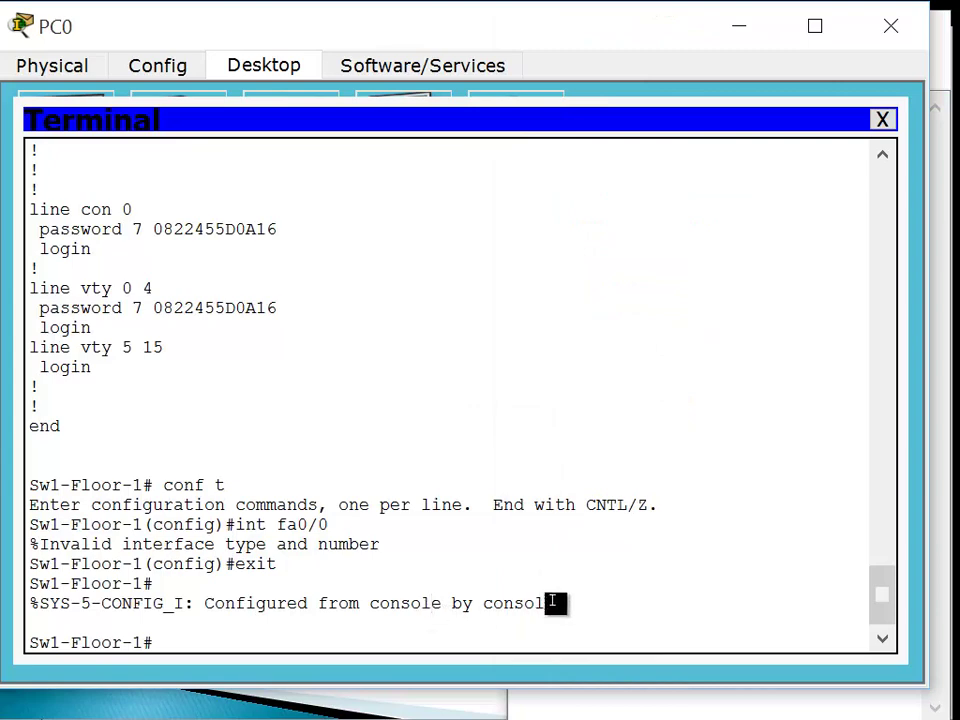
drag(558, 604, 173, 544)
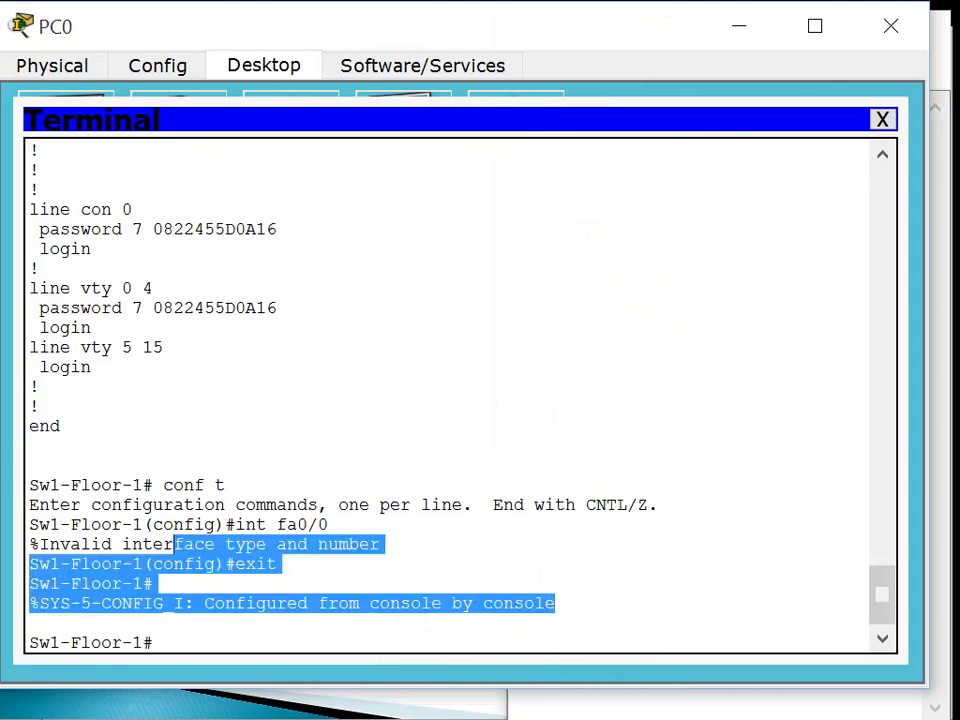
key(alt+Tab)
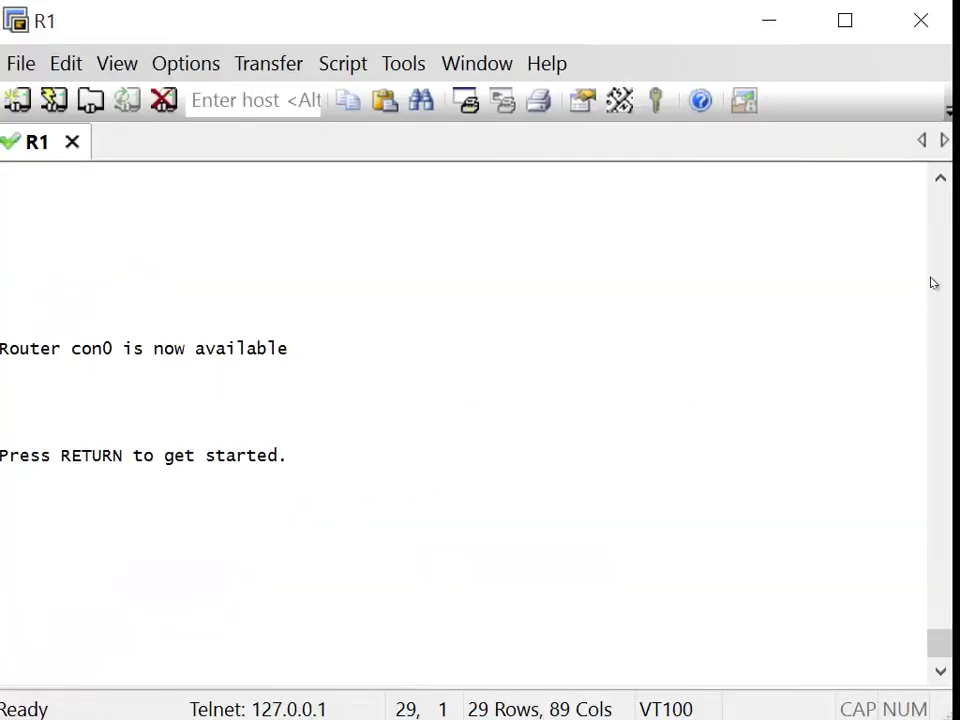
Bring up R1's FastEthernet0/1 with no shut, then end to the privileged prompt.
mouse_move(938, 641)
mouse_down()
mouse_move(938, 461)
mouse_move(938, 645)
mouse_up()
key(Return)
key(Return)
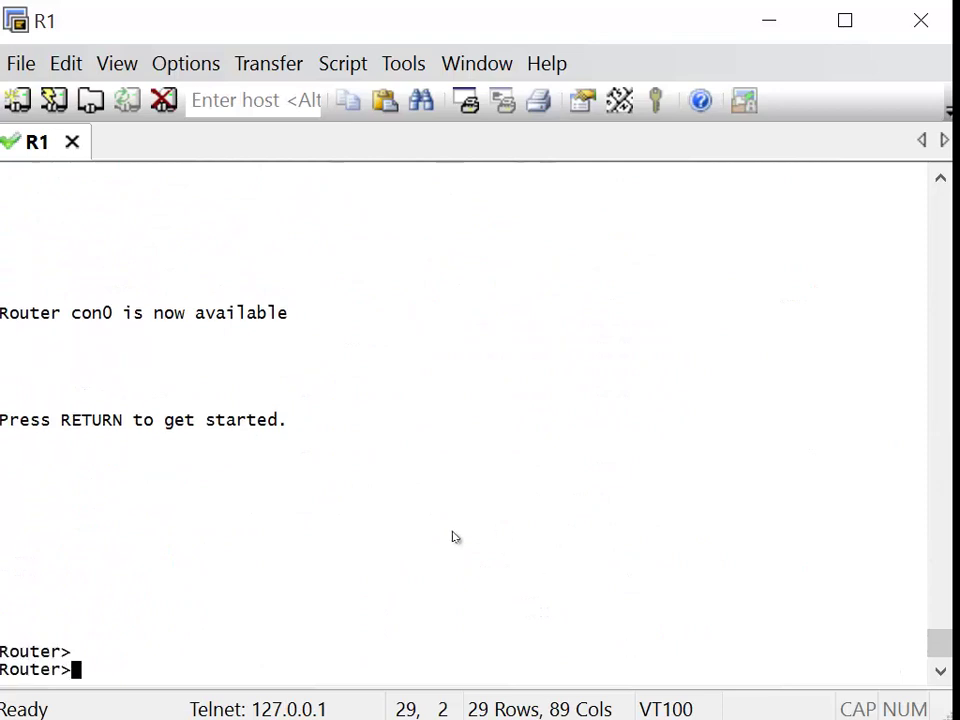
text(enable)
key(Return)
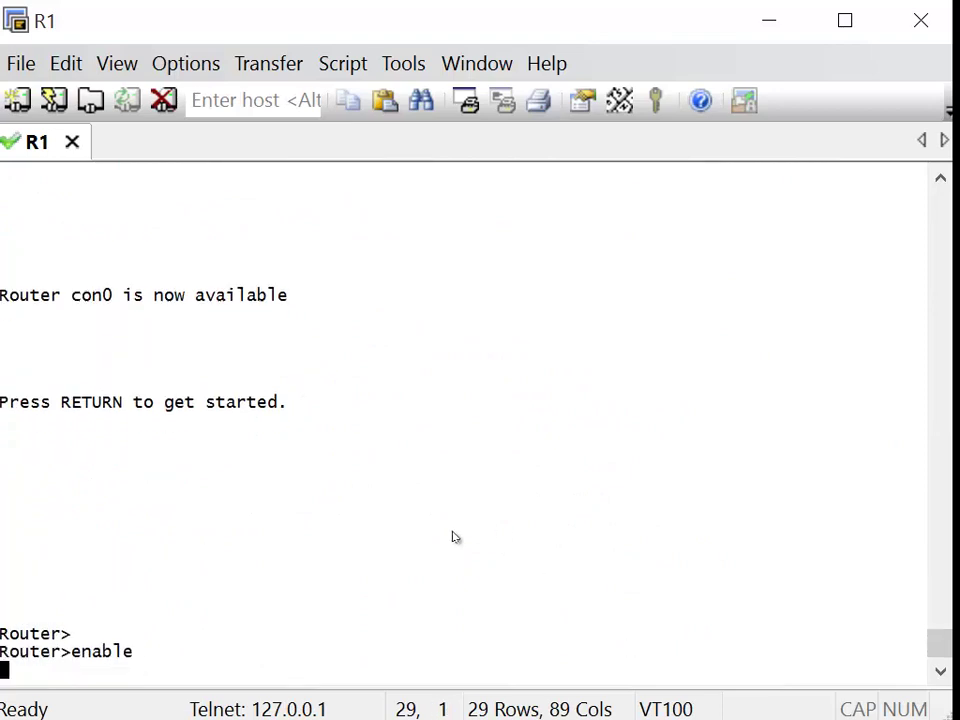
text(conf t)
key(Return)
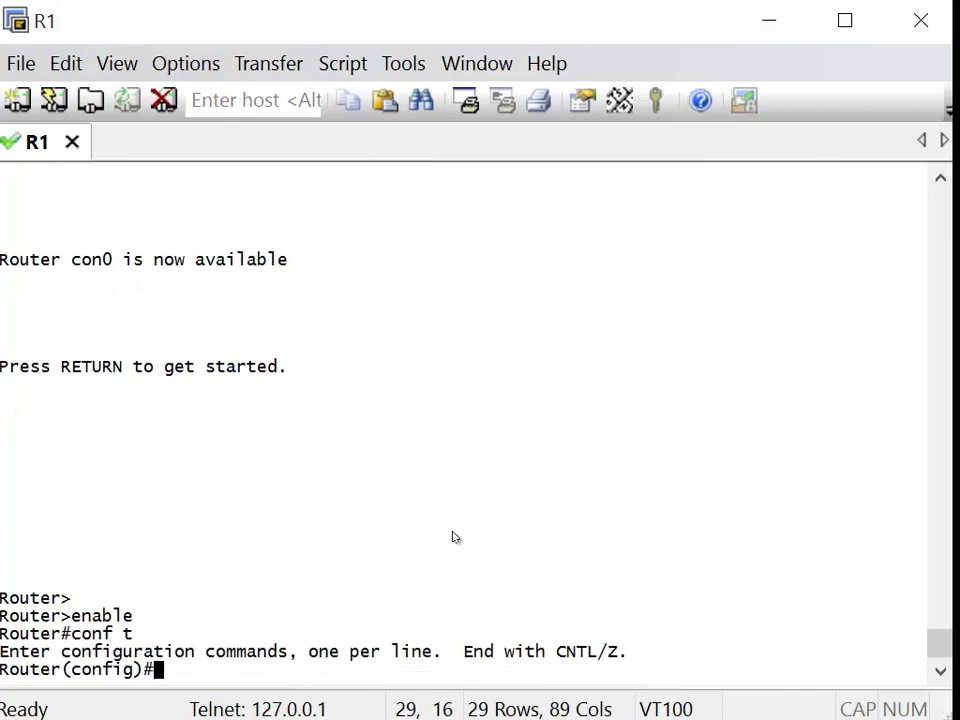
text(int f)
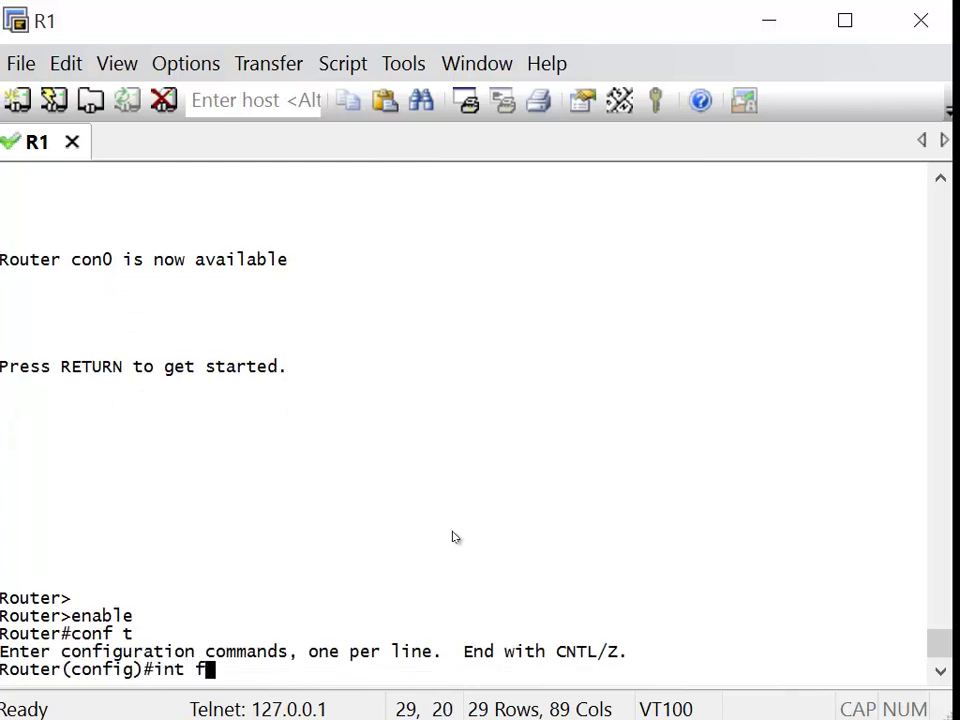
text(a0/1)
key(Return)
text(no)
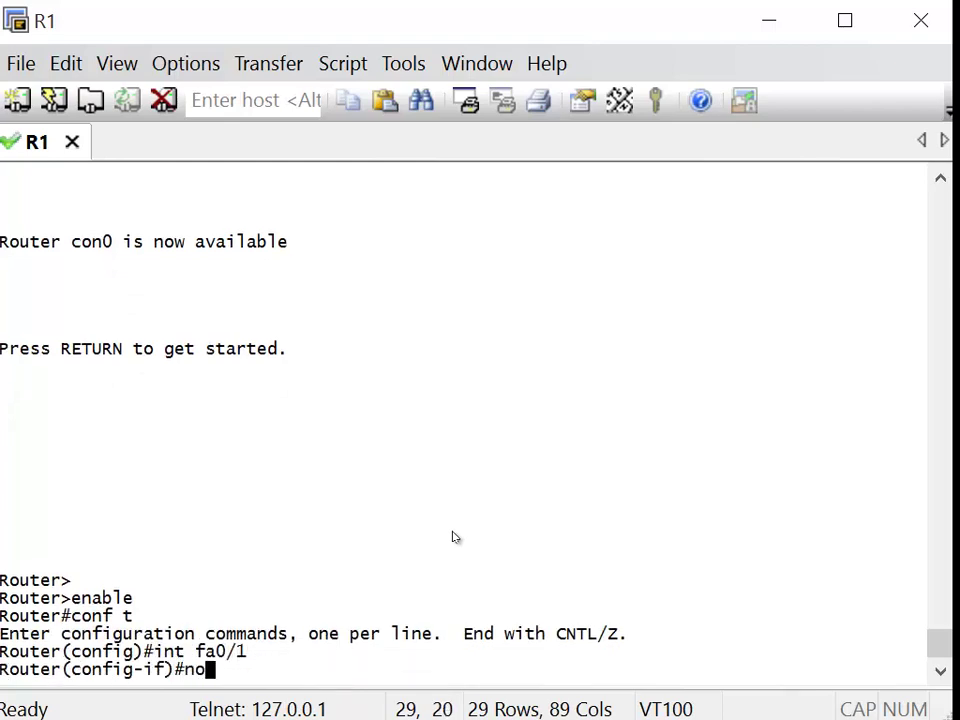
text( shut)
key(Return)
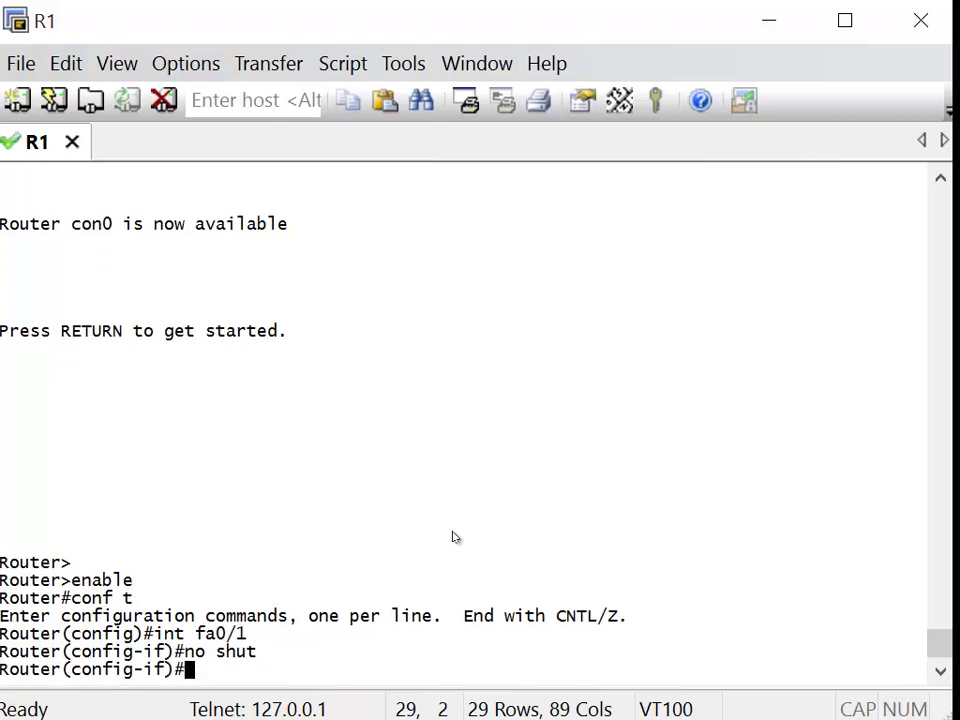
text(end)
key(Return)
Submit an incomplete copy run, then re-enter global configuration mode with conf t.
text(c)
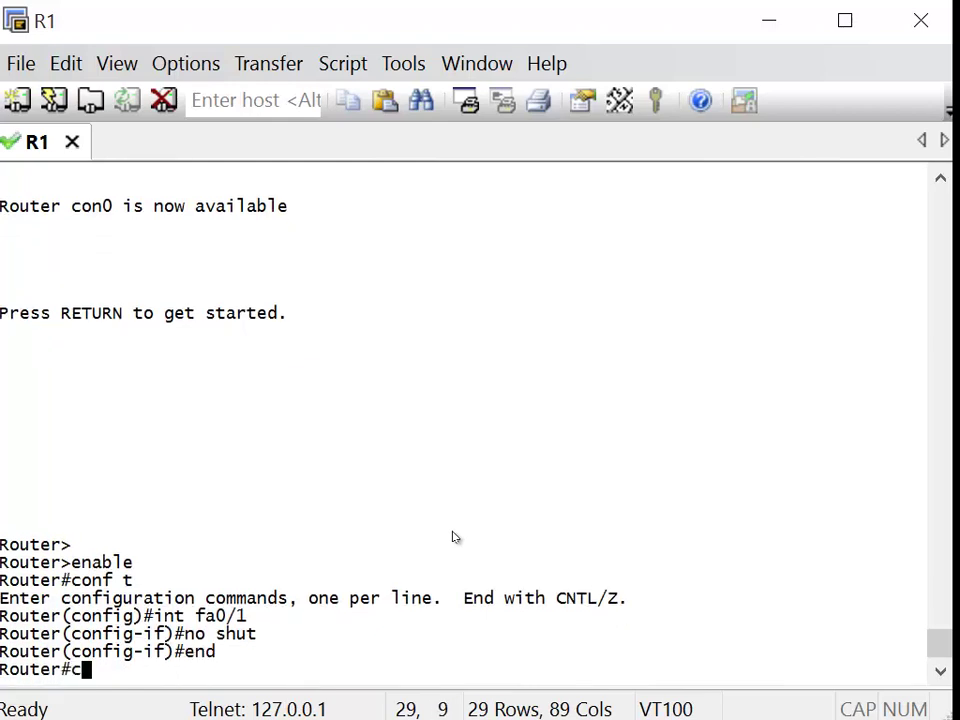
text(opy run)
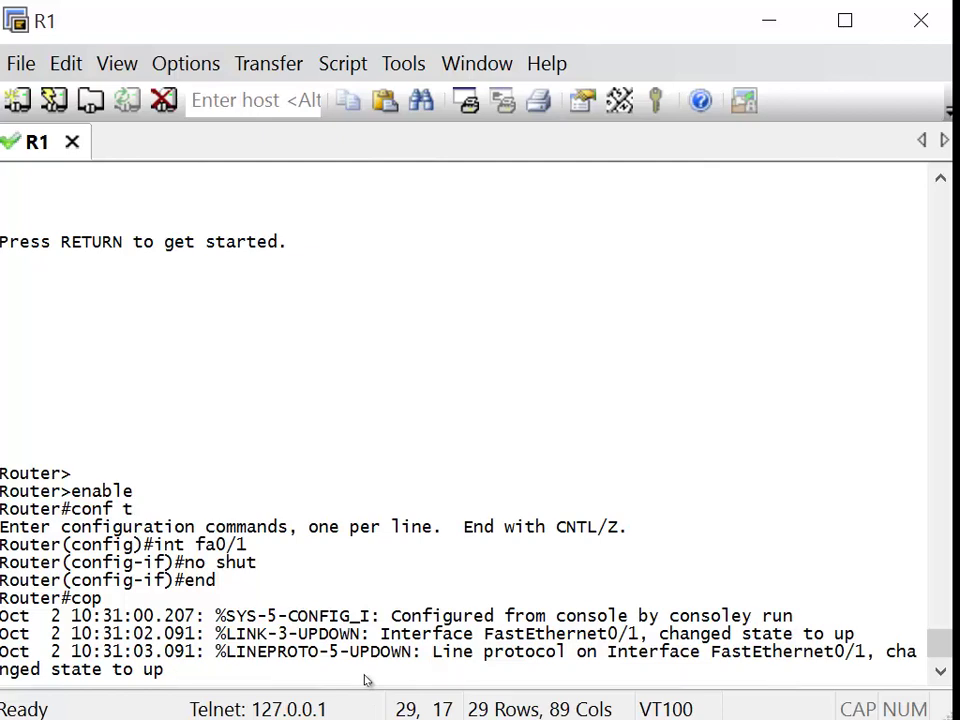
key(Return)
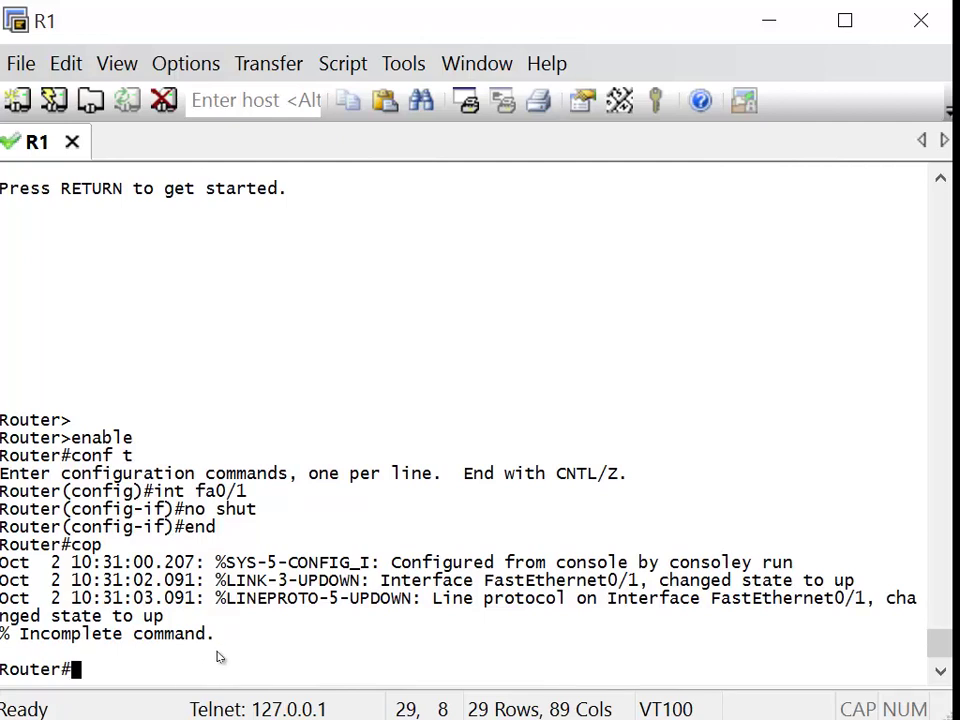
text(conf t)
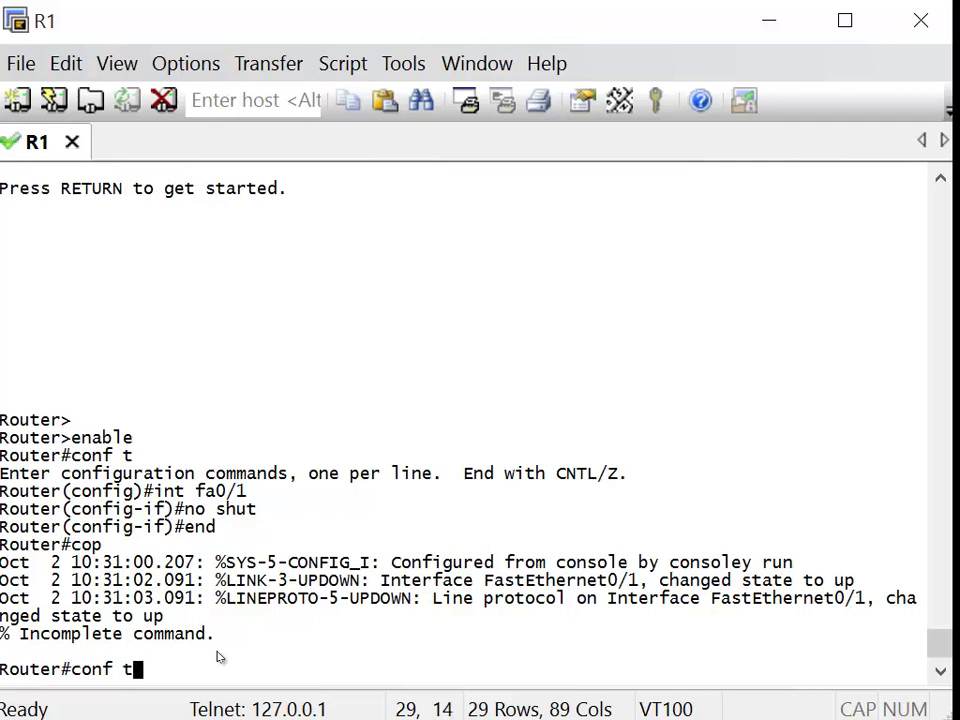
key(Return)
text(int lin)
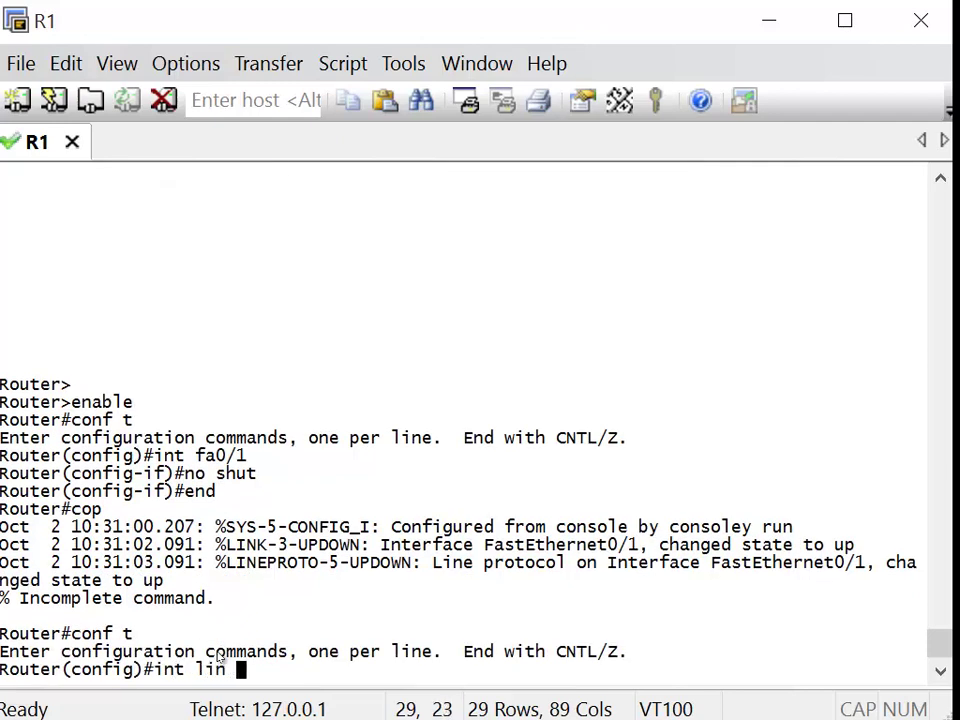
key(BackSpace)
key(BackSpace)
key(BackSpace)
key(BackSpace)
key(BackSpace)
key(BackSpace)
key(BackSpace)
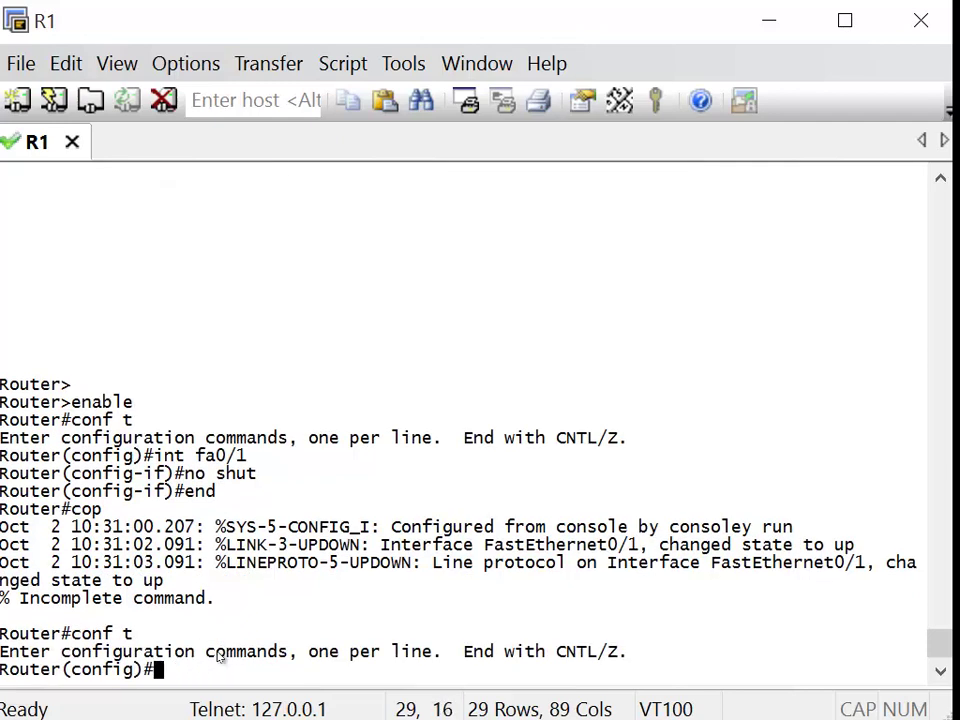
Enable logging synchronous on R1's line console 0.
text(line console 0)
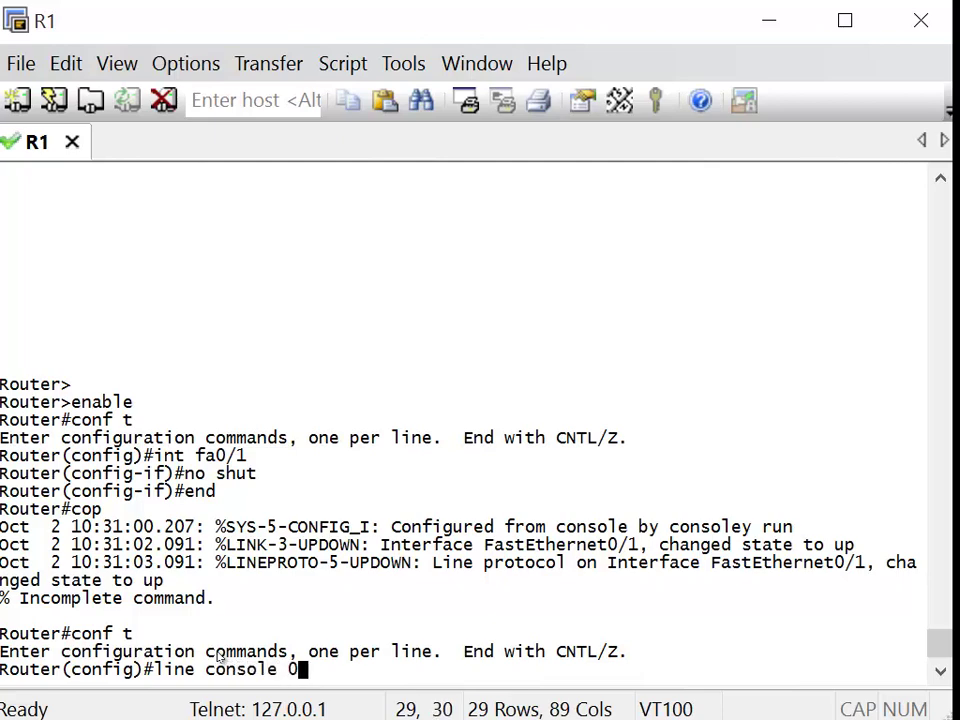
key(Return)
text(loggi)
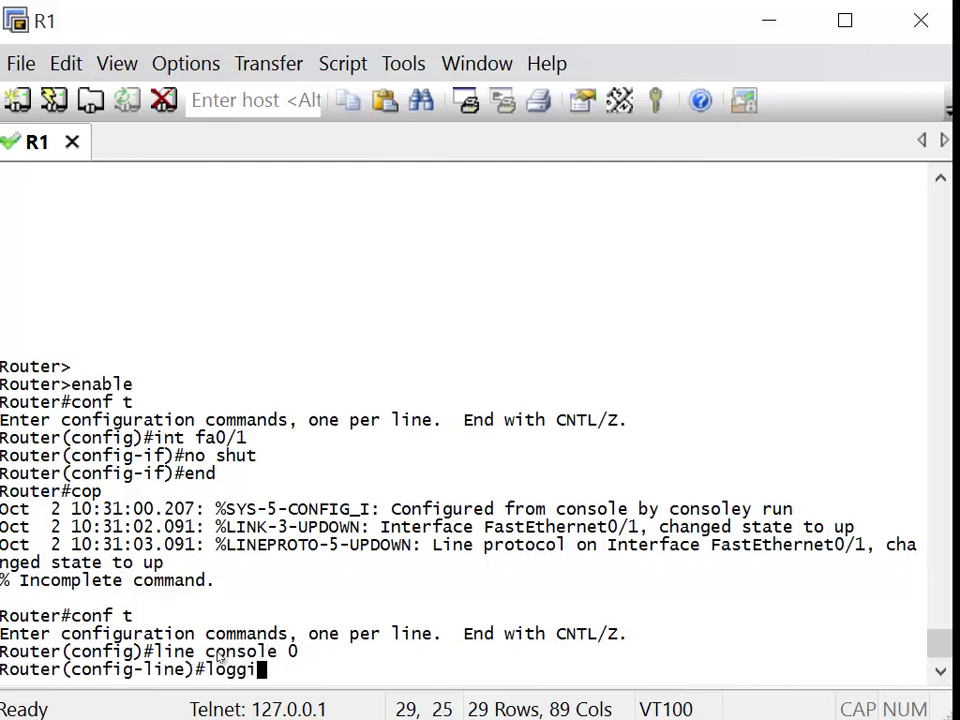
key(Tab)
text(syn)
key(Tab)
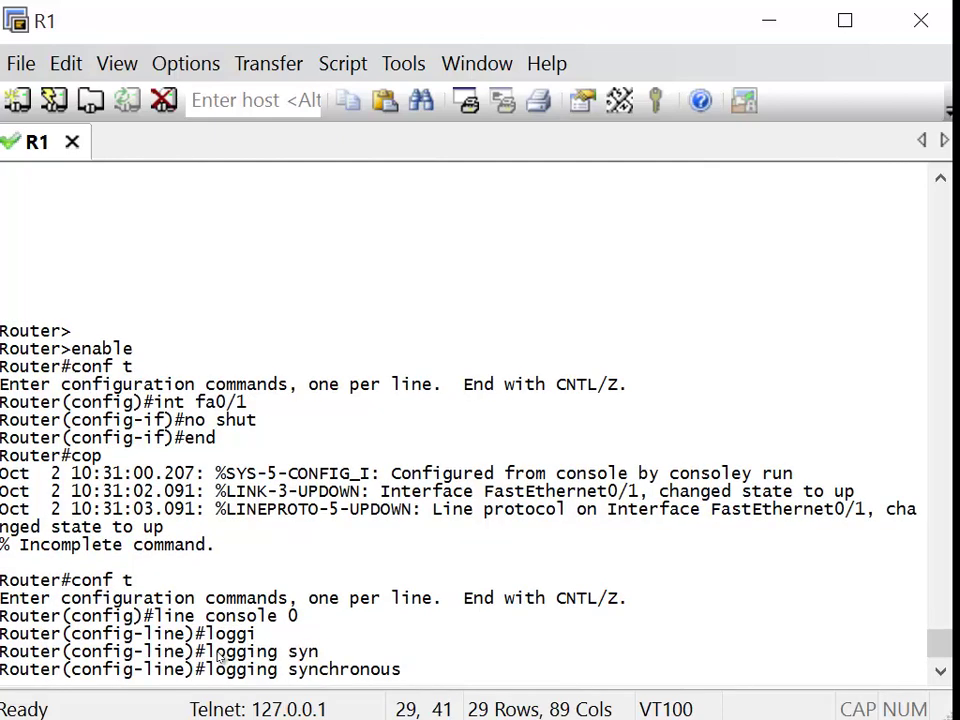
key(Return)
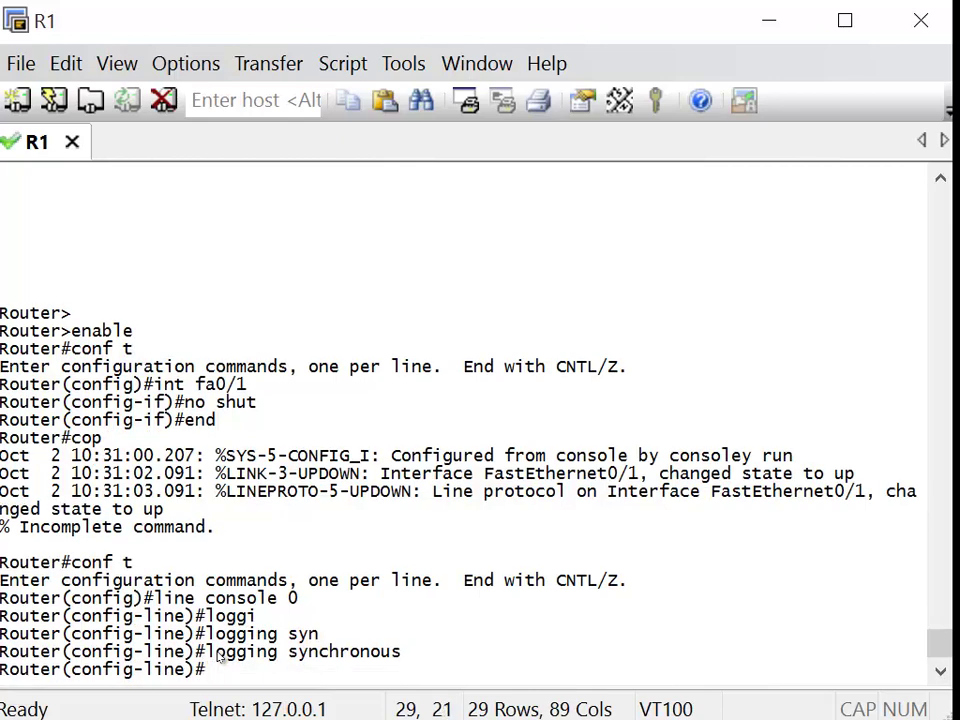
text(exit)
key(Return)
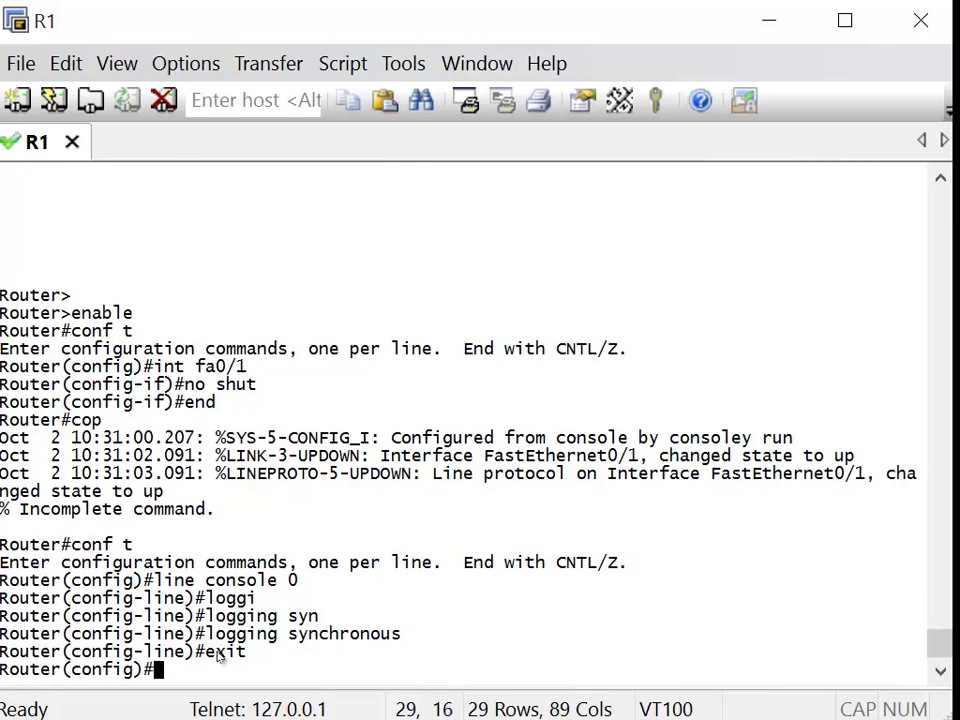
Shut down and re-enable FastEthernet0/1, then return to the Router# prompt.
text(inter)
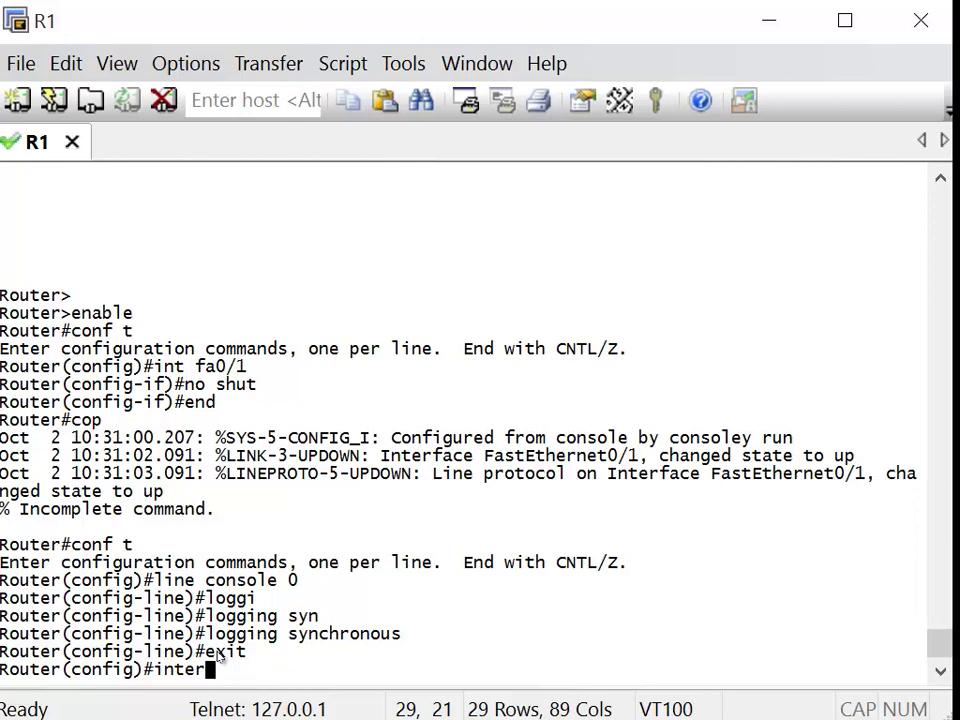
text(face)
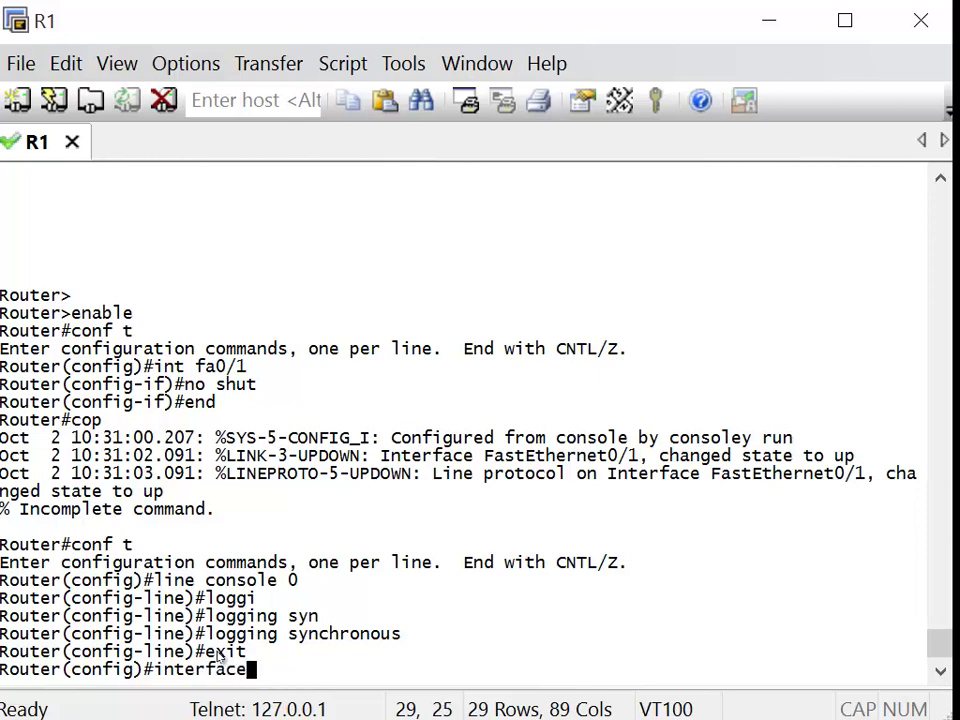
text( fa0/1)
key(Return)
text(shut)
key(Return)
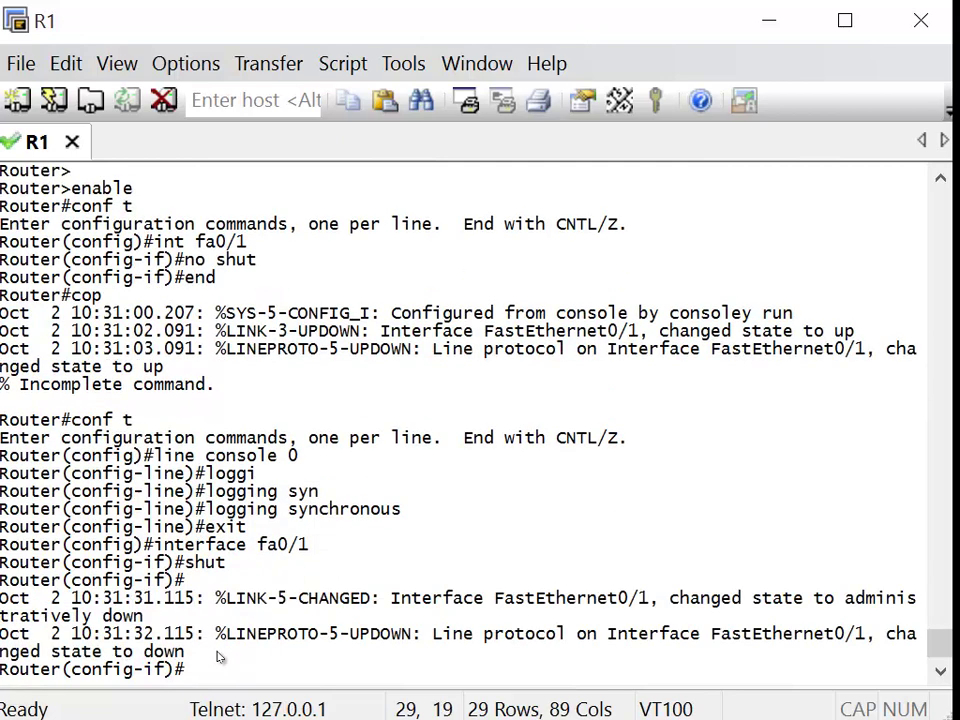
text(no shutdown)
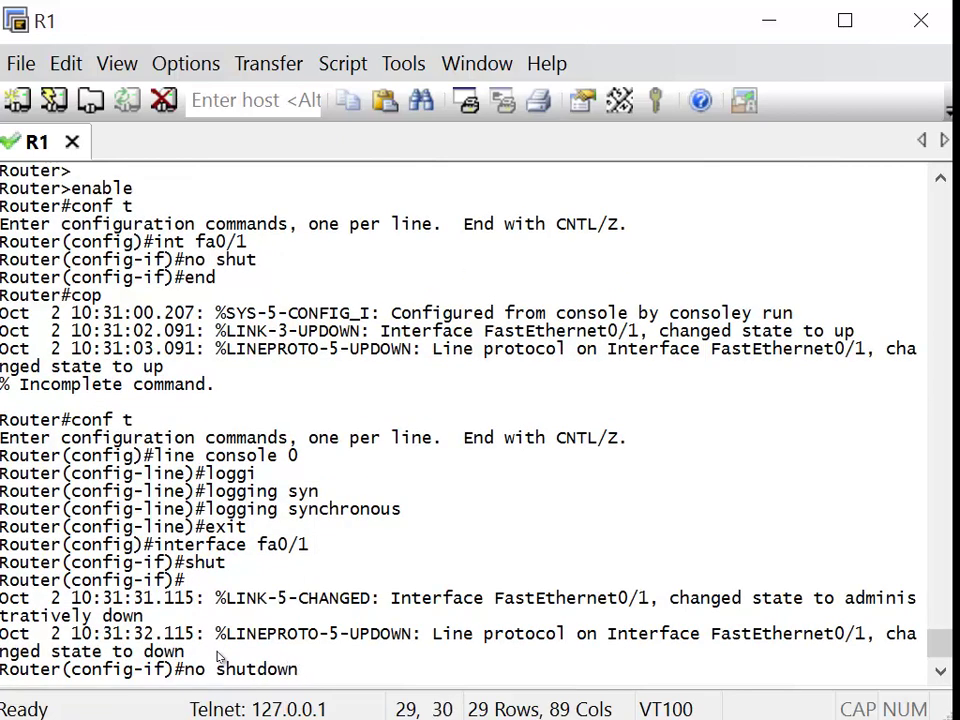
key(Return)
text(end)
key(Return)
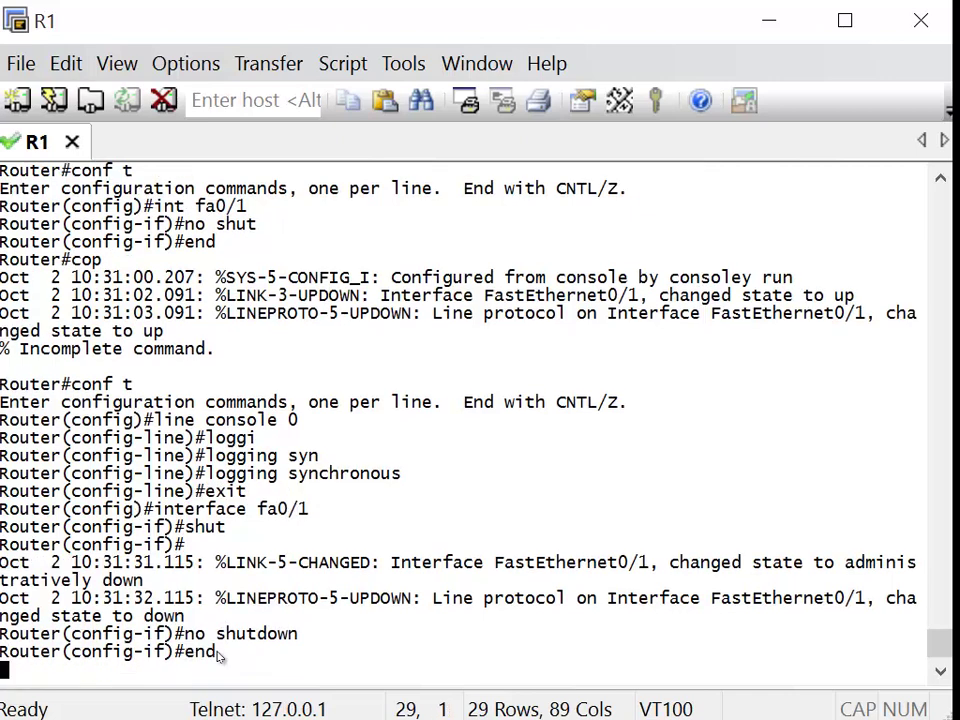
Type copy running-config at the prompt and highlight the recent command lines.
text(copy running)
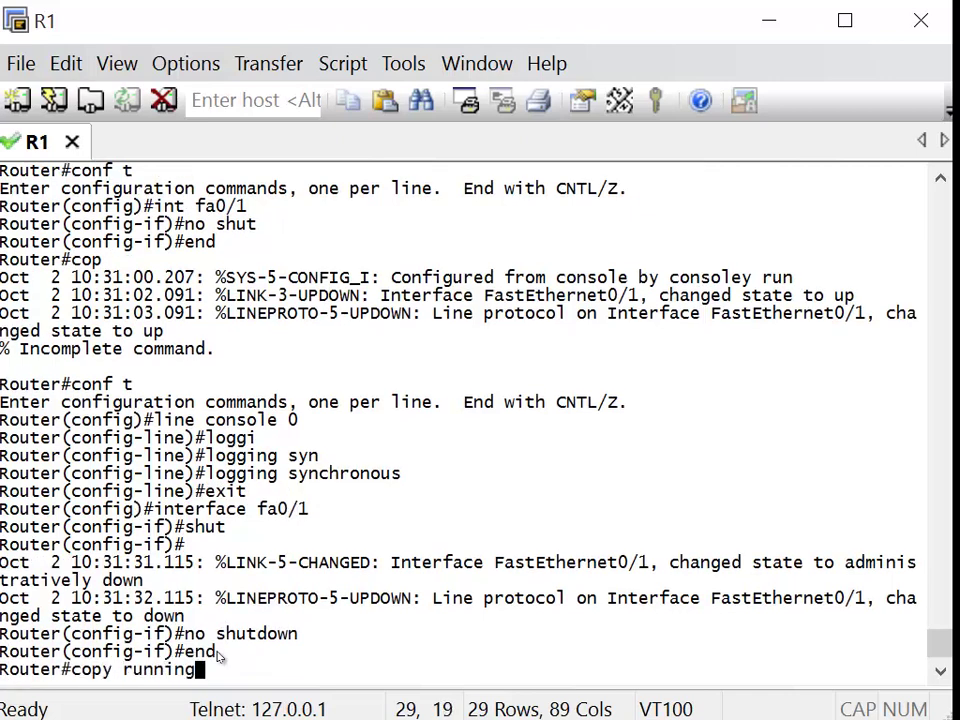
text(-config)
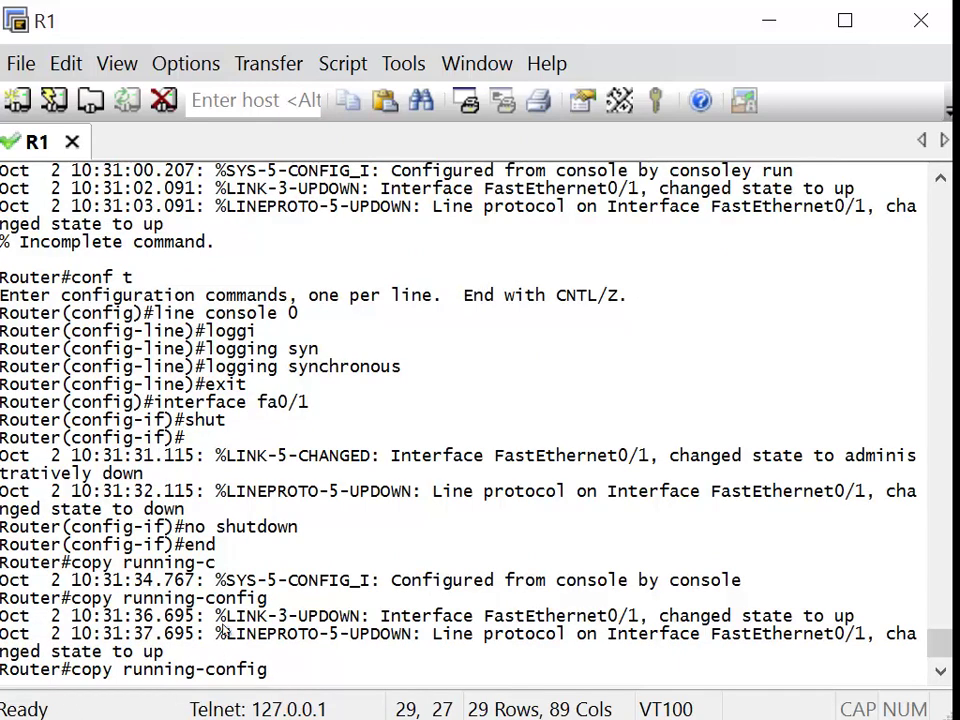
drag(70, 545, 216, 562)
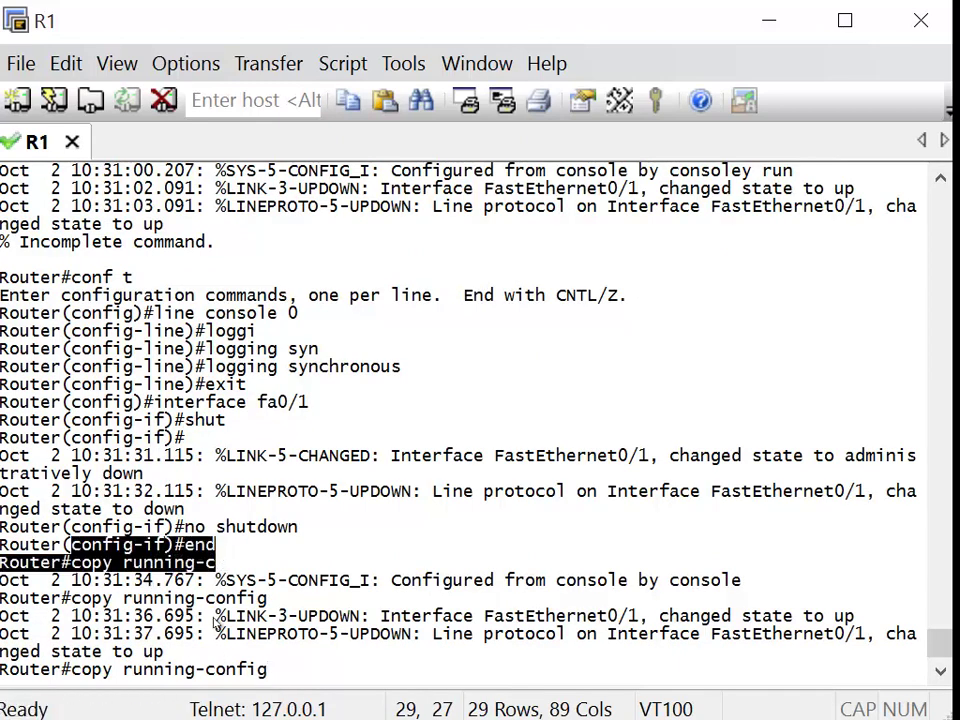
drag(277, 669, 82, 669)
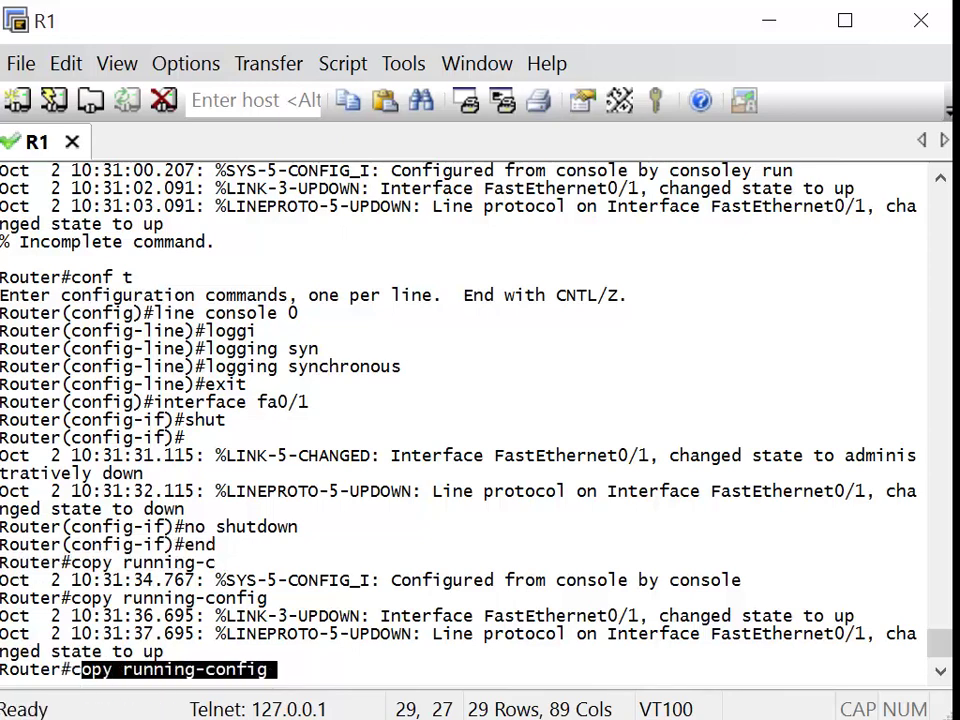
key(alt+Tab)
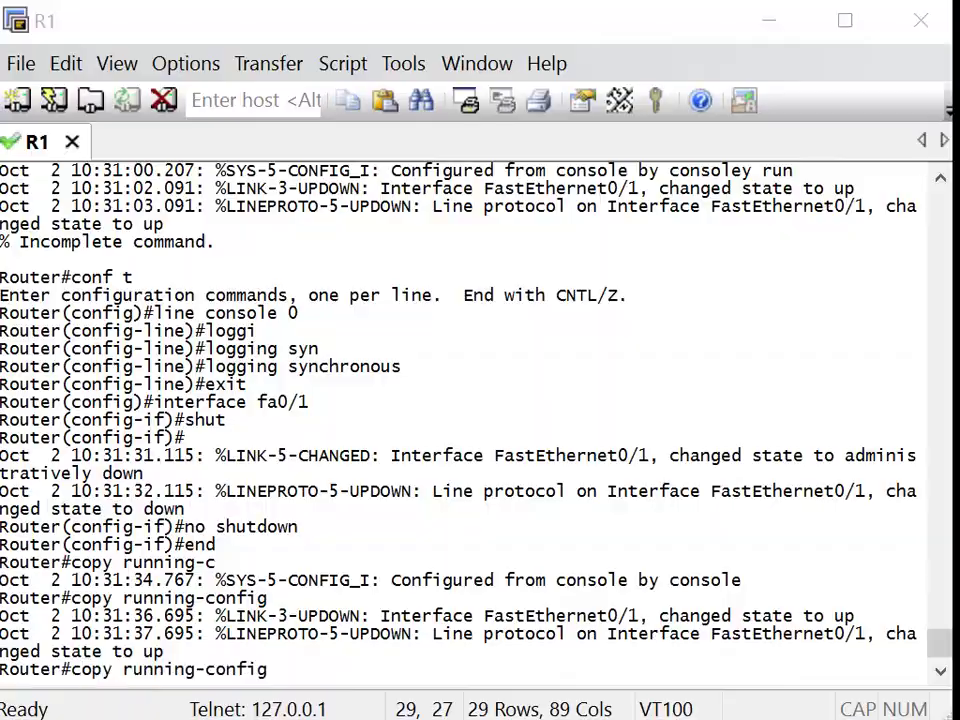
Show the 'Erasing Configuration Files' slide covering erase startup-config and delete vlan.dat.
key(Right)
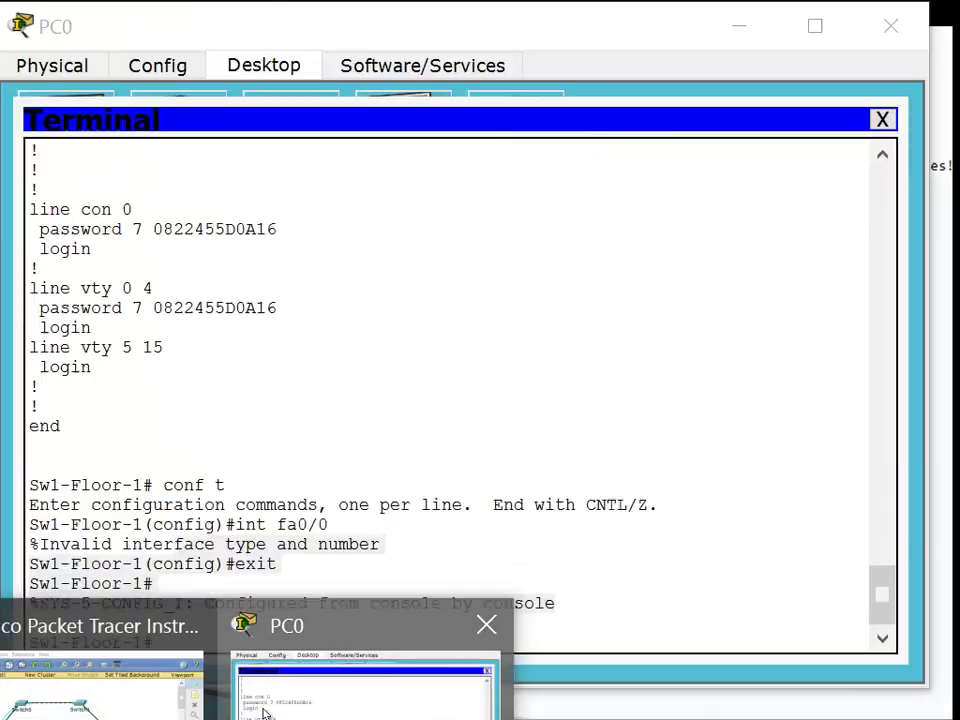
Create VLANs 10, 2 and 20 on Sw1-Floor-1 in global configuration mode.
click(364, 664)
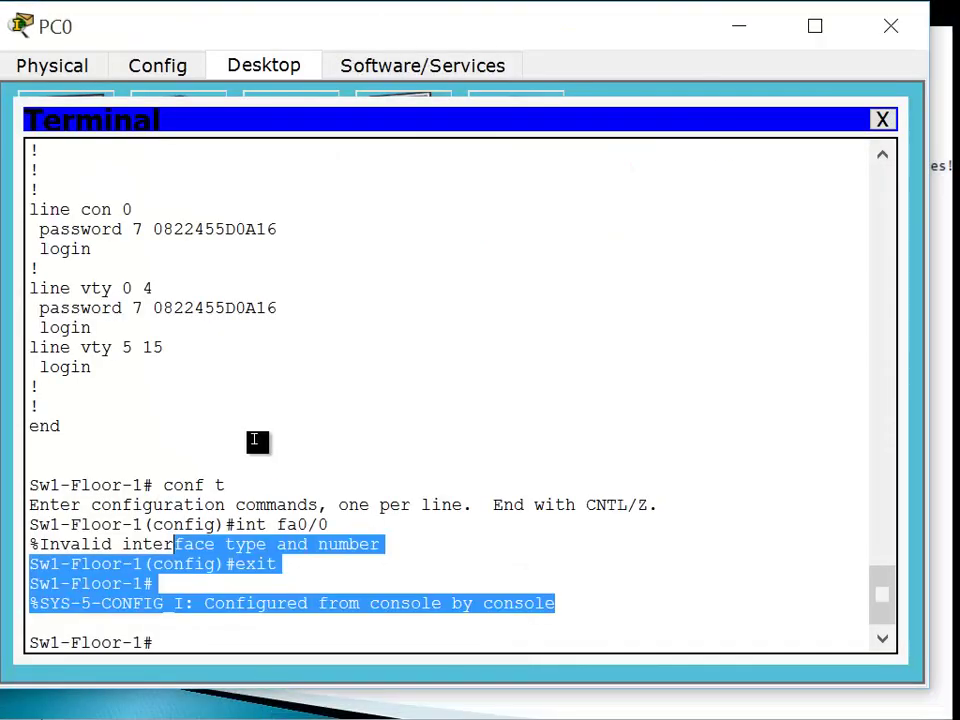
click(255, 440)
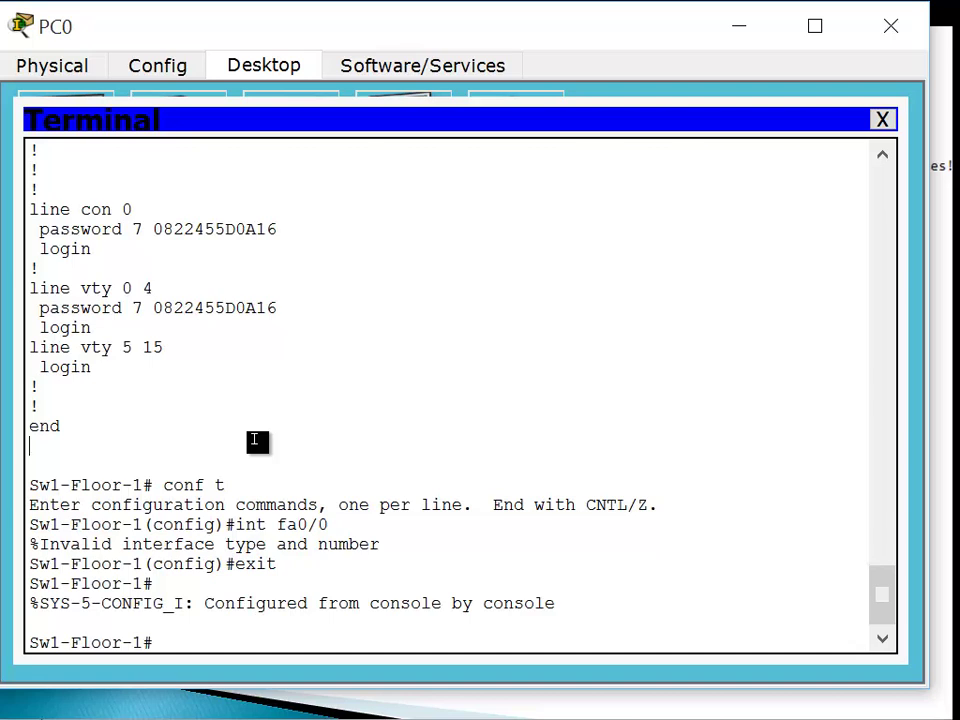
text(conf t)
key(Return)
text(vla)
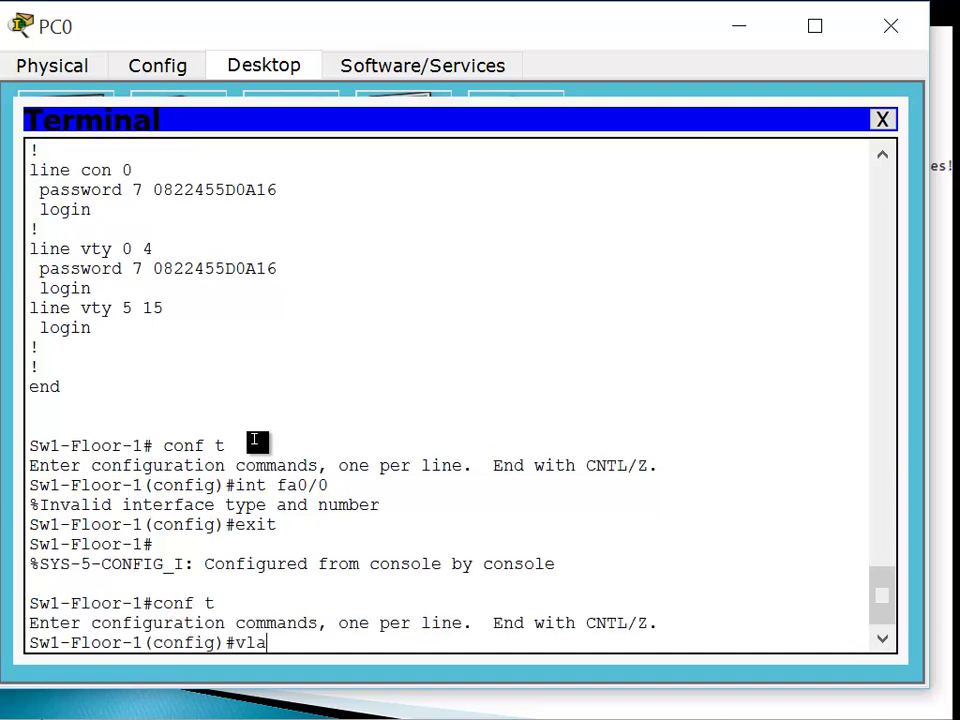
text(n 10)
key(Return)
text(n)
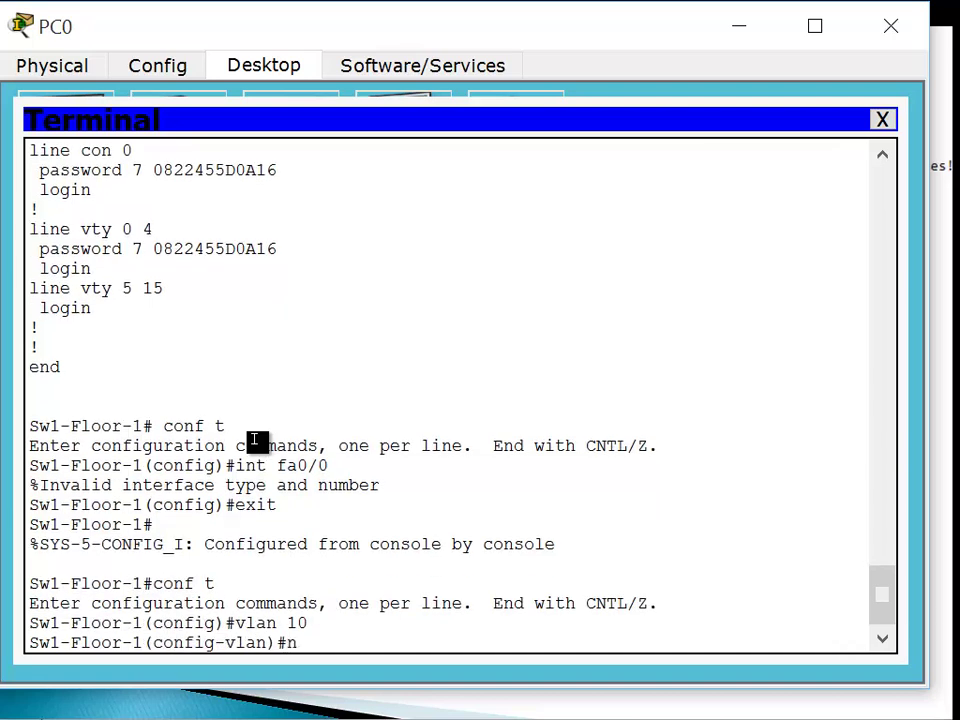
key(BackSpace)
text(vlan 2)
key(Return)
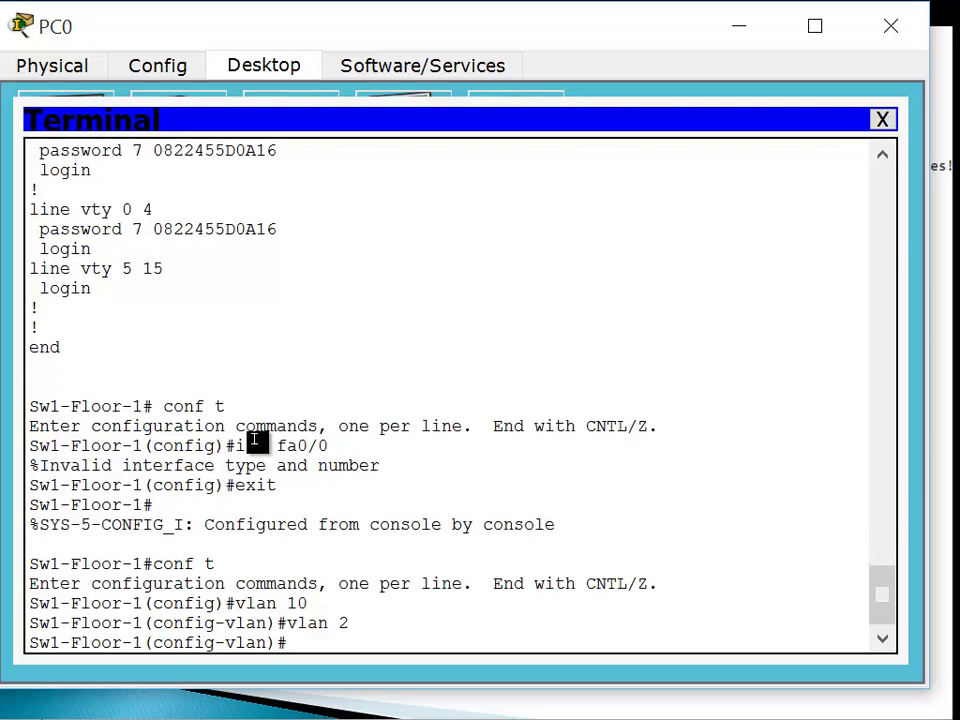
key(Up)
text(0)
key(Return)
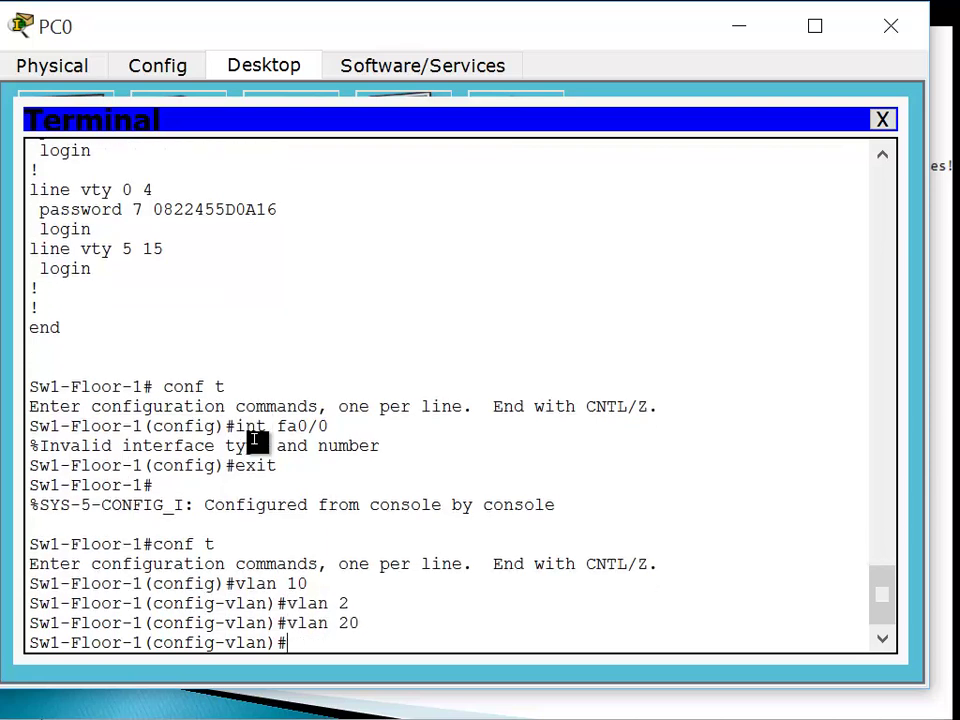
Return to the privileged prompt and list VLANs with show vlan brief.
text(end)
key(Return)
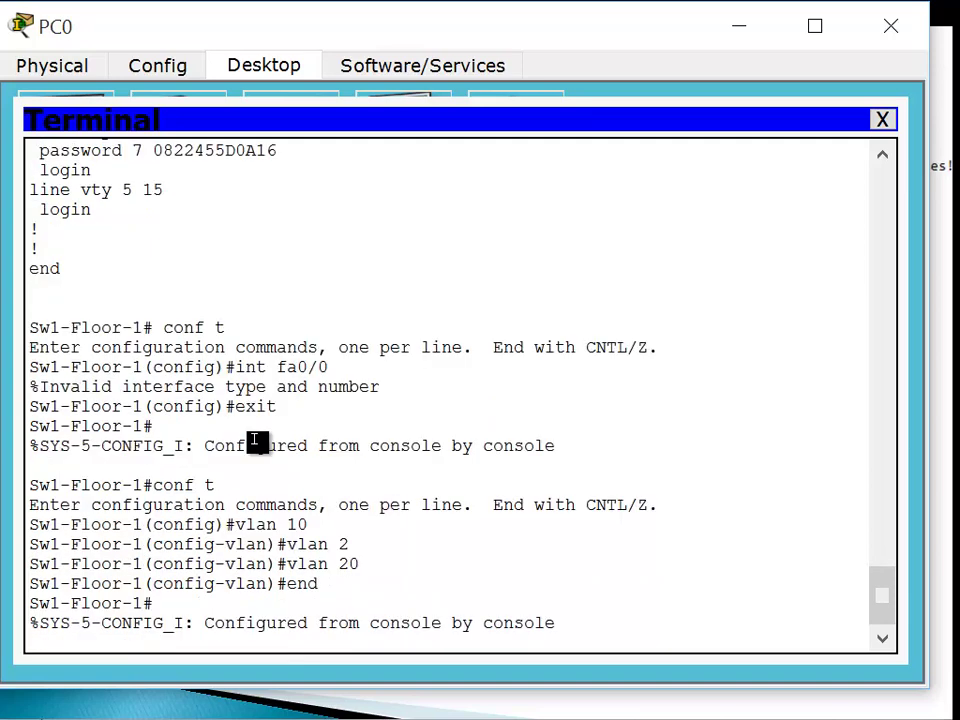
key(Return)
key(Return)
text(show v)
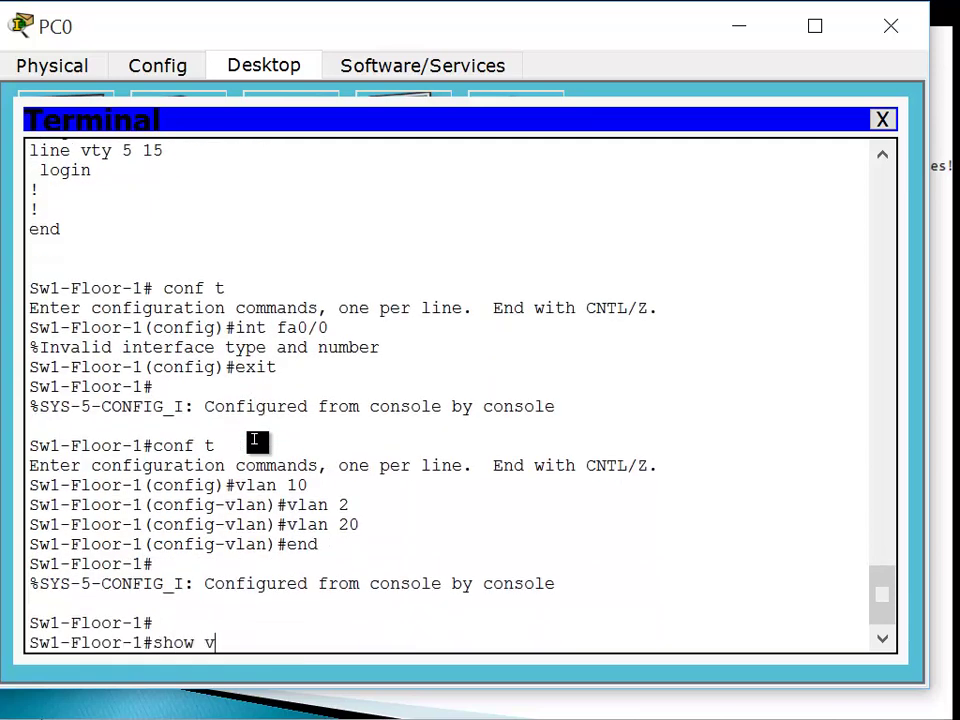
text(lan -)
text( brief)
key(Return)
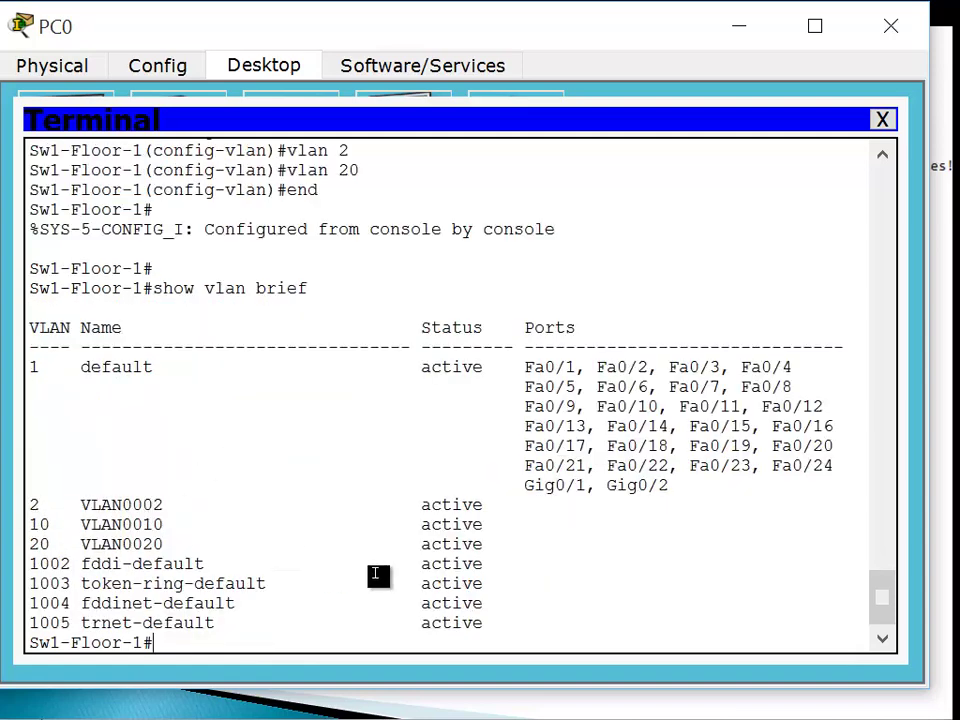
key(Return)
key(Return)
key(Return)
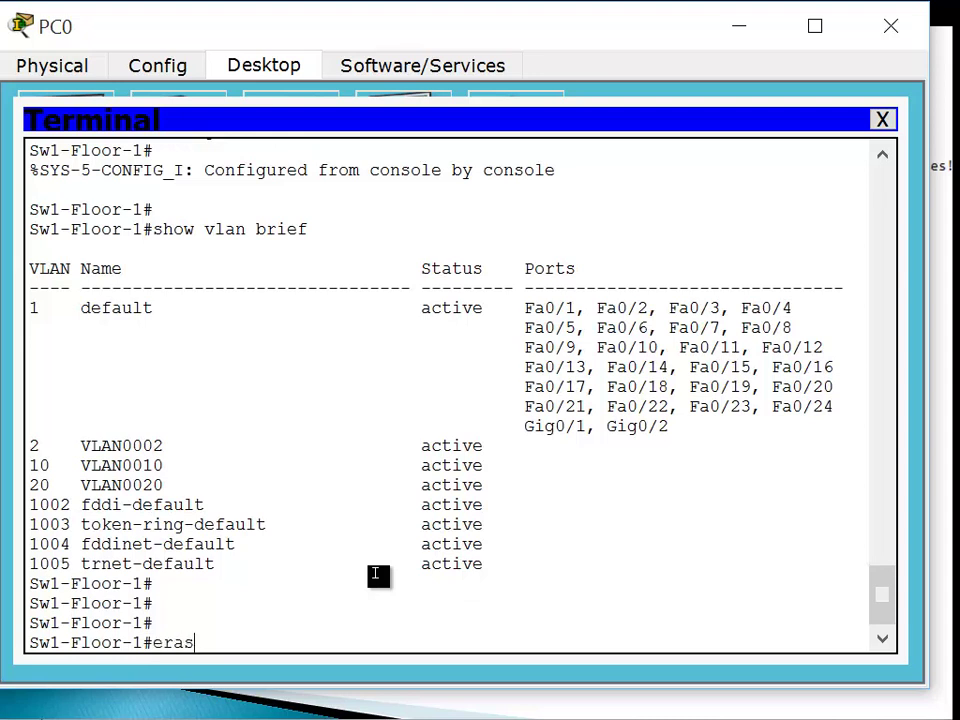
Erase Sw1-Floor-1's startup-config and confirm the erase.
text(erase staru)
key(Tab)
key(BackSpace)
key(Tab)
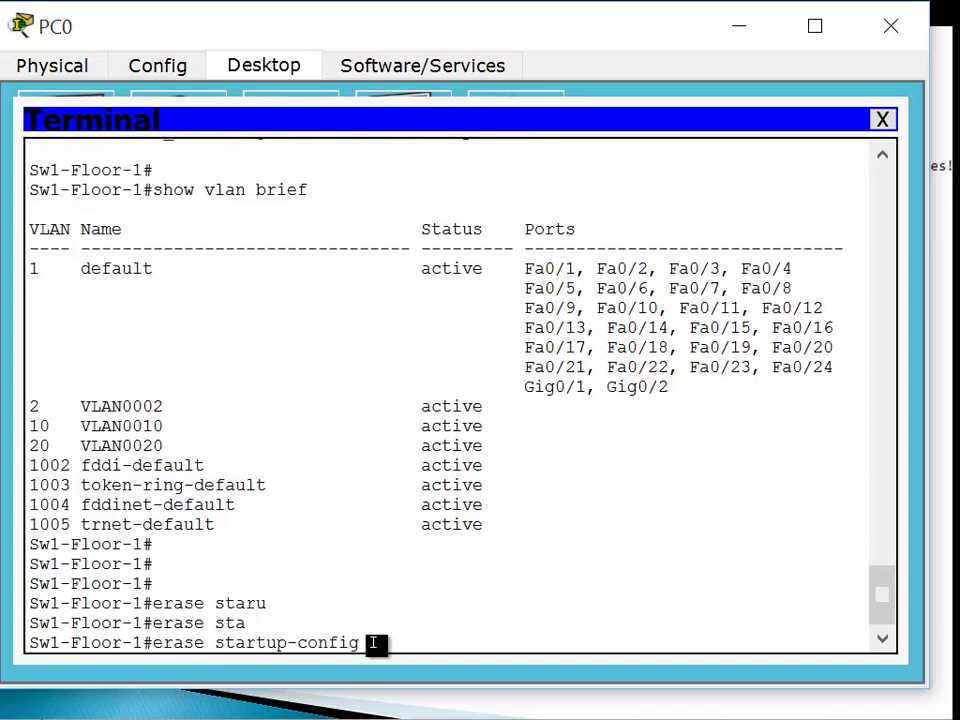
drag(375, 643, 153, 643)
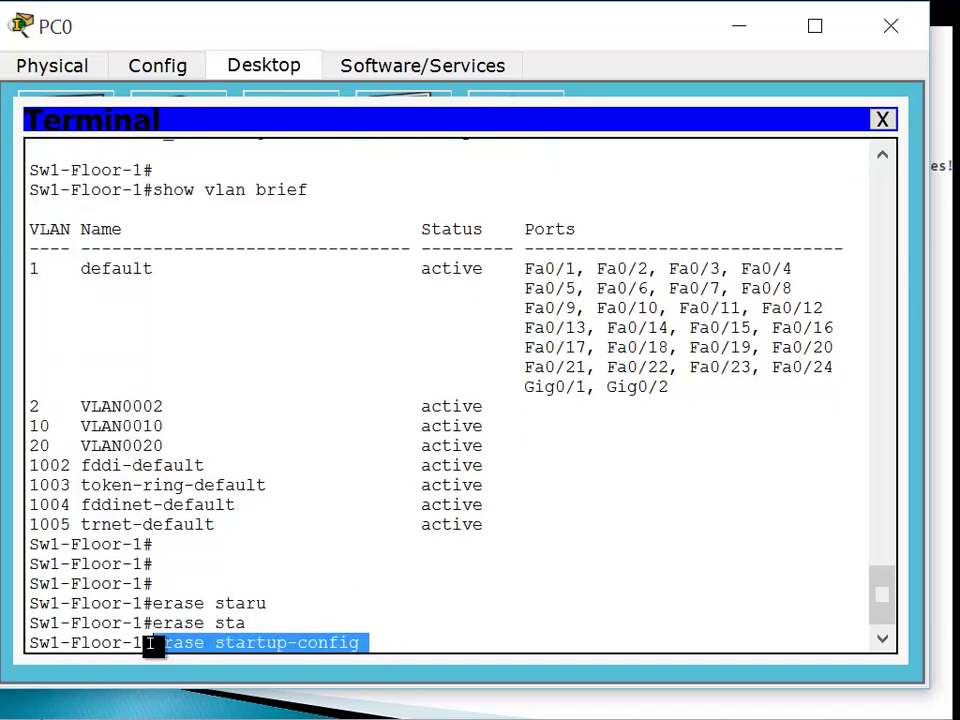
key(Return)
key(Return)
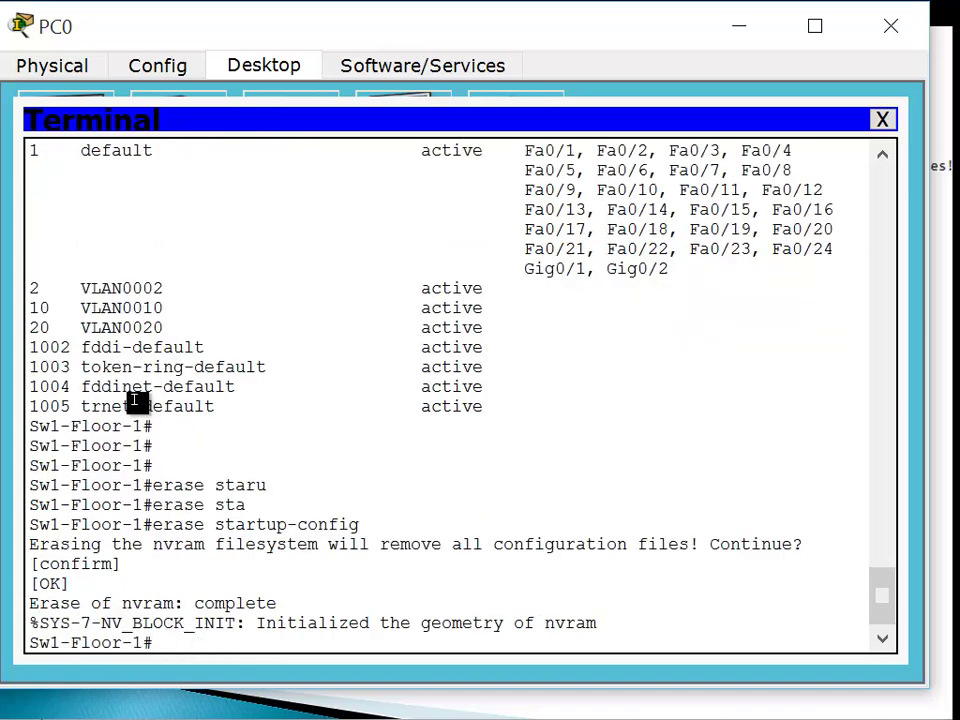
Reload the switch so it reboots without a saved configuration.
drag(28, 285, 500, 327)
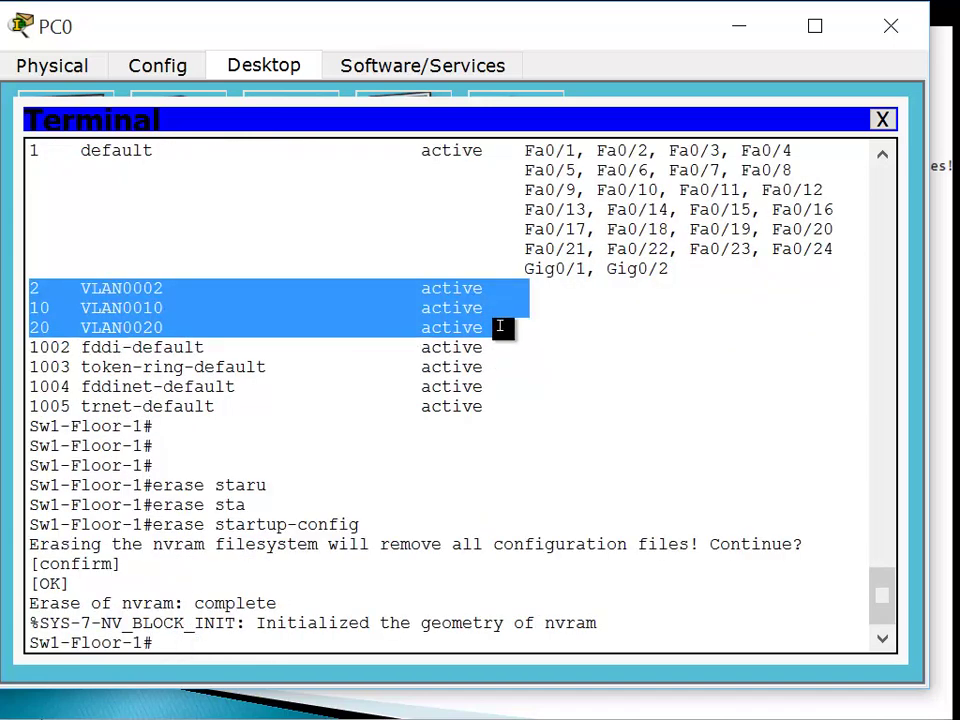
key(Return)
key(Return)
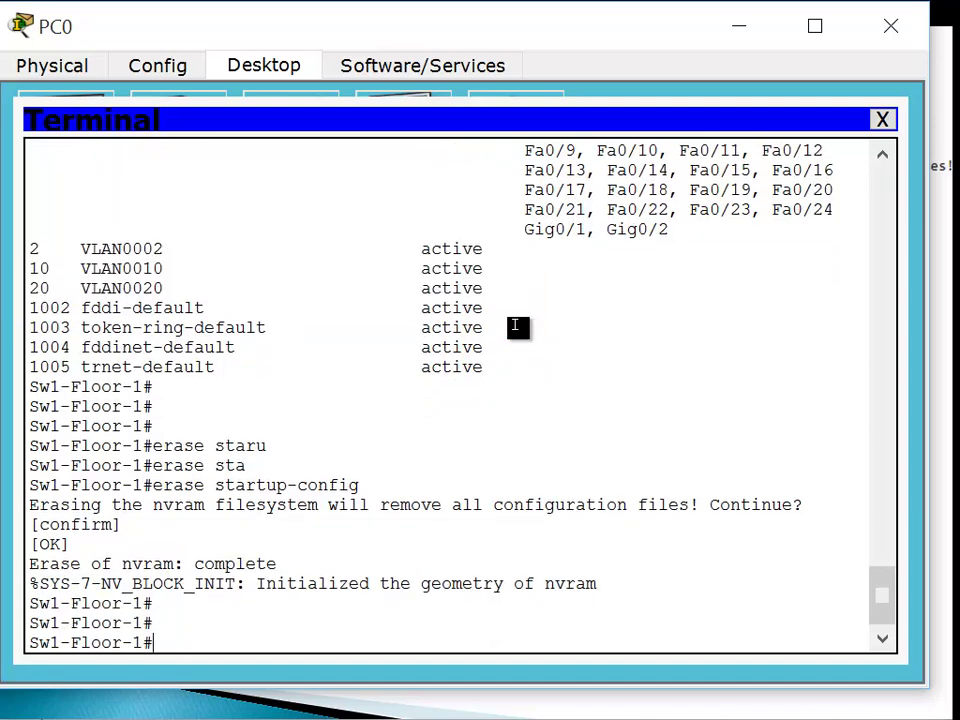
text(reload)
key(Return)
key(Return)
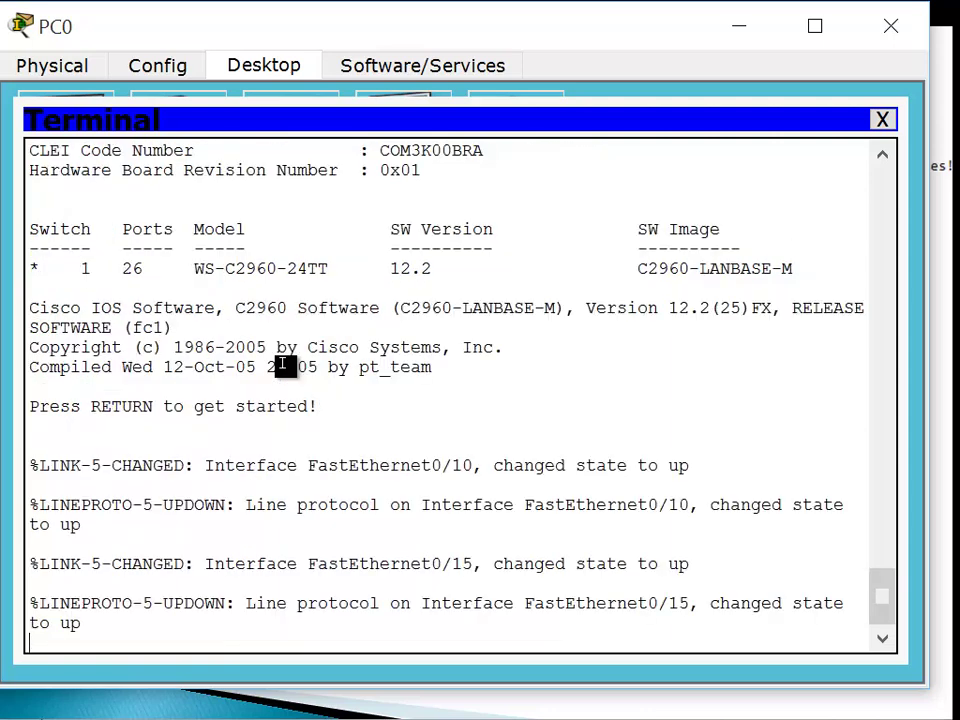
Enter privileged mode and page through show run, confirming hostname Switch and default settings.
key(Return)
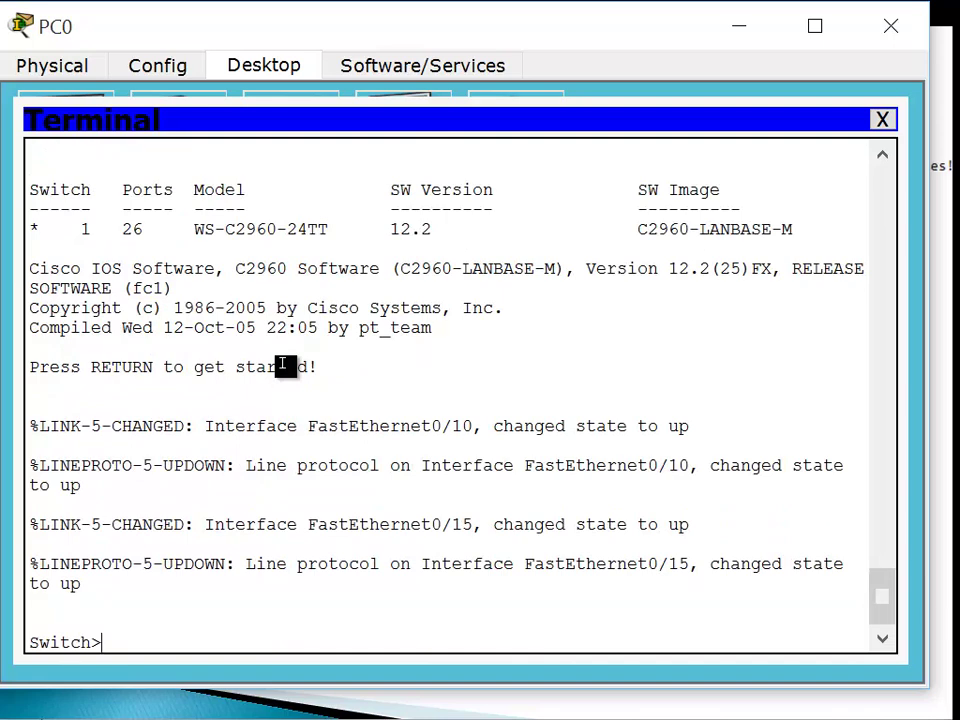
text(enable)
key(Return)
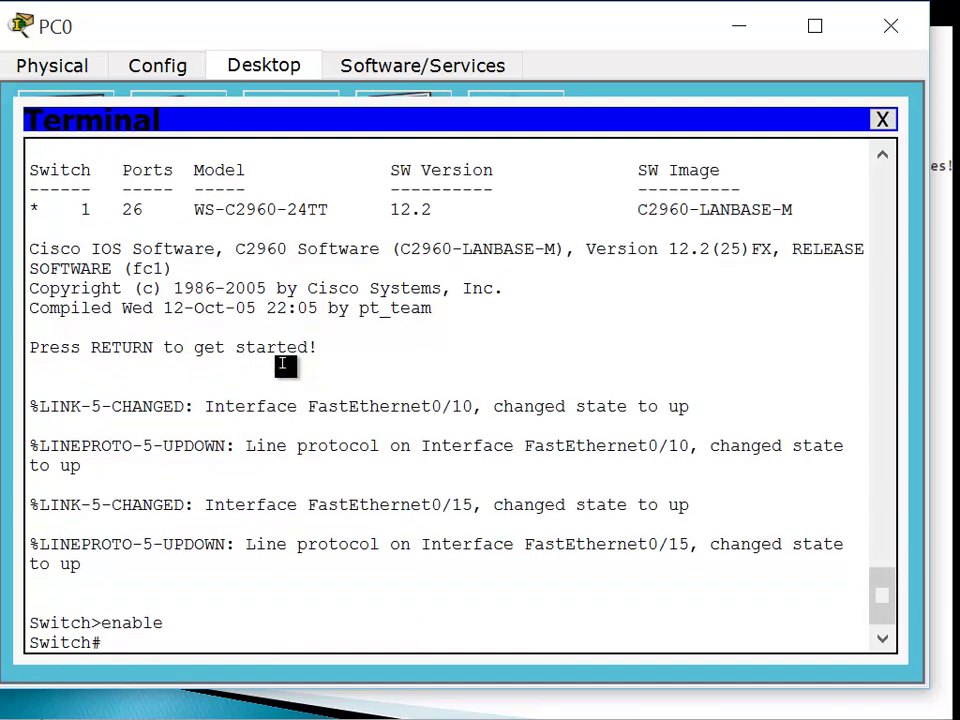
text(show run)
key(Return)
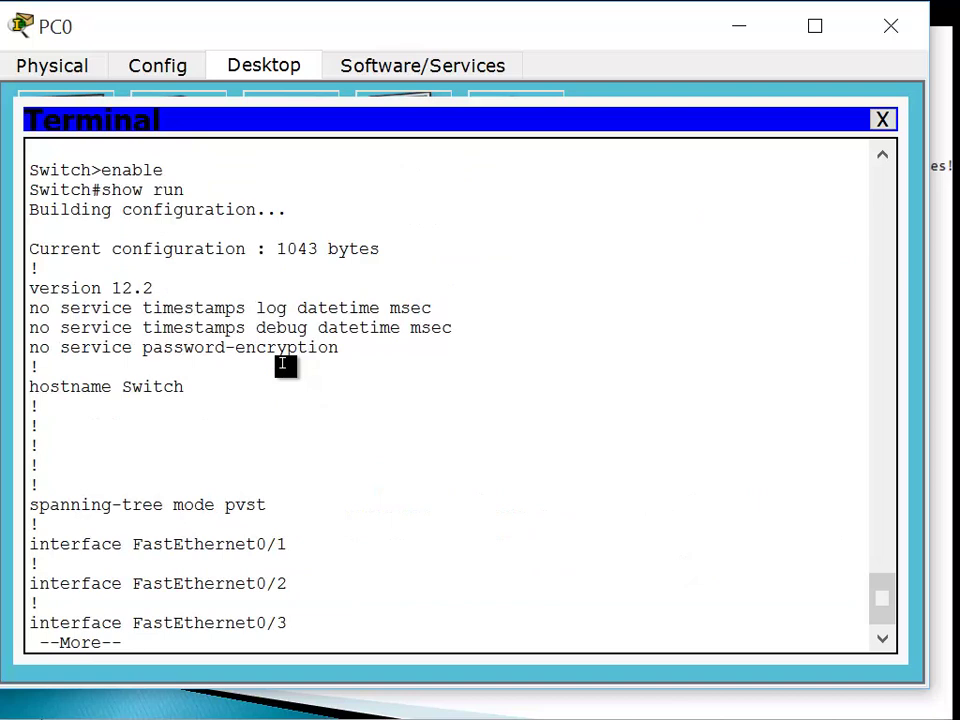
drag(349, 347, 21, 343)
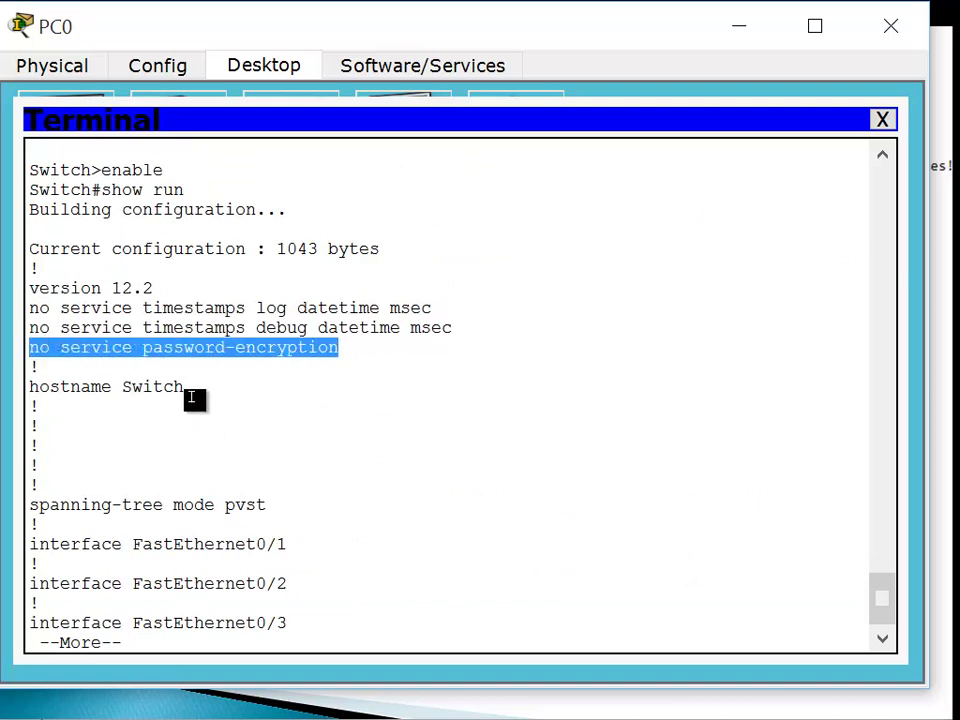
drag(192, 398, 21, 375)
key(space)
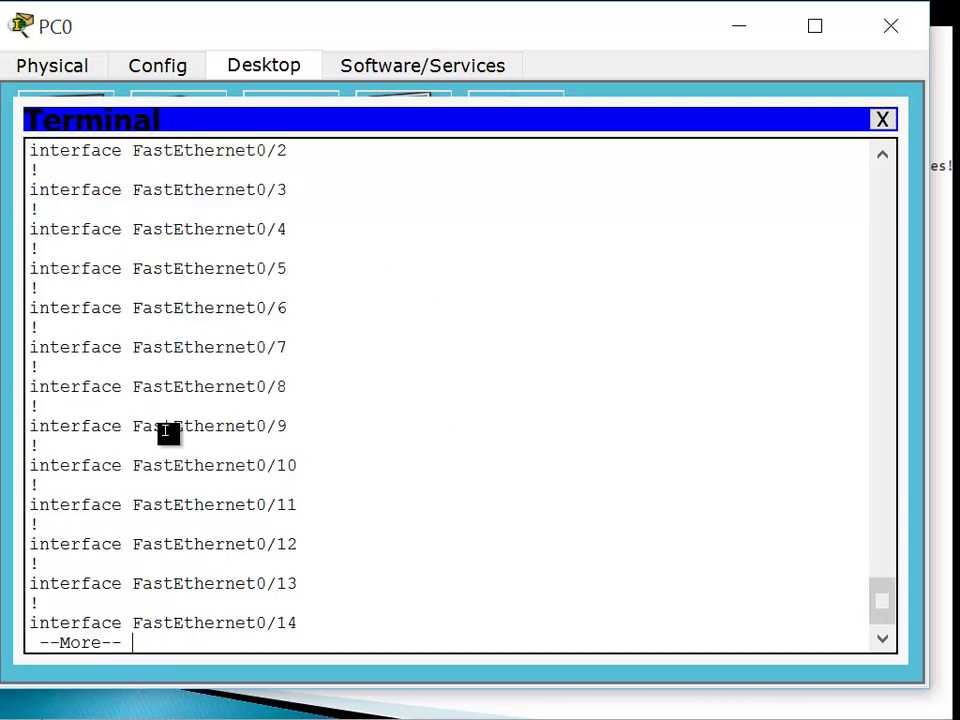
key(space)
key(space)
click(175, 527)
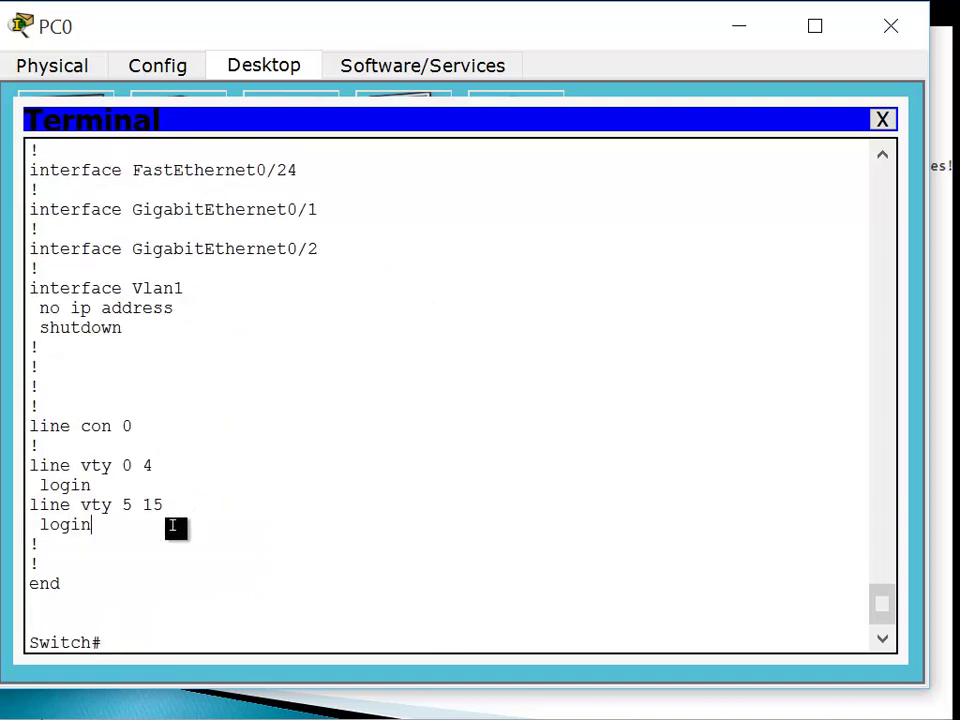
drag(175, 527, 58, 426)
click(422, 585)
Run show vlan brief, which still lists VLANs 2, 10 and 20, then begin erase startup-config.
text(sho)
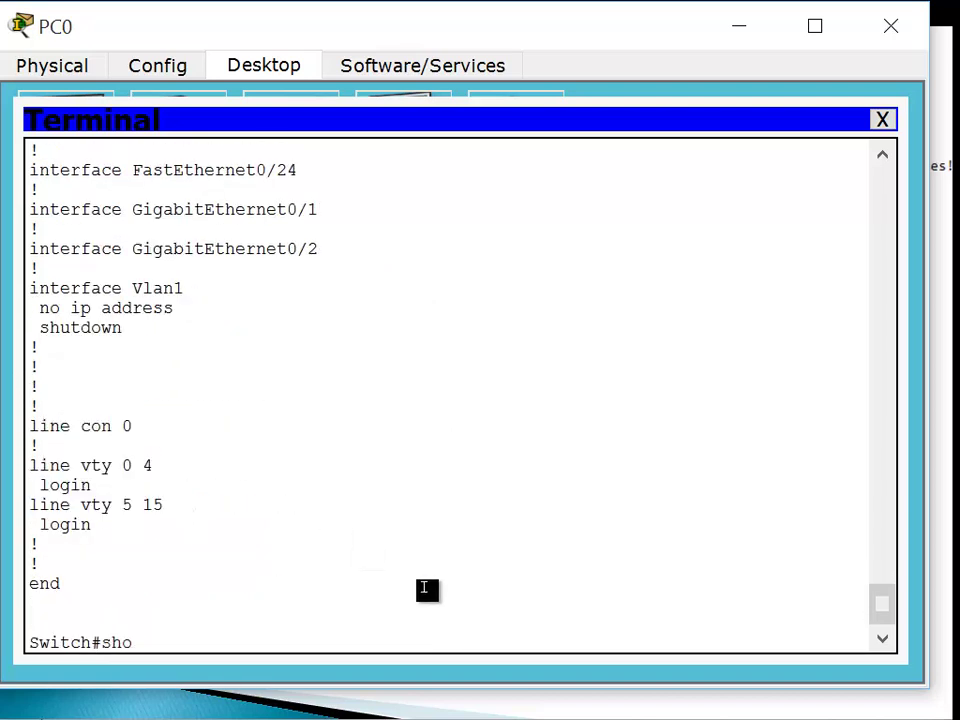
text(w vlan brief)
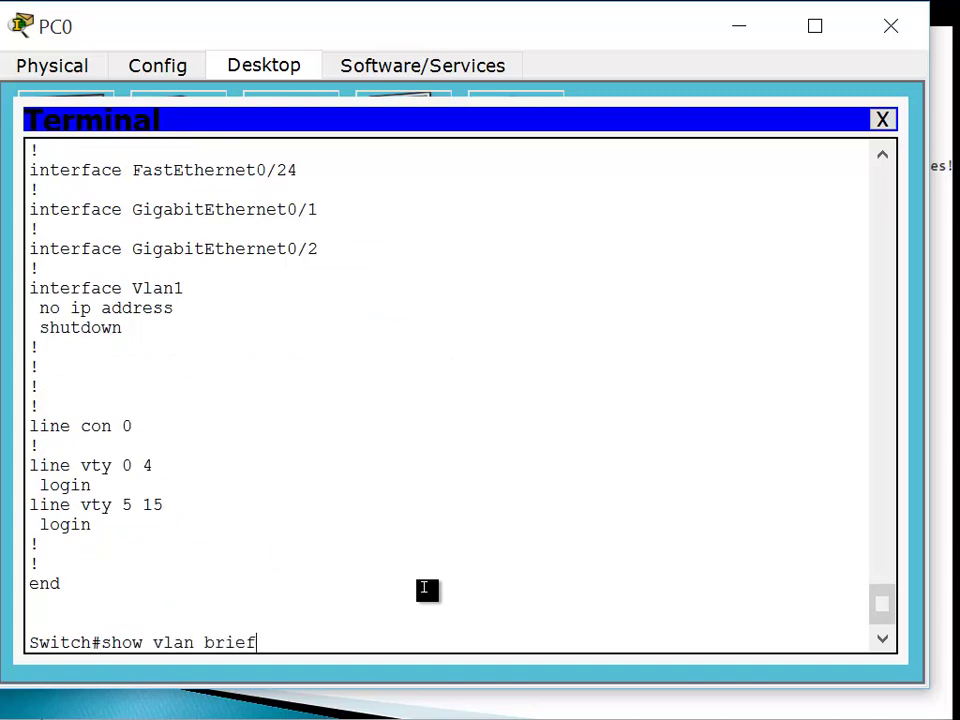
key(Return)
drag(32, 505, 484, 544)
key(Return)
key(Return)
key(Return)
key(Return)
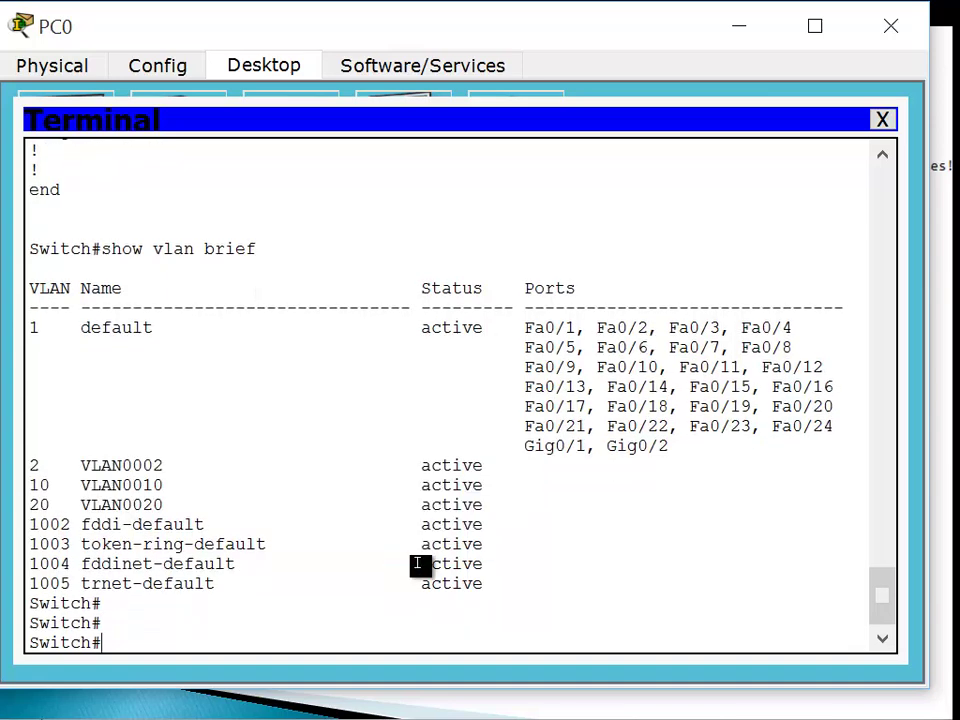
text(erase s)
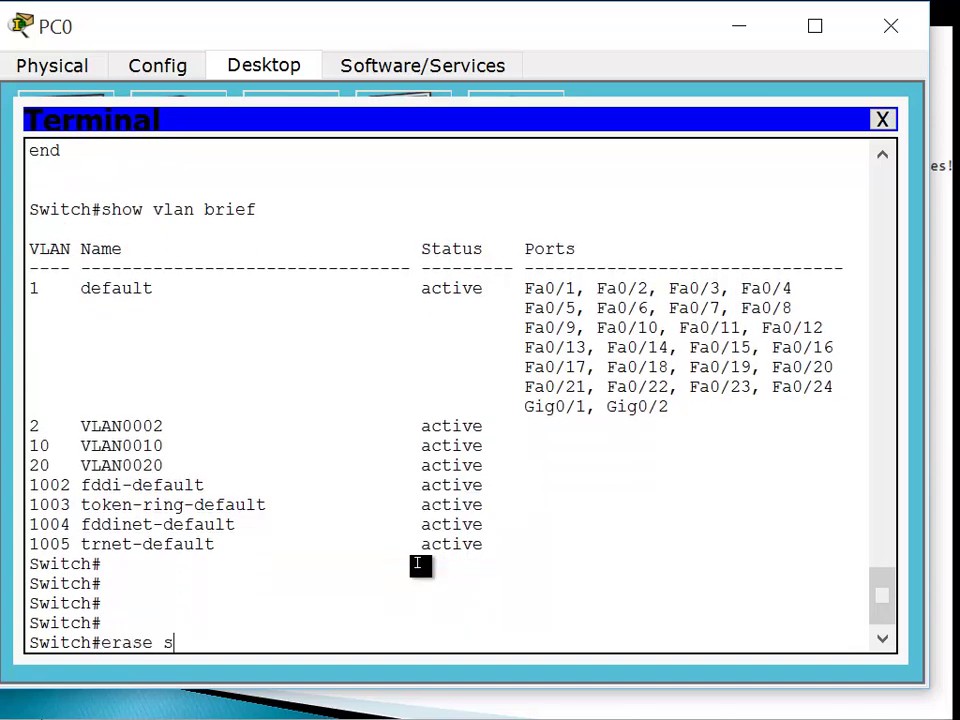
text(tartu)
key(Tab)
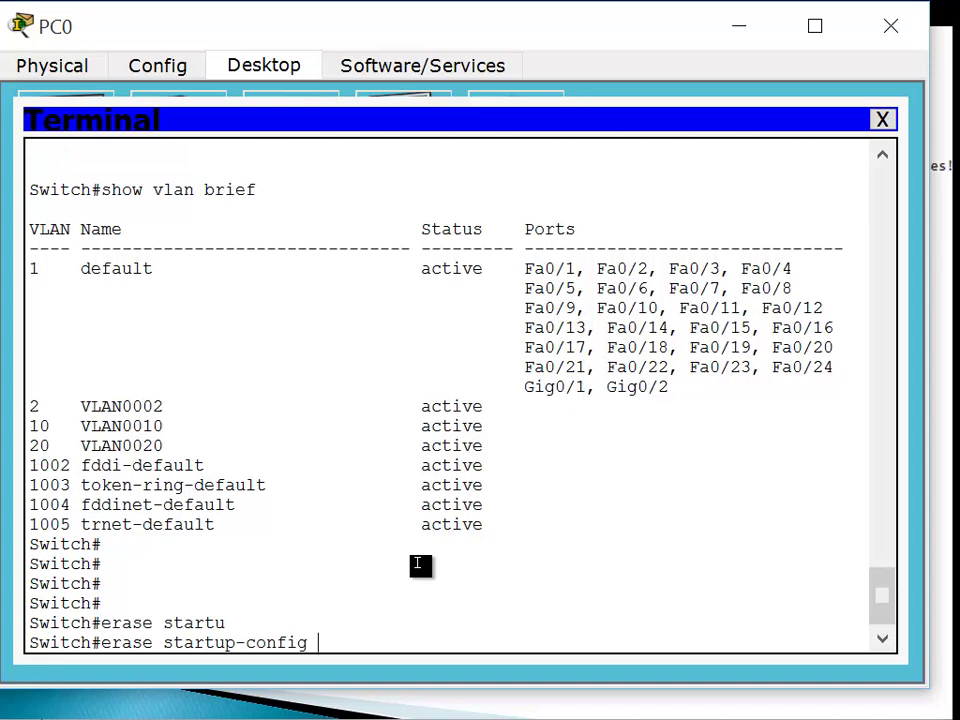
Confirm erasing the switch's startup configuration, then clear the erase output from the terminal.
key(Return)
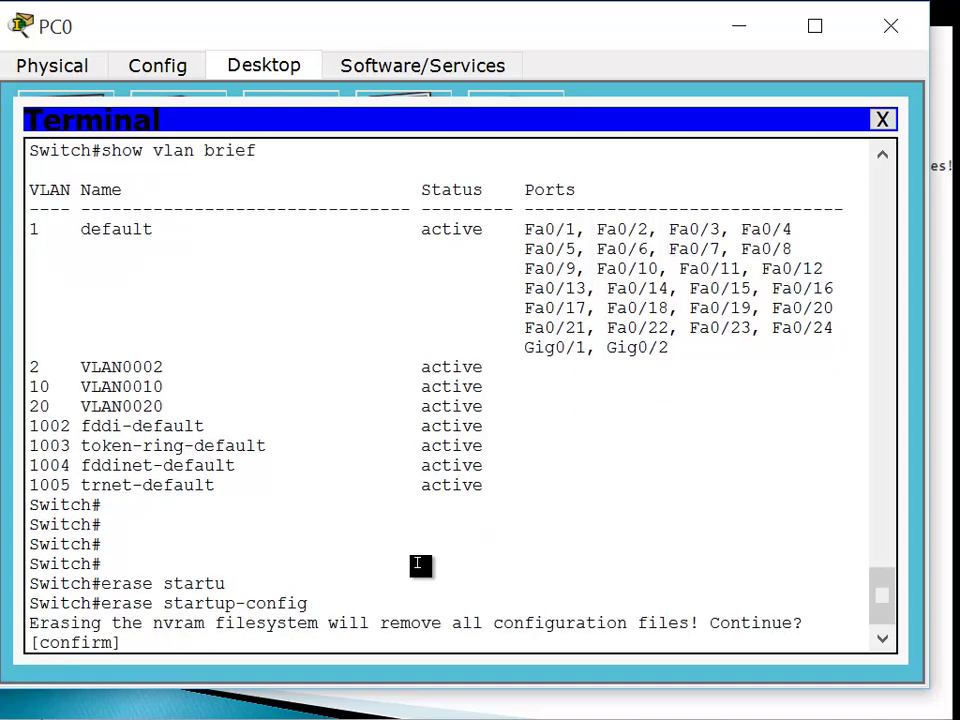
key(Return)
text(reload)
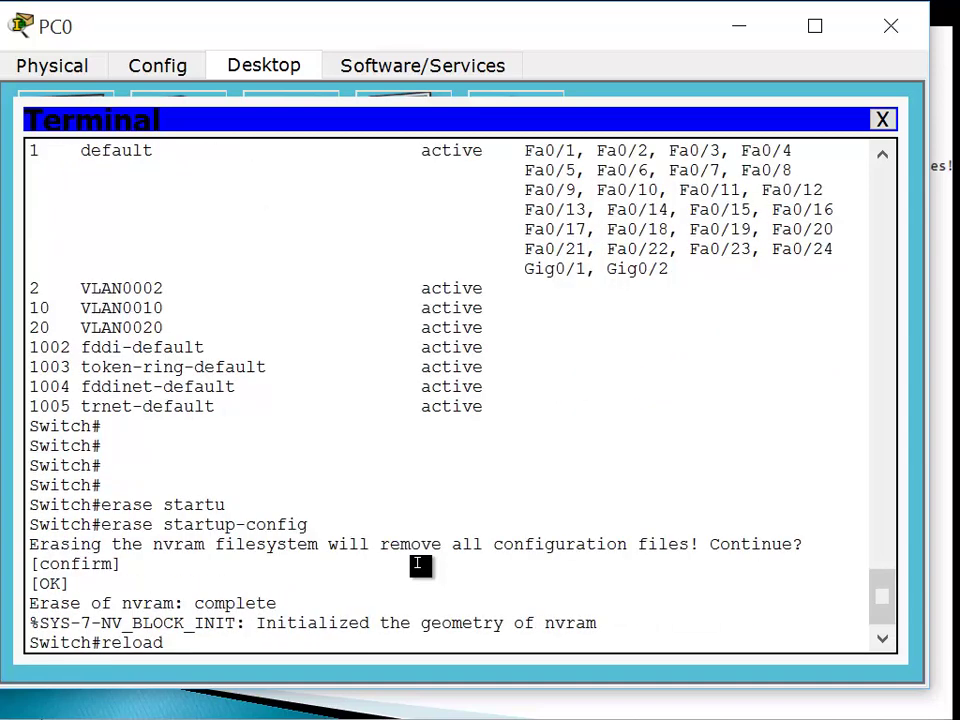
key(BackSpace)
key(BackSpace)
key(BackSpace)
key(BackSpace)
key(BackSpace)
key(BackSpace)
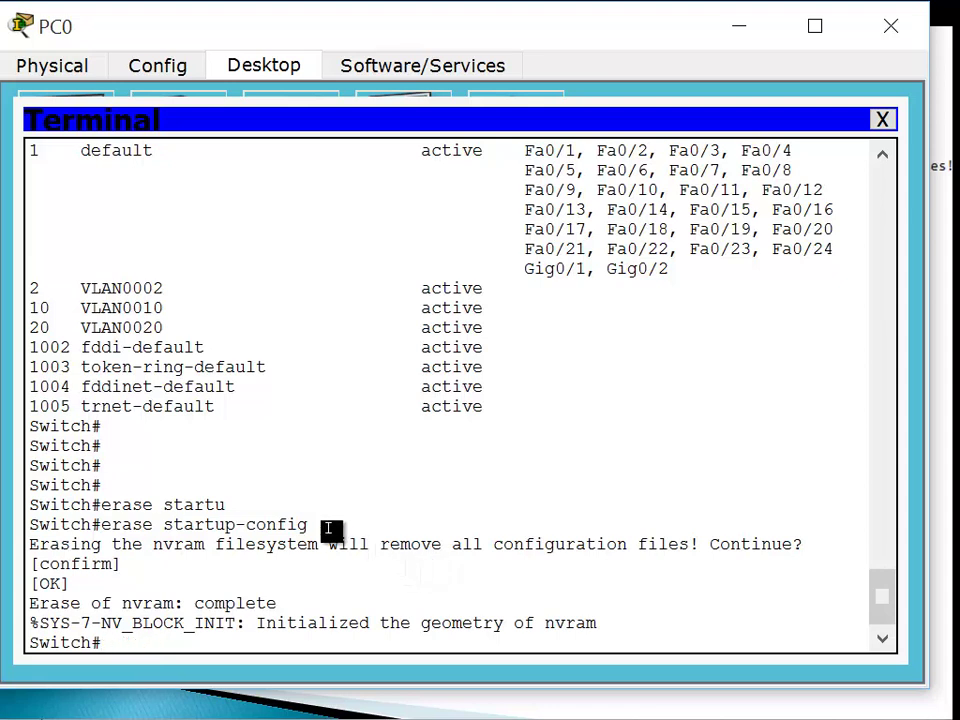
mouse_move(325, 525)
mouse_down()
mouse_move(167, 540)
mouse_move(116, 515)
mouse_up()
click(243, 566)
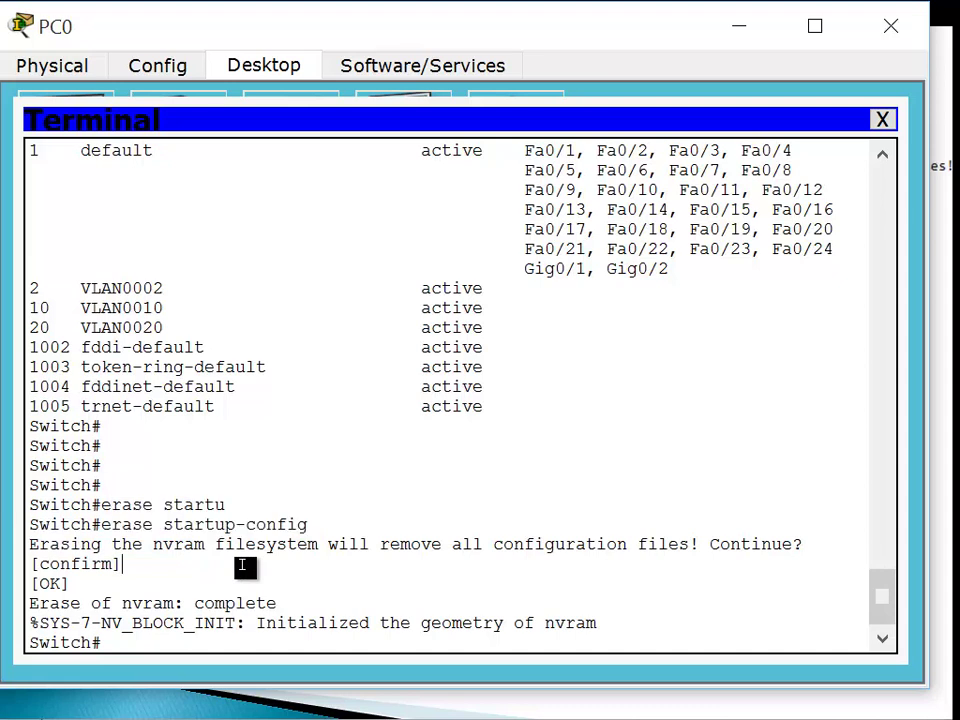
key(Return)
key(Return)
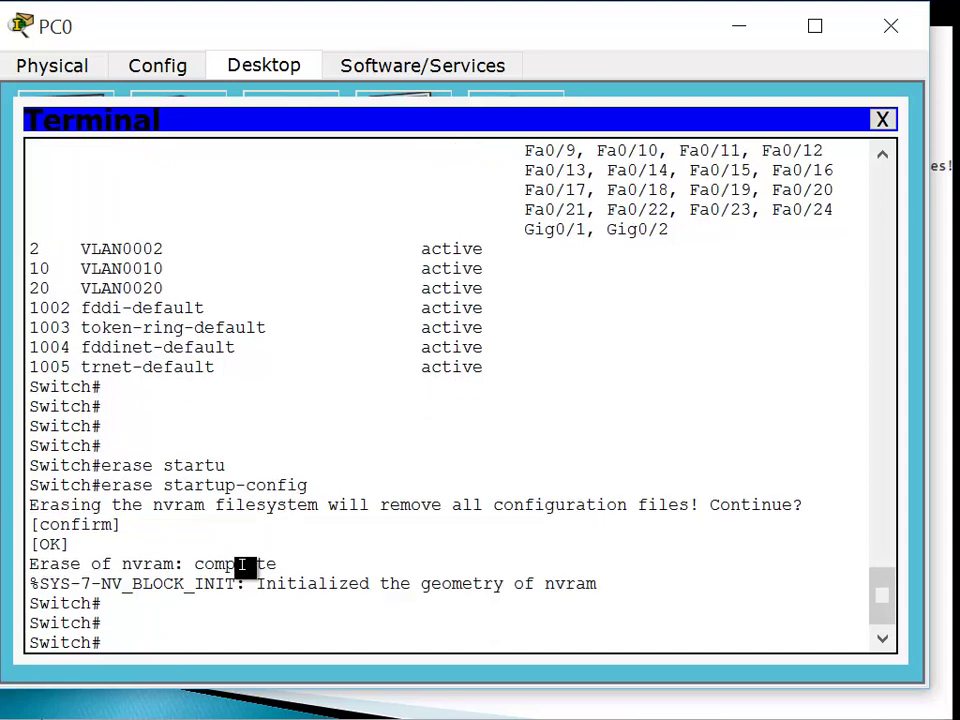
Delete vlan.dat from flash, confirming the default filename, then reload the switch.
text(delete vlan.dat)
key(Return)
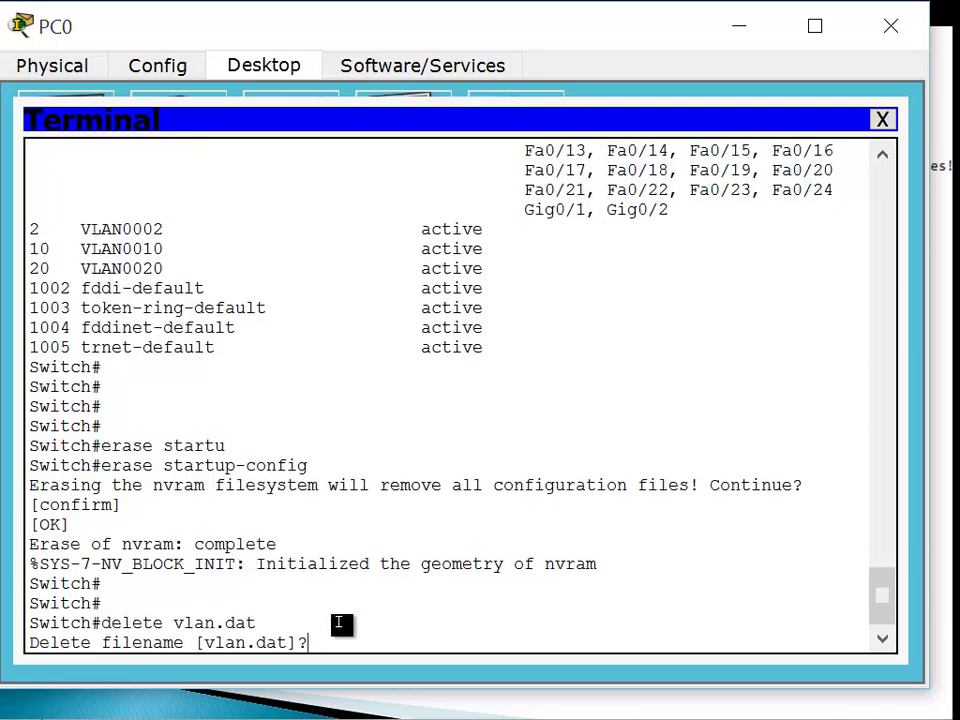
key(Return)
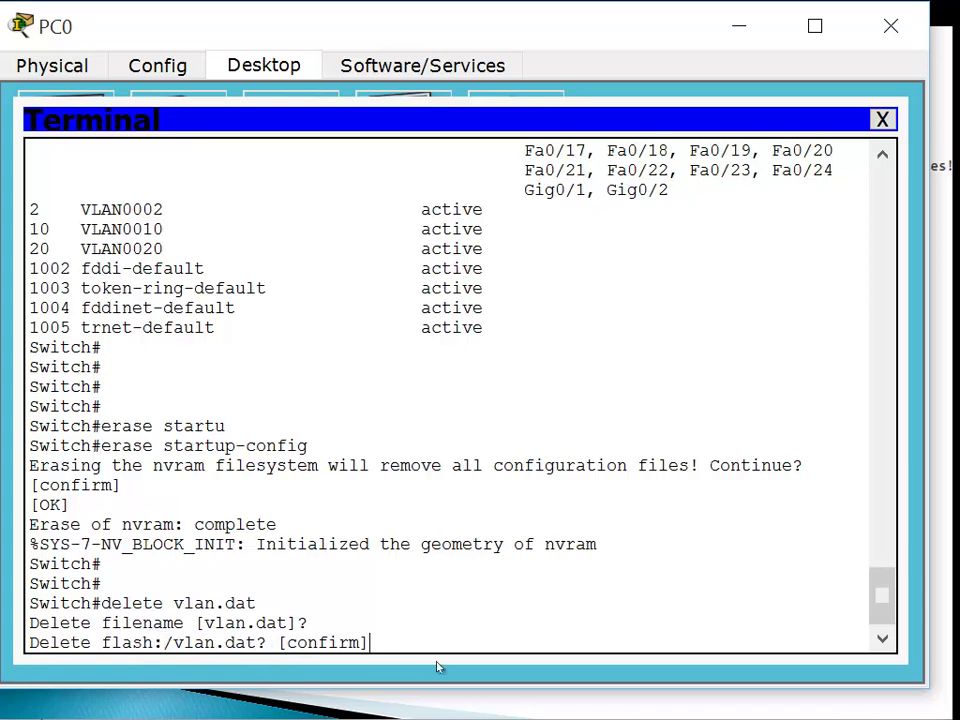
key(Return)
text(reload)
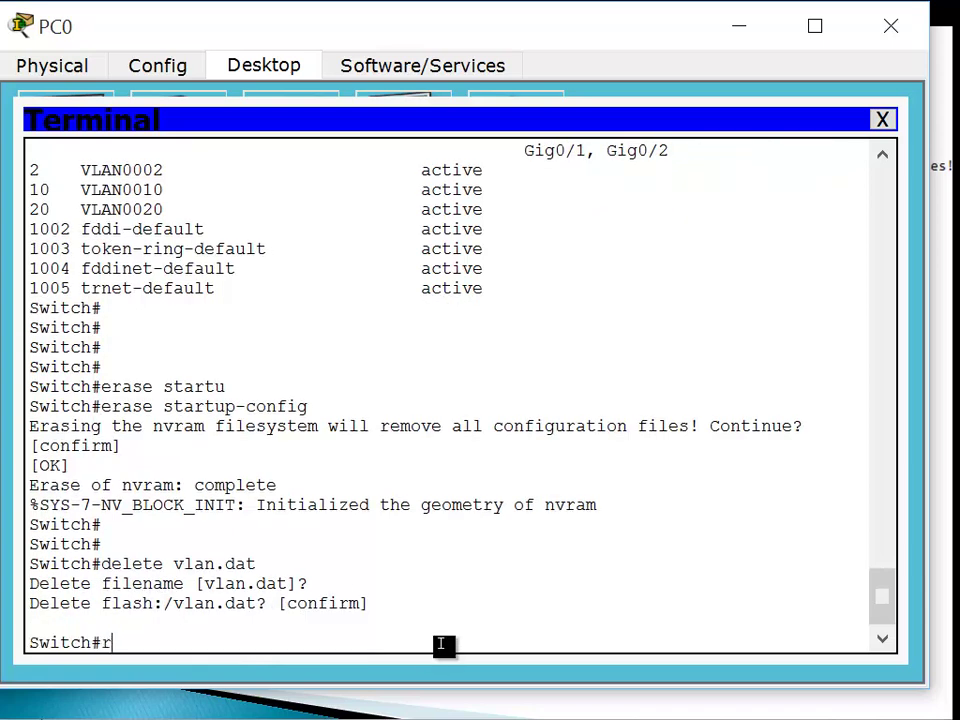
key(Return)
key(Return)
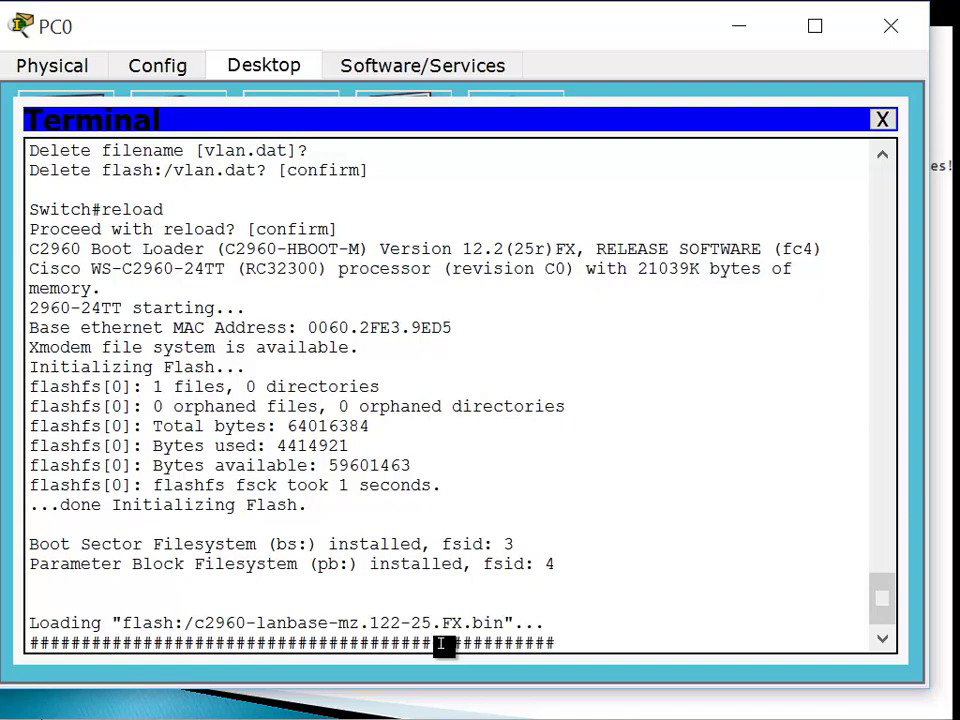
After reboot, run 'show vlan brief' in privileged mode and highlight the VLAN 1 and 1002–1005 rows.
key(Return)
key(Return)
text(e)
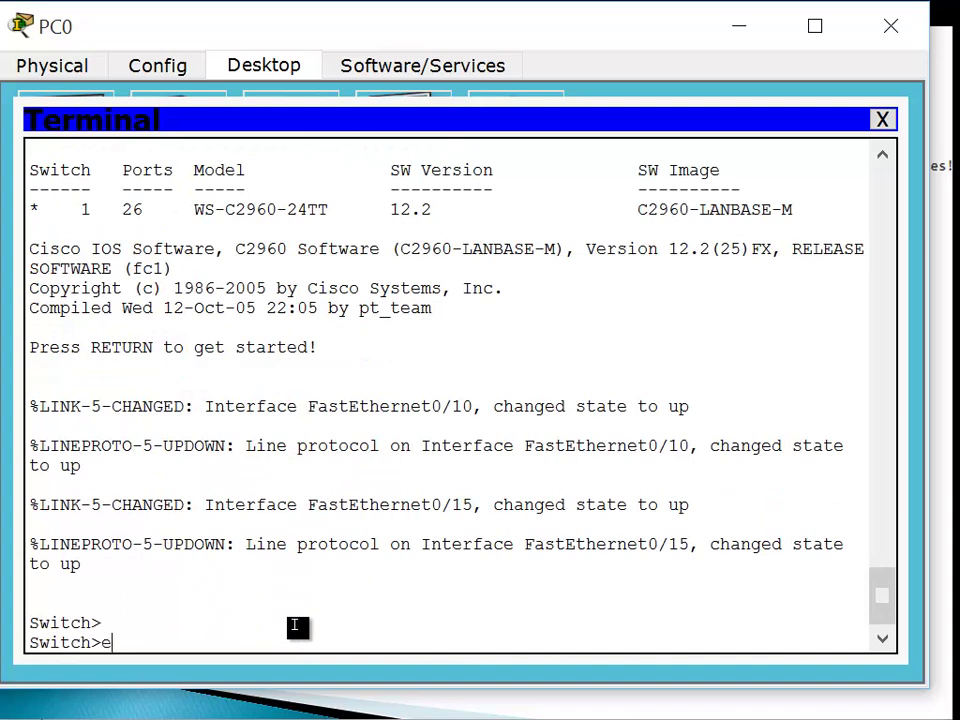
text(n)
key(Return)
text(show)
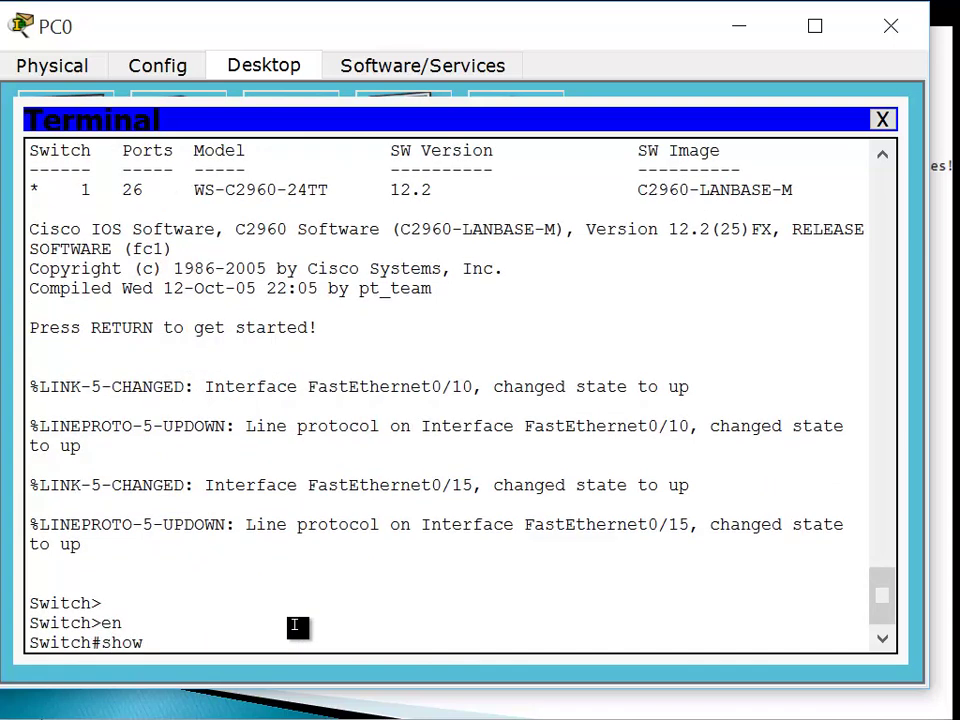
text( vlan brief)
key(Return)
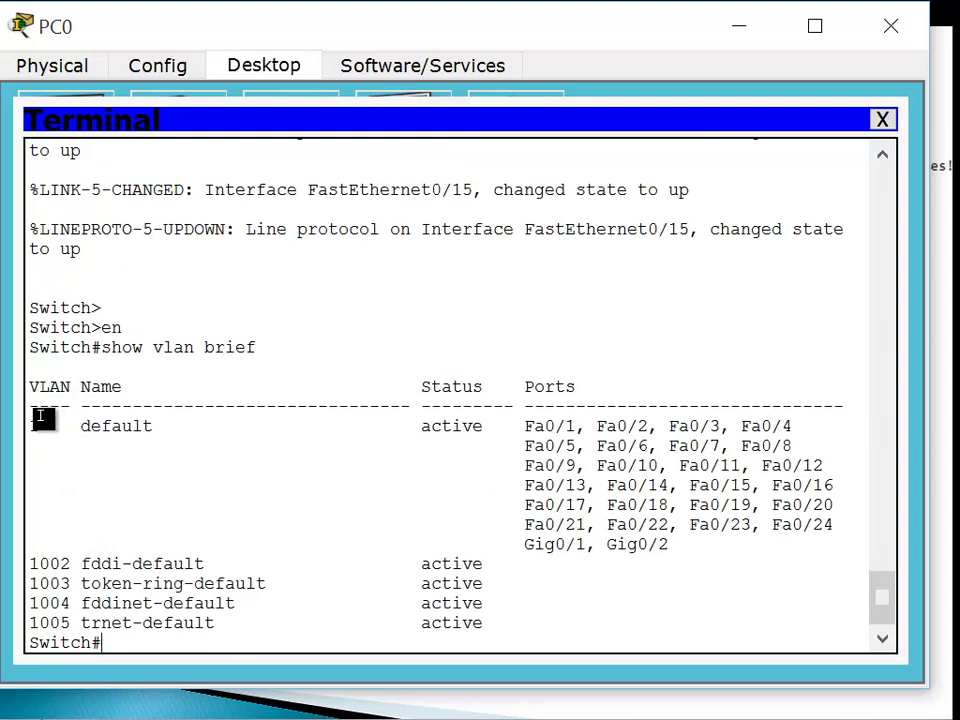
drag(31, 426, 699, 540)
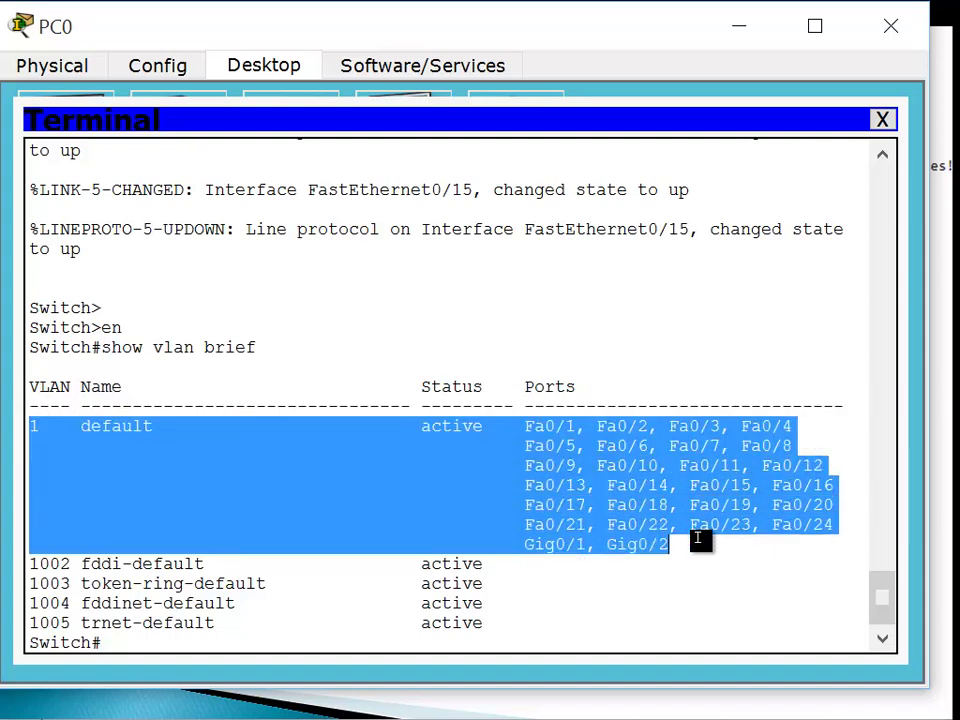
drag(493, 624, 25, 563)
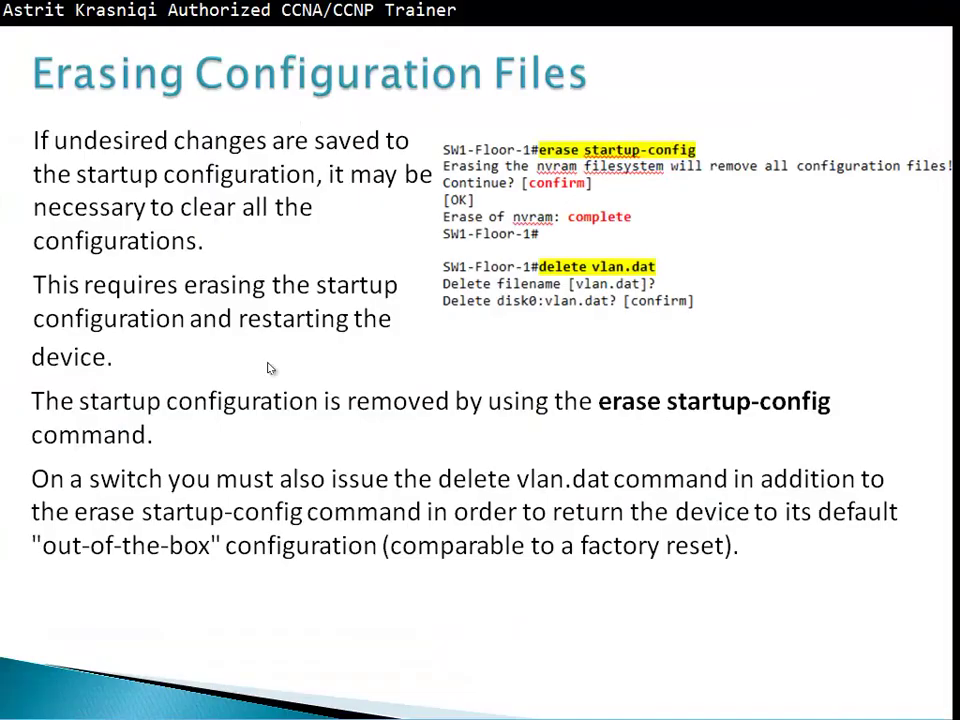
Advance the slideshow to the Capturing Text slide.
click(268, 368)
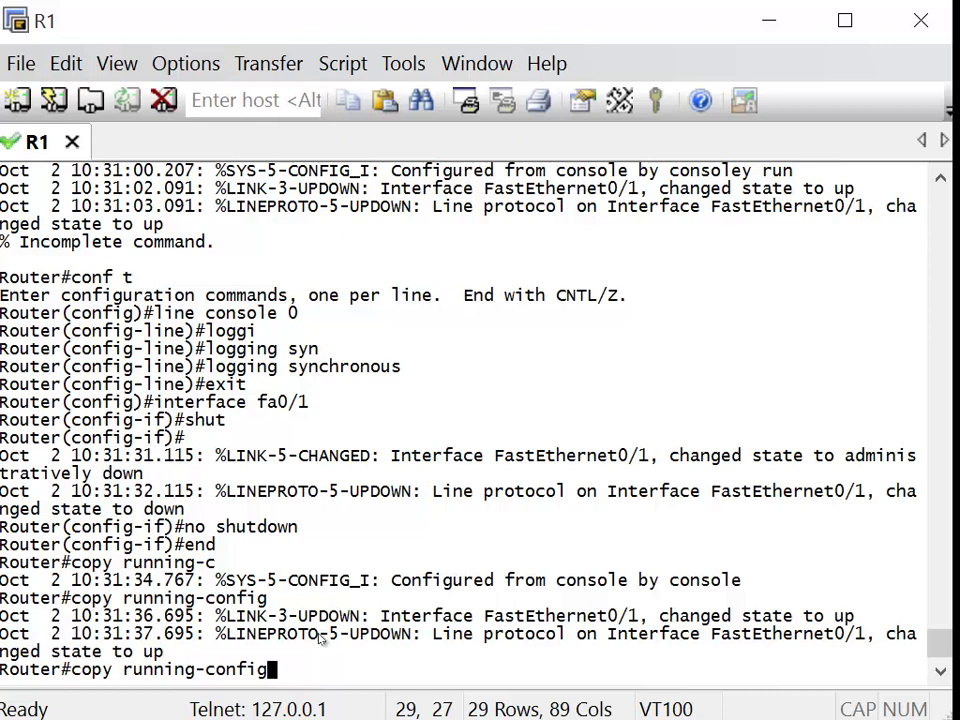
Submit copy running-config on R1 and push the old output off the screen.
key(Return)
key(Return)
drag(238, 670, 6, 207)
click(387, 460)
key(Return)
key(Return)
key(Return)
key(Return)
key(Return)
key(Return)
key(Return)
key(Return)
key(Return)
key(Return)
key(Return)
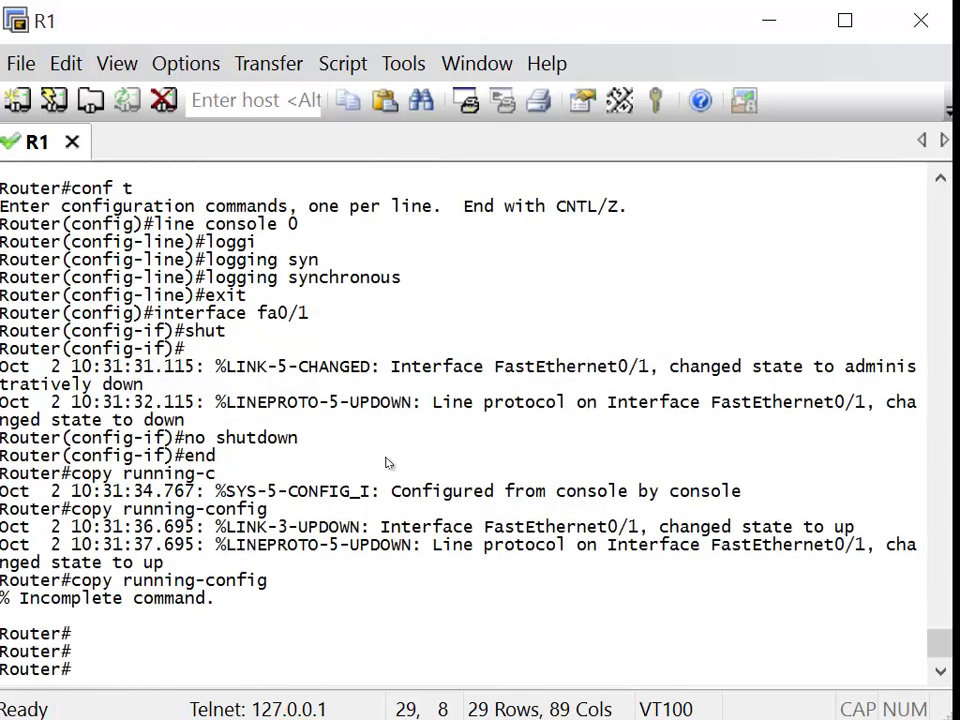
Give R1's Fa0/0 address 10.1.1.1 255.255.255.0 with no shut, and copy the session output.
text(conf t)
key(Return)
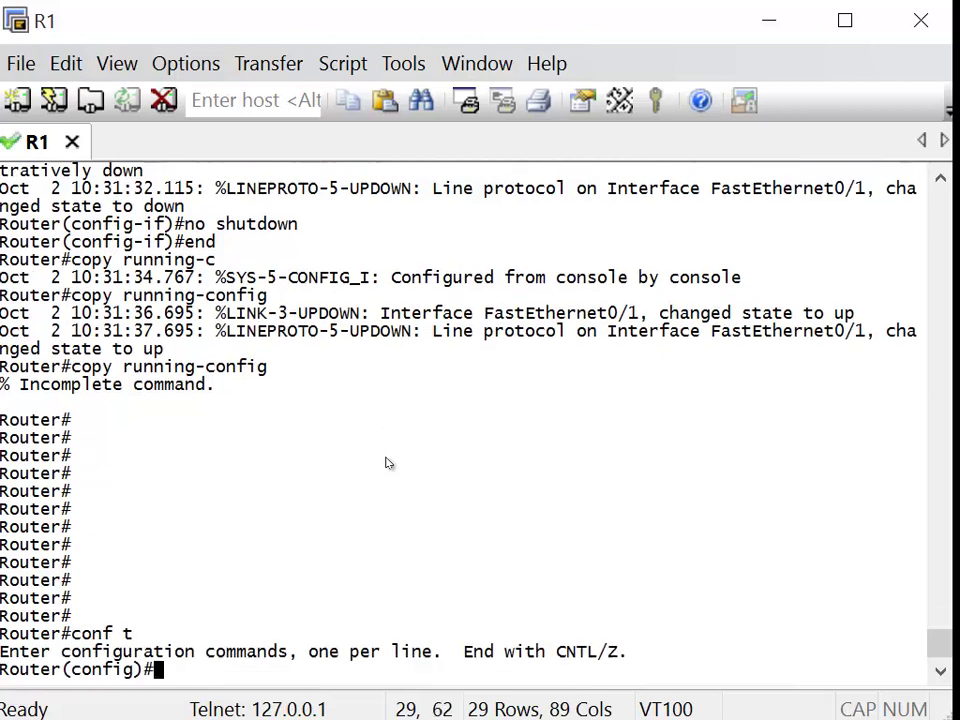
text(int fa0)
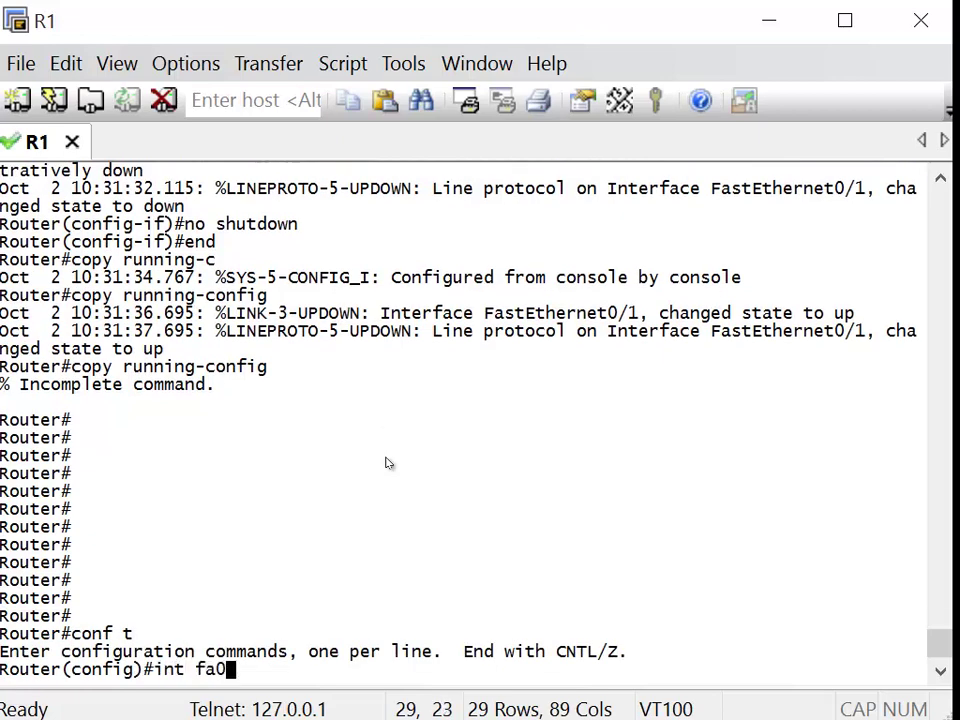
text(/0)
key(Return)
text(ip addre)
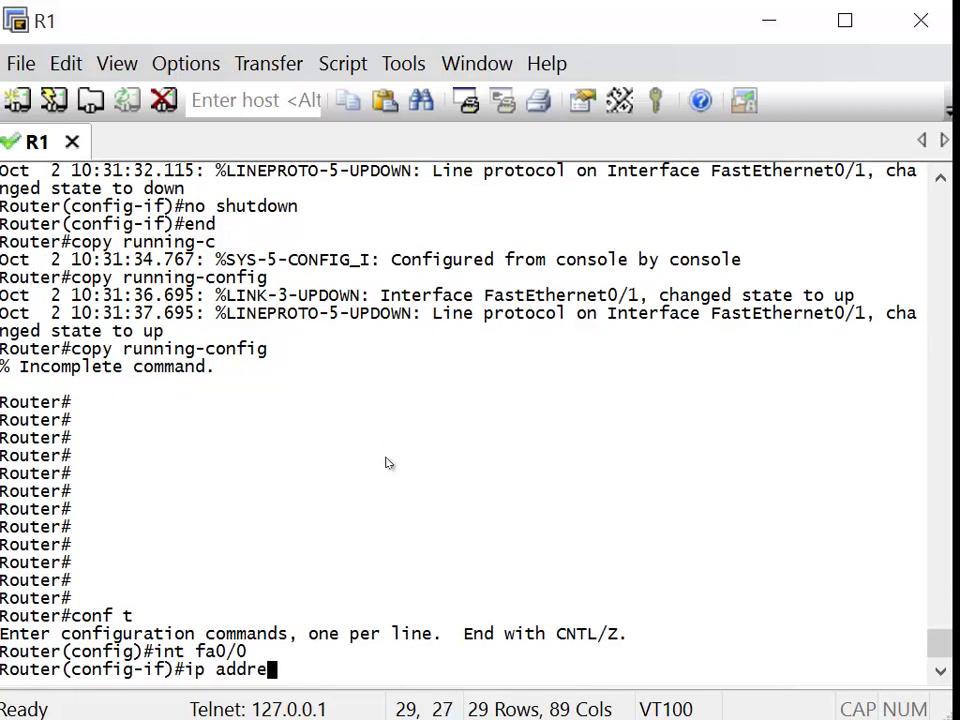
text(ss 10.1.1.1 )
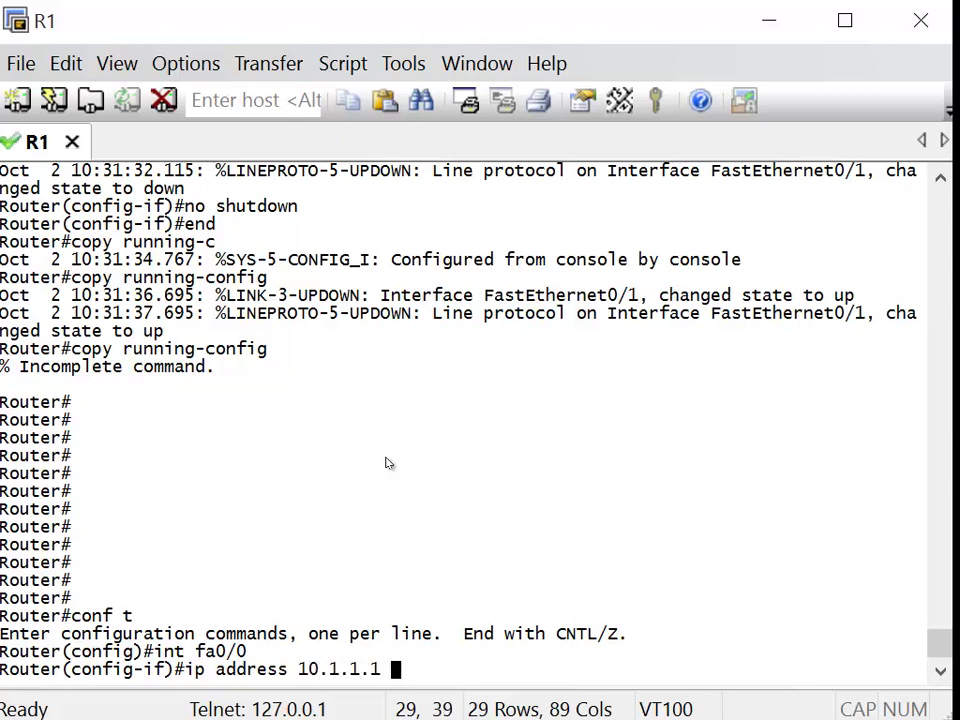
text(255.255.255.0)
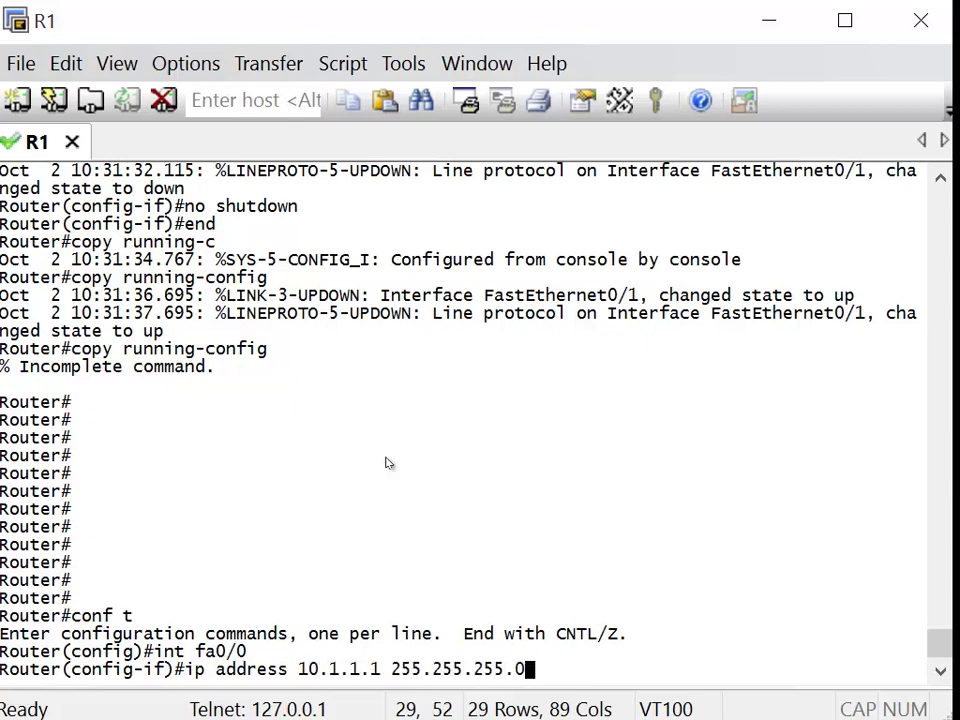
key(Return)
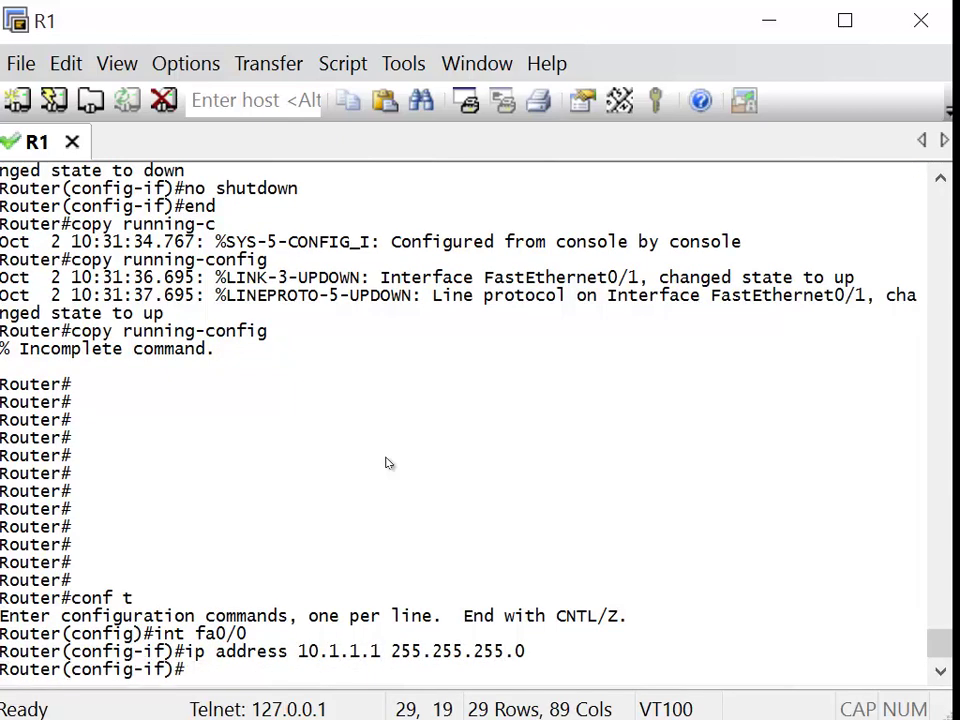
text(no shut)
key(Return)
text(end)
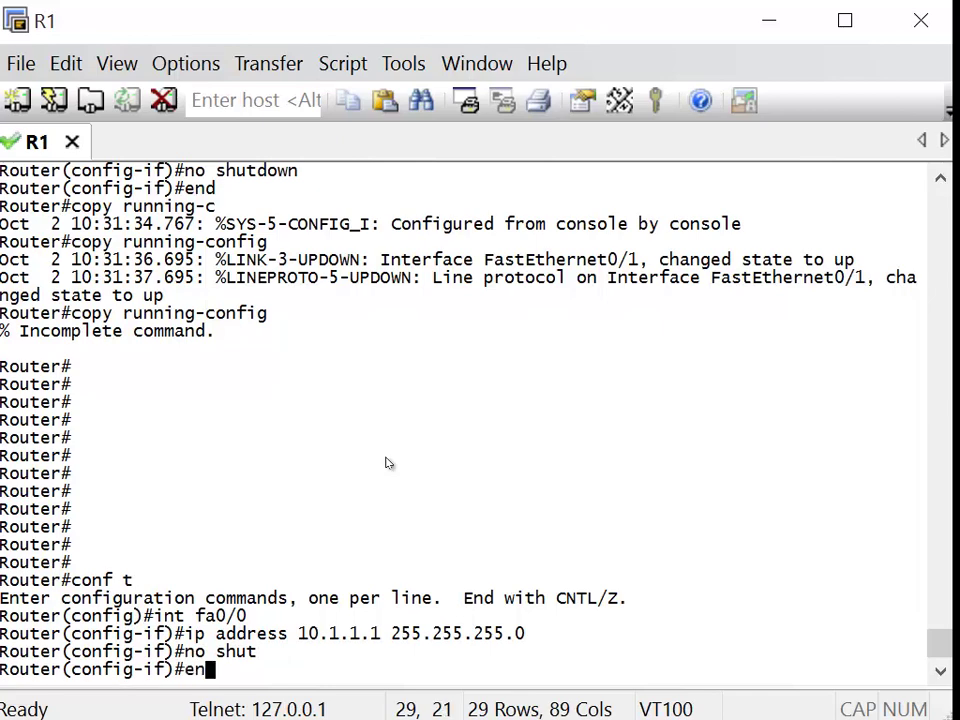
key(Return)
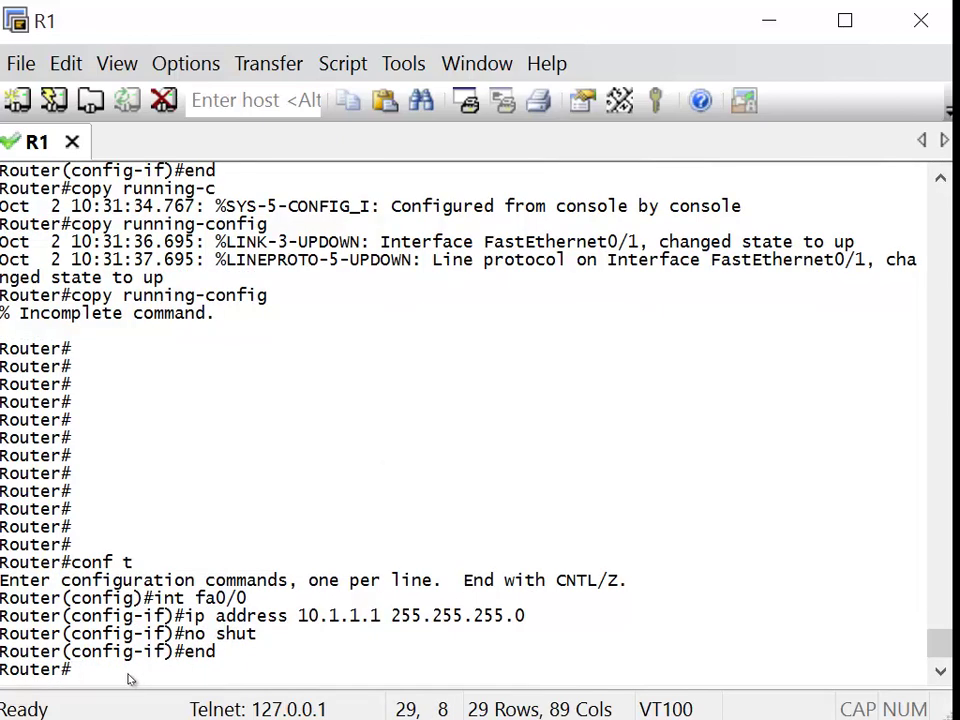
drag(126, 672, 3, 544)
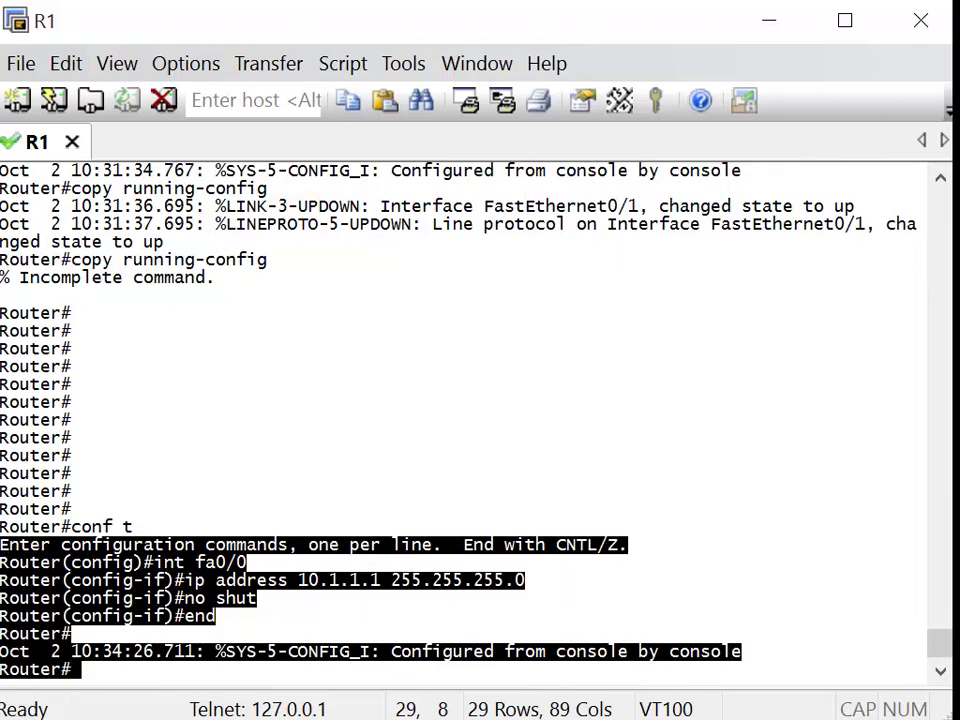
key(alt+Tab)
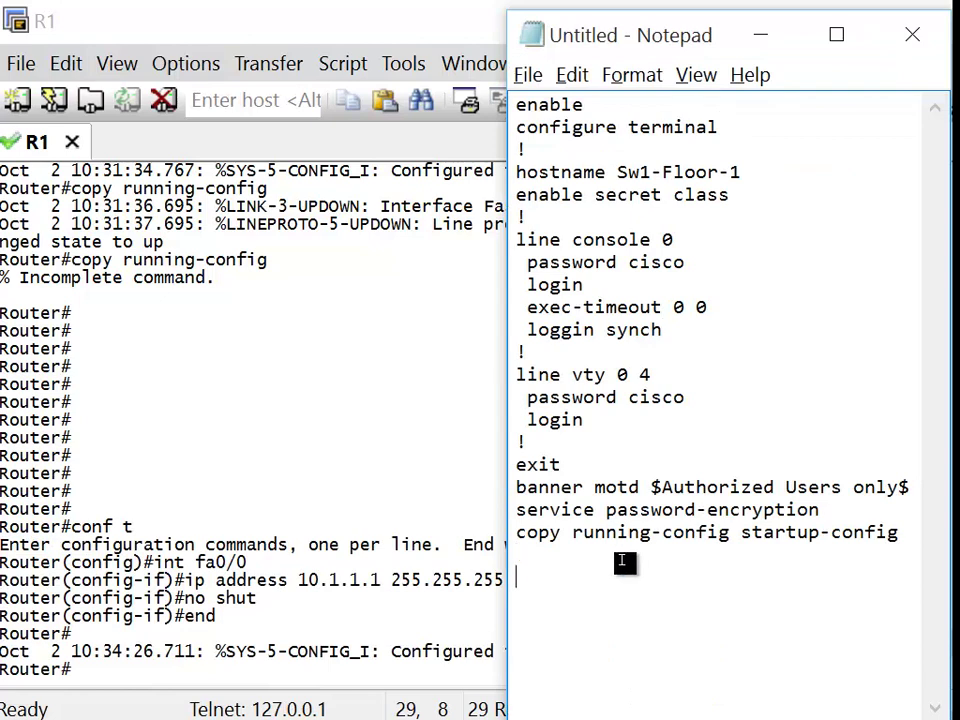
Remove the pasted router output from Notepad and copy the line console 0 settings block.
right_click(620, 616)
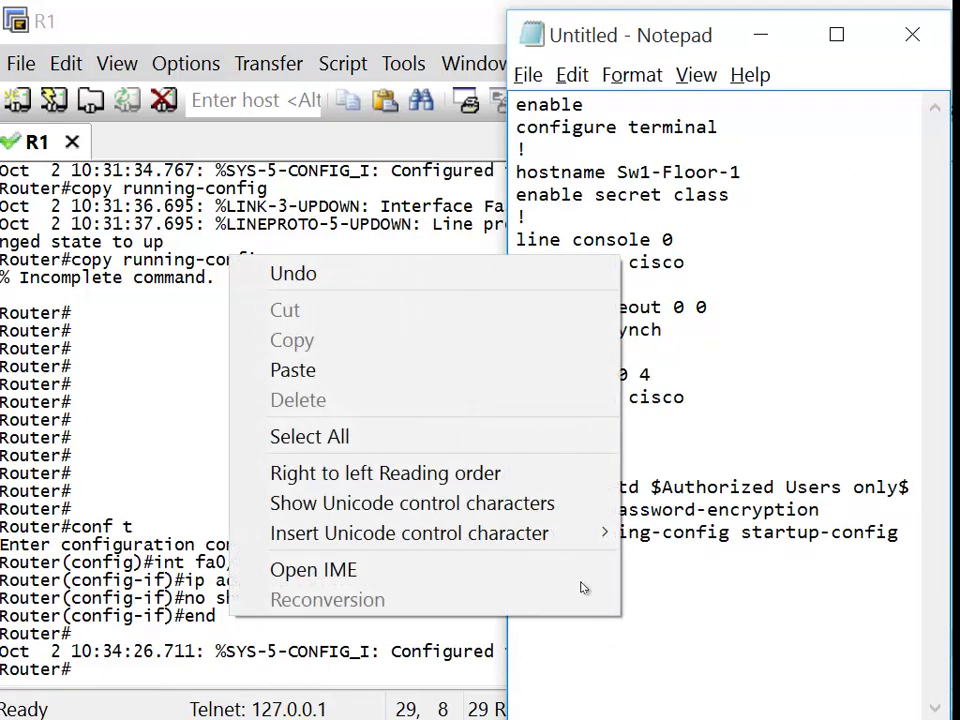
click(390, 372)
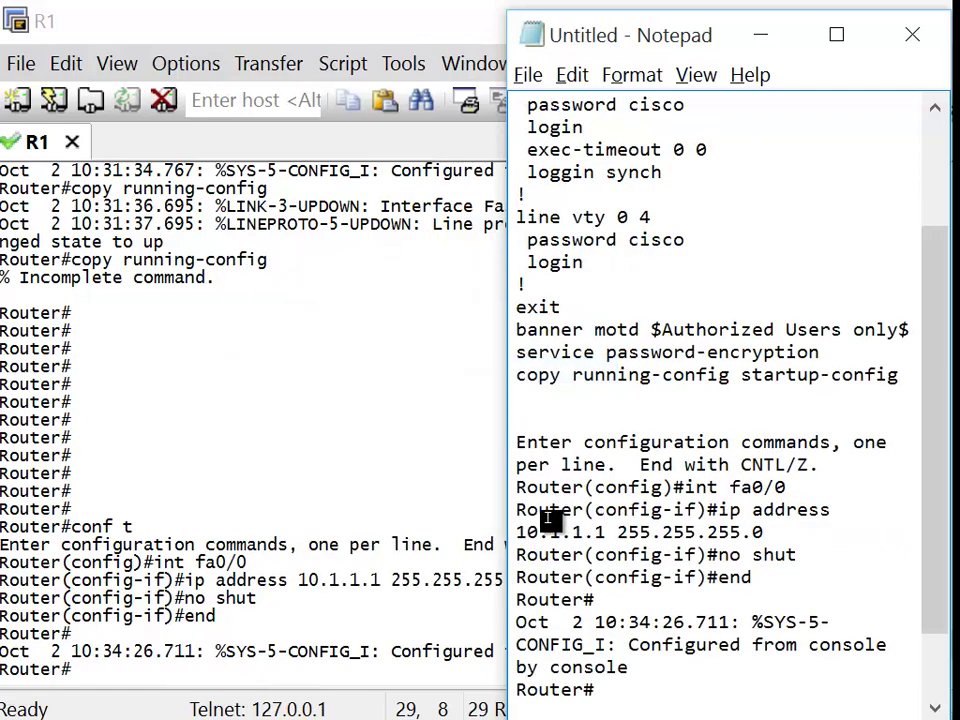
drag(507, 531, 522, 578)
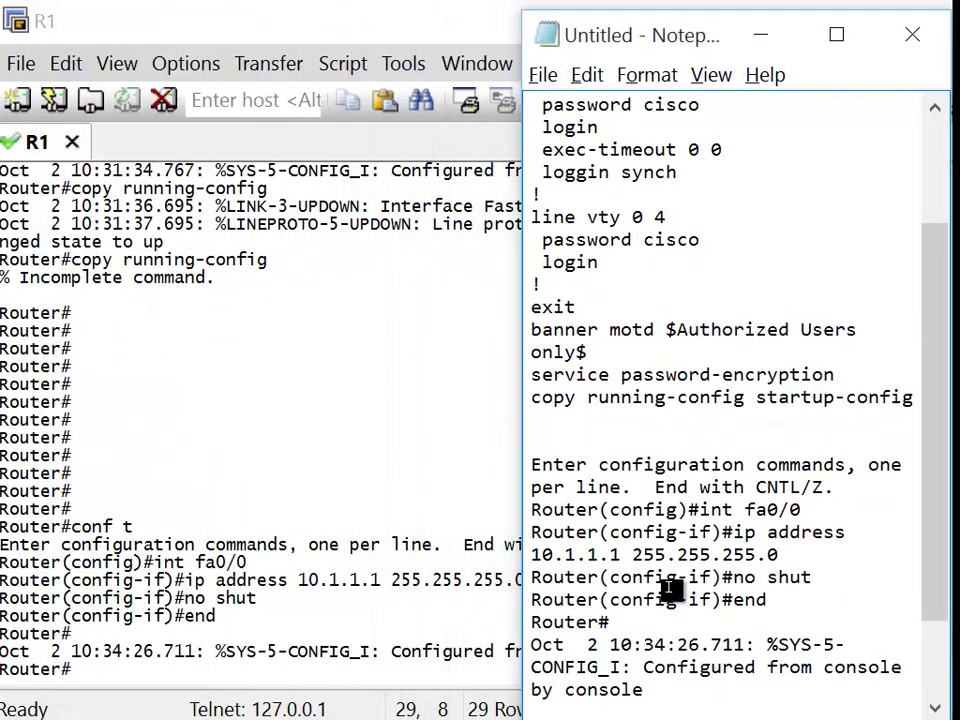
drag(645, 689, 531, 466)
key(Delete)
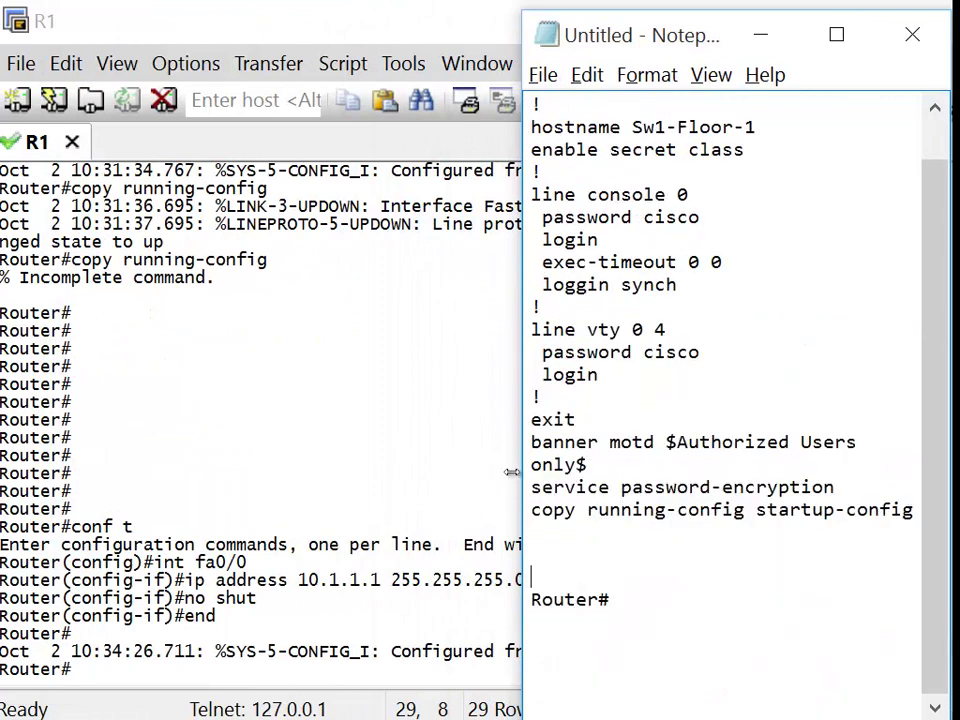
double_click(561, 602)
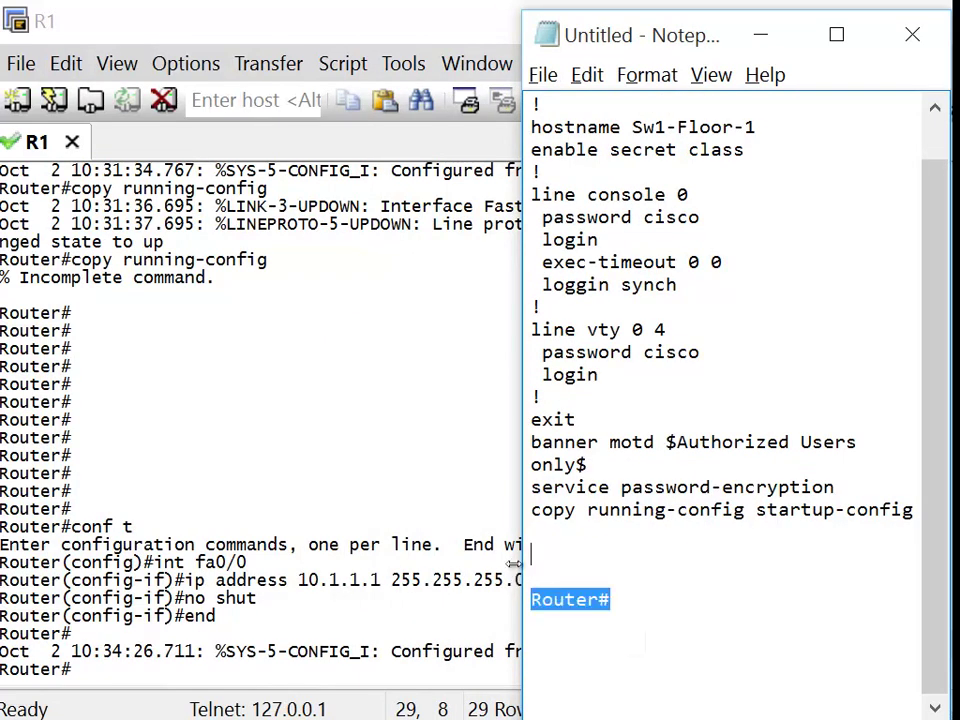
key(Delete)
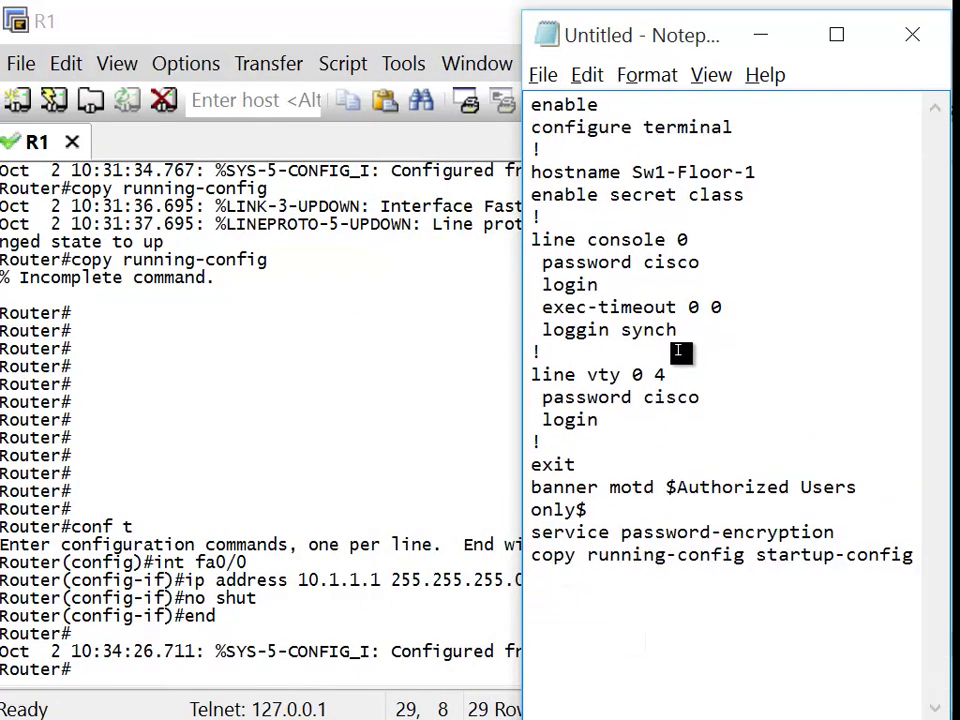
drag(681, 350, 485, 245)
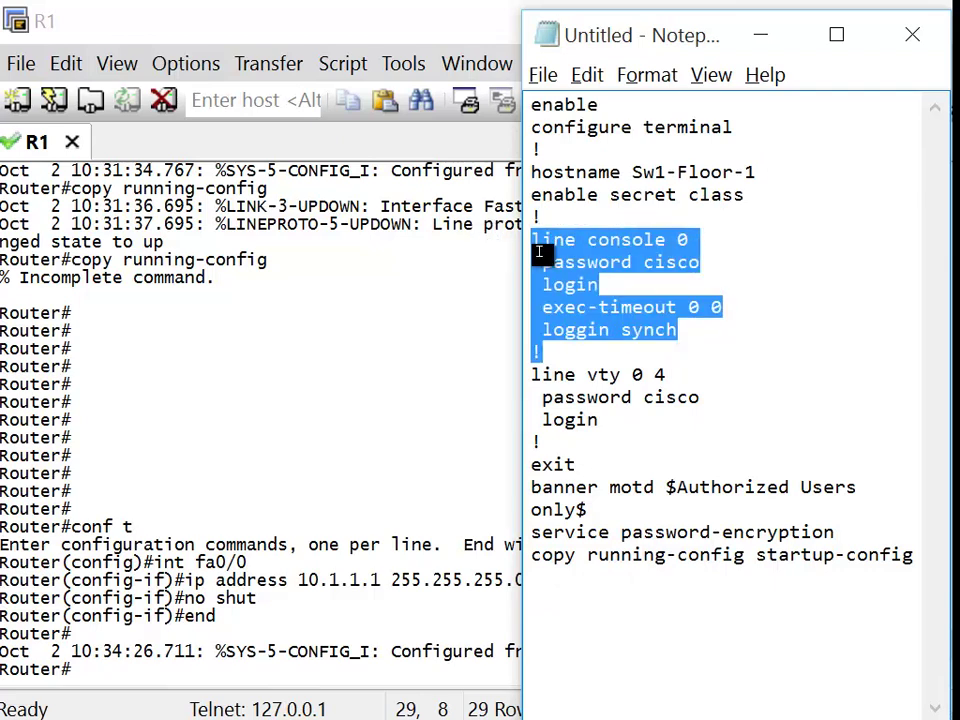
right_click(575, 272)
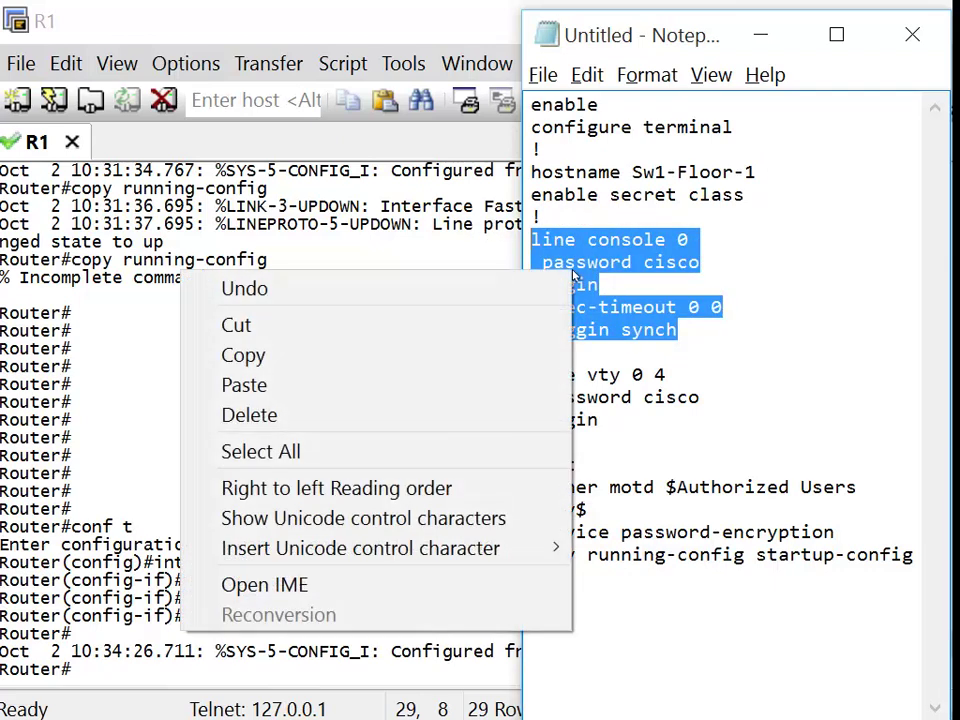
click(460, 366)
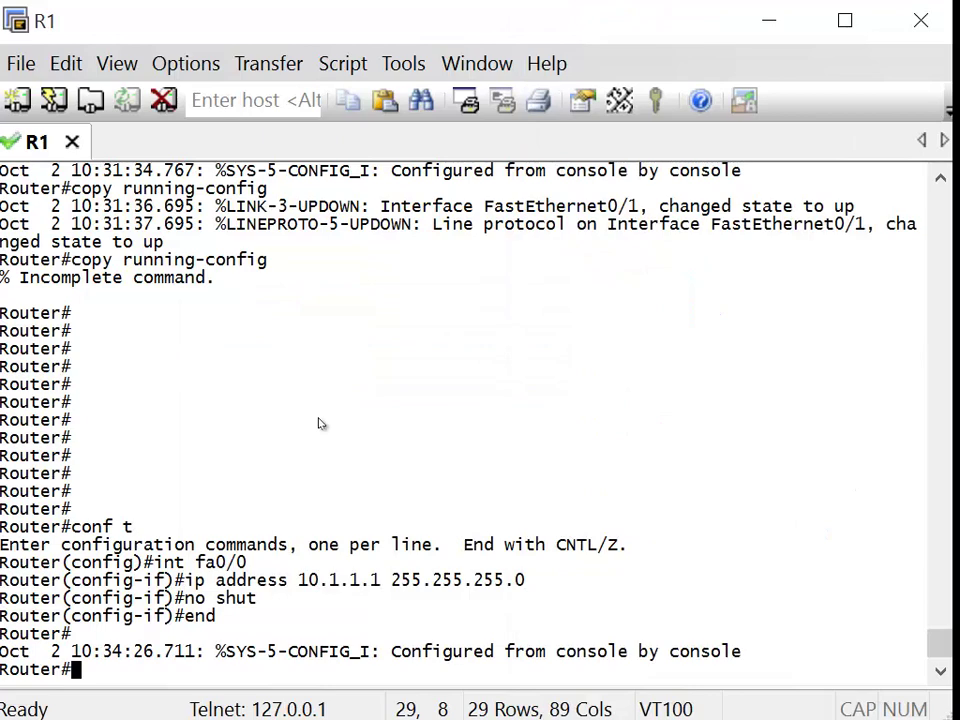
In R1's global configuration mode, clear the screen and paste in the console-line settings.
text(conf )
text(t)
key(Return)
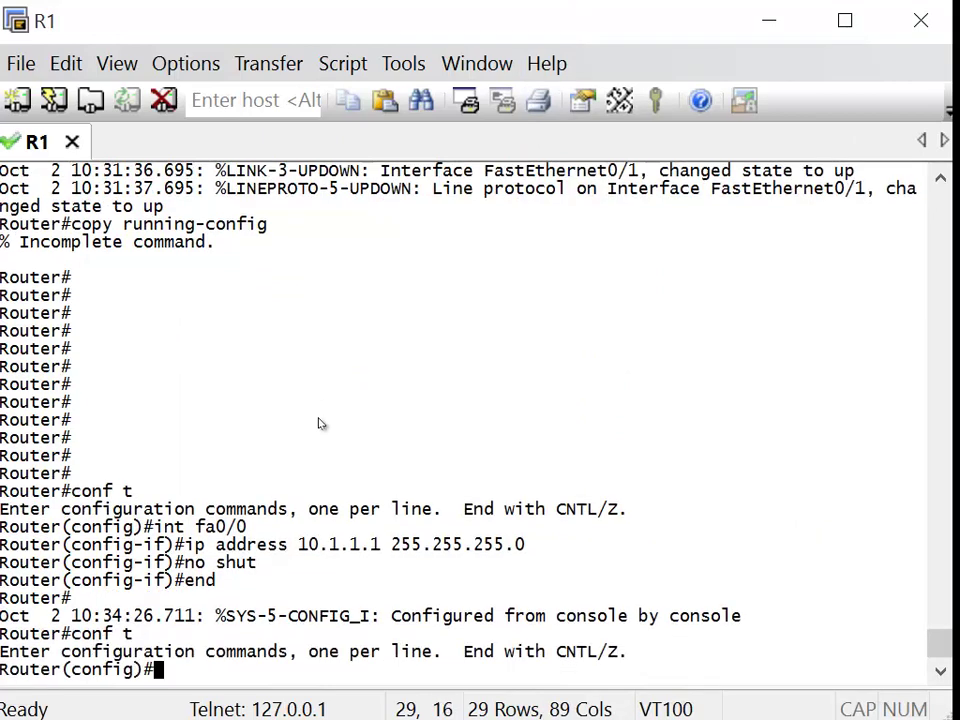
key(Return)
key(Return)
key(Return)
key(Return)
key(Return)
key(Return)
key(Return)
key(Return)
key(Return)
key(Return)
key(Return)
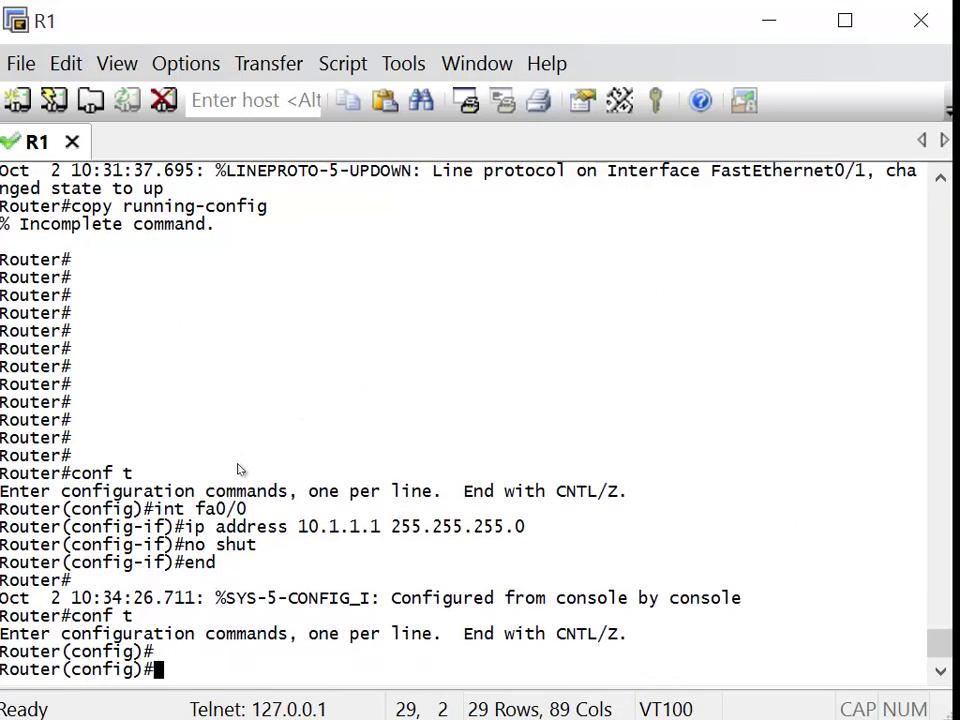
key(alt+e)
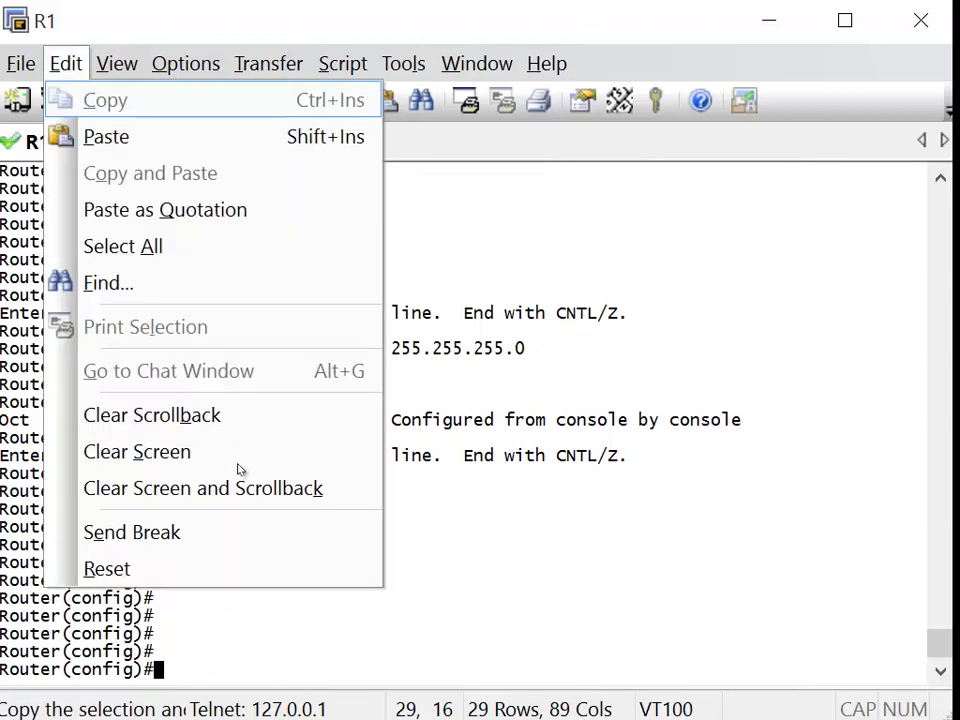
click(238, 466)
key(Return)
right_click(218, 423)
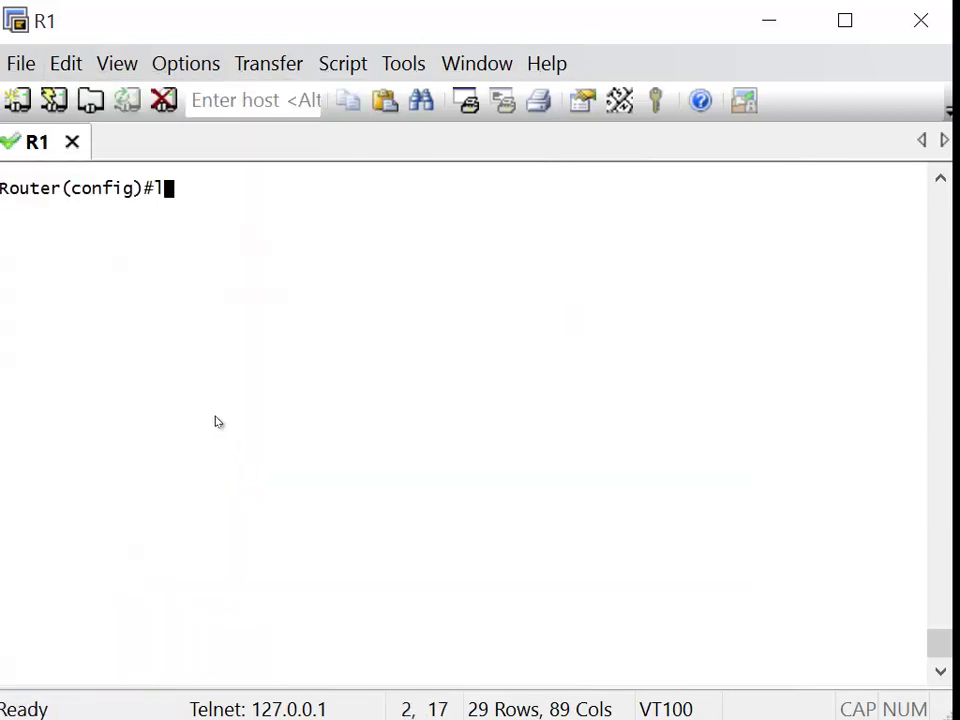
key(Return)
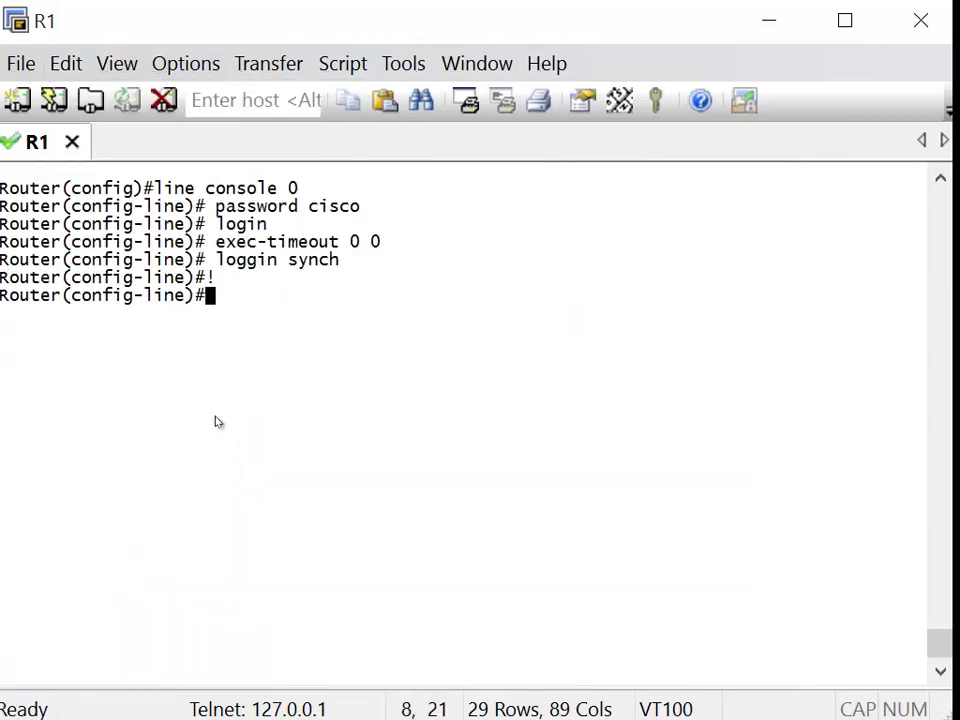